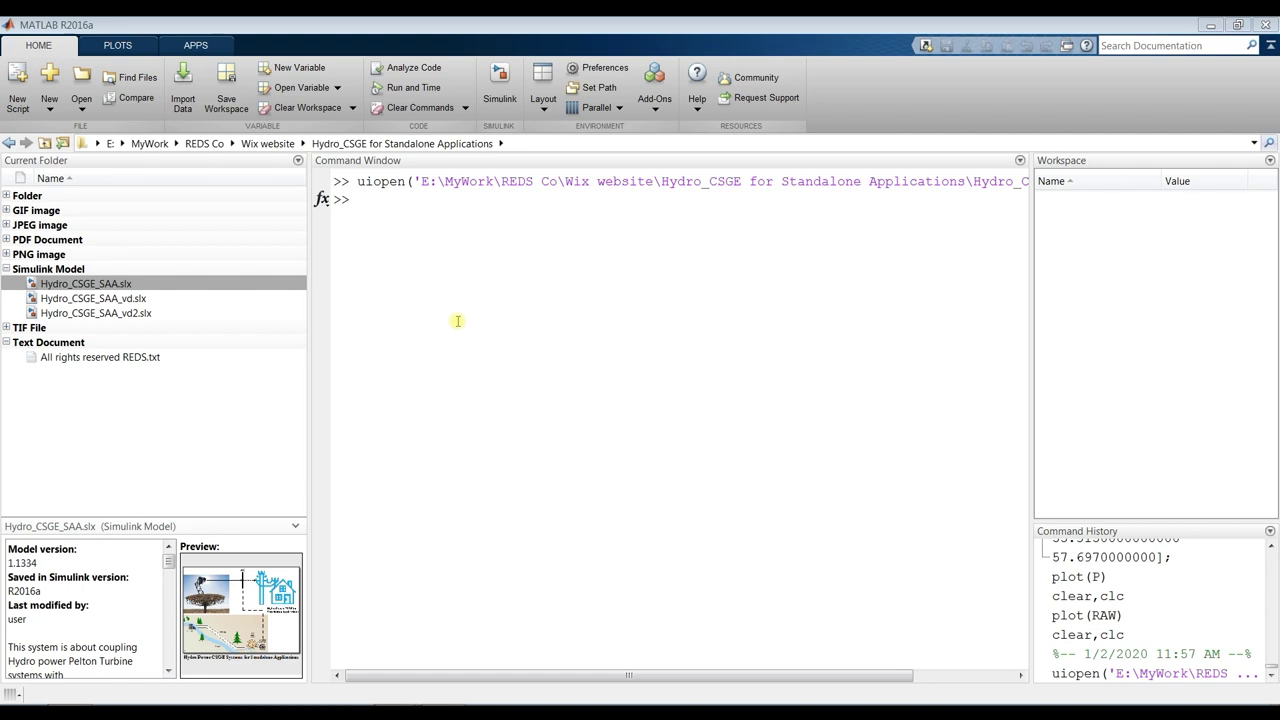
# Step: Choose the Hydro_CSGE for Standalone Applications folder inside Wix website as the current folder
pyautogui.click(457, 321)
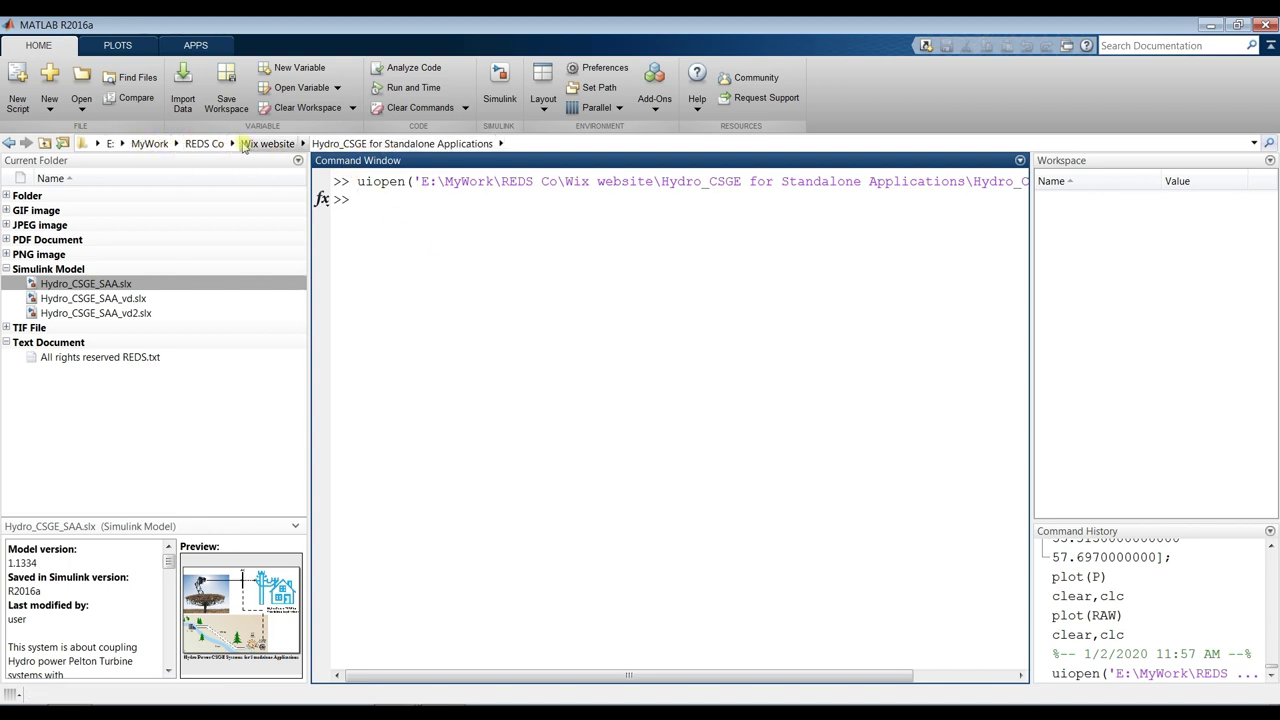
pyautogui.click(303, 144)
pyautogui.scroll(-10, 410, 220)
pyautogui.scroll(-3, 412, 227)
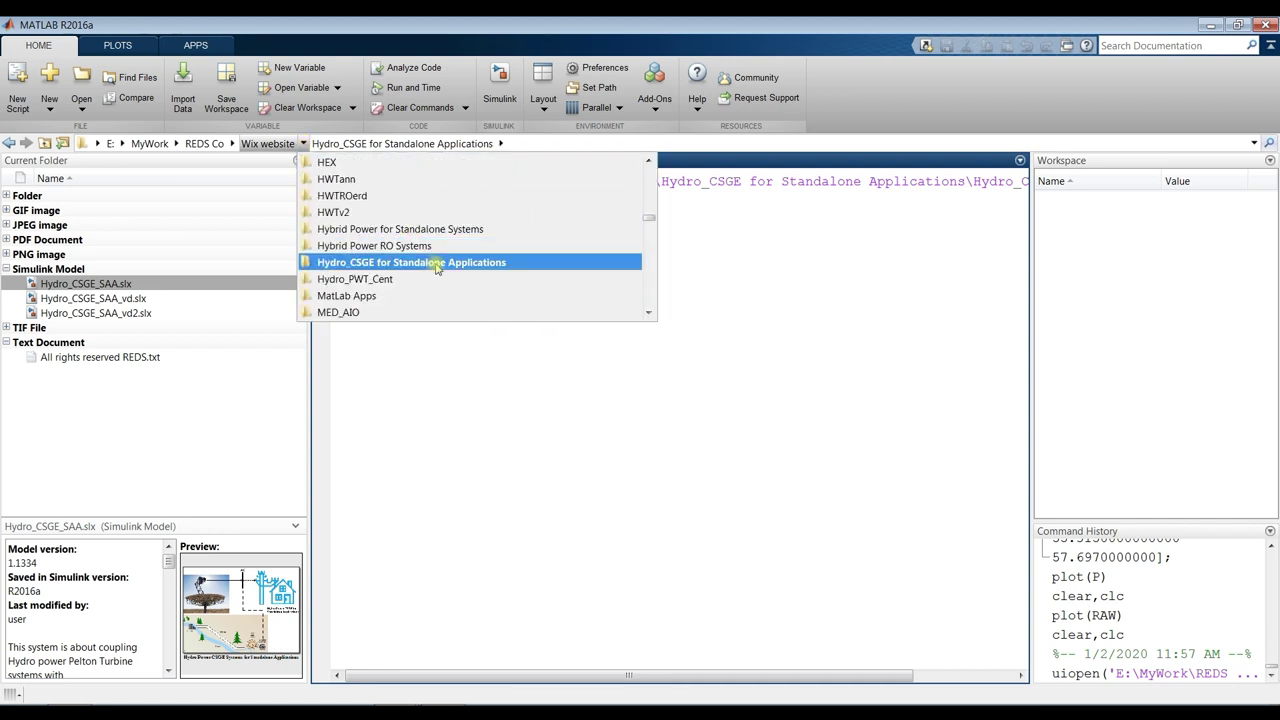
pyautogui.click(430, 262)
pyautogui.click(1254, 143)
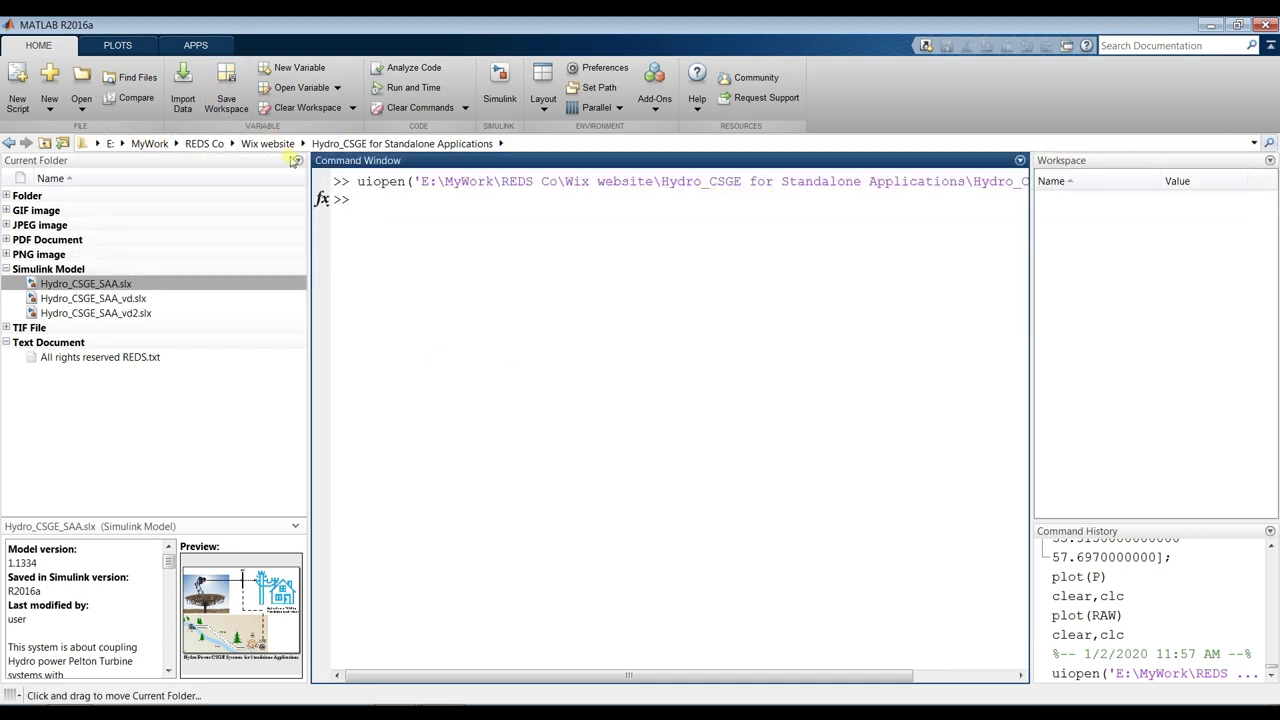
pyautogui.click(298, 163)
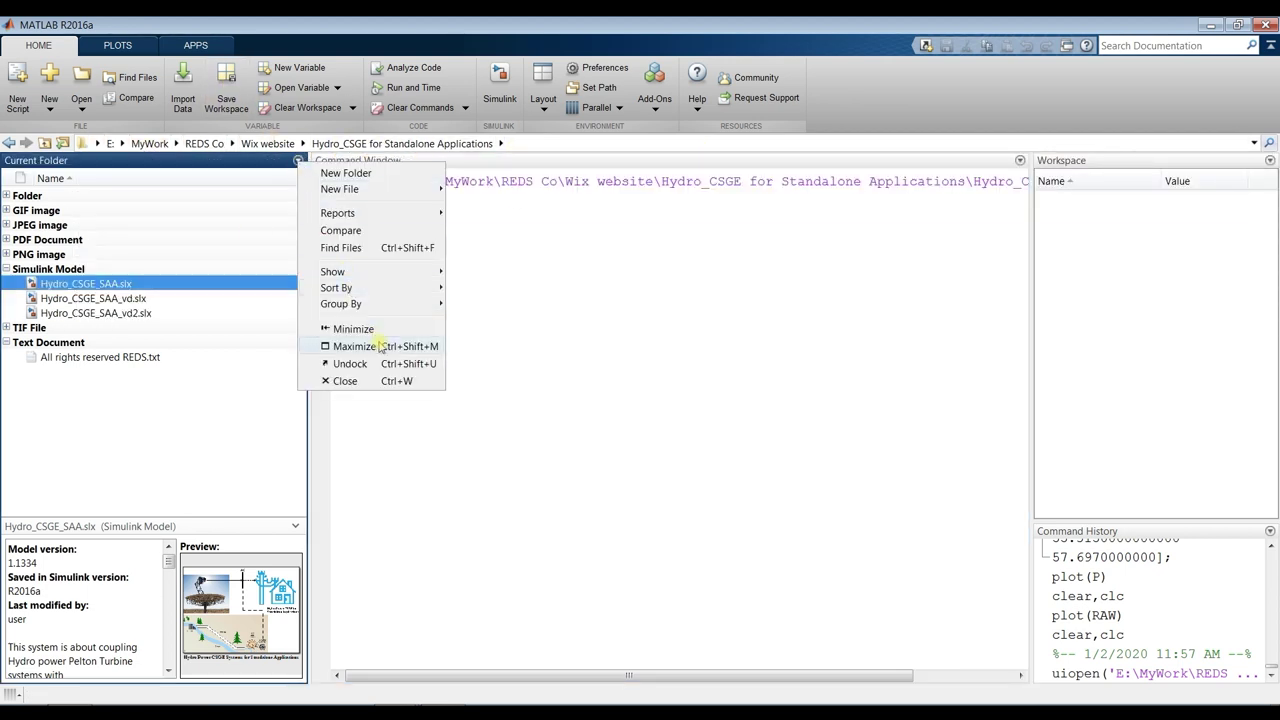
pyautogui.click(645, 263)
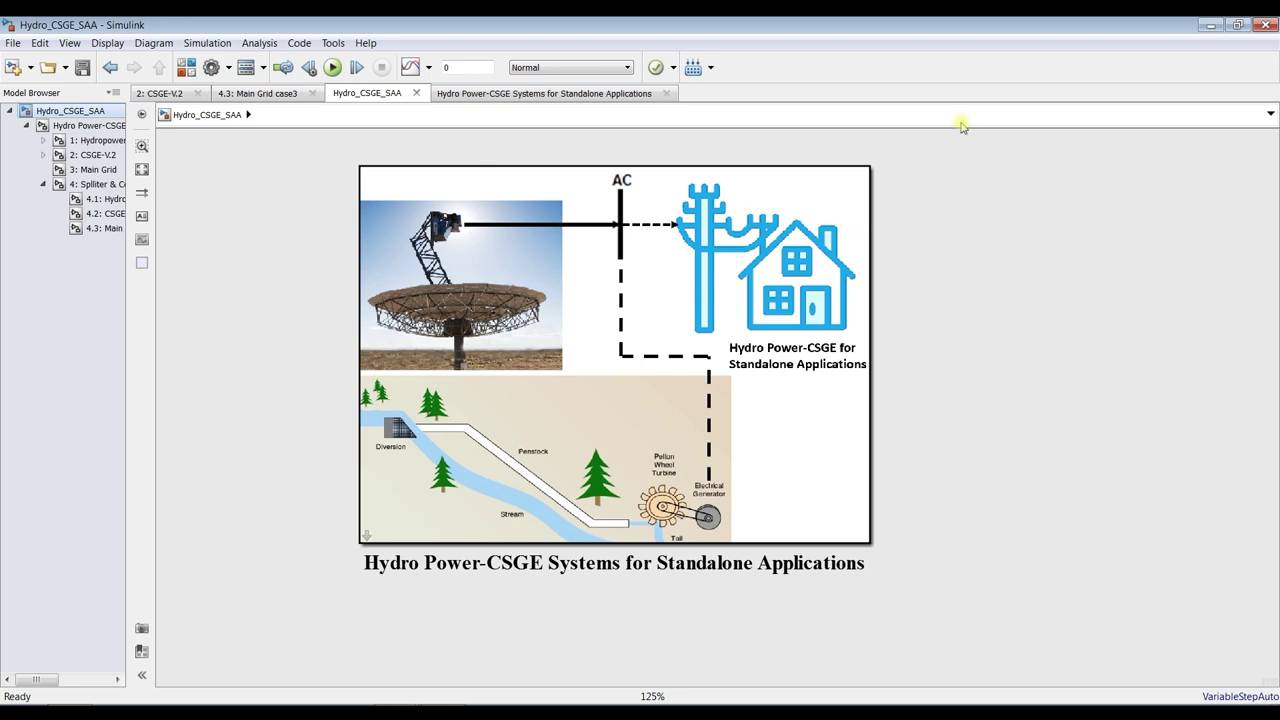
# Step: Review the mask description and additional info of the Hydro Power-CSGE Systems for Standalone Applications block in the Hydro_CSGE_SAA model
pyautogui.click(395, 247)
pyautogui.scroll(1, 482, 152)
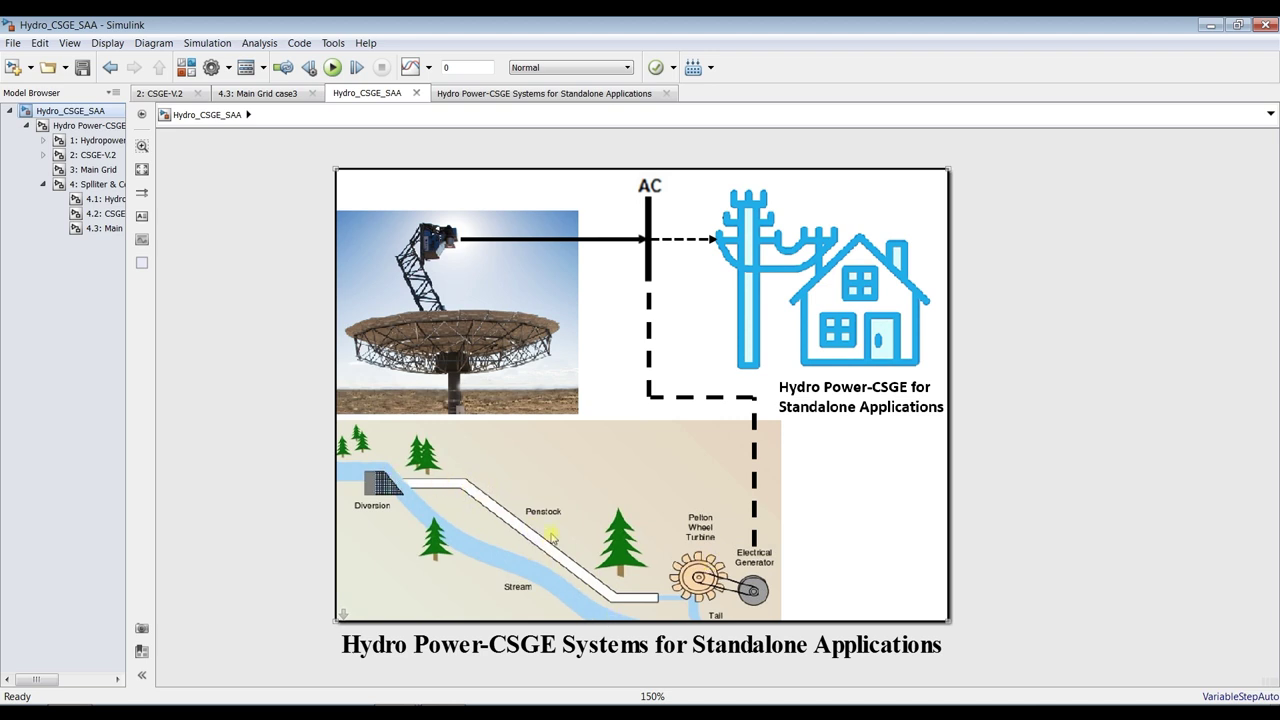
pyautogui.moveTo(547, 292); pyautogui.dragTo(447, 260)
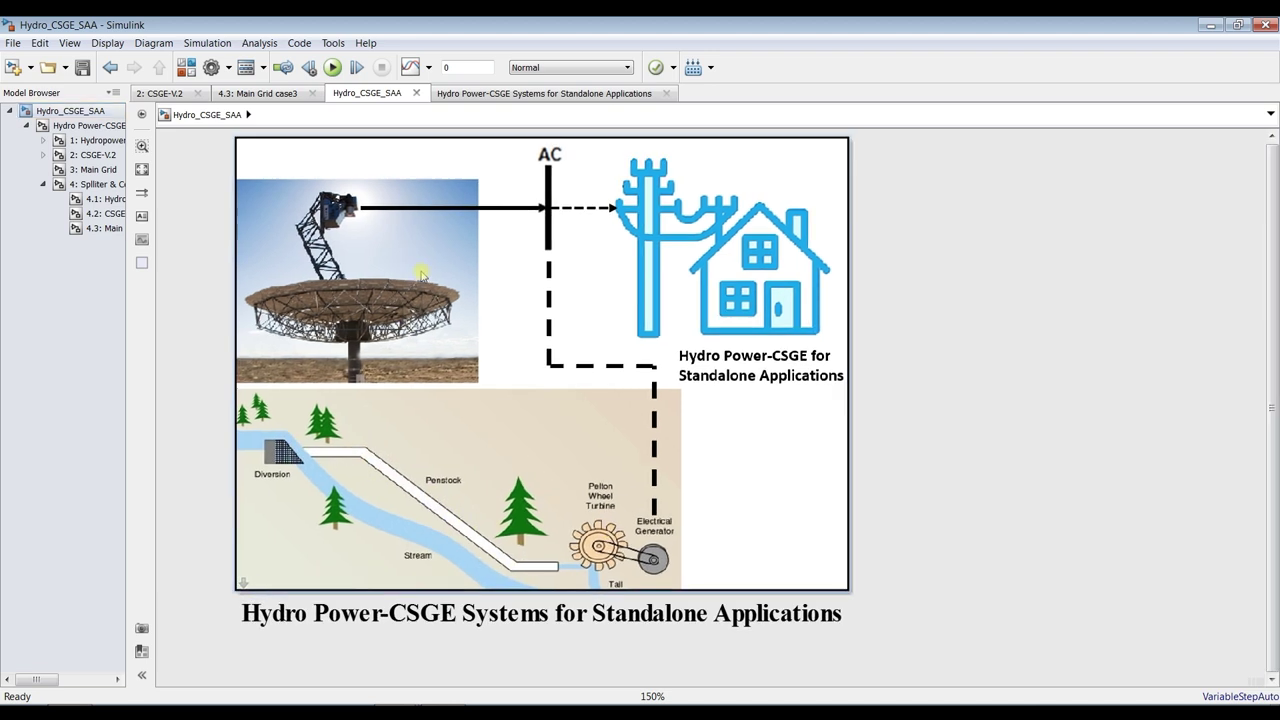
pyautogui.doubleClick(447, 260)
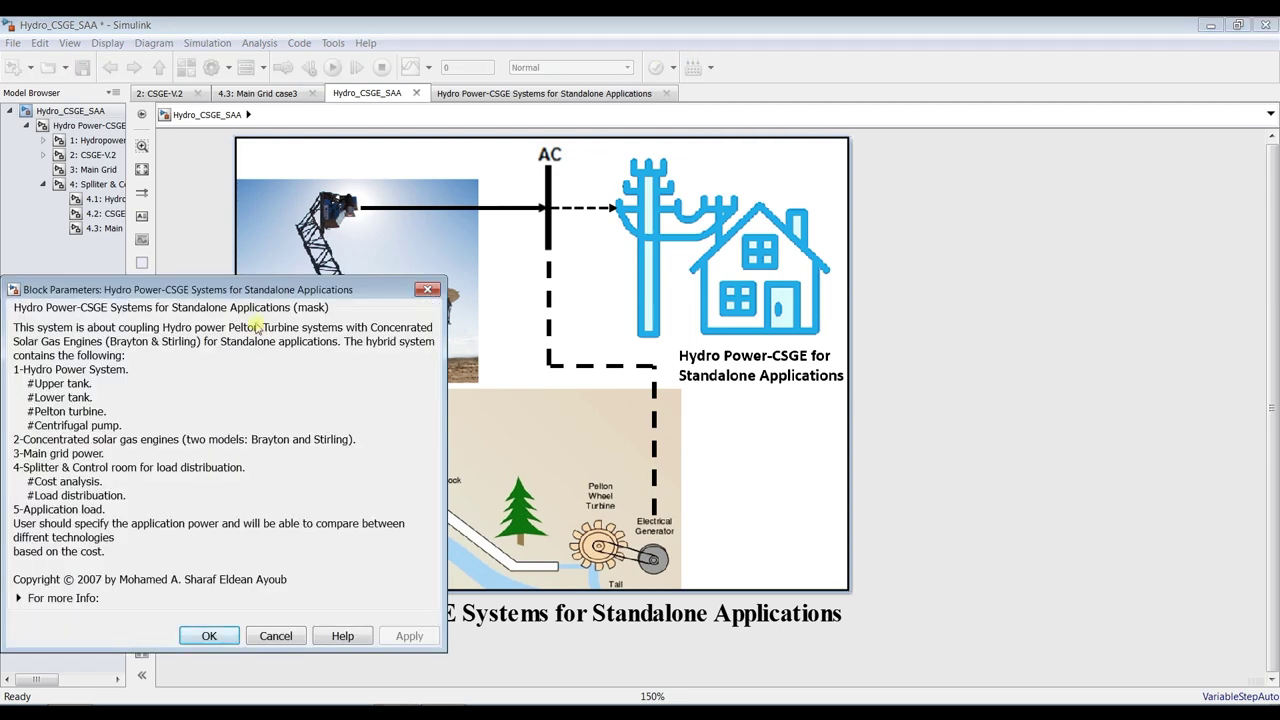
pyautogui.moveTo(258, 290); pyautogui.dragTo(317, 167)
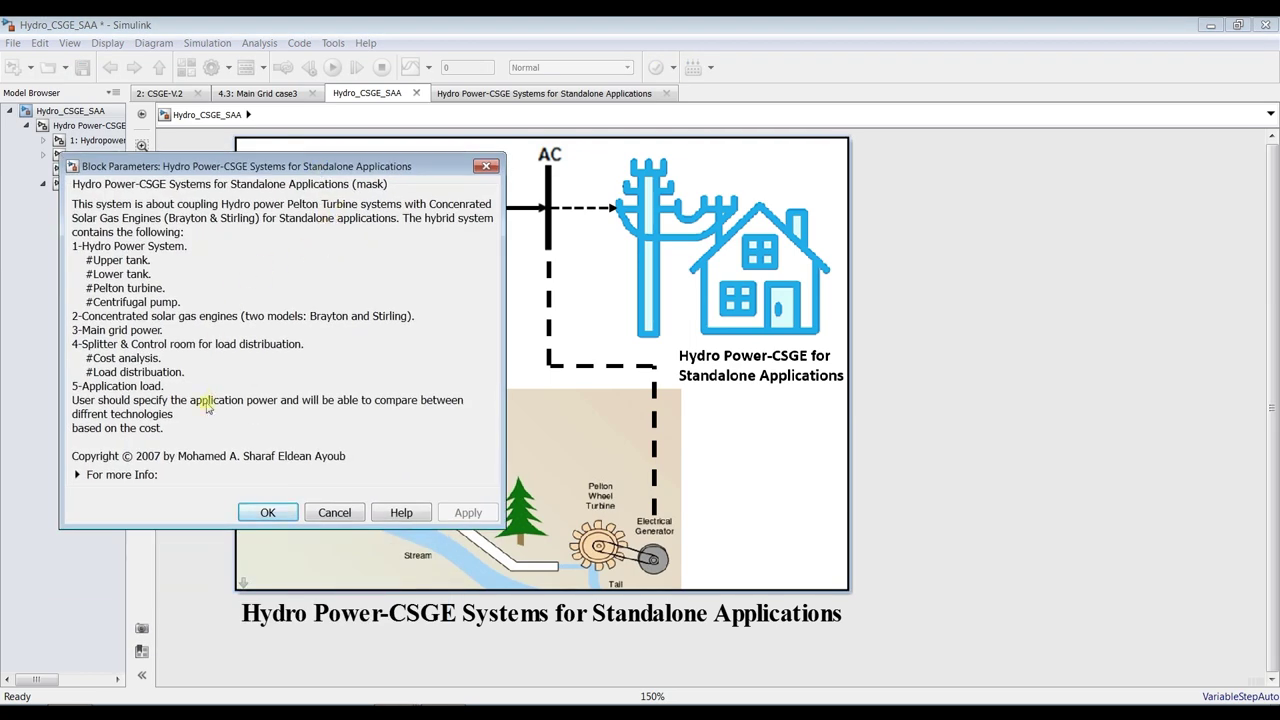
pyautogui.click(115, 477)
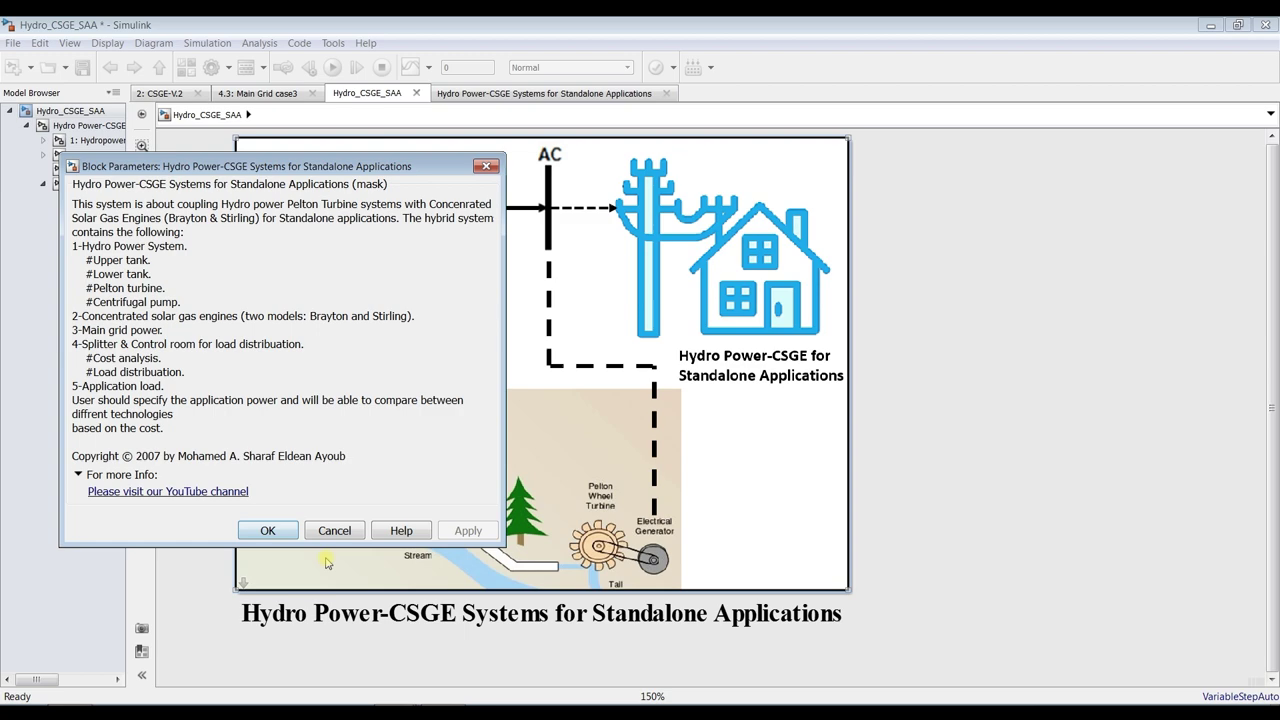
pyautogui.click(268, 531)
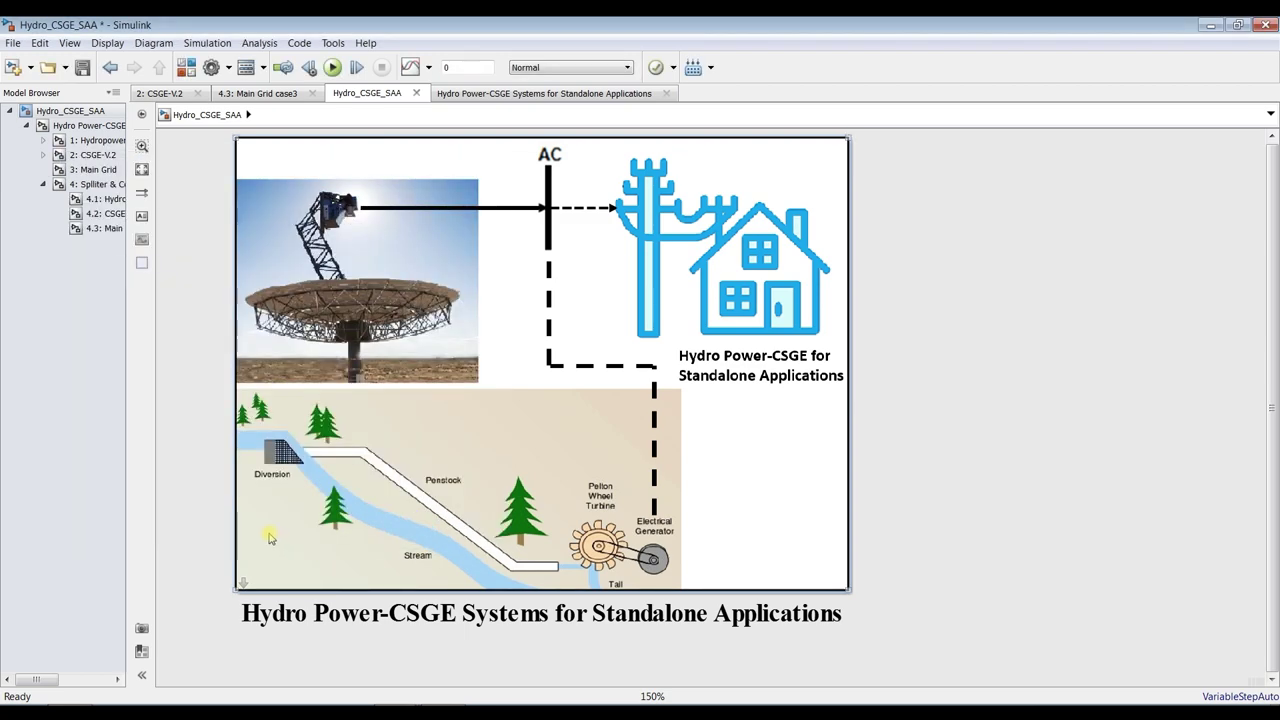
# Step: Open the Hydro Power-CSGE Systems subsystem and lower the application load knob to just above 2e+4 kW
pyautogui.click(89, 125)
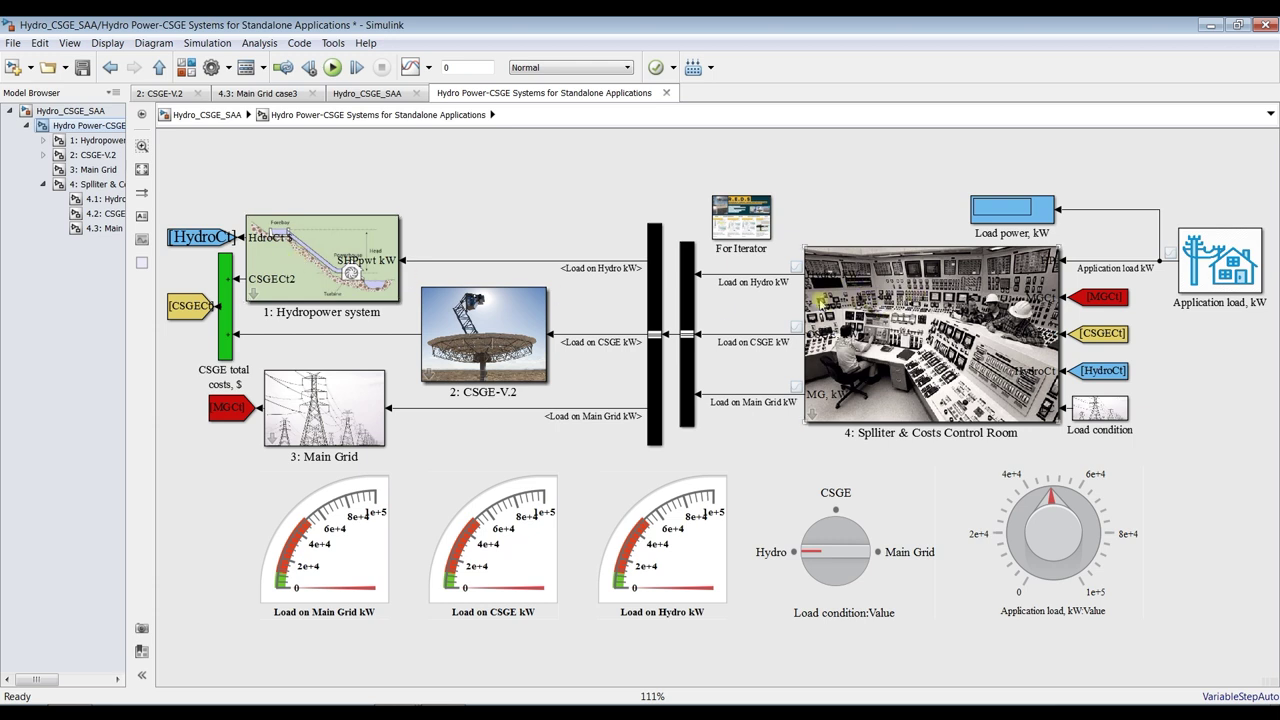
pyautogui.click(1040, 502)
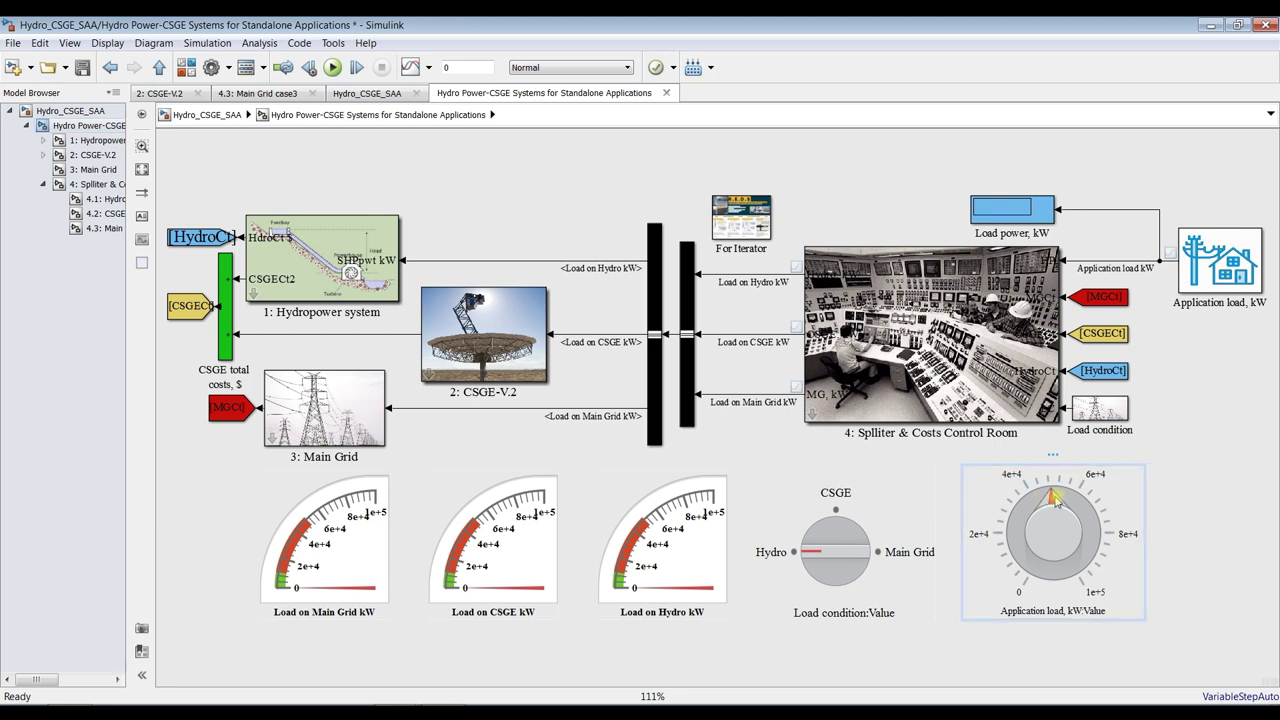
pyautogui.moveTo(1050, 497); pyautogui.dragTo(1020, 516)
# Step: Cycle the load condition selector through CSGE, Hydro and Main Grid, ending on Hydro
pyautogui.click(836, 513)
pyautogui.click(836, 513)
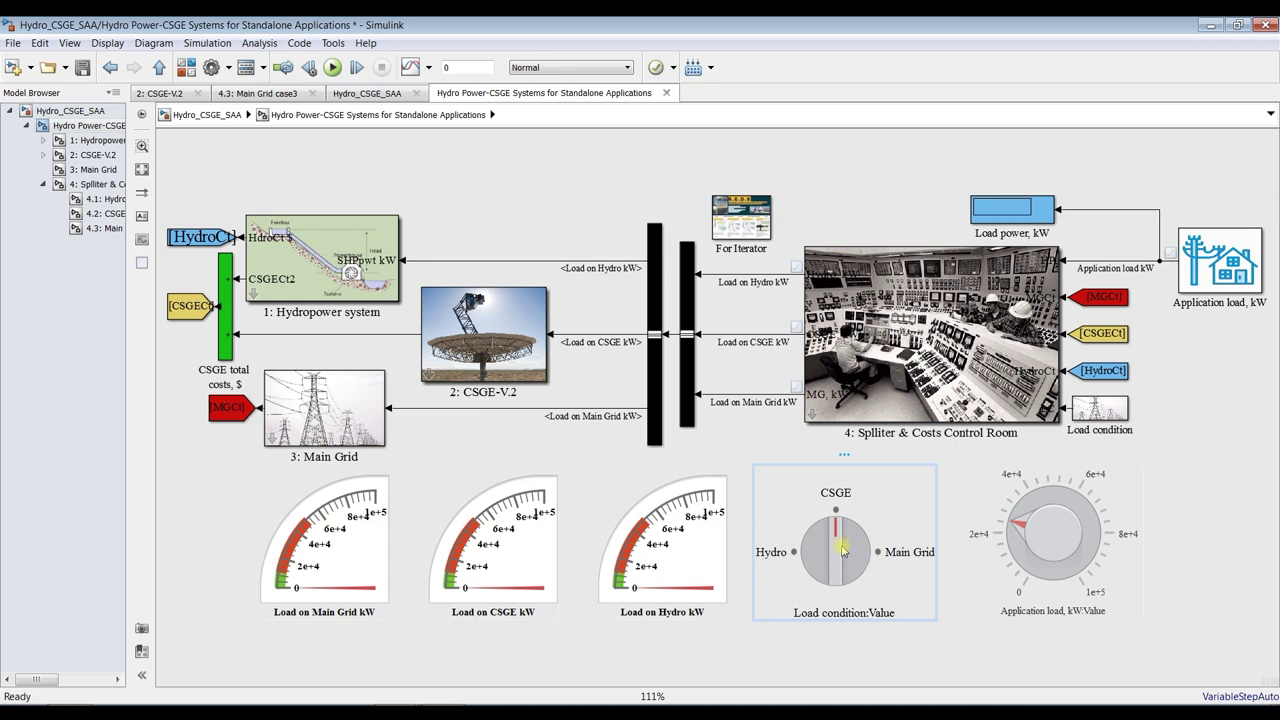
pyautogui.click(806, 552)
pyautogui.click(876, 553)
pyautogui.click(836, 514)
pyautogui.click(797, 555)
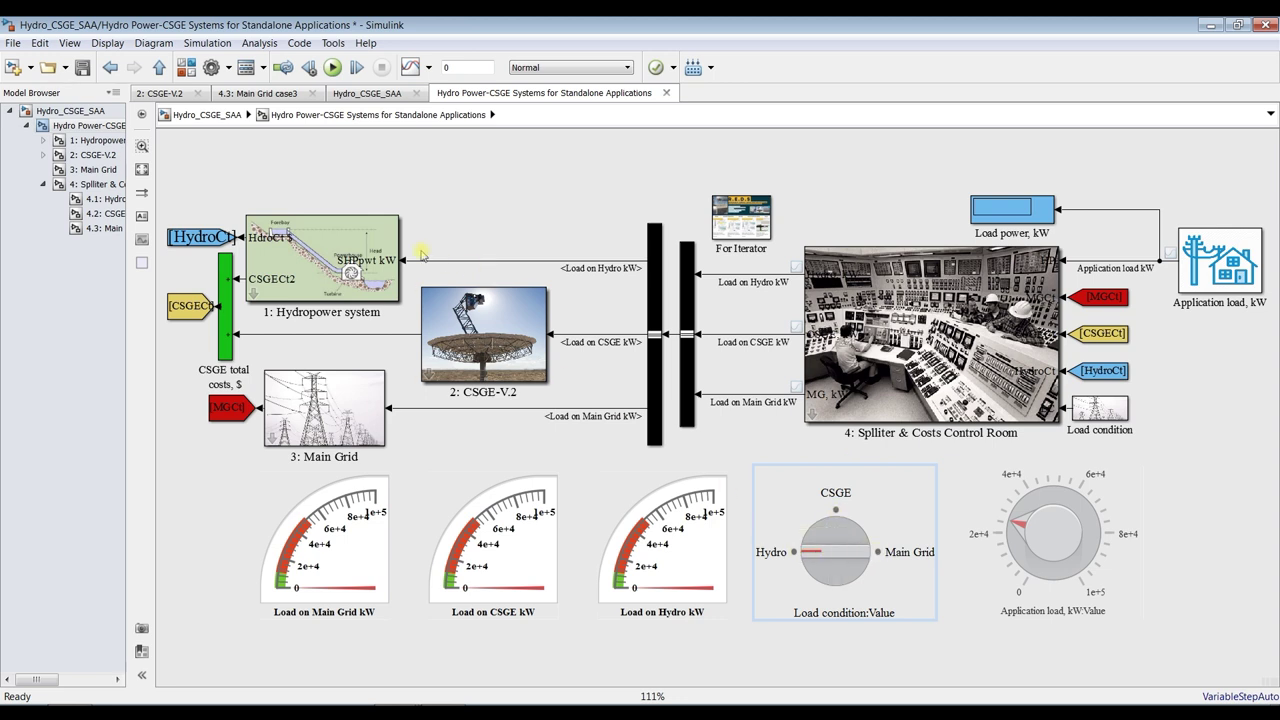
# Step: Read the Hydropower system block's description and open its subsystem with the whole diagram fitted to the view
pyautogui.doubleClick(344, 240)
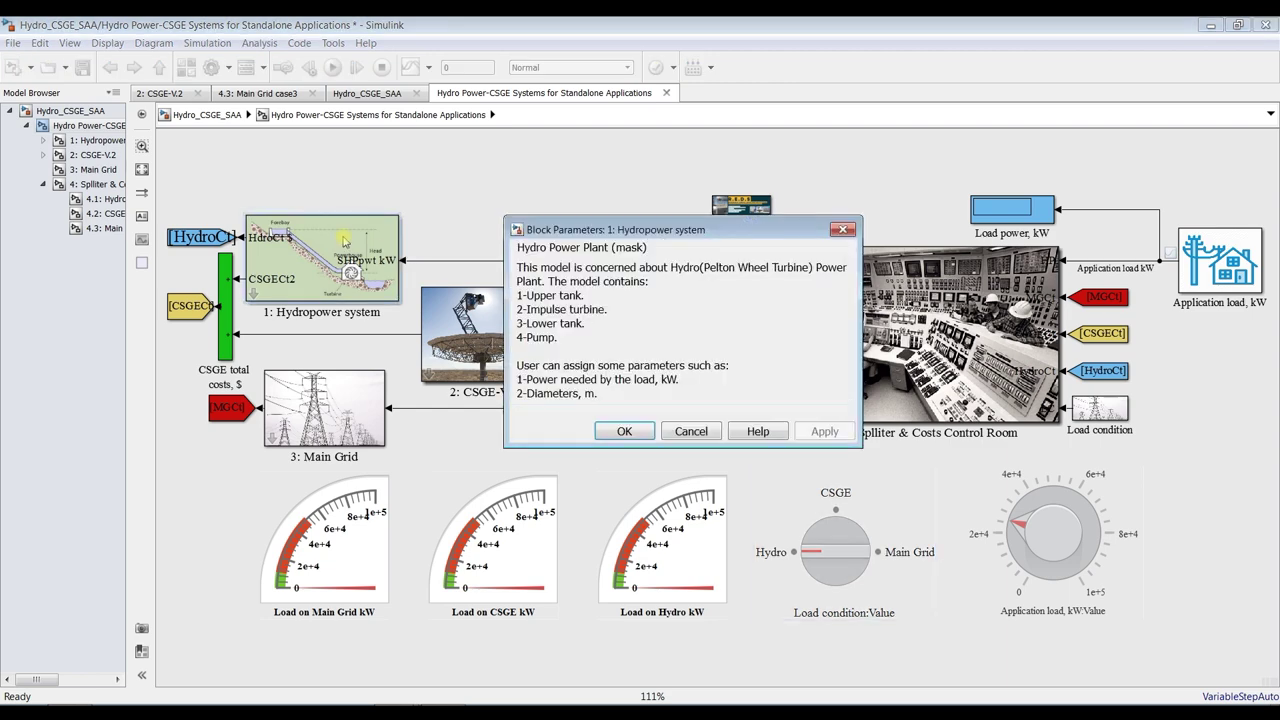
pyautogui.click(624, 431)
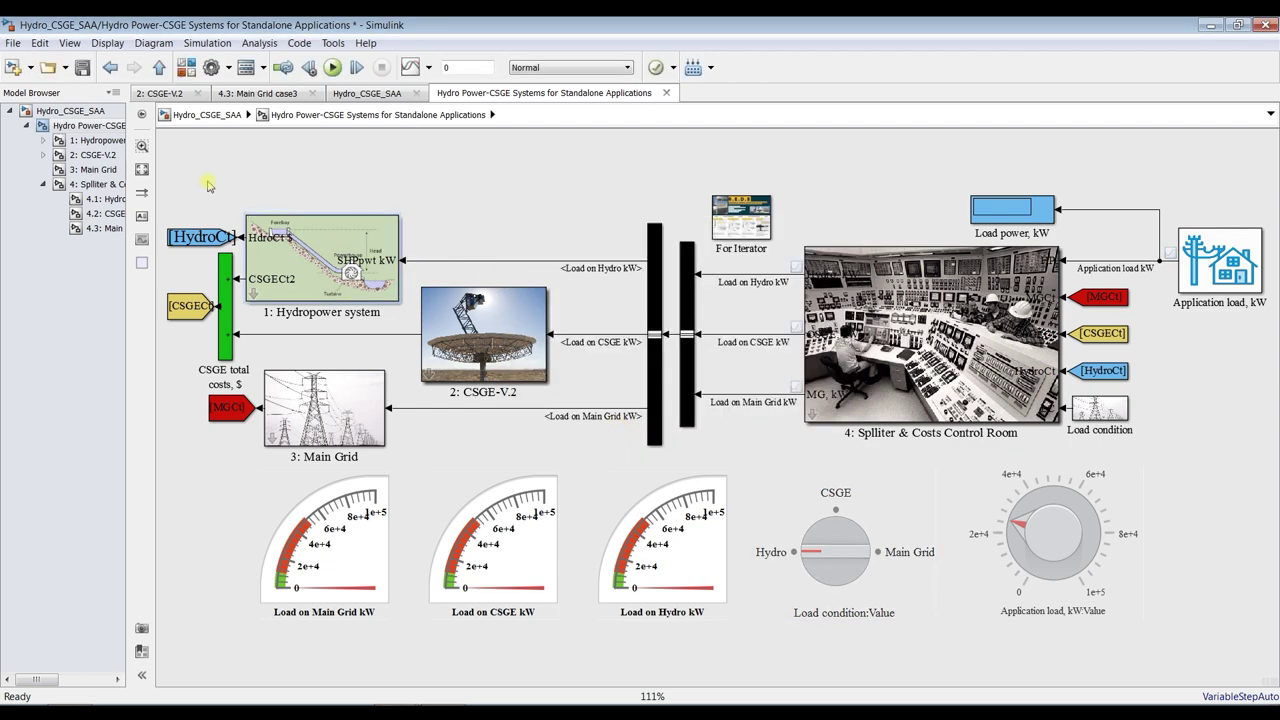
pyautogui.click(90, 141)
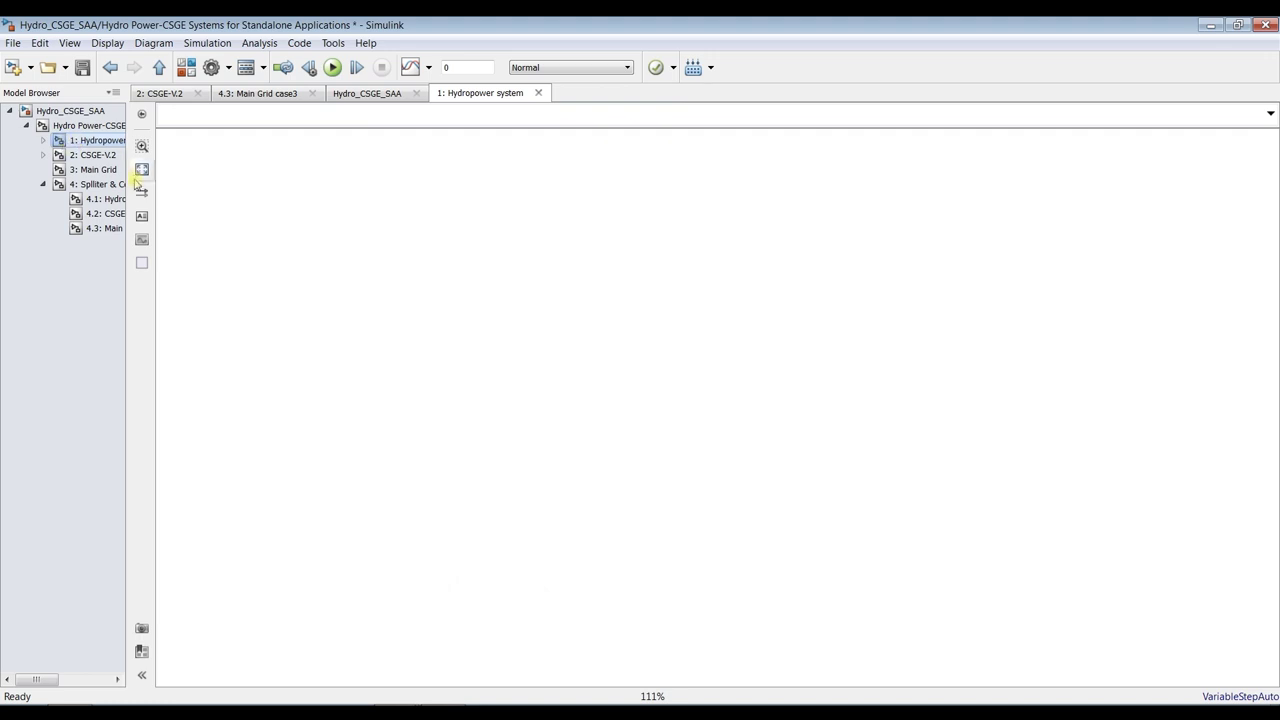
pyautogui.click(141, 171)
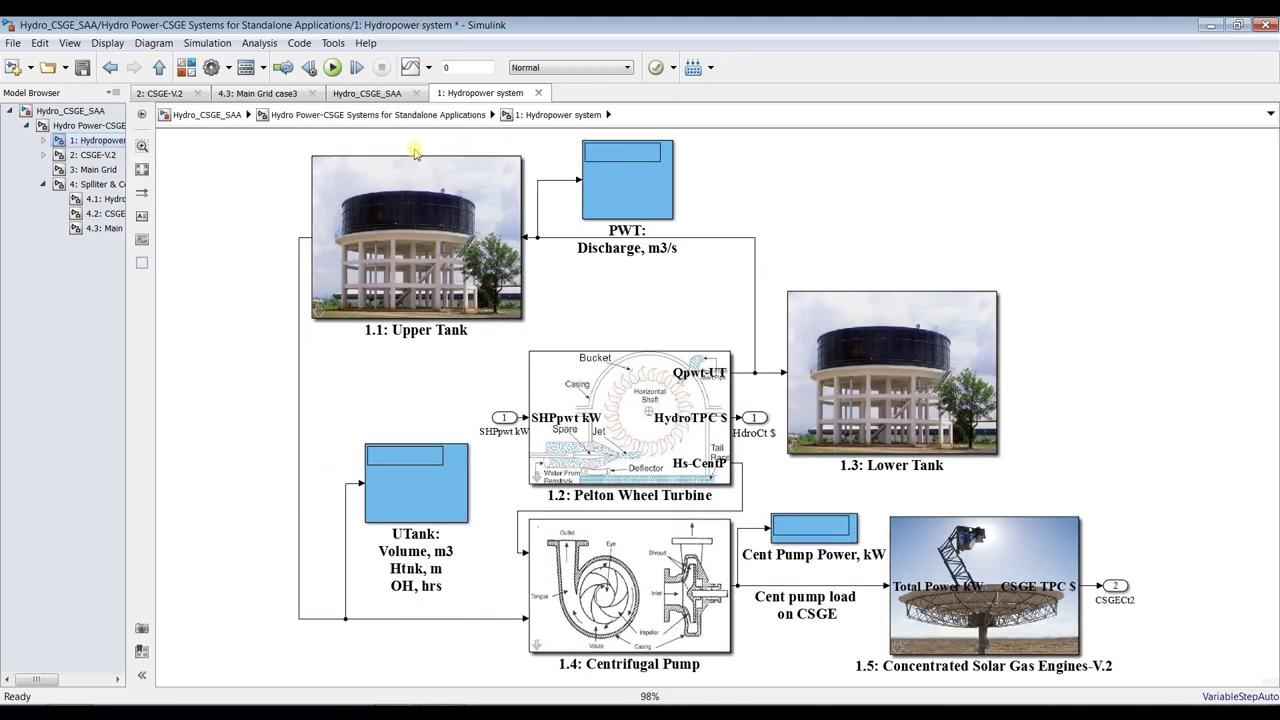
# Step: Check the operating hours and tank diameter parameters of the Upper Tank and Lower Tank blocks
pyautogui.doubleClick(415, 193)
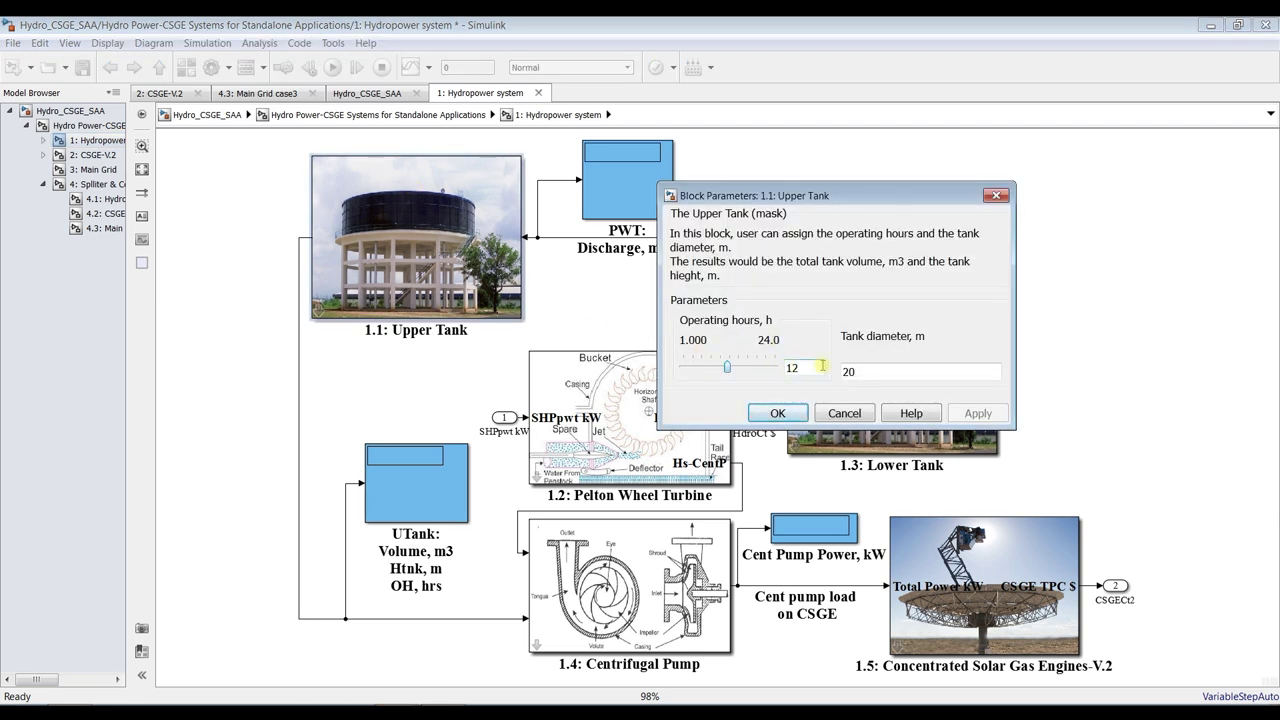
pyautogui.doubleClick(803, 367)
pyautogui.click(775, 413)
pyautogui.doubleClick(880, 368)
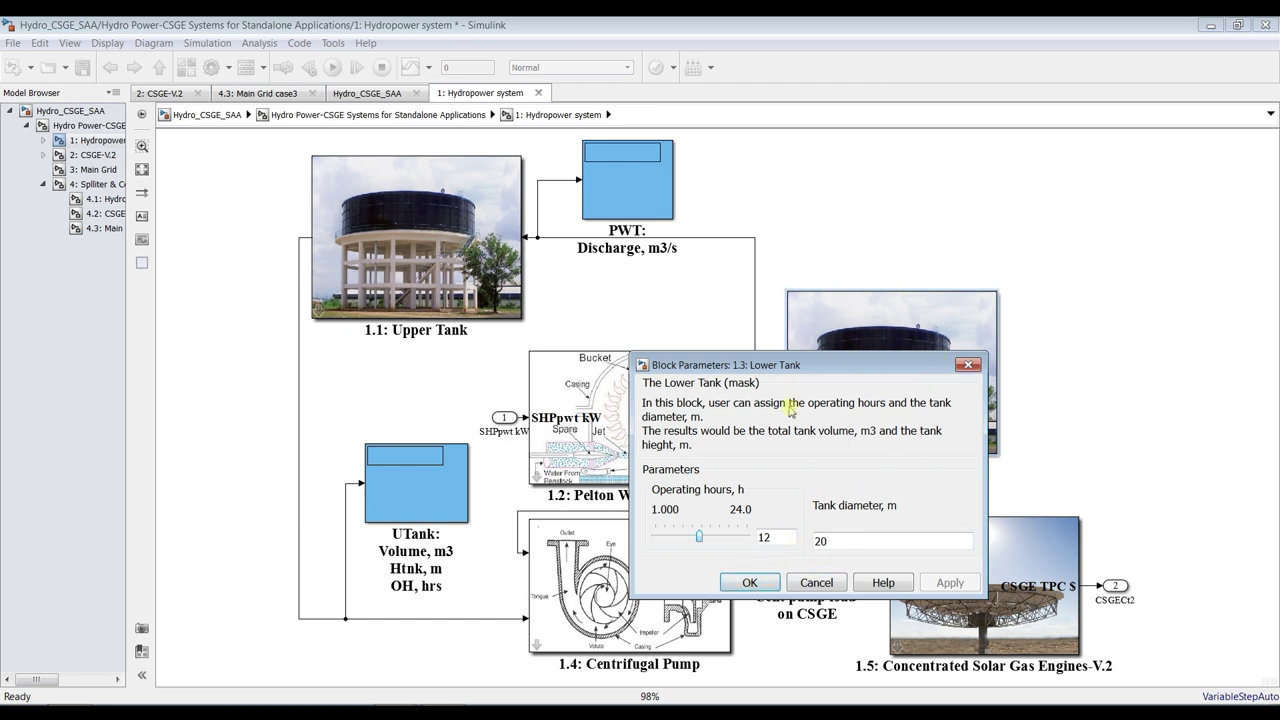
pyautogui.click(750, 583)
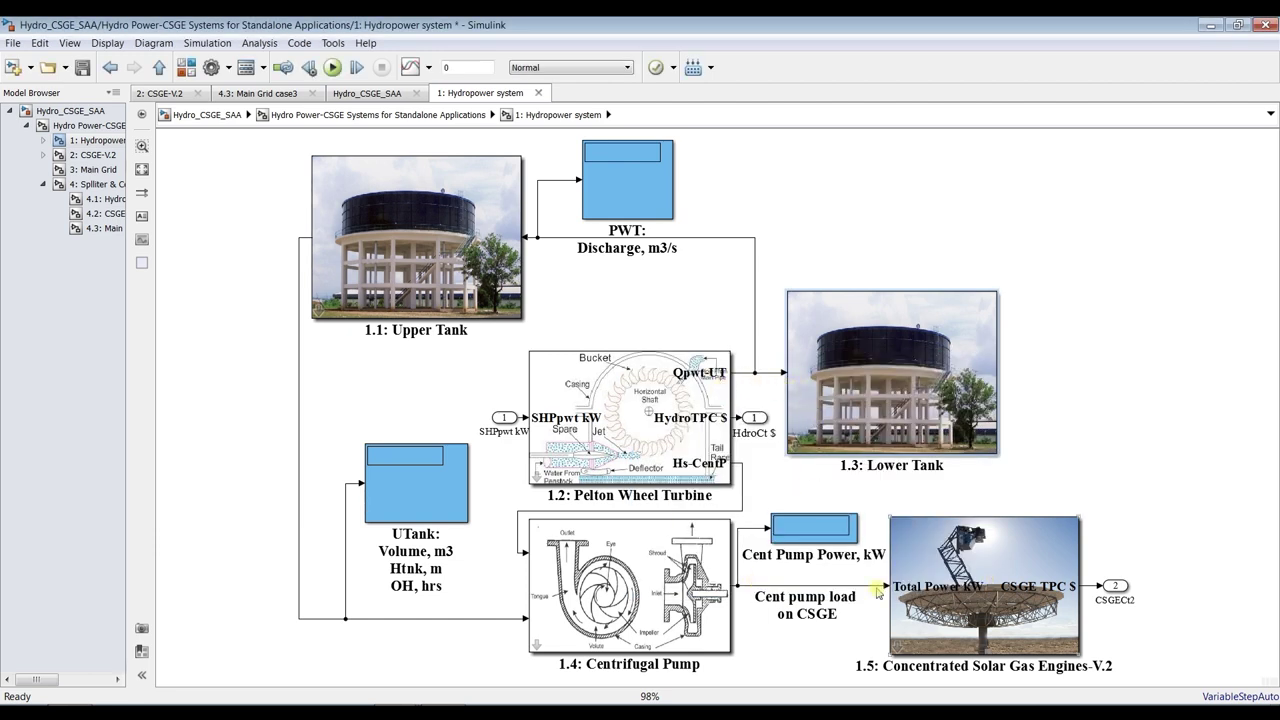
# Step: Review the Centrifugal Pump's operating conditions, performance and design parameters, and accept them without edits
pyautogui.doubleClick(643, 587)
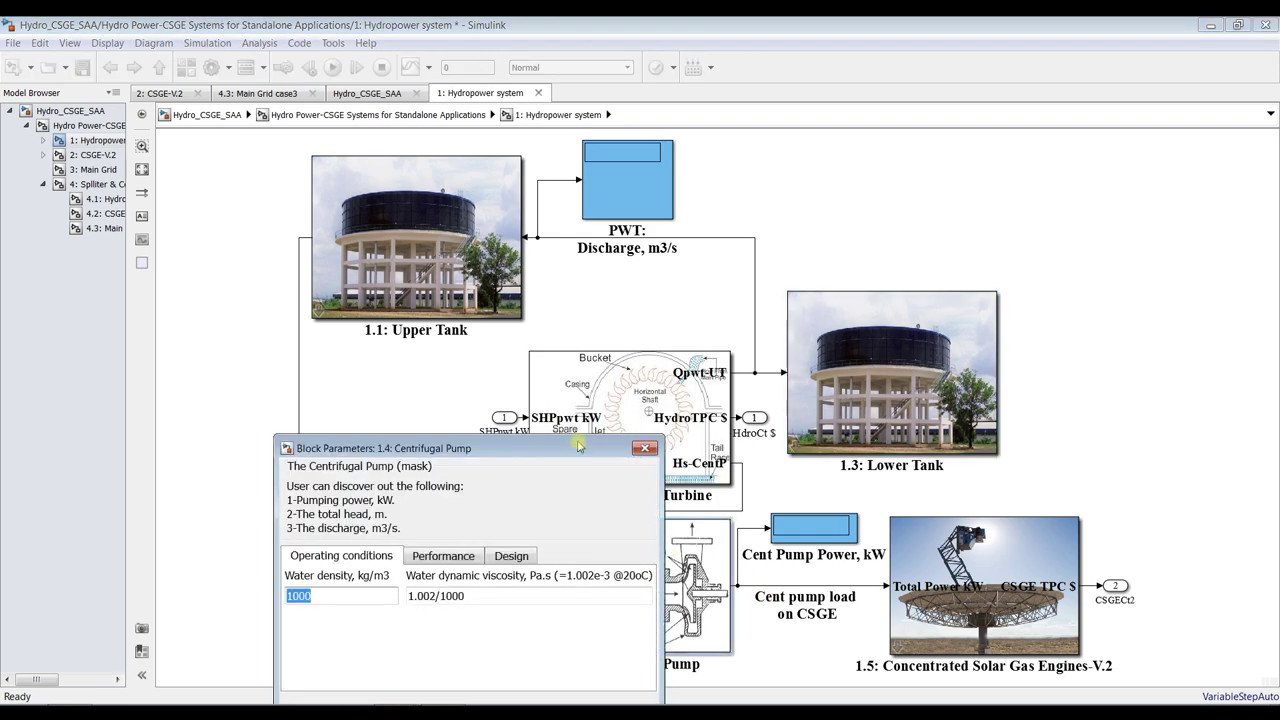
pyautogui.moveTo(577, 447); pyautogui.dragTo(591, 181)
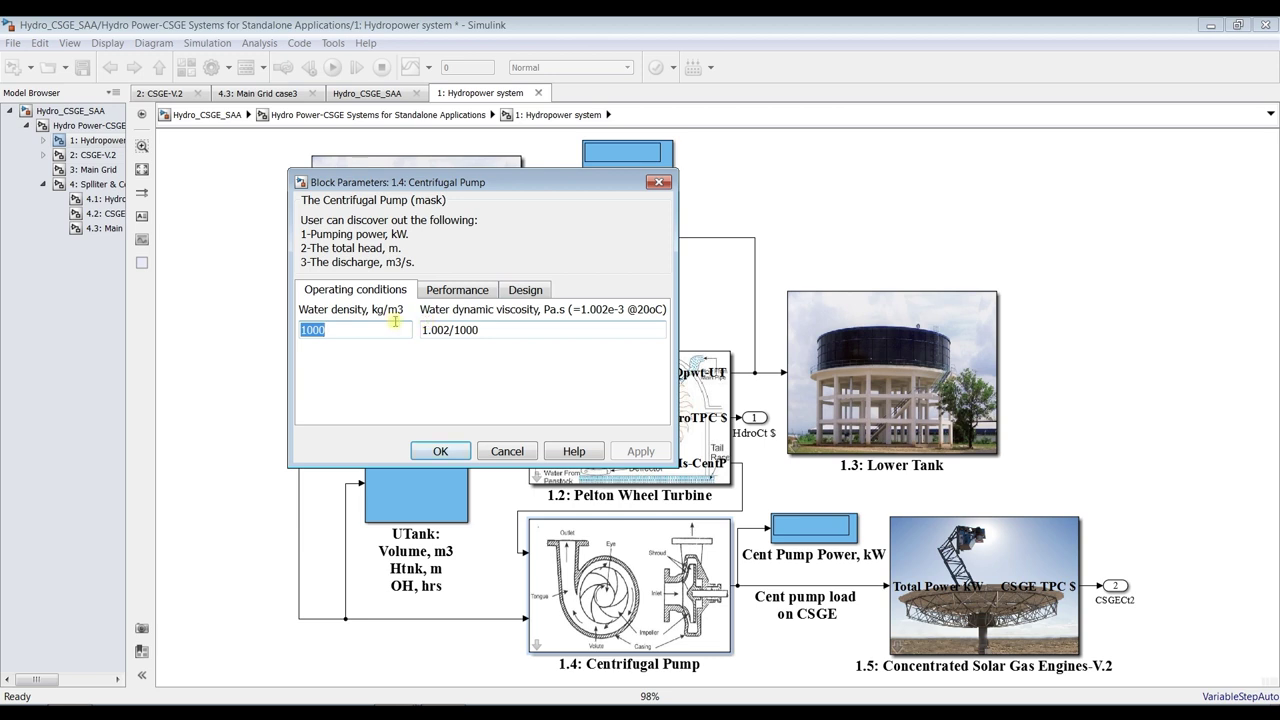
pyautogui.click(496, 331)
pyautogui.click(459, 291)
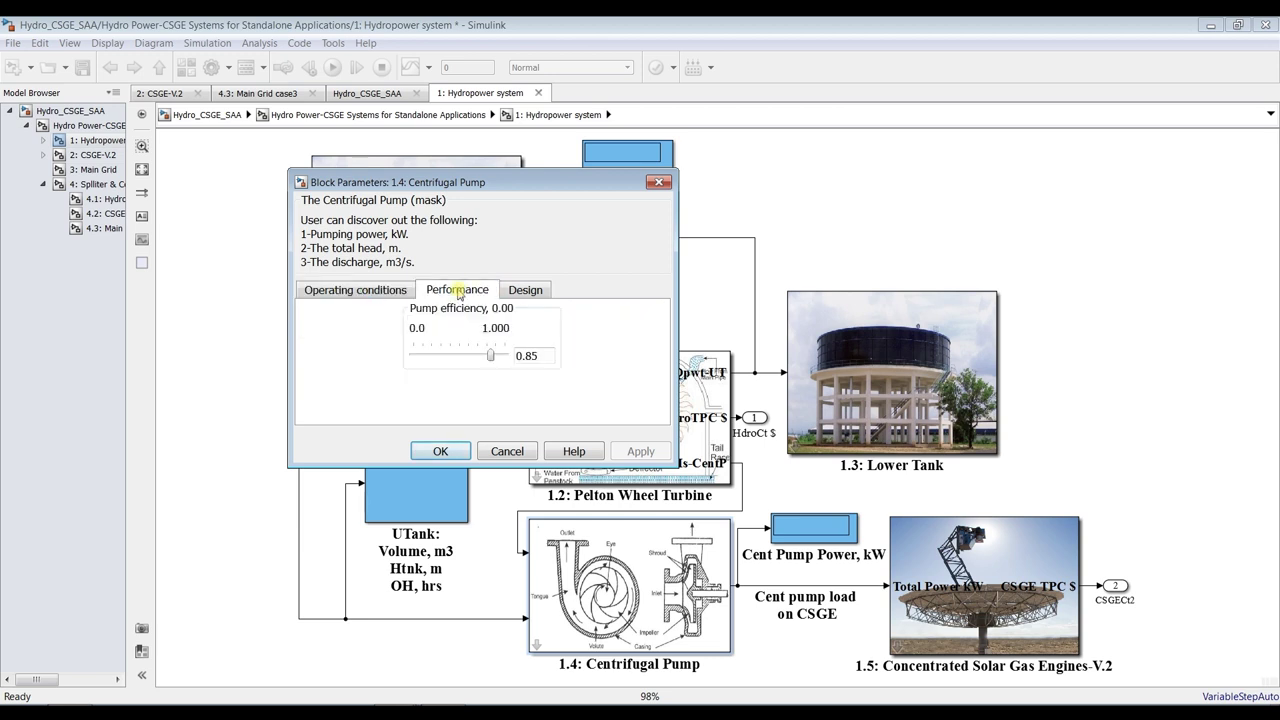
pyautogui.click(521, 292)
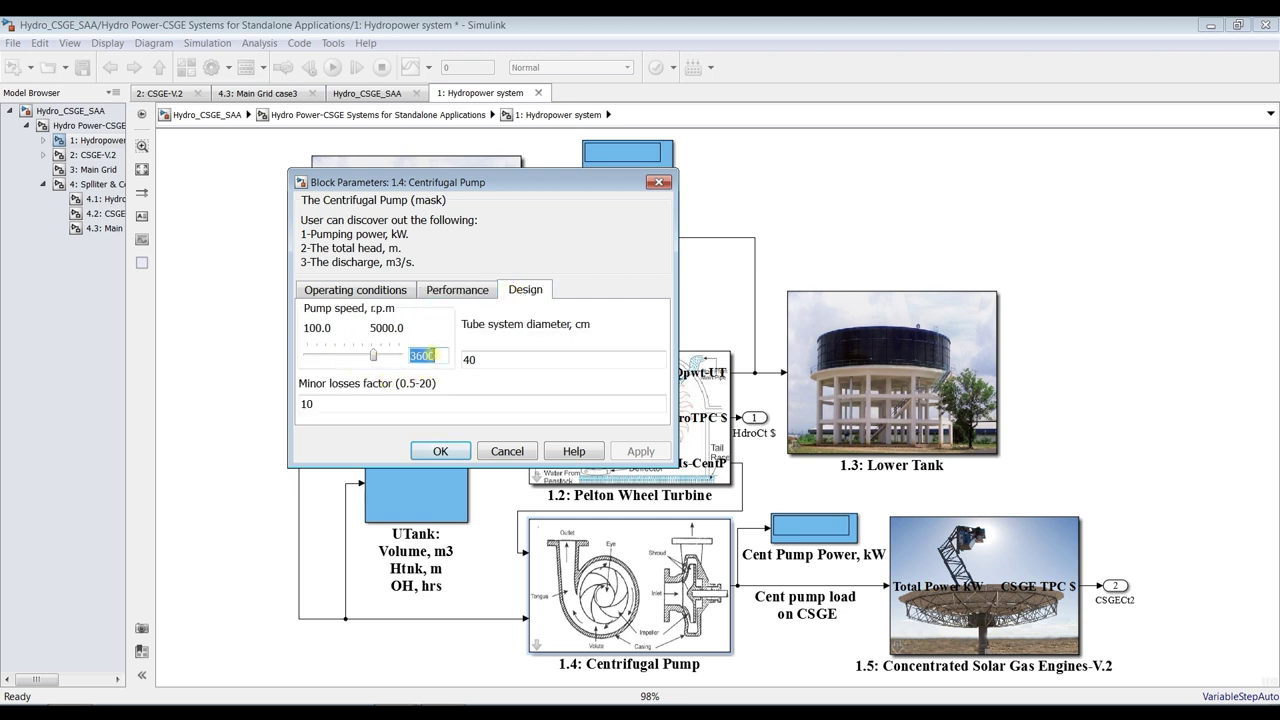
pyautogui.doubleClick(506, 355)
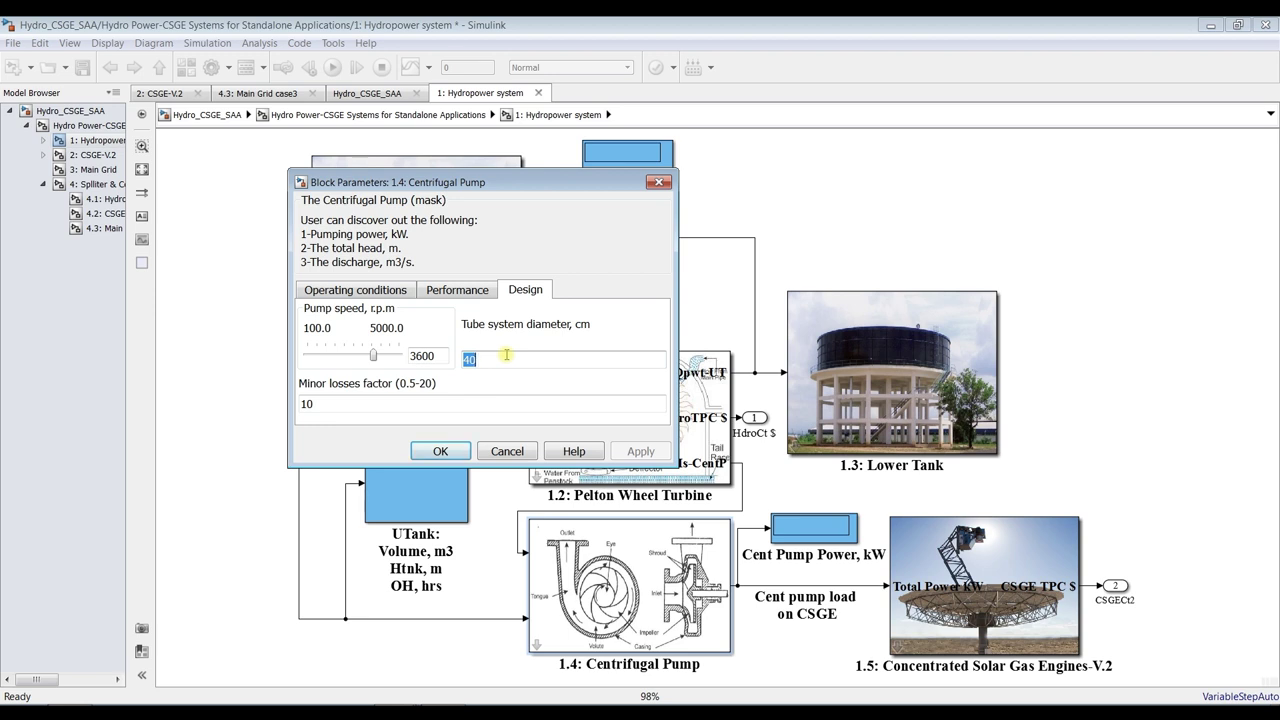
pyautogui.doubleClick(384, 405)
pyautogui.click(450, 455)
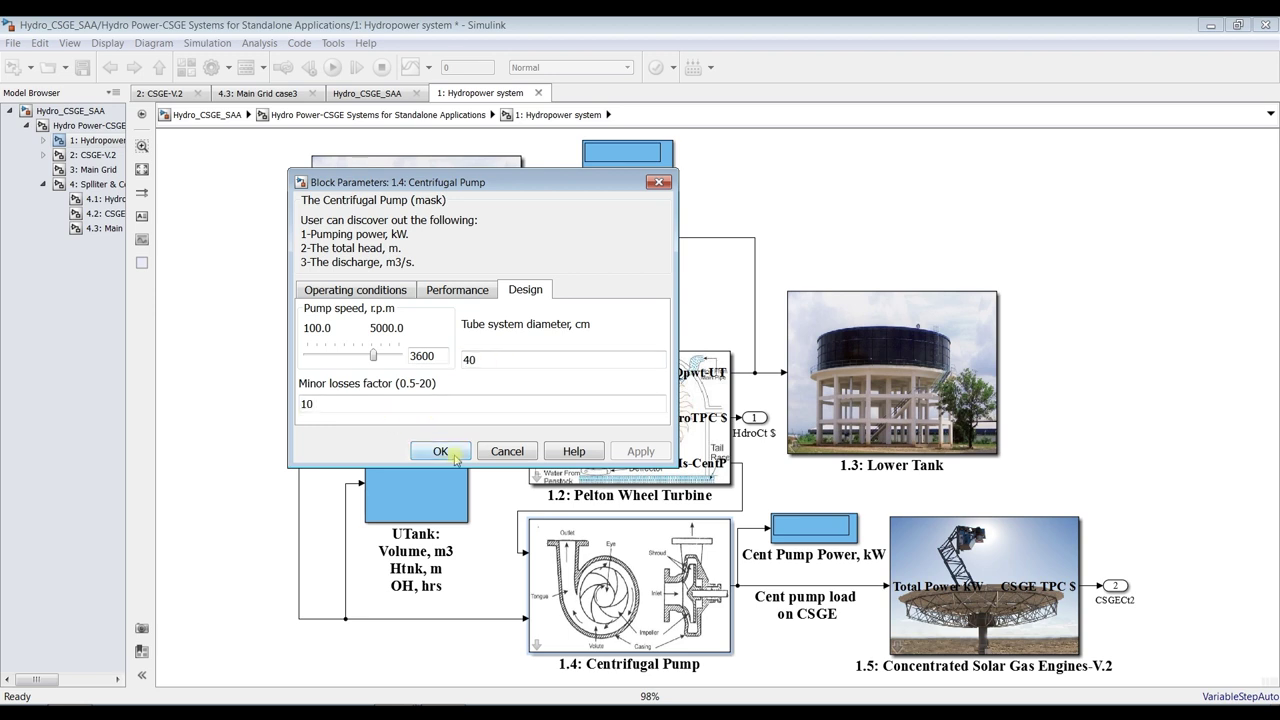
# Step: Review the Pelton Wheel Turbine's installed cost and its design parameters, from total head and speed ratio to water density
pyautogui.doubleClick(617, 385)
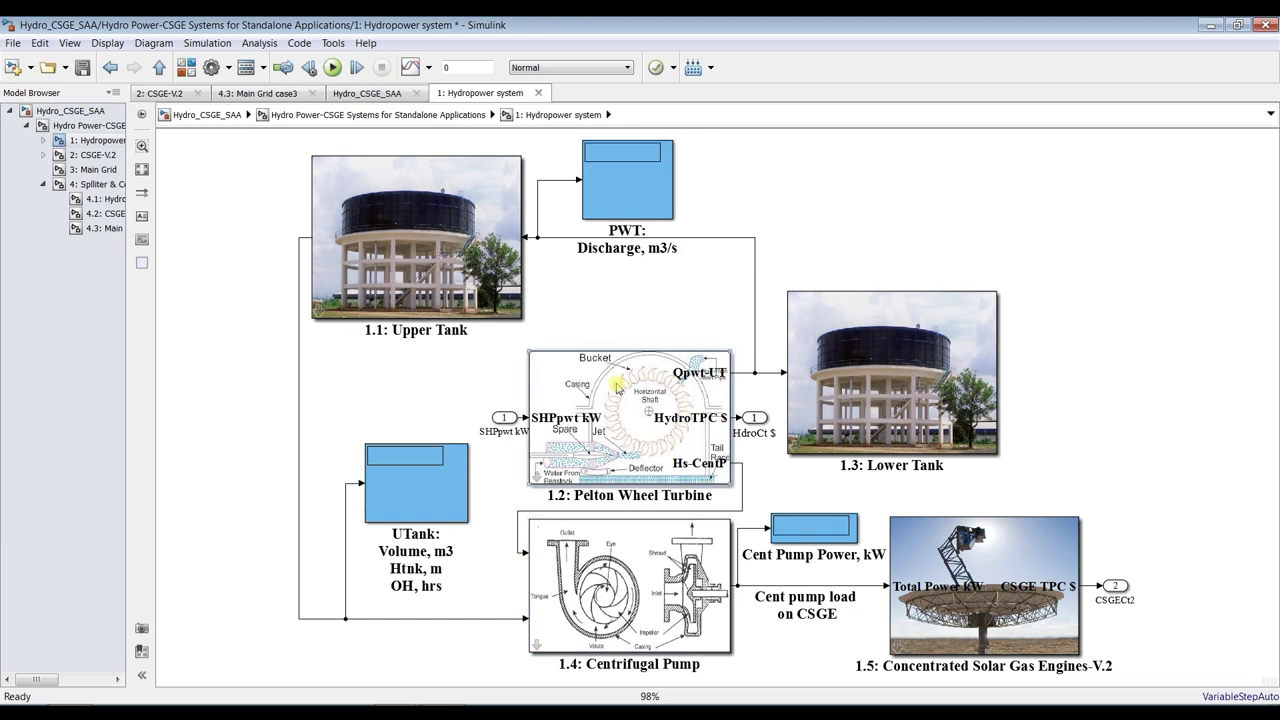
pyautogui.moveTo(550, 240); pyautogui.dragTo(550, 61)
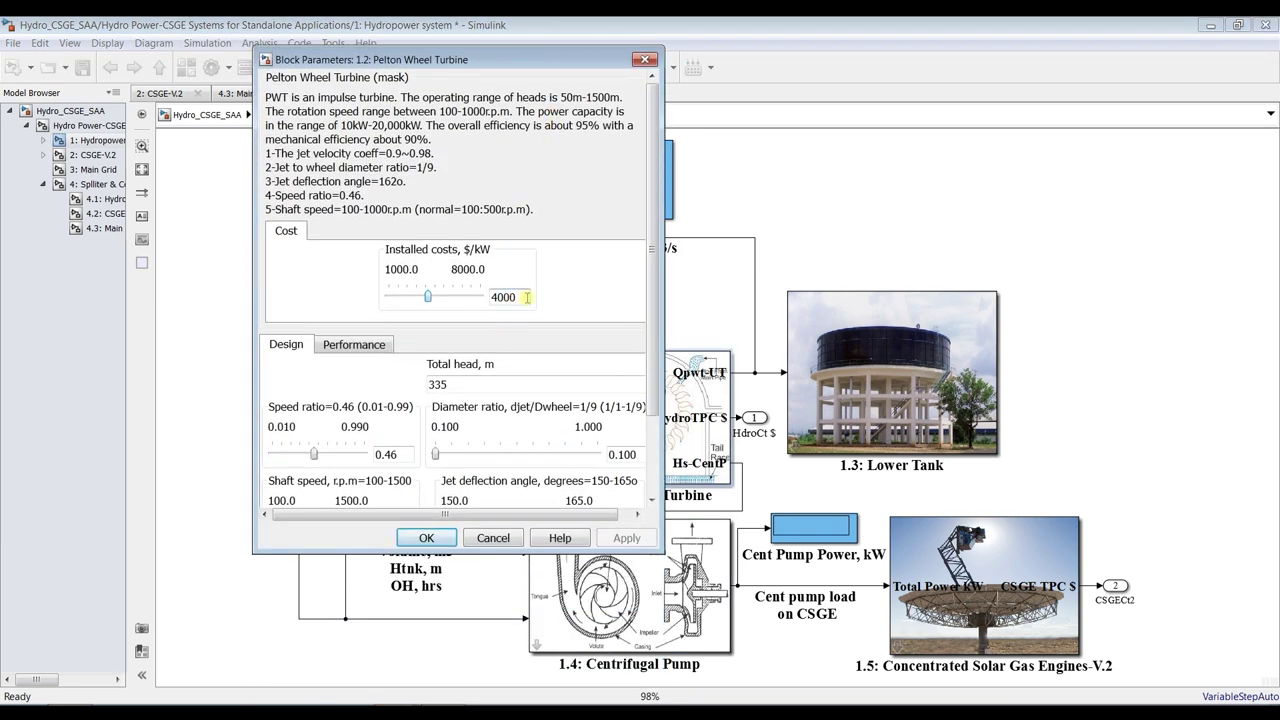
pyautogui.moveTo(652, 212); pyautogui.dragTo(653, 292)
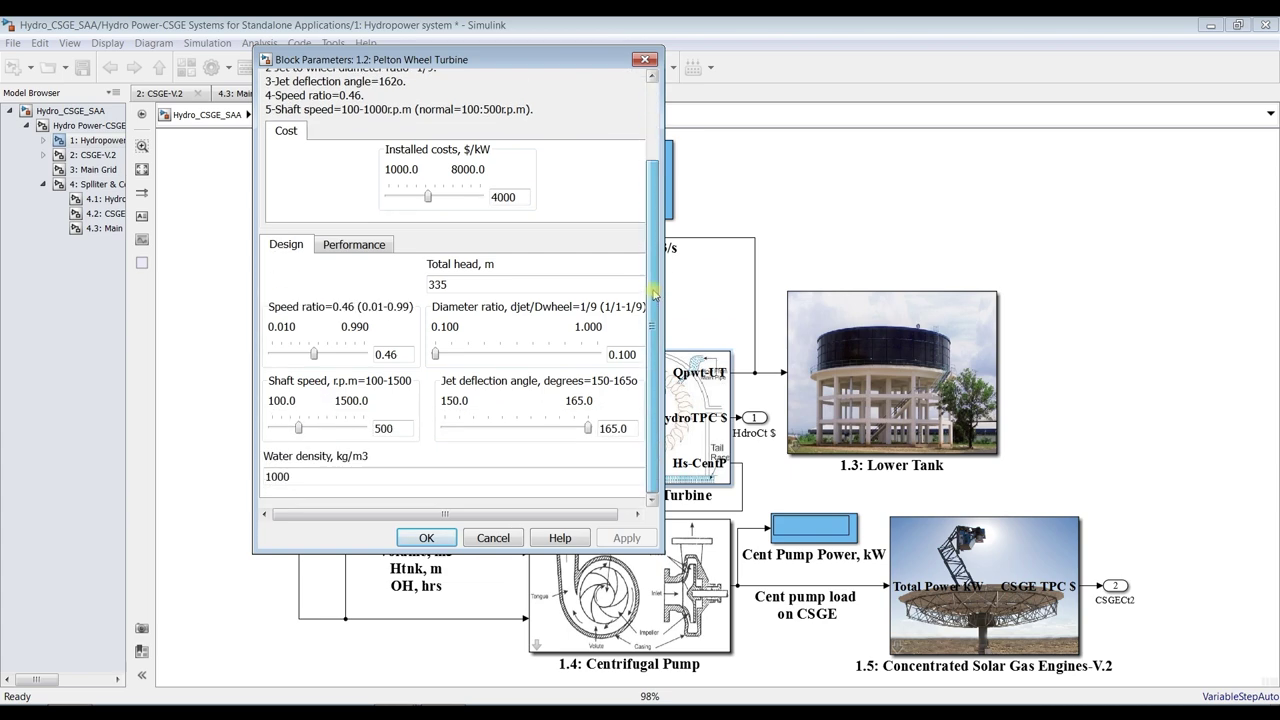
pyautogui.doubleClick(465, 284)
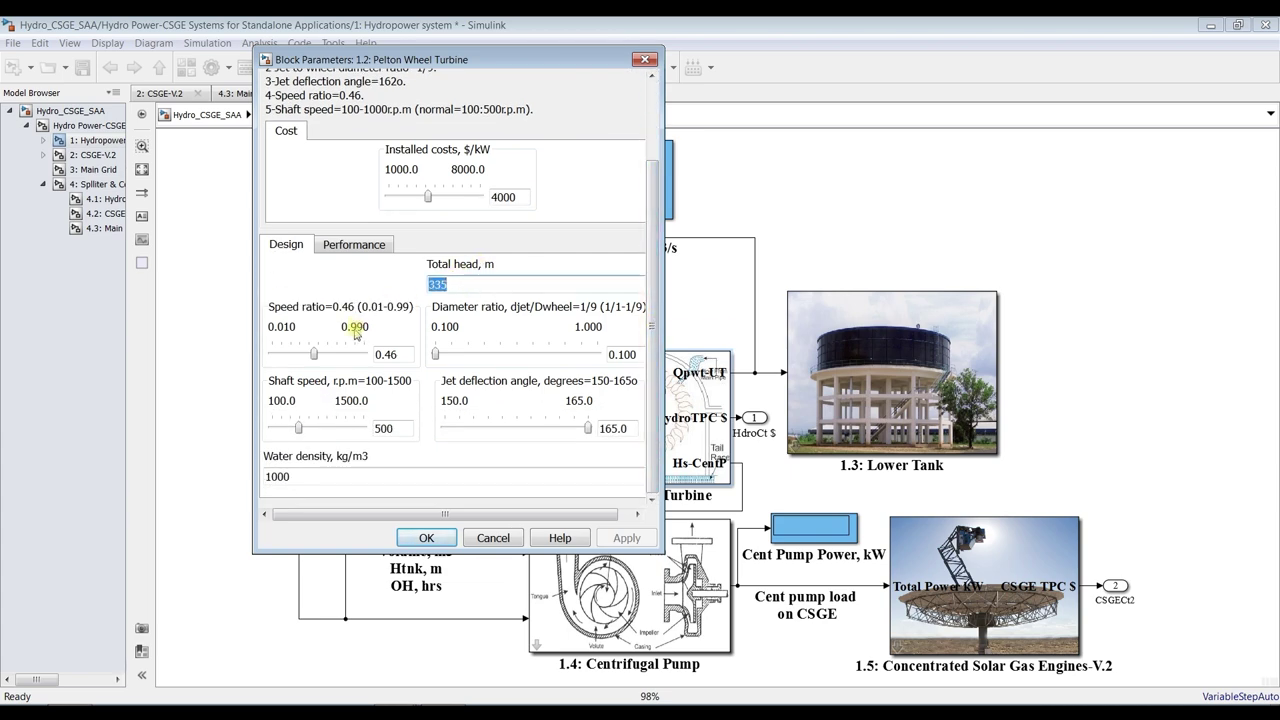
pyautogui.doubleClick(402, 354)
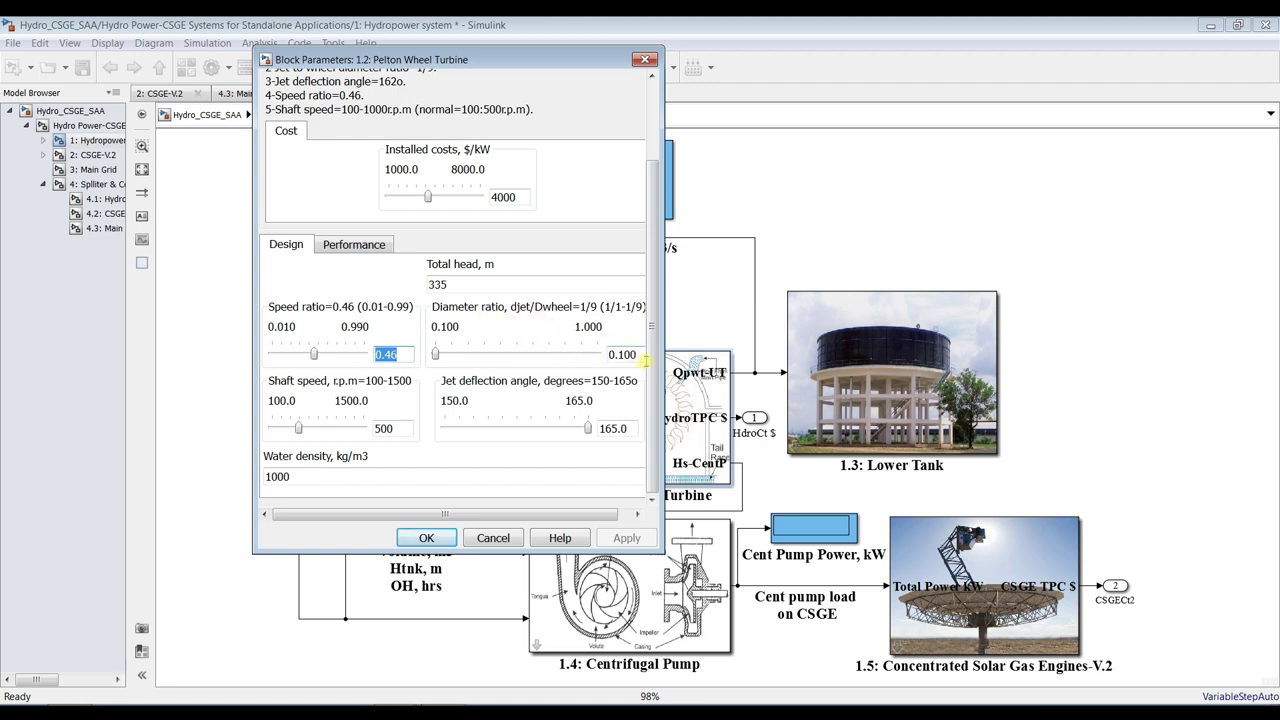
pyautogui.moveTo(663, 347); pyautogui.dragTo(715, 350)
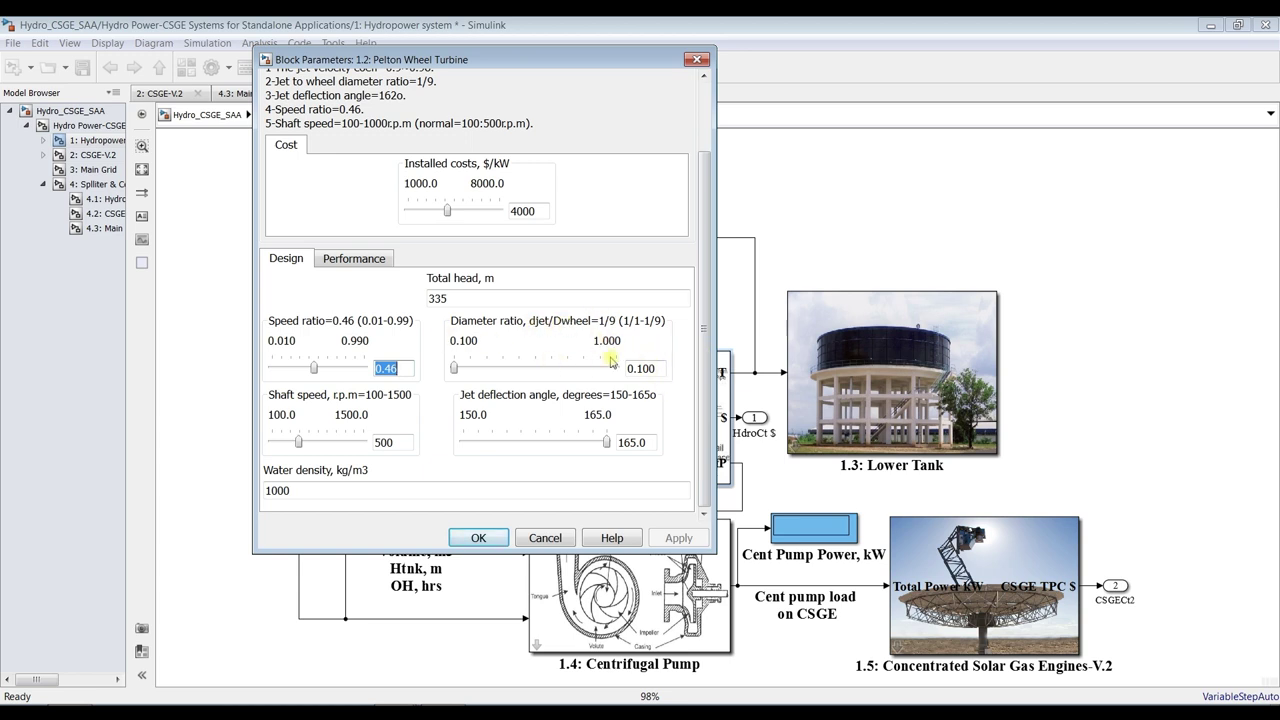
pyautogui.doubleClick(396, 446)
pyautogui.doubleClick(651, 445)
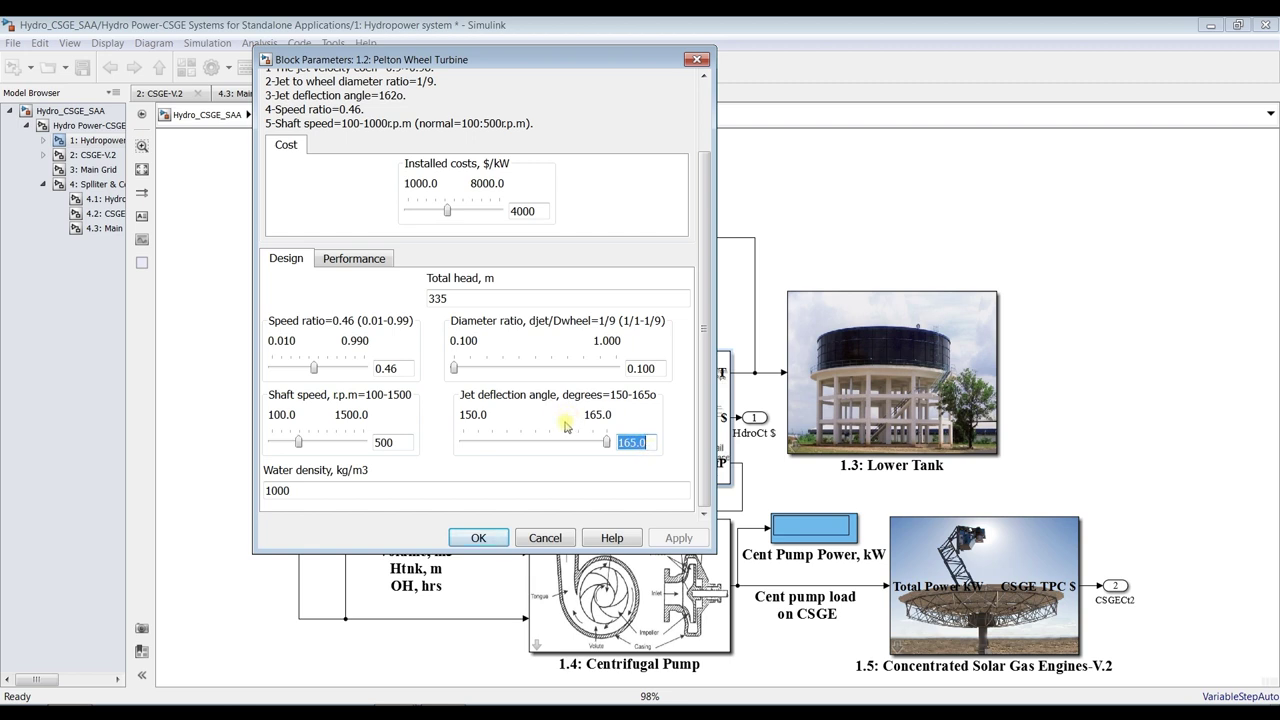
pyautogui.doubleClick(332, 491)
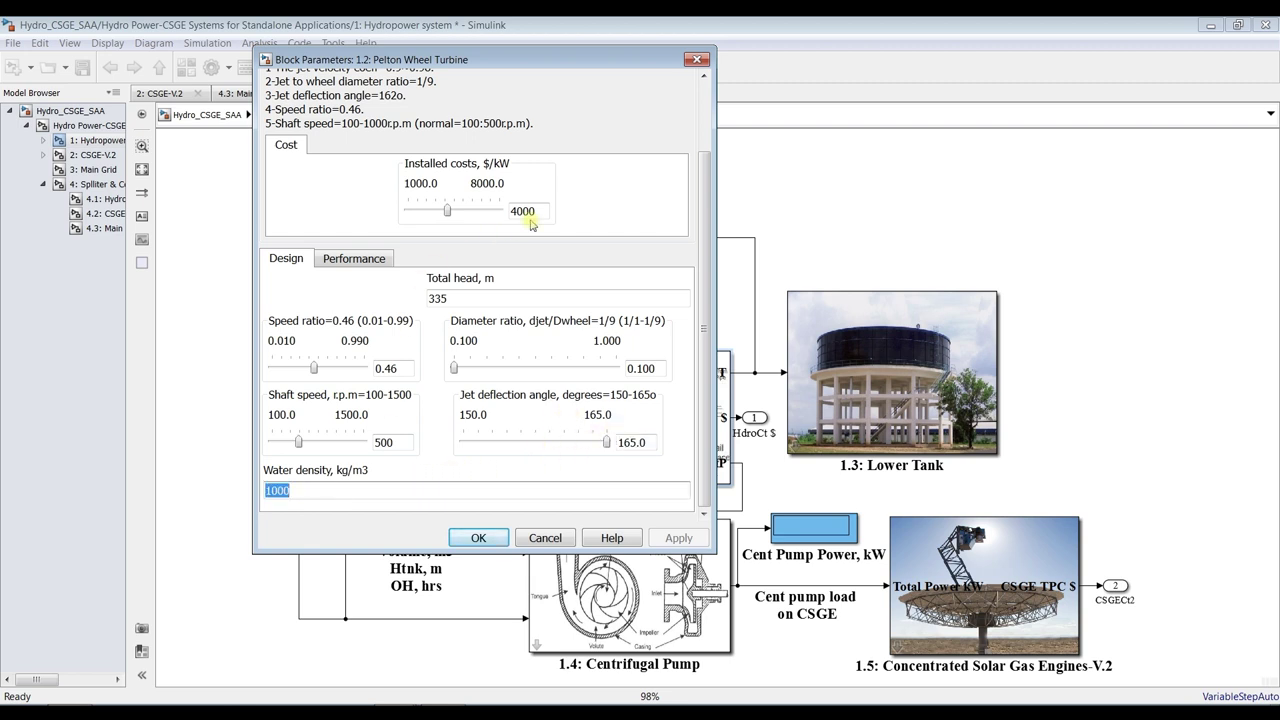
# Step: Check the Pelton Wheel Turbine's mechanical efficiency and nozzle velocity coefficient, and accept the block's parameters without edits
pyautogui.click(369, 253)
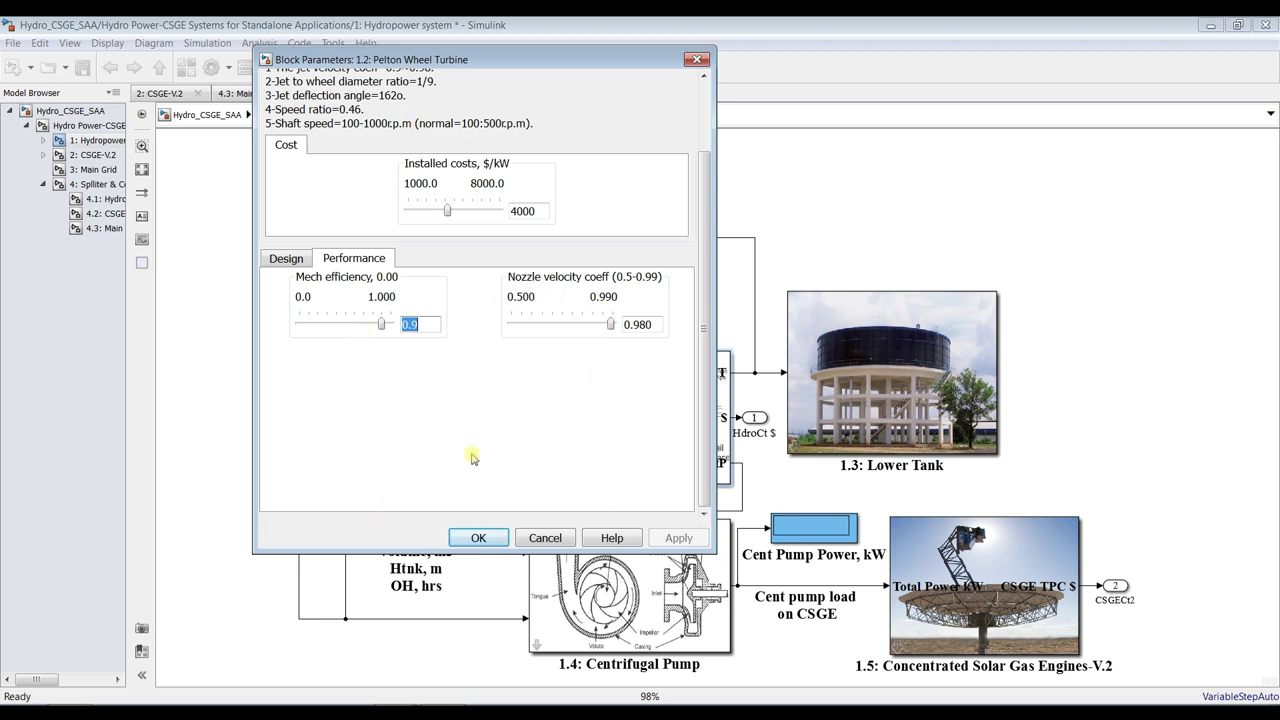
pyautogui.click(286, 258)
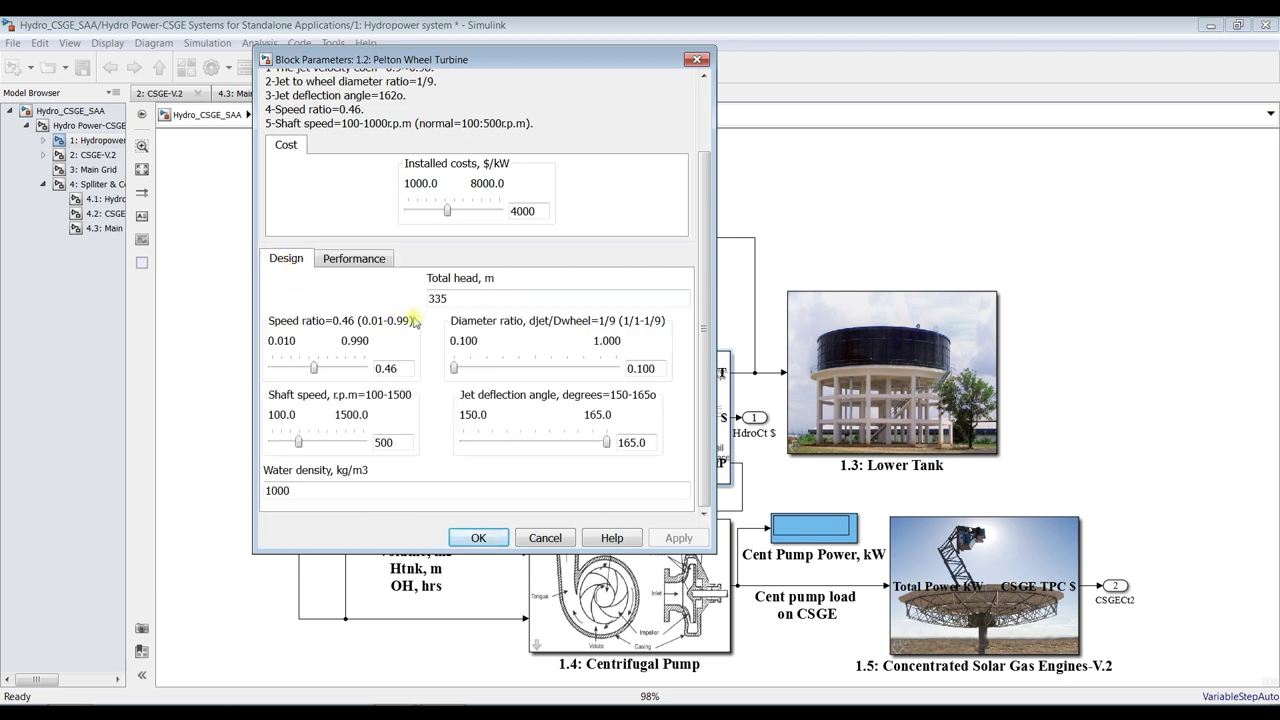
pyautogui.click(480, 538)
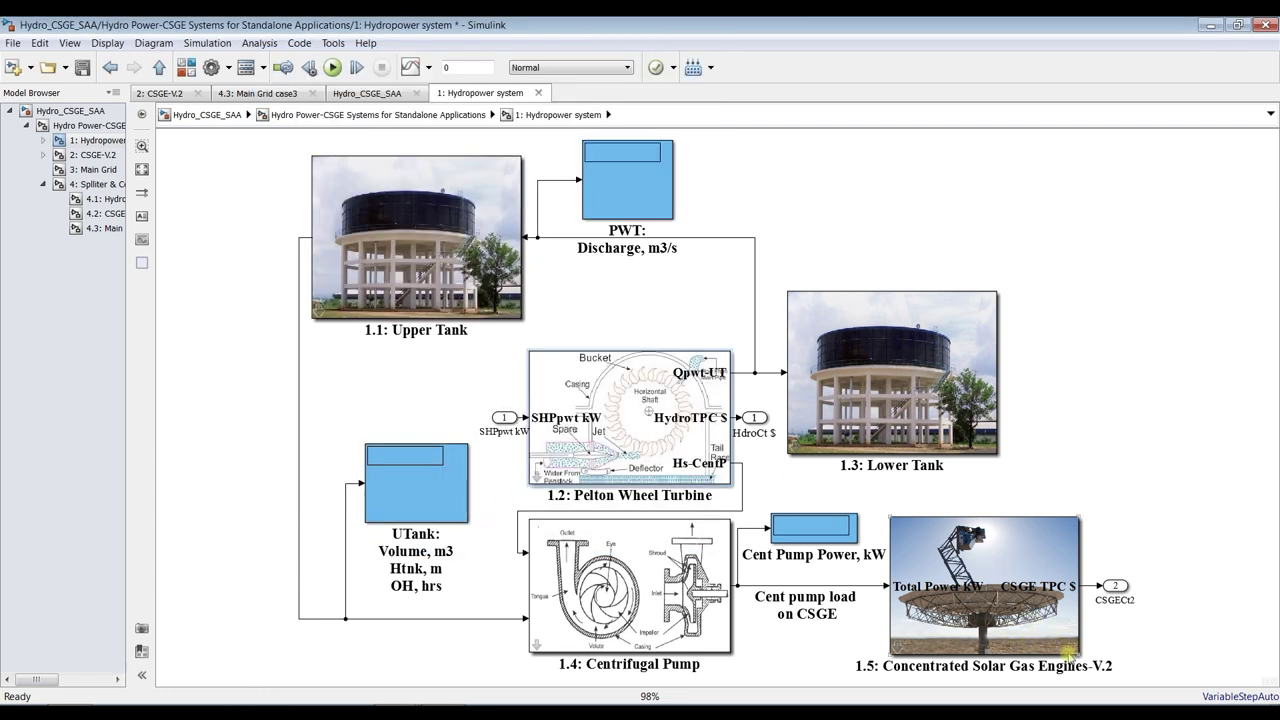
# Step: Narrow the Concentrated Solar Gas Engines-V.2 block slightly and shift its CSGECt2 output port closer to it
pyautogui.click(1076, 654)
pyautogui.moveTo(1076, 654); pyautogui.dragTo(1064, 654)
pyautogui.click(1113, 587)
pyautogui.moveTo(1114, 588); pyautogui.dragTo(1089, 591)
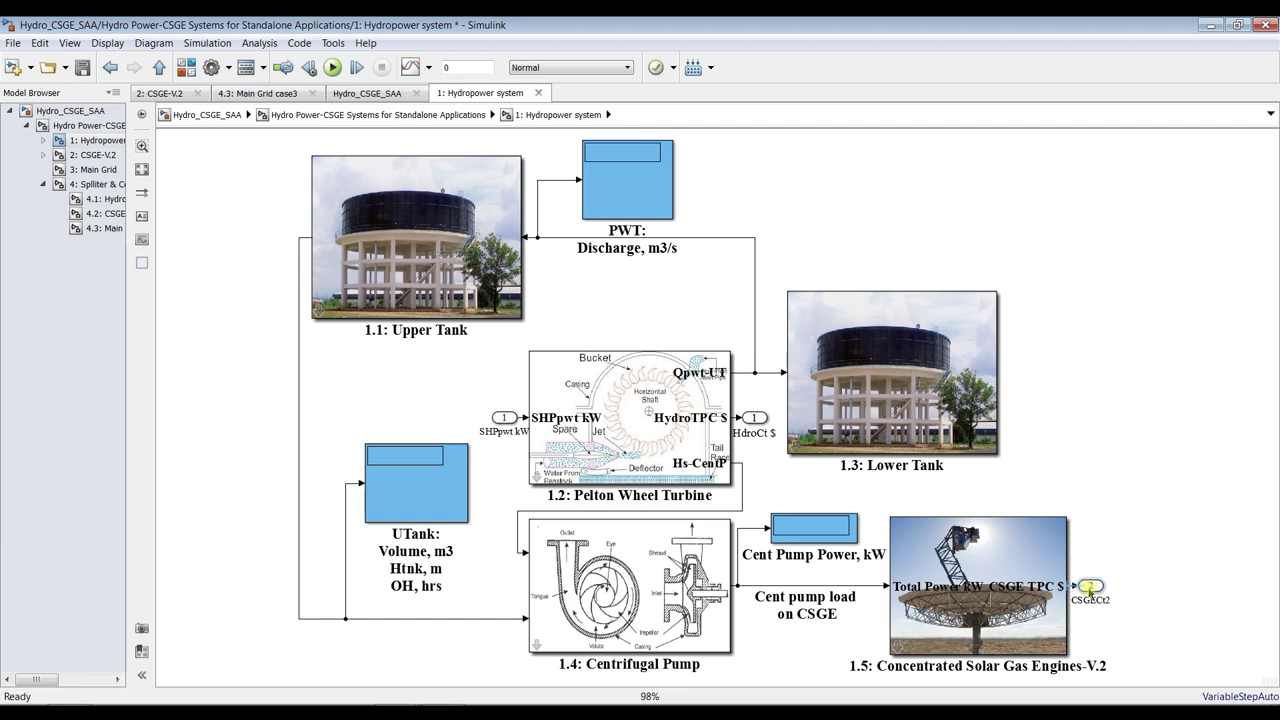
# Step: In the Concentrated Solar Gas Engines-V.2 block, select CSSE: Stirling Engine with Carbon dioxide, CO2 (Polyatomic gases) as the working gas
pyautogui.doubleClick(977, 550)
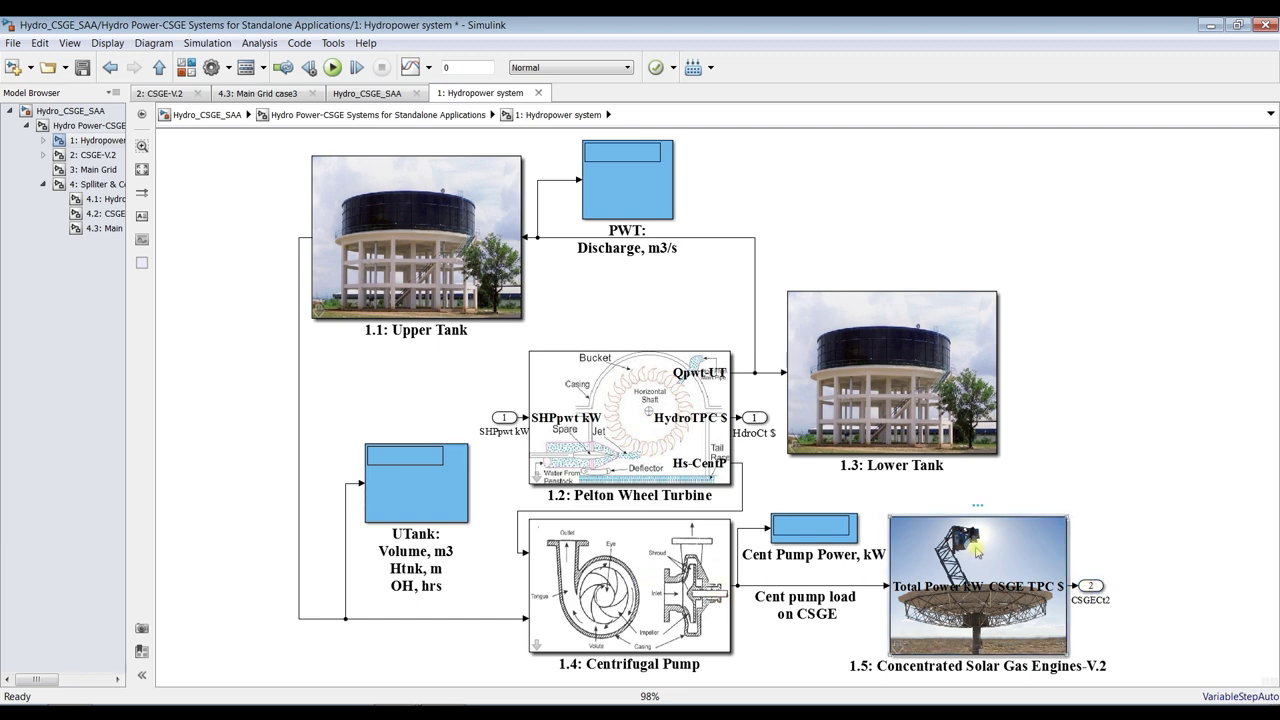
pyautogui.moveTo(820, 246); pyautogui.dragTo(440, 58)
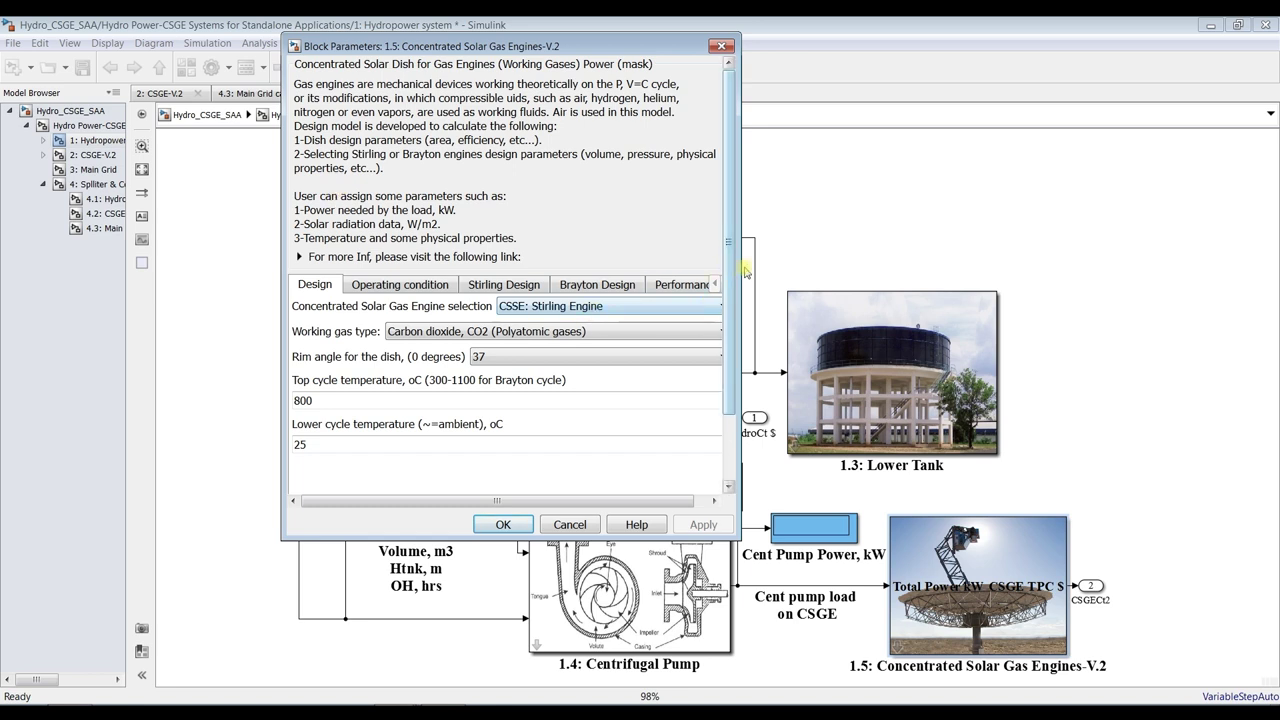
pyautogui.moveTo(740, 264); pyautogui.dragTo(802, 264)
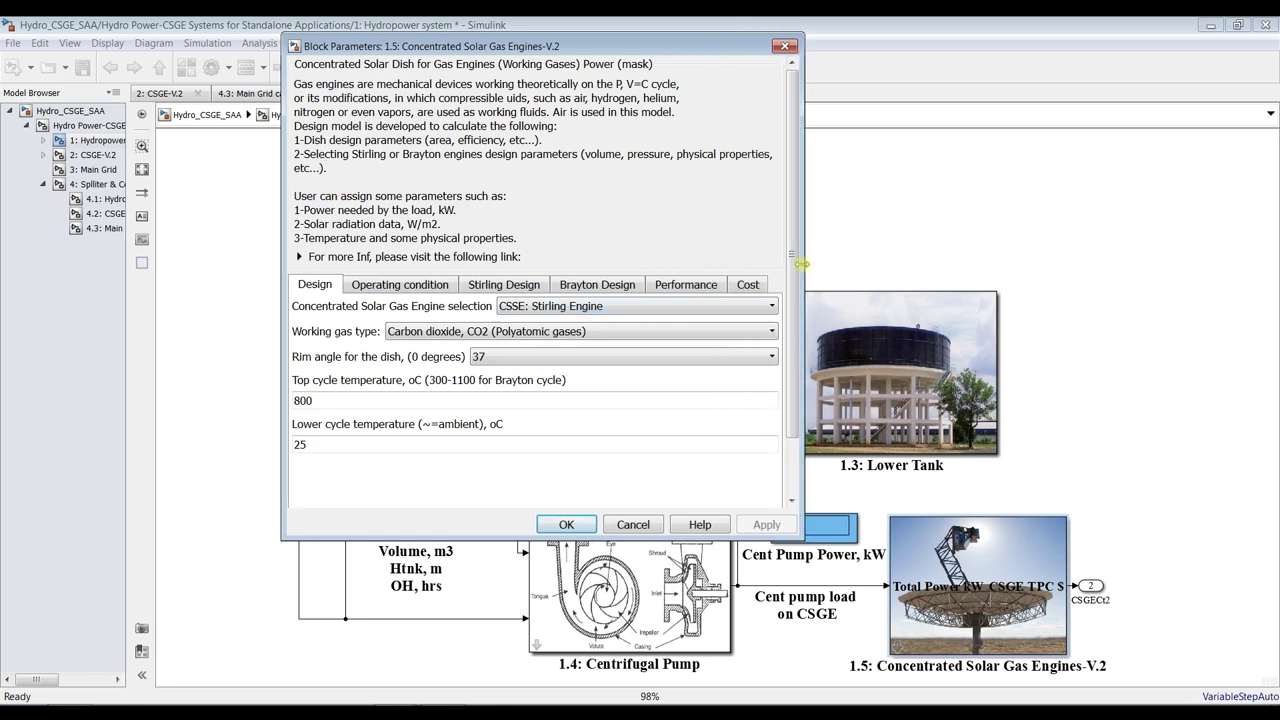
pyautogui.click(533, 308)
pyautogui.click(535, 322)
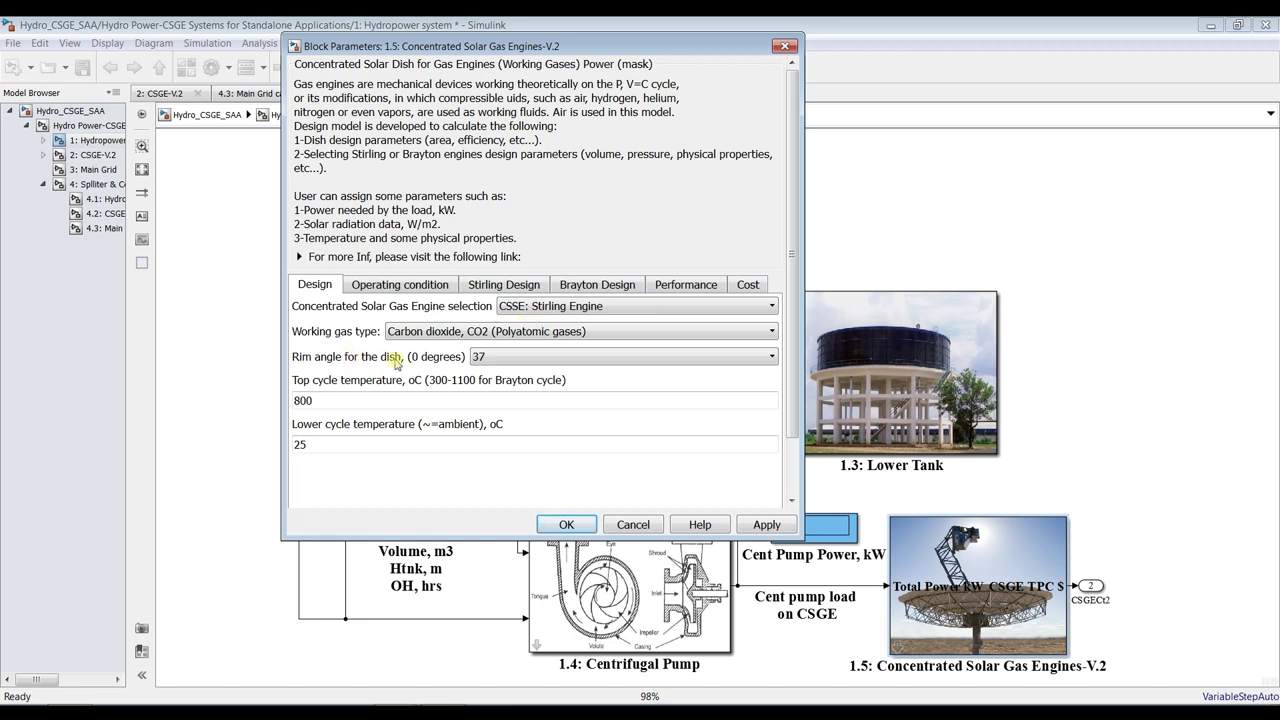
pyautogui.click(494, 333)
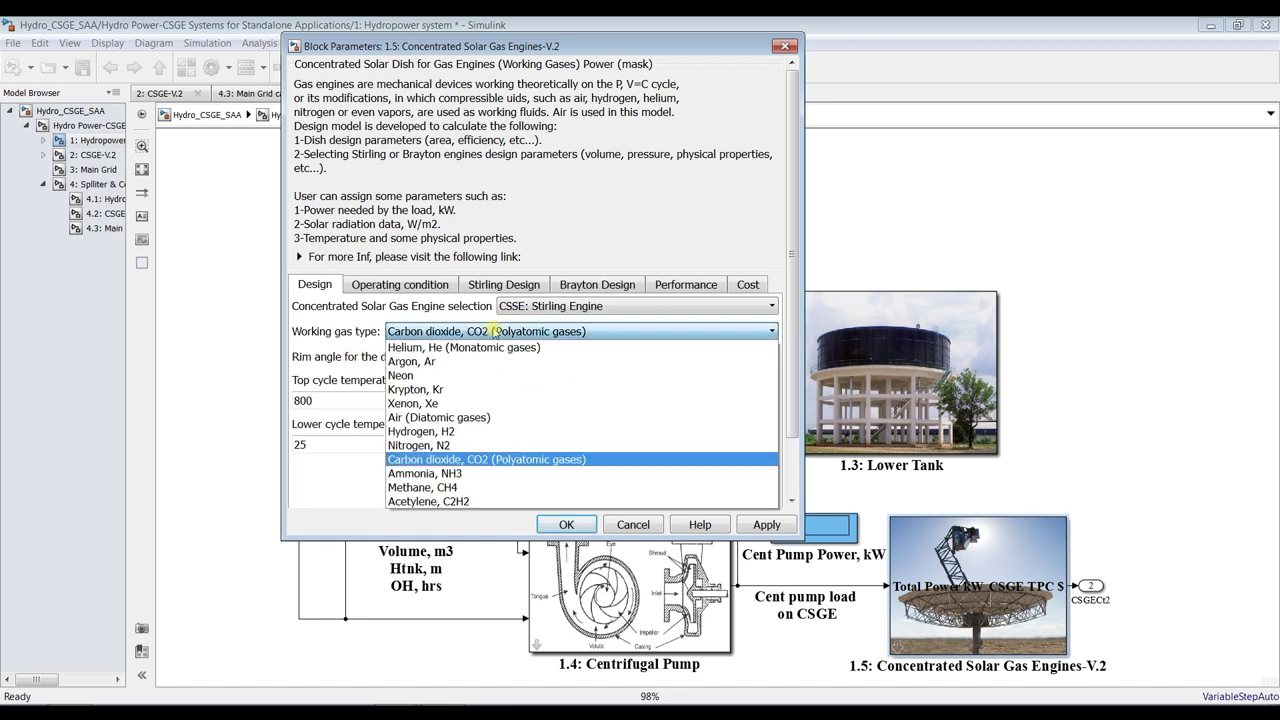
pyautogui.click(474, 461)
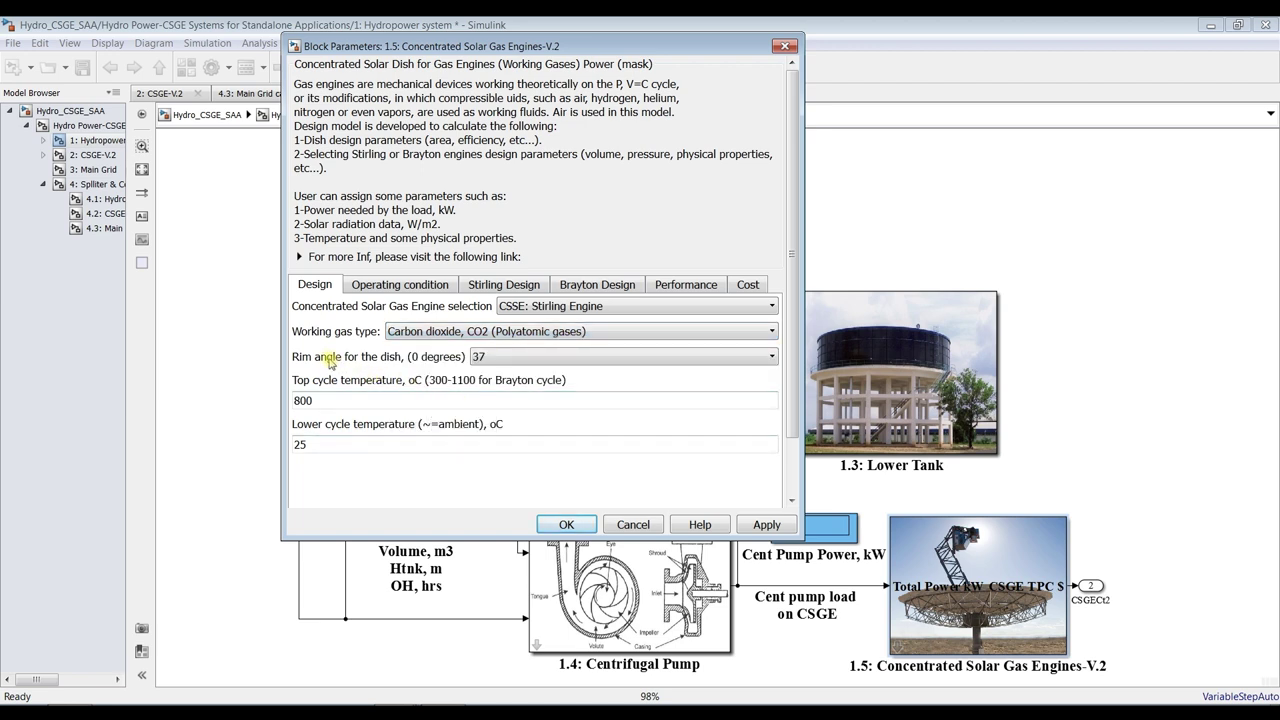
# Step: Check the top and lower cycle temperatures in the solar gas engine block's design parameters
pyautogui.doubleClick(340, 400)
pyautogui.doubleClick(320, 444)
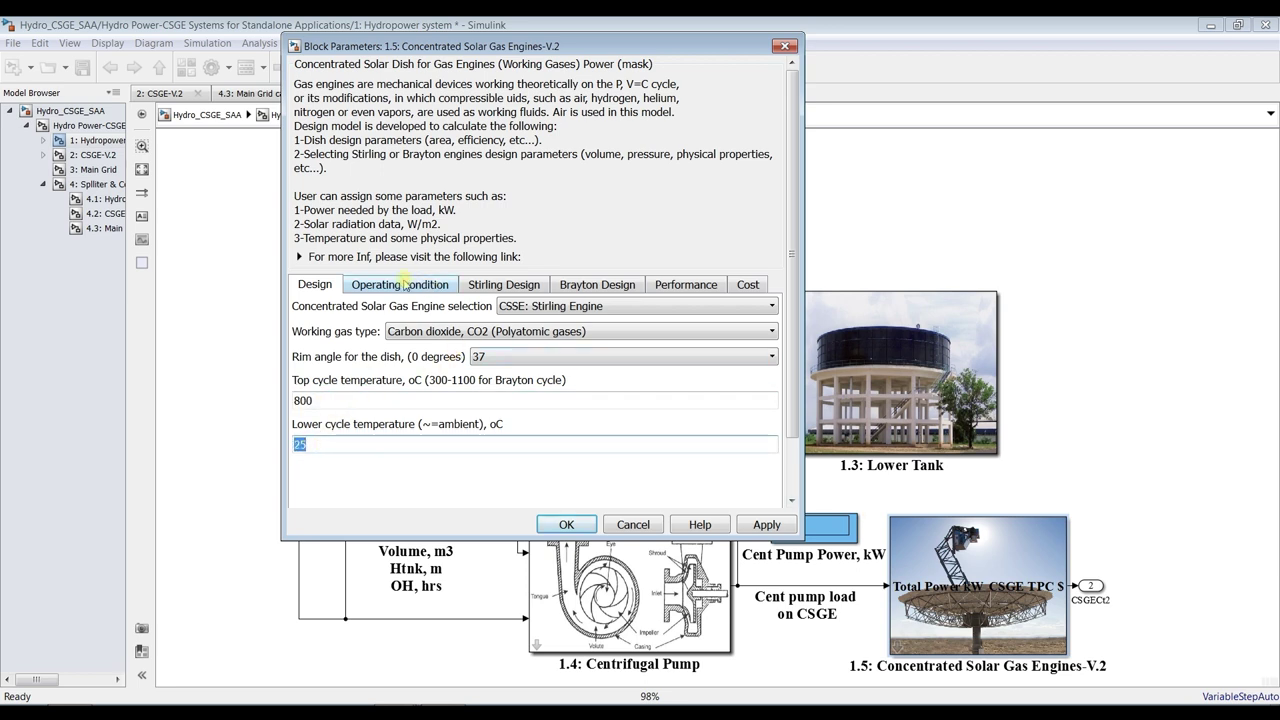
pyautogui.doubleClick(343, 400)
pyautogui.doubleClick(339, 451)
# Step: Review the solar gas engine block's operating hours, solar radiation, ambient temperature and atmospheric pressure
pyautogui.click(398, 286)
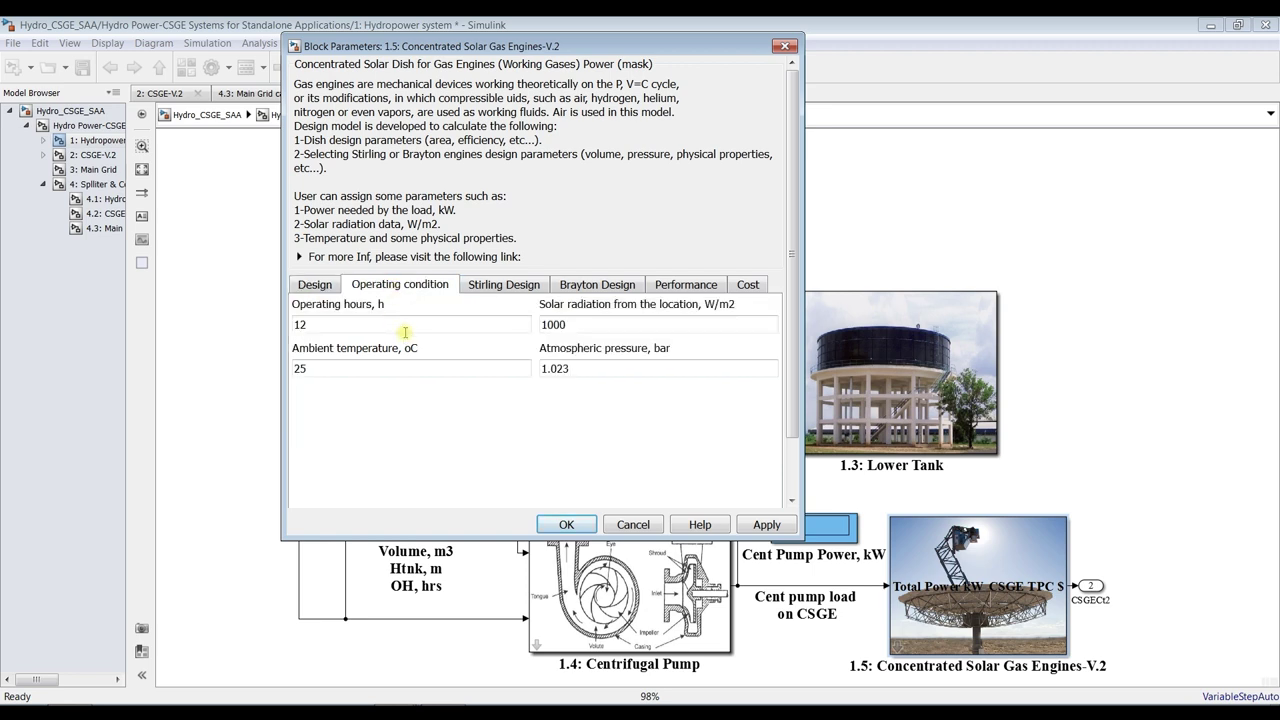
pyautogui.doubleClick(602, 326)
pyautogui.doubleClick(583, 368)
pyautogui.doubleClick(433, 363)
pyautogui.doubleClick(560, 326)
pyautogui.doubleClick(565, 367)
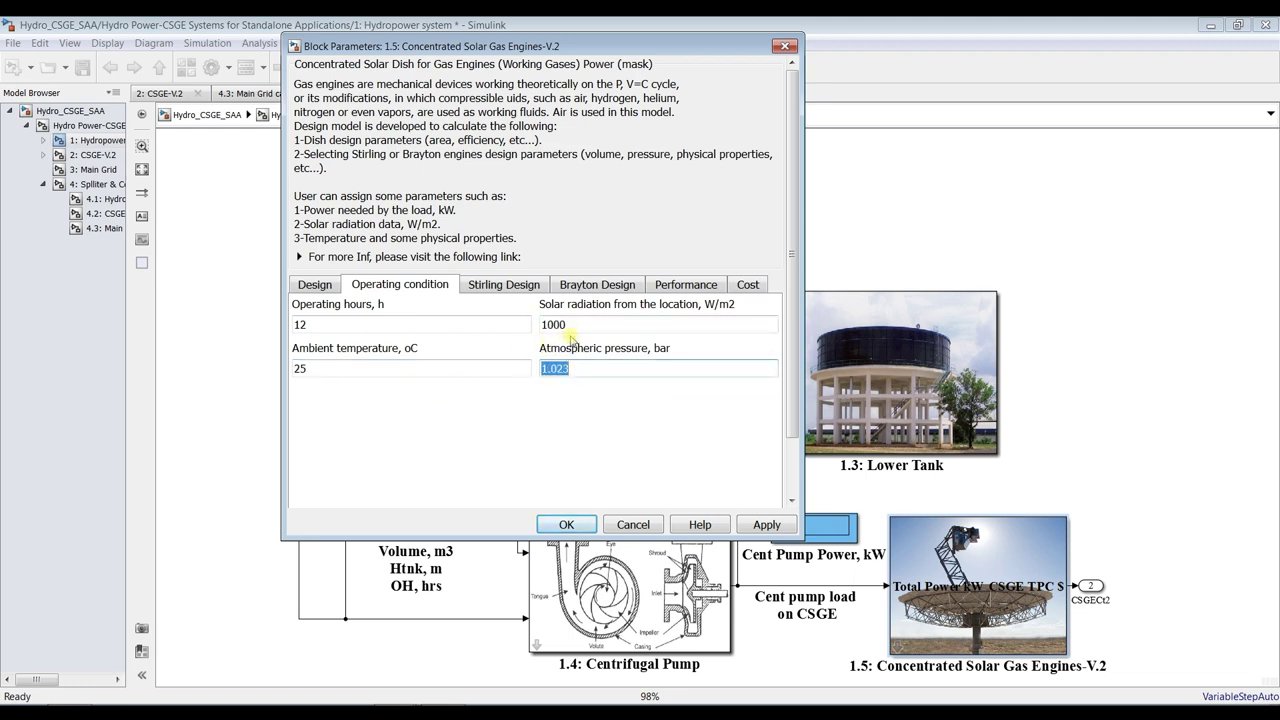
pyautogui.doubleClick(406, 365)
pyautogui.doubleClick(393, 321)
# Step: Review the Stirling engine's power, piston diameter, cylinder count and speed, plus the Brayton engine's power
pyautogui.click(513, 285)
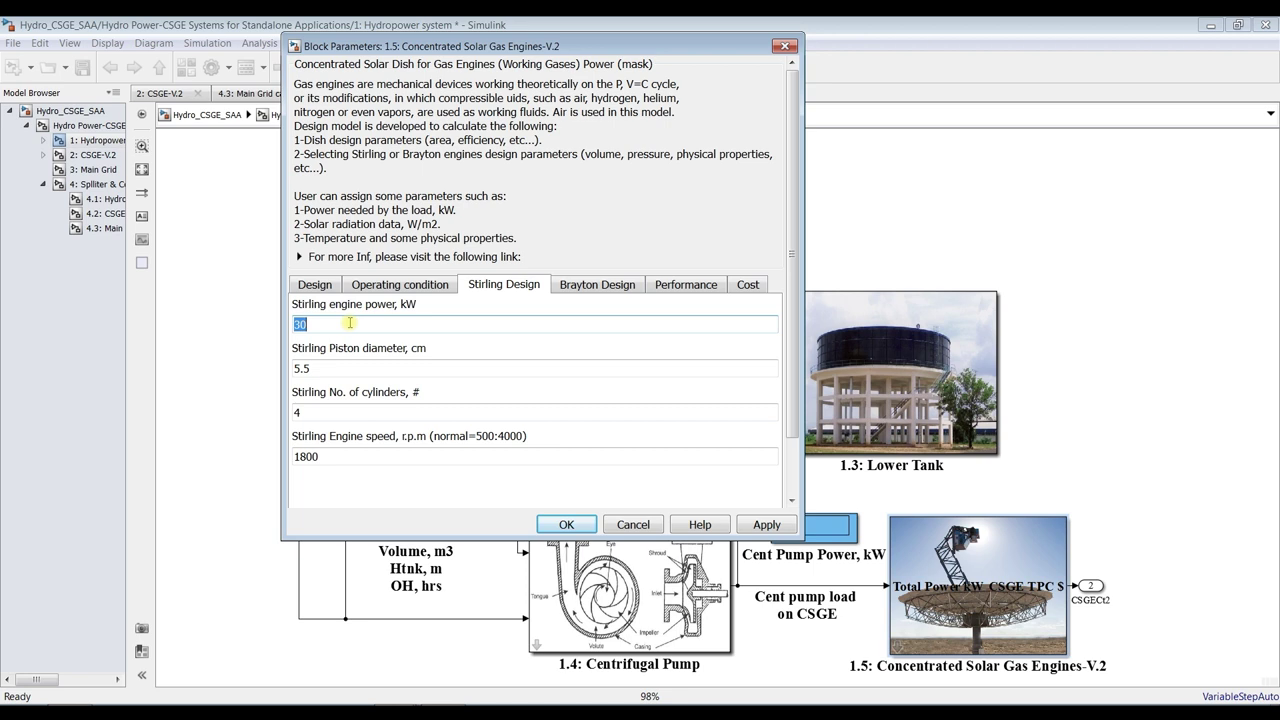
pyautogui.press('Tab')
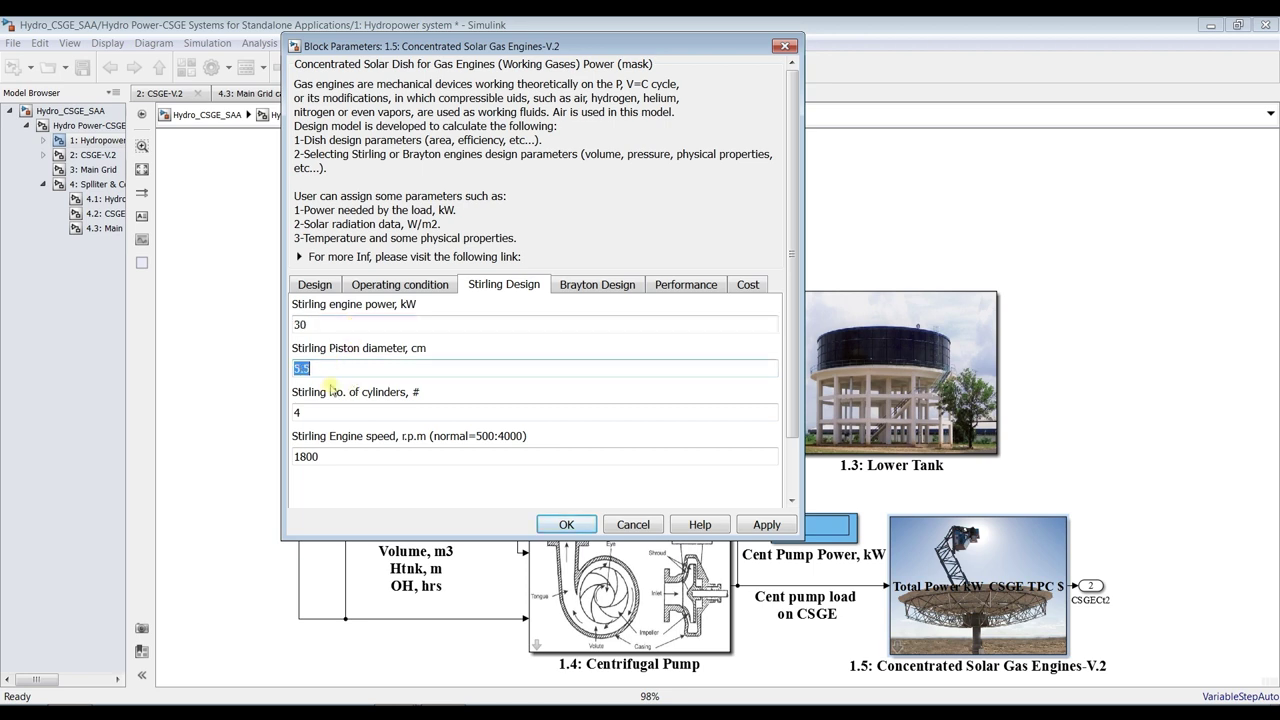
pyautogui.press('Tab')
pyautogui.press('Tab')
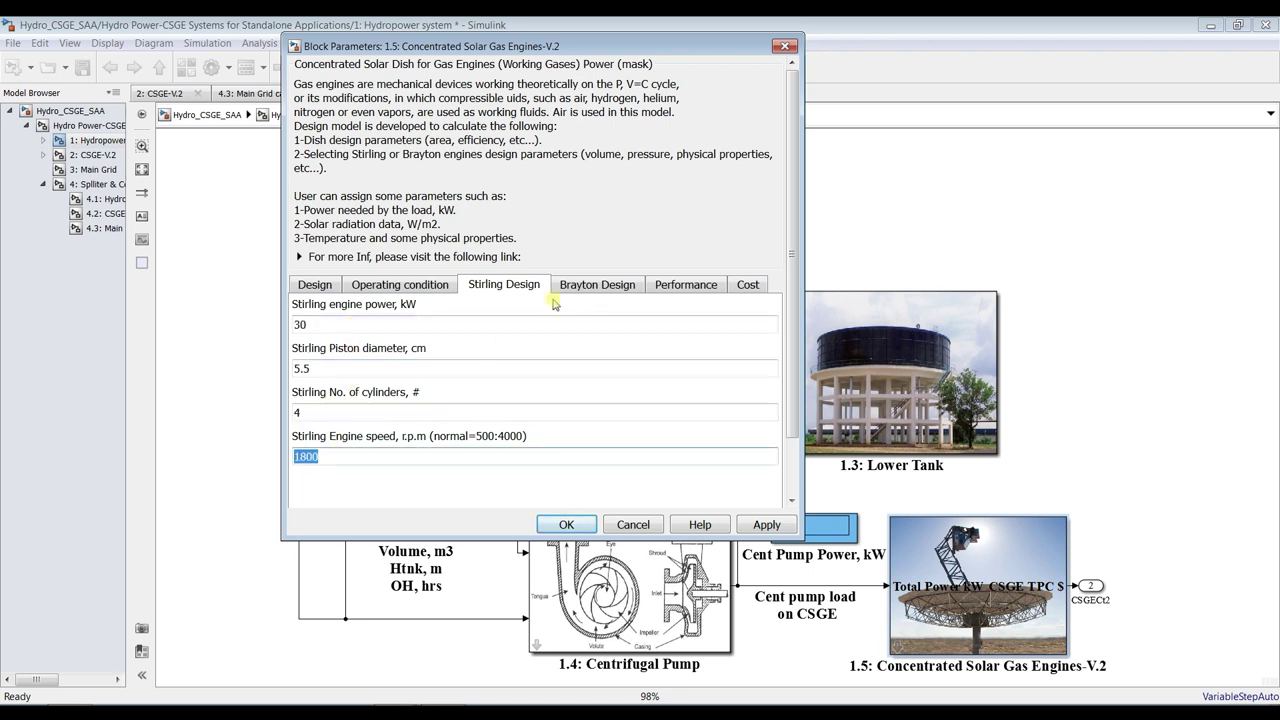
pyautogui.click(601, 288)
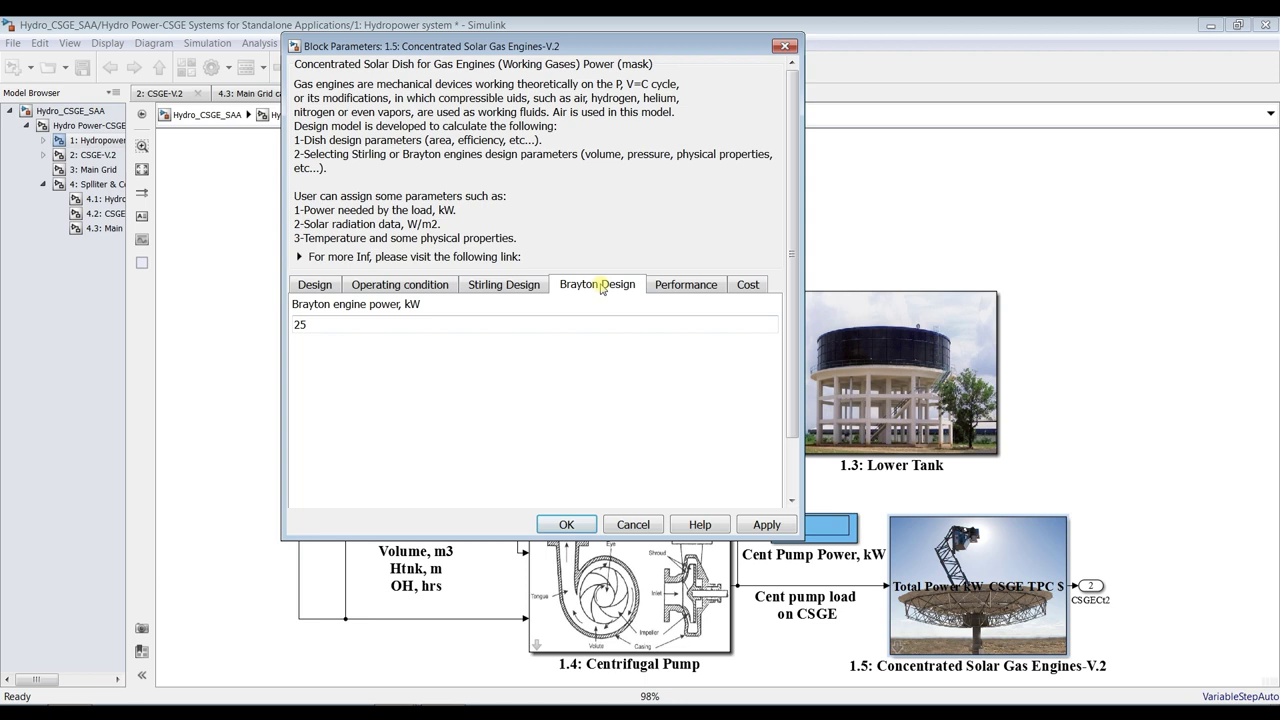
# Step: Review the generator and receiver efficiencies, the available dish mirror materials and the receiver absorptivity without changing them
pyautogui.click(679, 289)
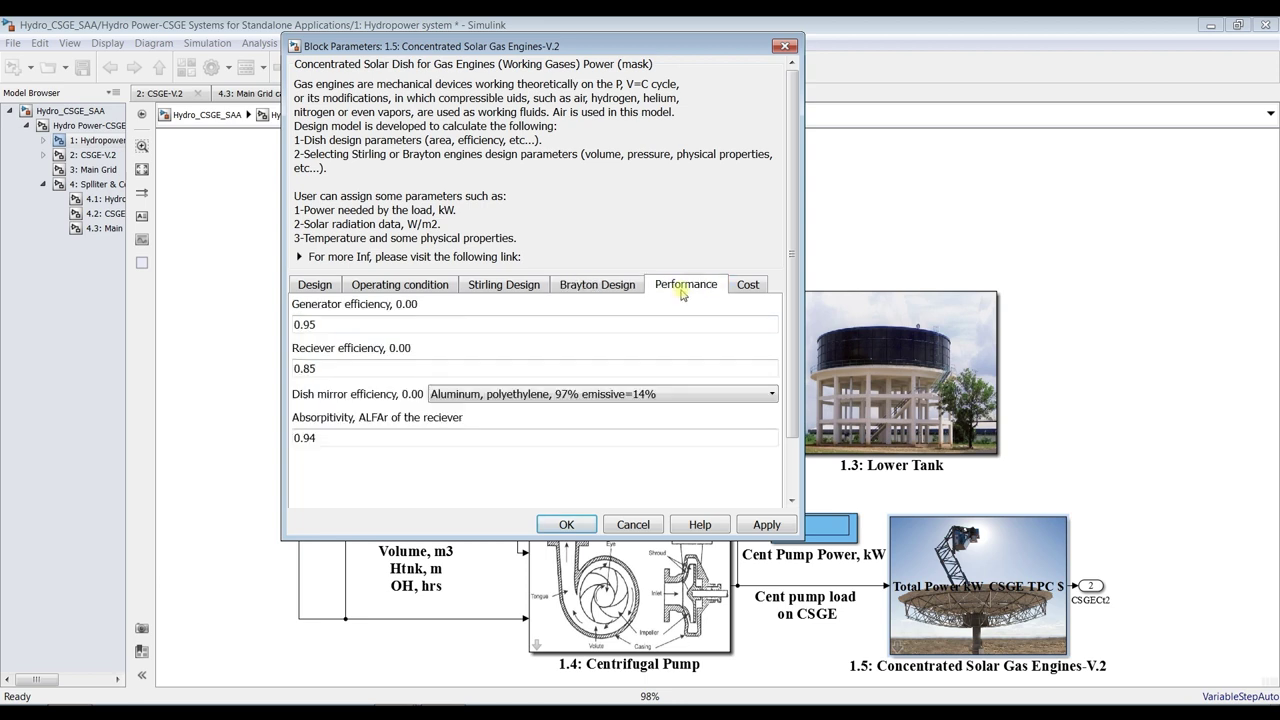
pyautogui.doubleClick(340, 325)
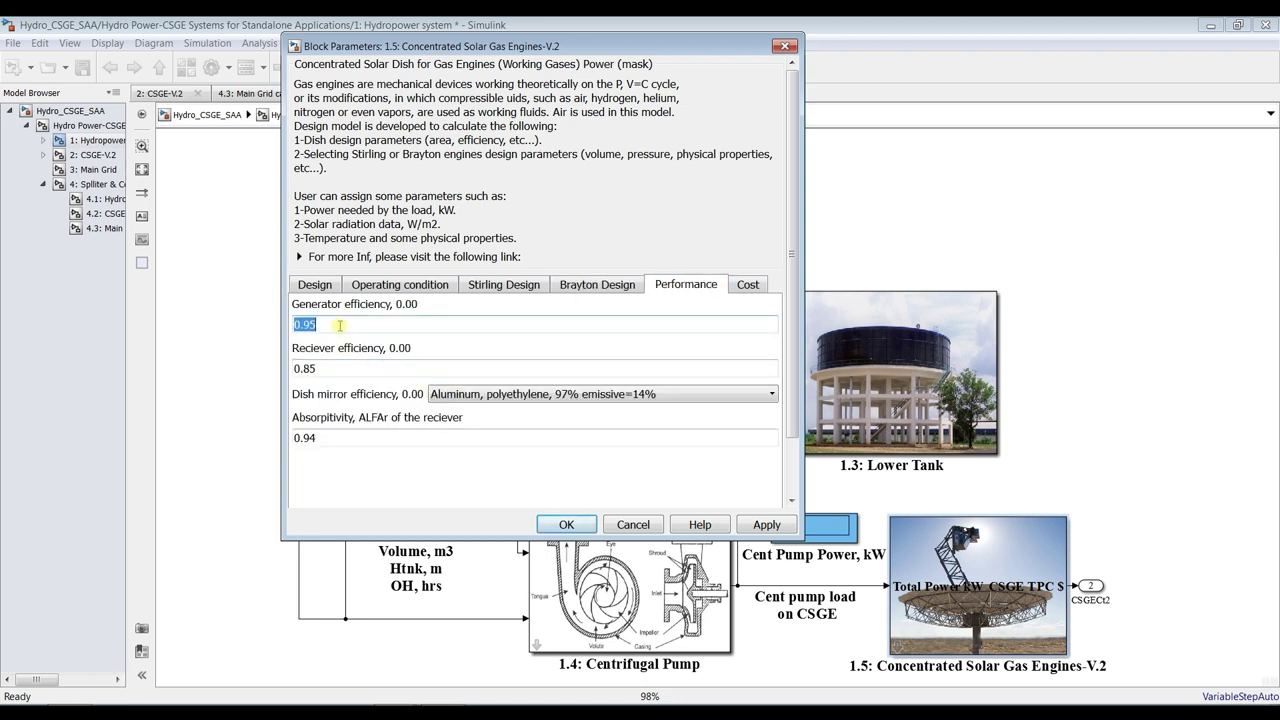
pyautogui.click(324, 321)
pyautogui.doubleClick(327, 371)
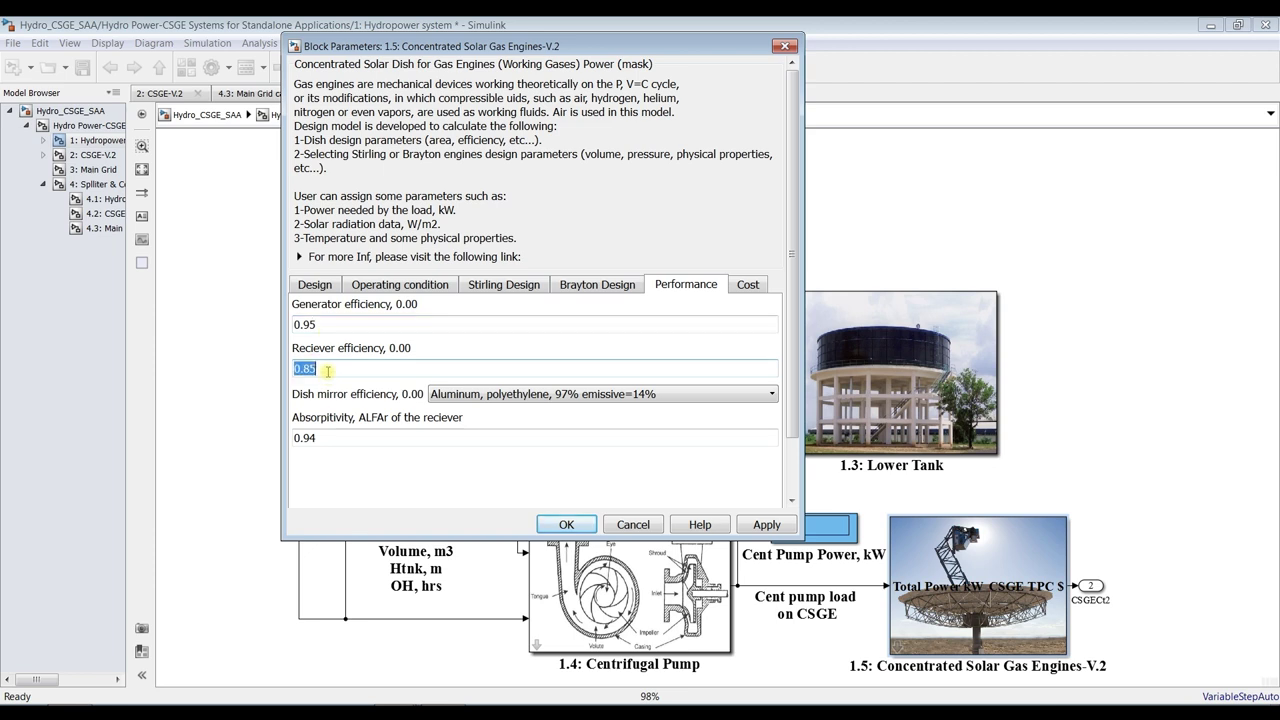
pyautogui.click(490, 396)
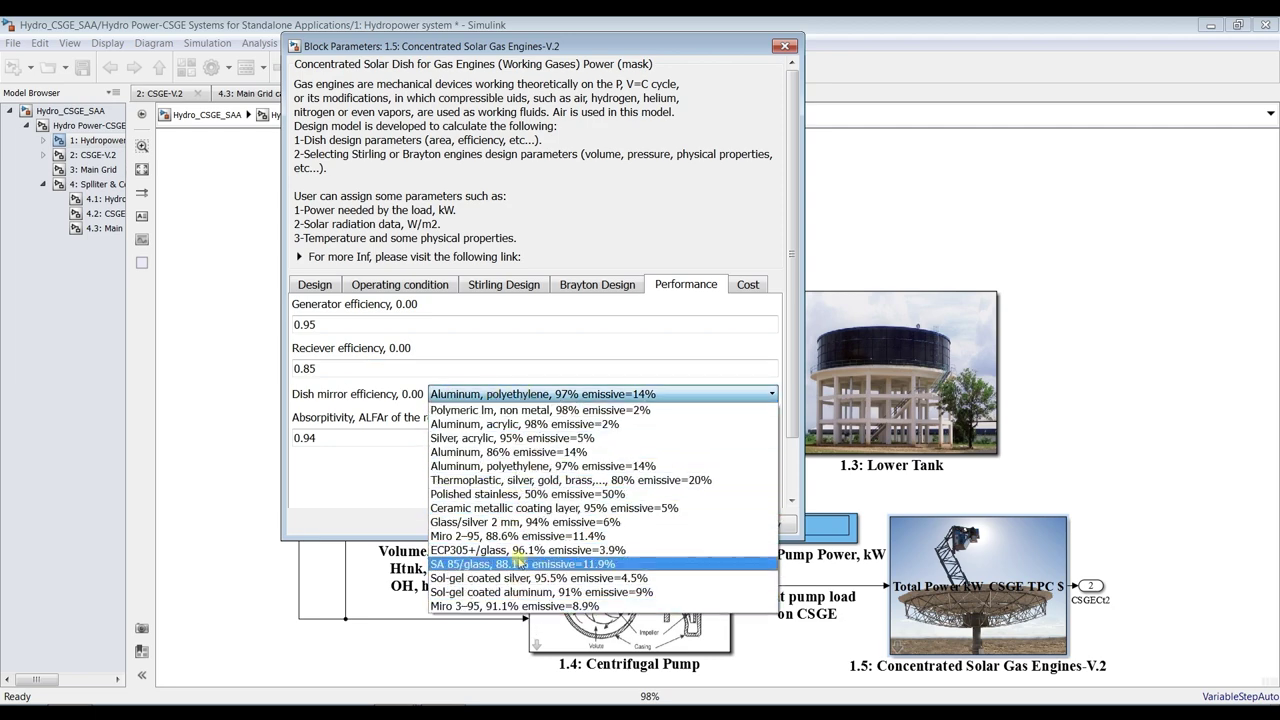
pyautogui.click(382, 492)
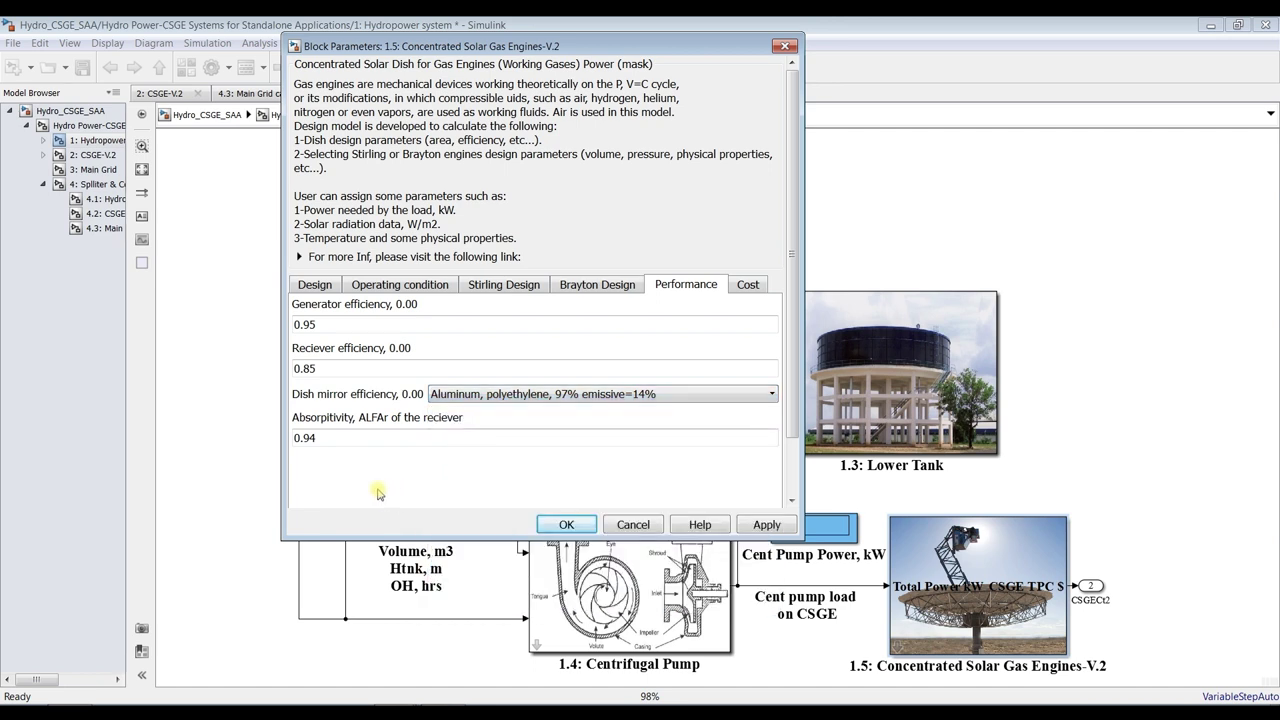
pyautogui.doubleClick(346, 441)
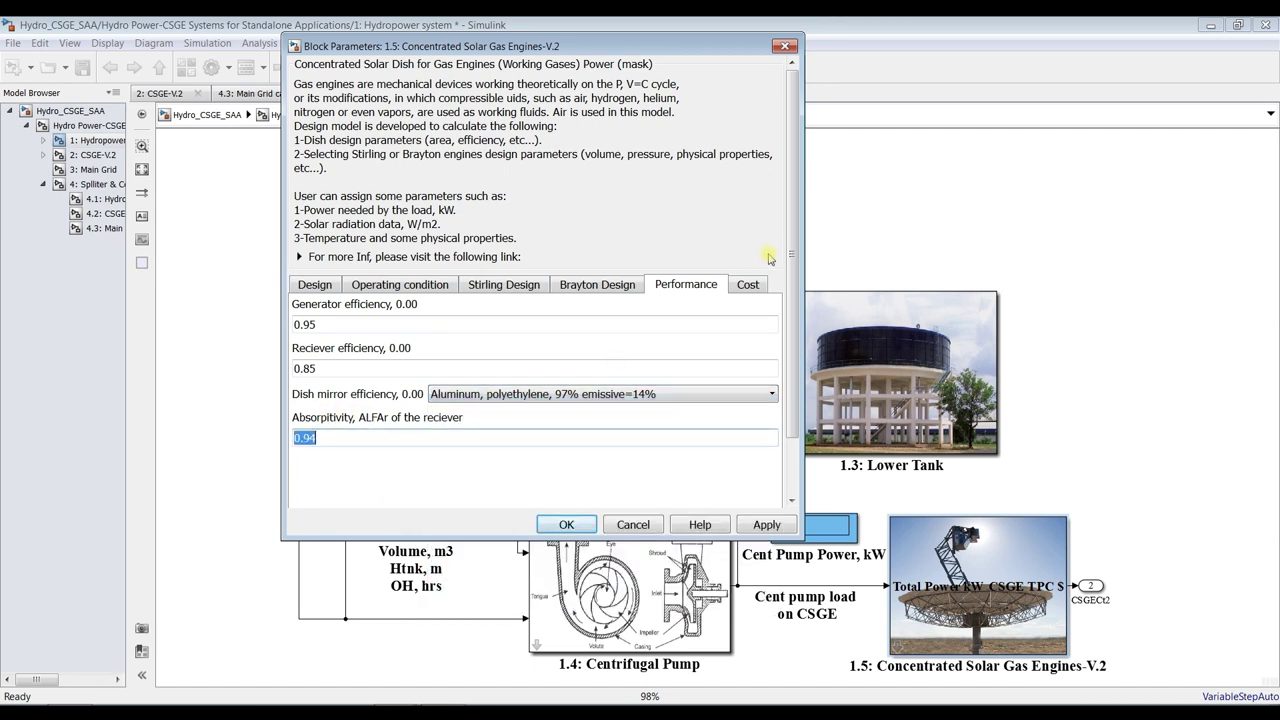
# Step: Review the solar gas engine block's cost parameters, and apply and accept the block's settings
pyautogui.click(767, 287)
pyautogui.doubleClick(338, 368)
pyautogui.click(767, 524)
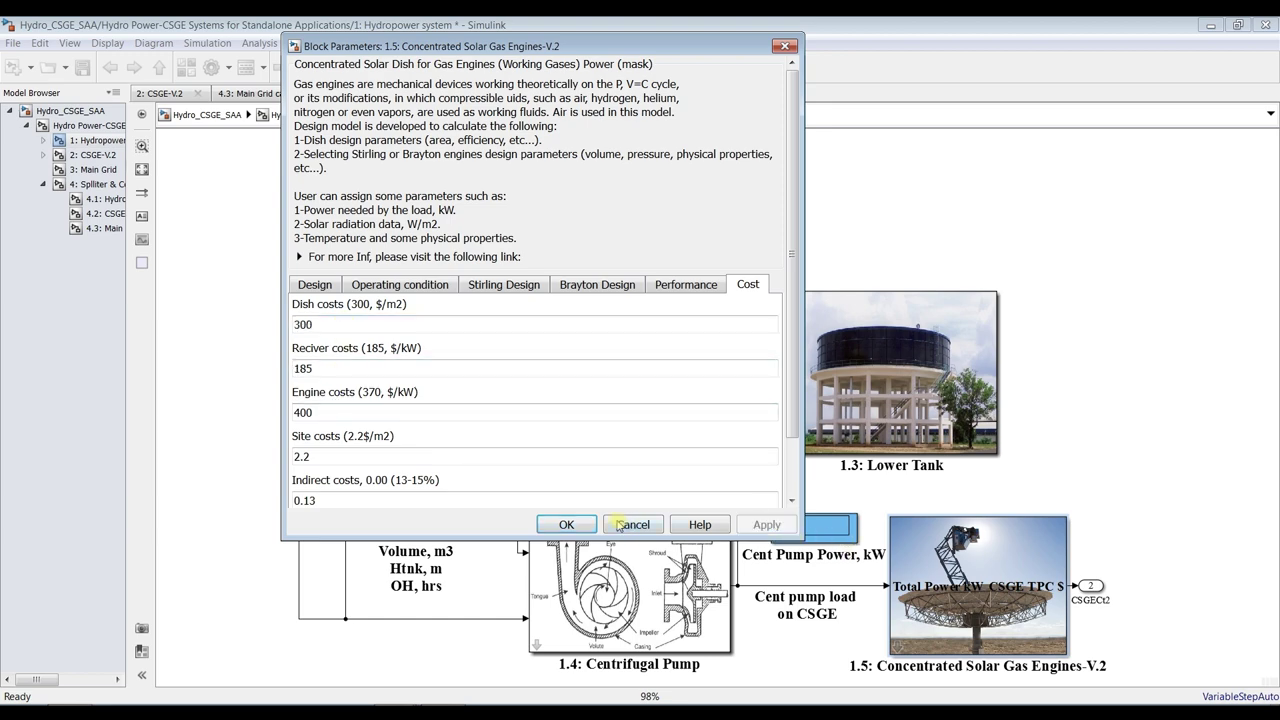
pyautogui.click(568, 524)
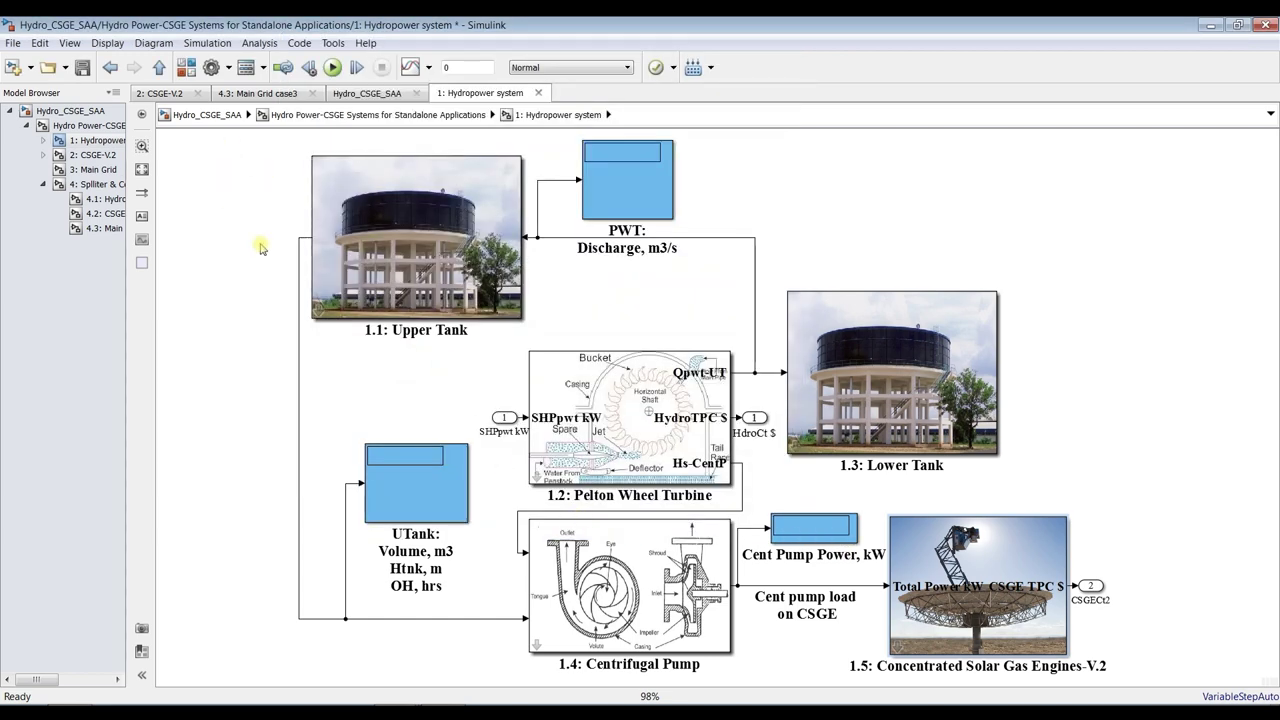
# Step: Return to the overall system diagram and open the 2: CSGE-V.2 block's parameters, with the dialog widened to show every parameter group
pyautogui.click(88, 125)
pyautogui.doubleClick(505, 317)
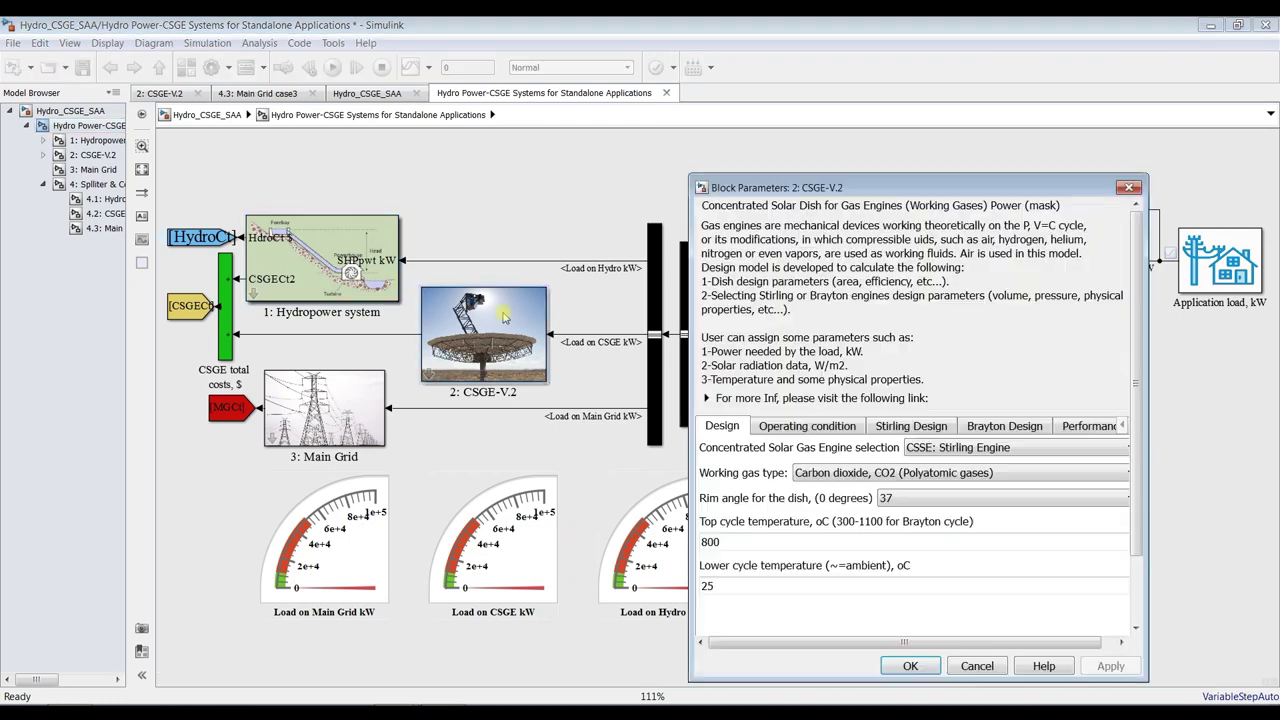
pyautogui.moveTo(910, 190); pyautogui.dragTo(888, 86)
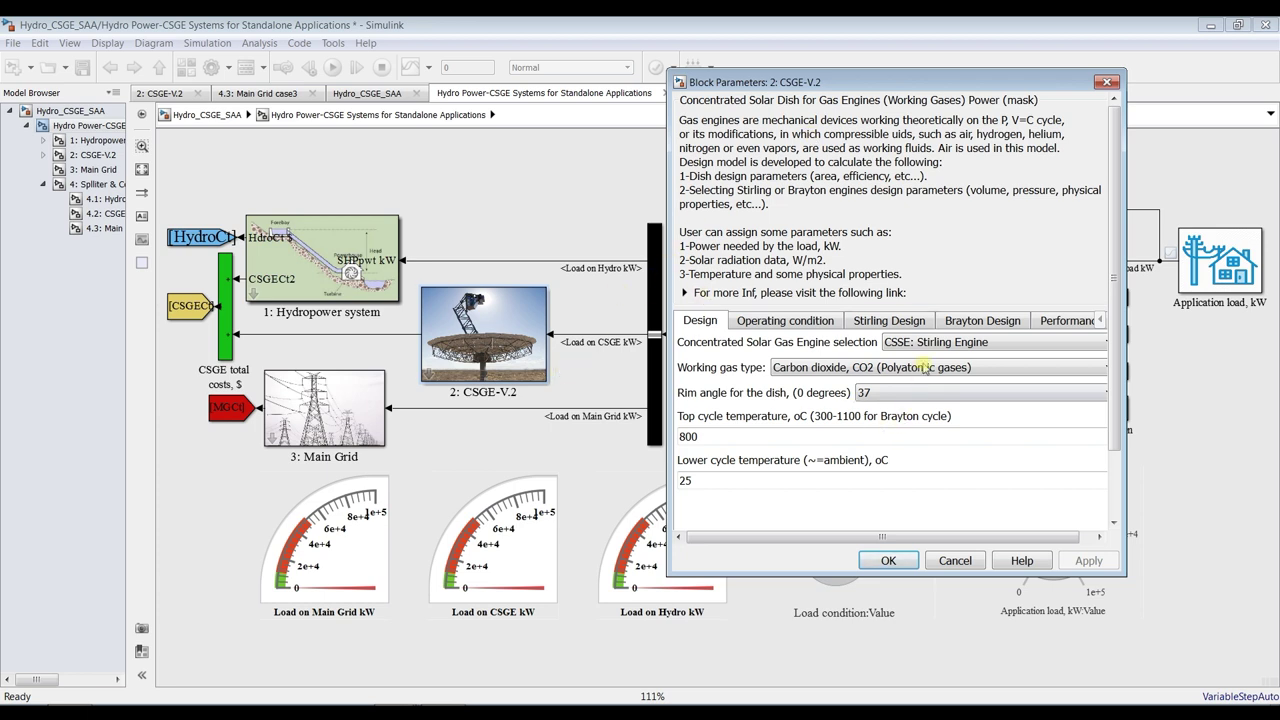
pyautogui.moveTo(1126, 358); pyautogui.dragTo(1197, 355)
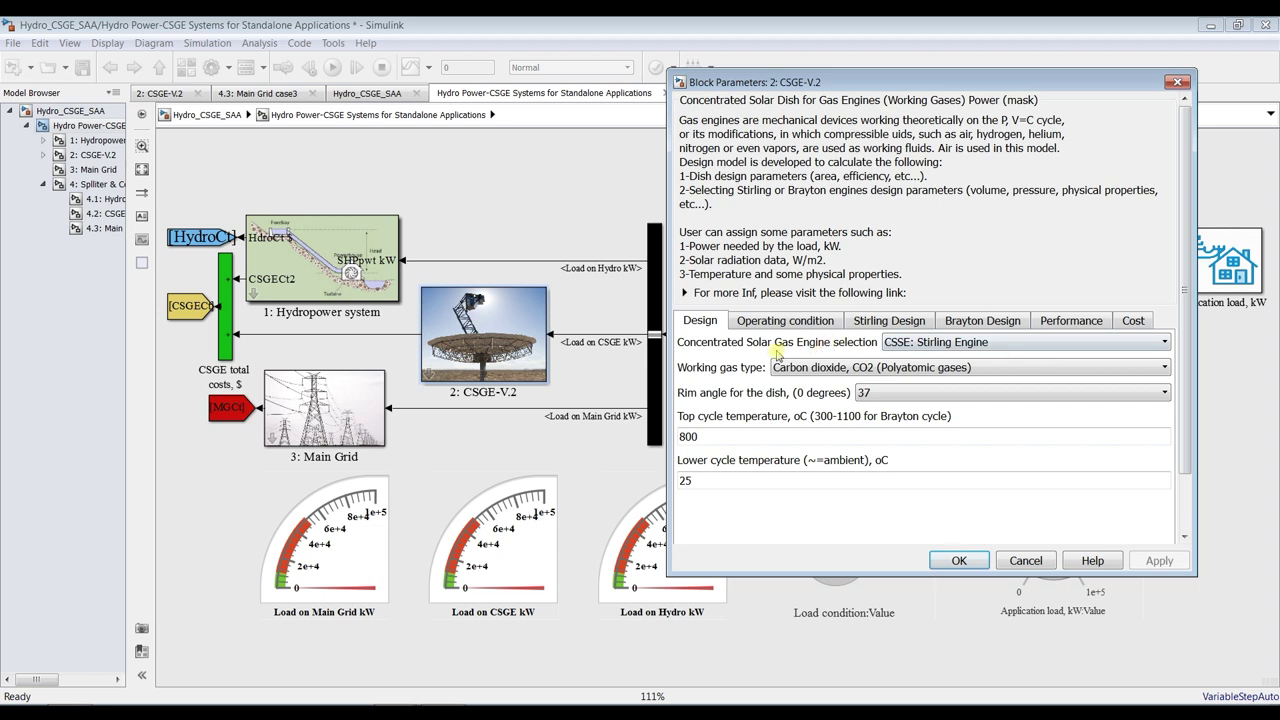
# Step: Review the CSGE-V.2 block's operating conditions, including the solar radiation from the location and the atmospheric pressure
pyautogui.click(777, 320)
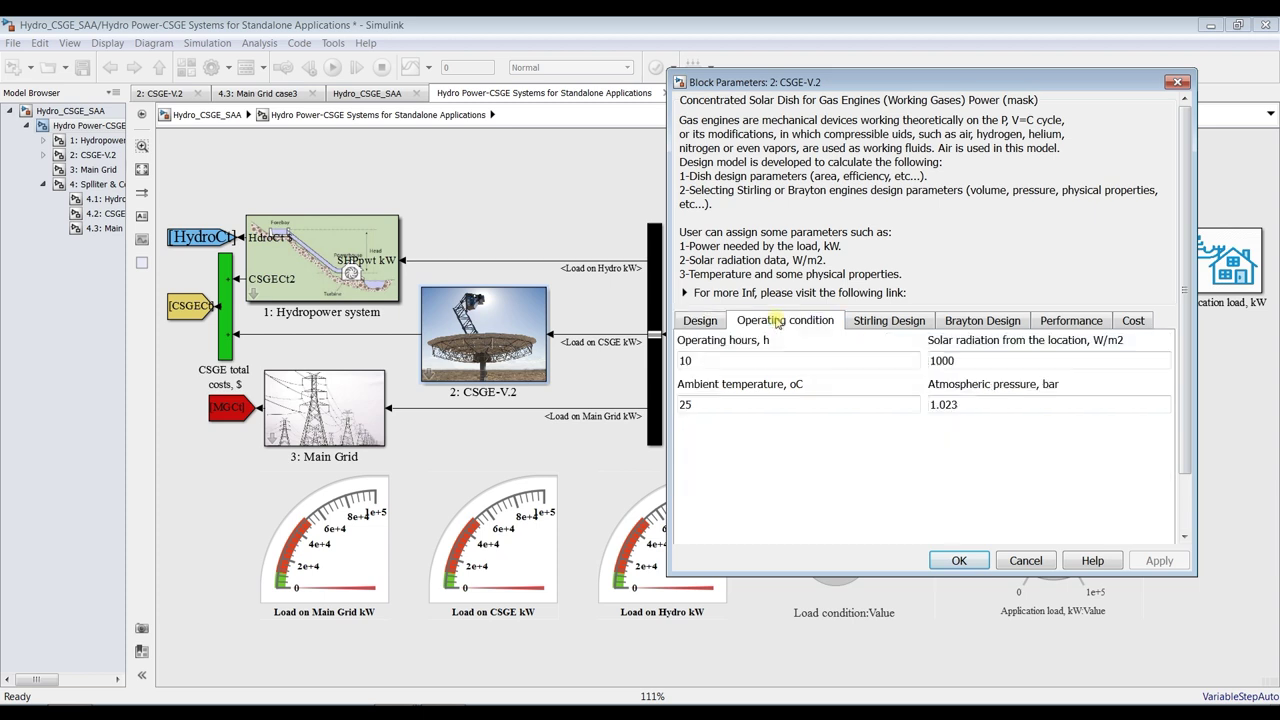
pyautogui.doubleClick(958, 360)
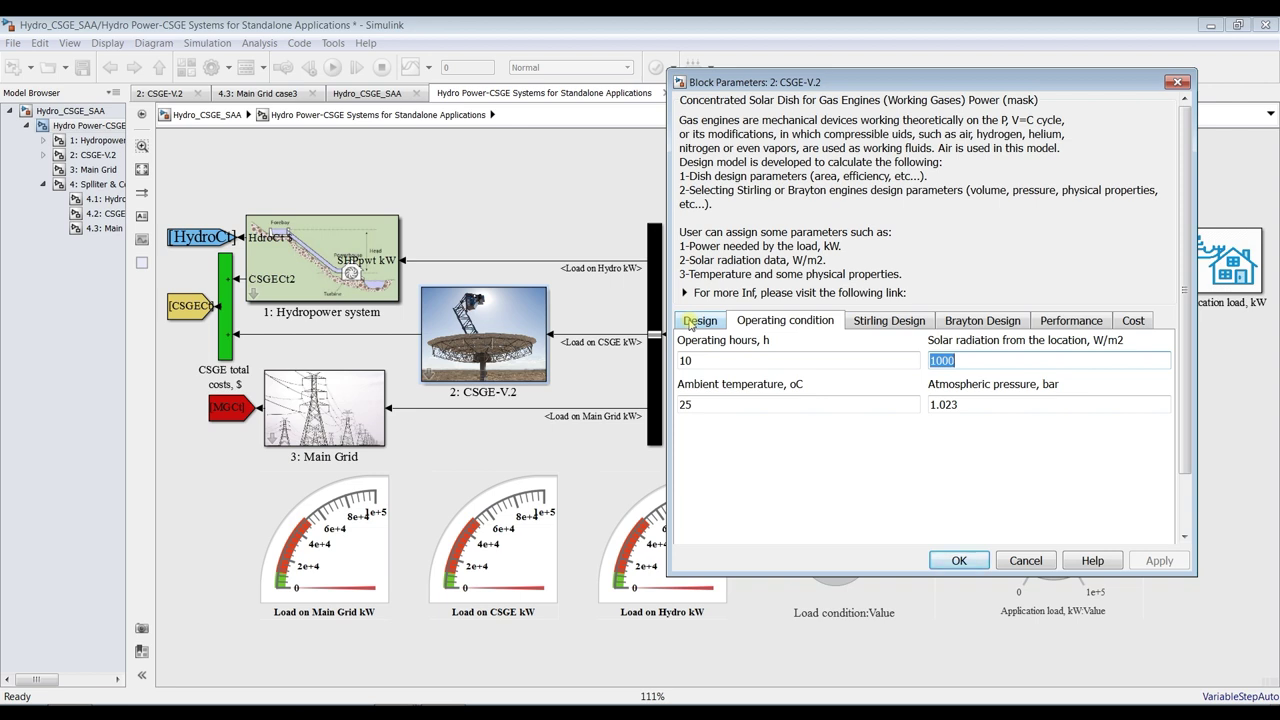
pyautogui.click(890, 320)
pyautogui.click(805, 322)
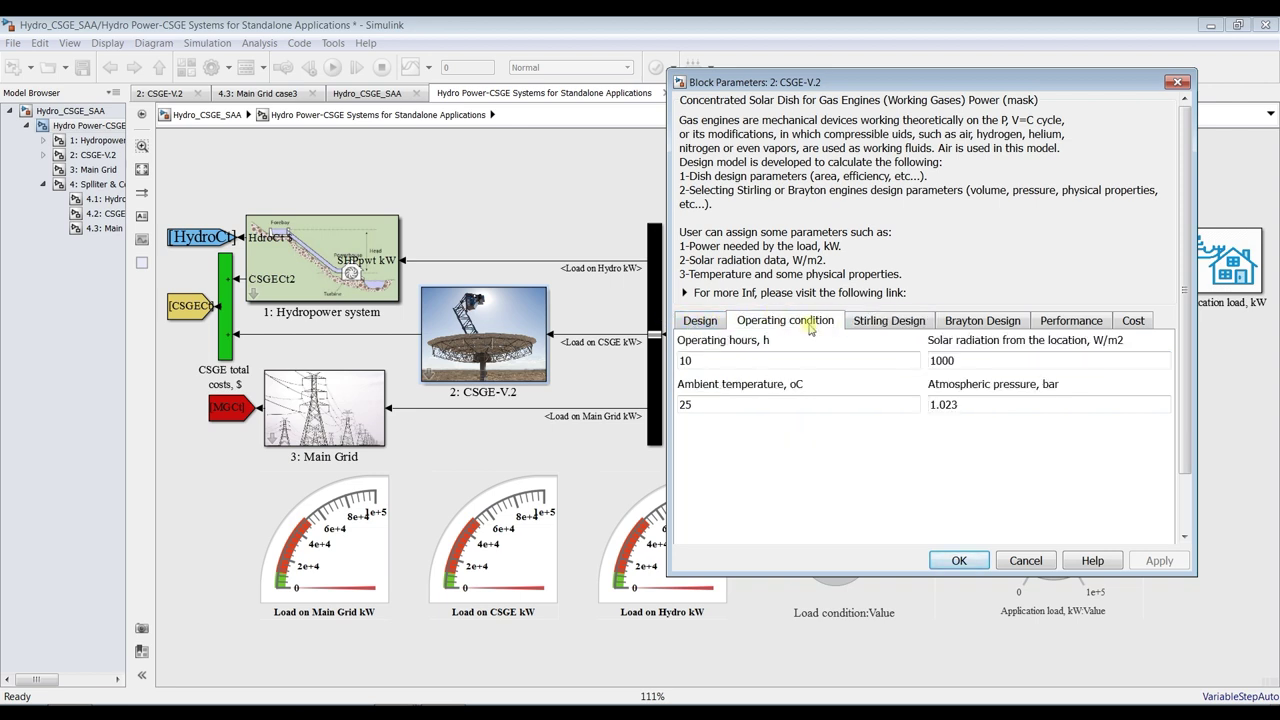
pyautogui.click(967, 404)
pyautogui.click(966, 364)
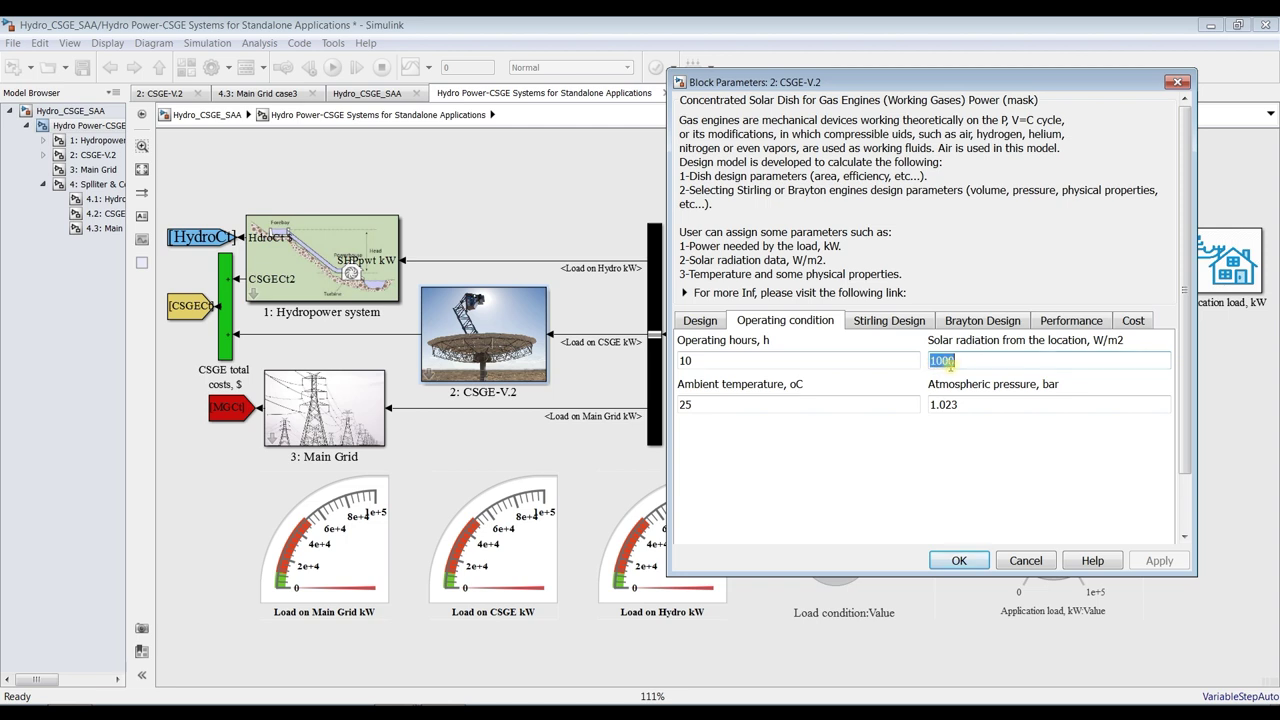
# Step: Review the CSGE-V.2 block's Stirling engine power and piston diameter
pyautogui.click(879, 321)
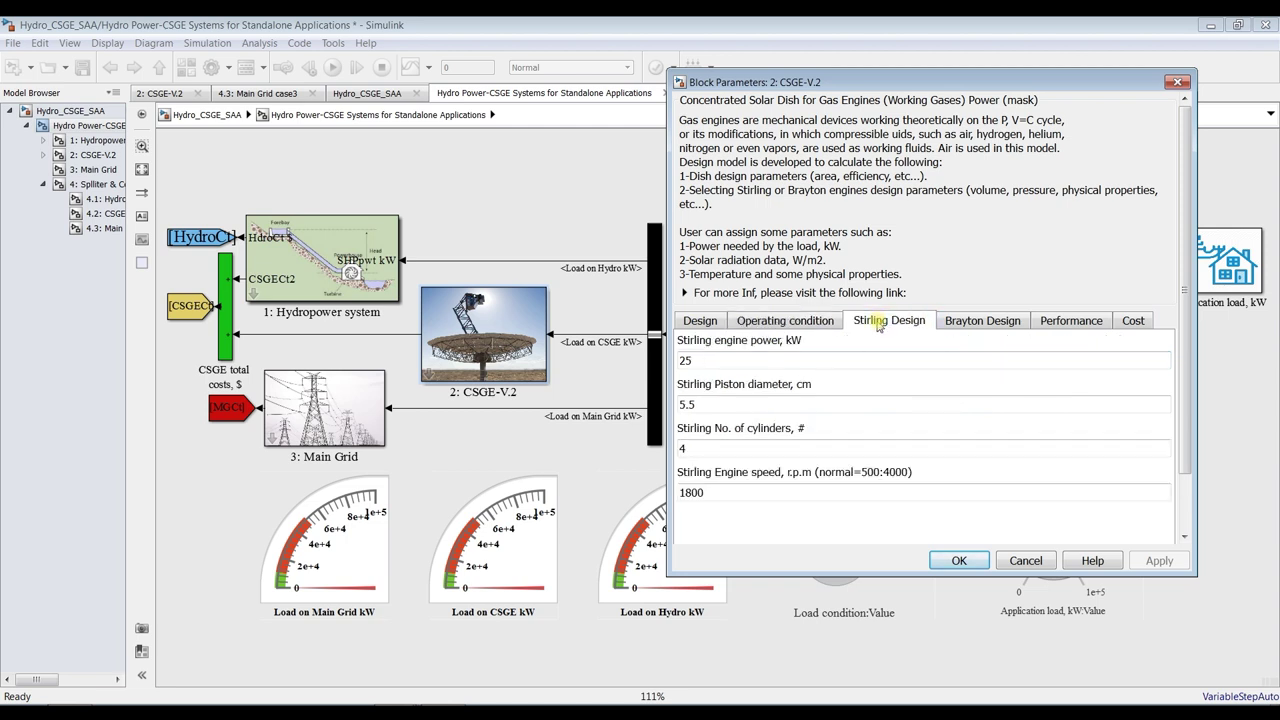
pyautogui.doubleClick(718, 360)
pyautogui.doubleClick(720, 406)
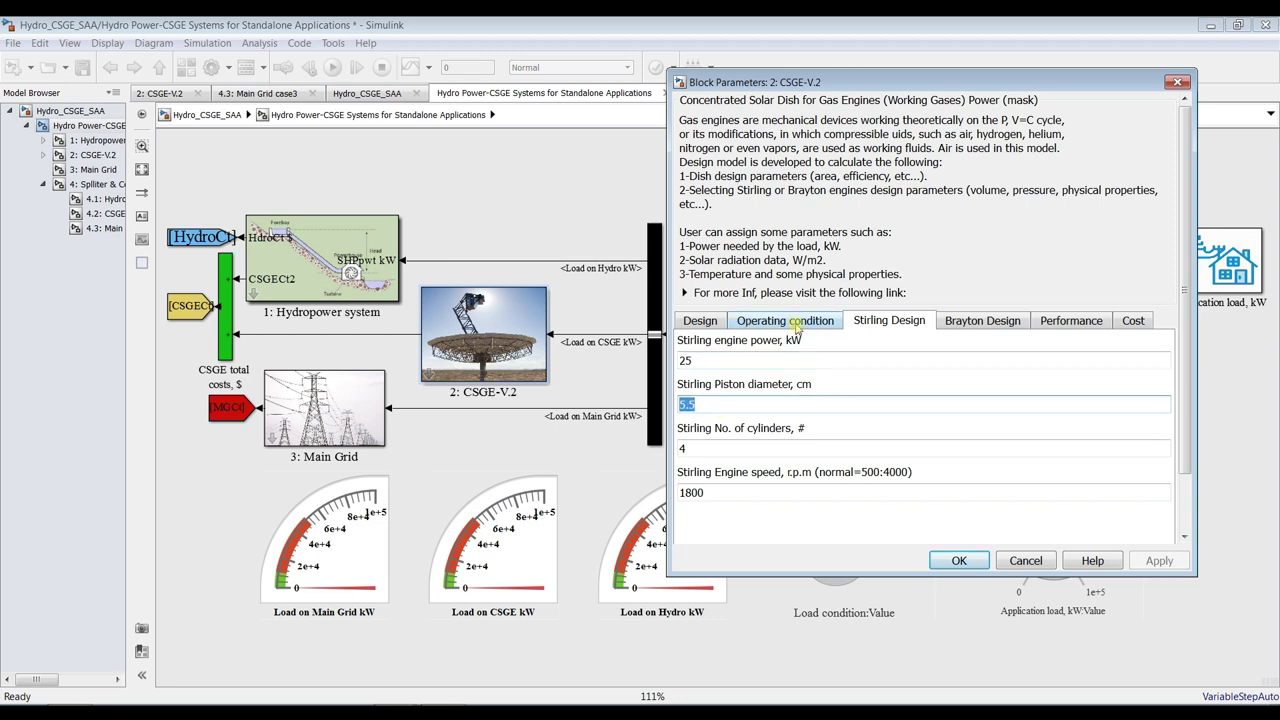
# Step: Look over the CSGE-V.2 block's design, Brayton, Stirling, performance and cost parameters, and accept the settings
pyautogui.click(699, 322)
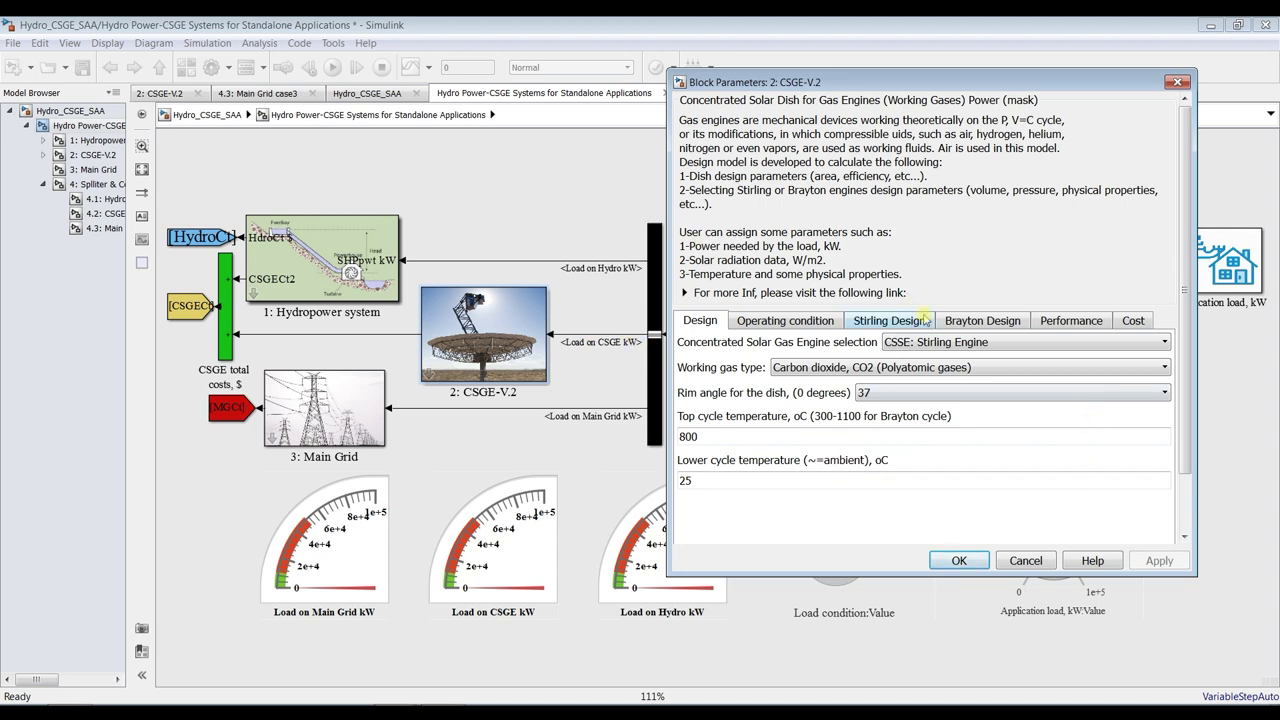
pyautogui.click(964, 324)
pyautogui.click(898, 322)
pyautogui.click(1060, 322)
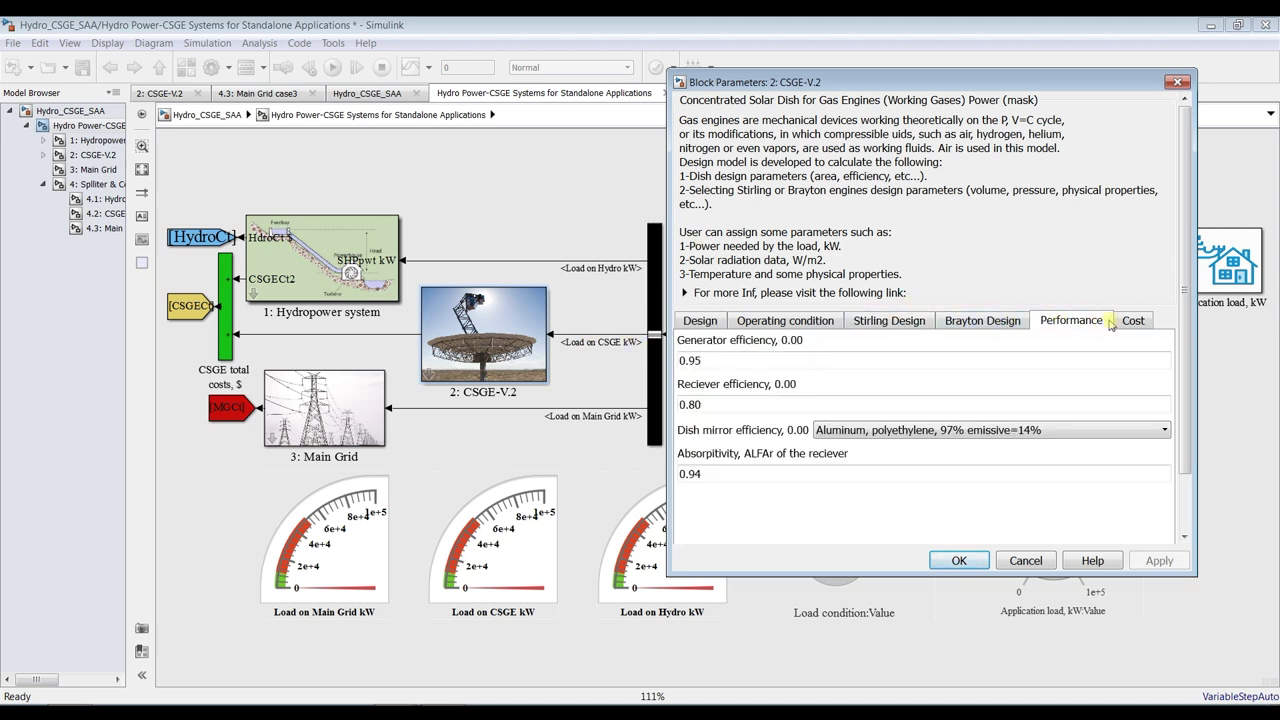
pyautogui.click(1132, 320)
pyautogui.click(959, 560)
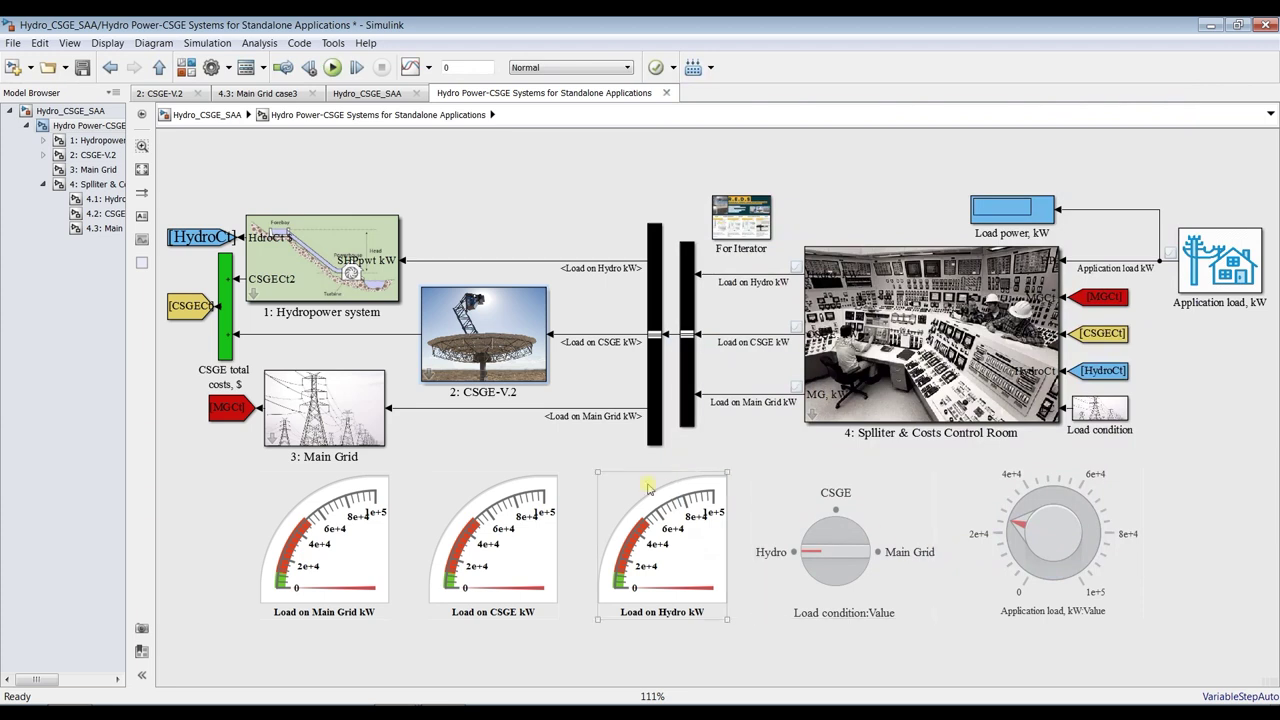
# Step: Review the 3: Main Grid block's operating hours and power cost per kWh, and accept the settings
pyautogui.doubleClick(350, 398)
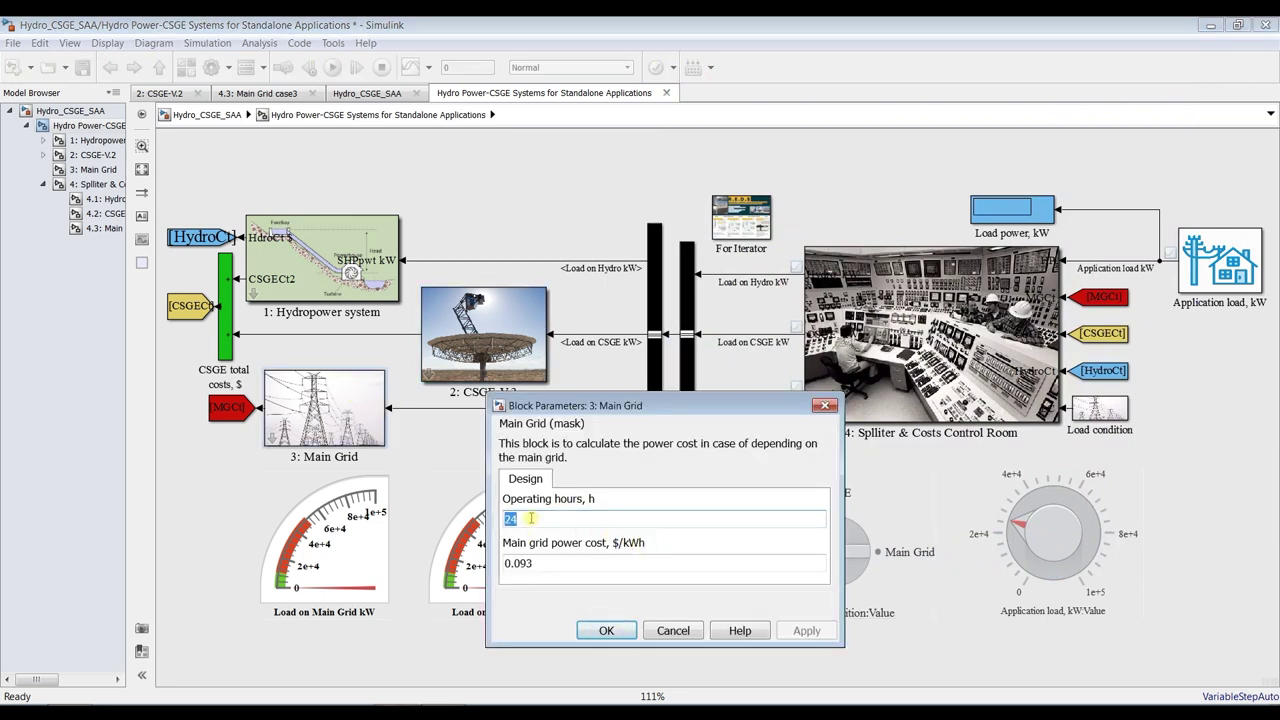
pyautogui.doubleClick(549, 563)
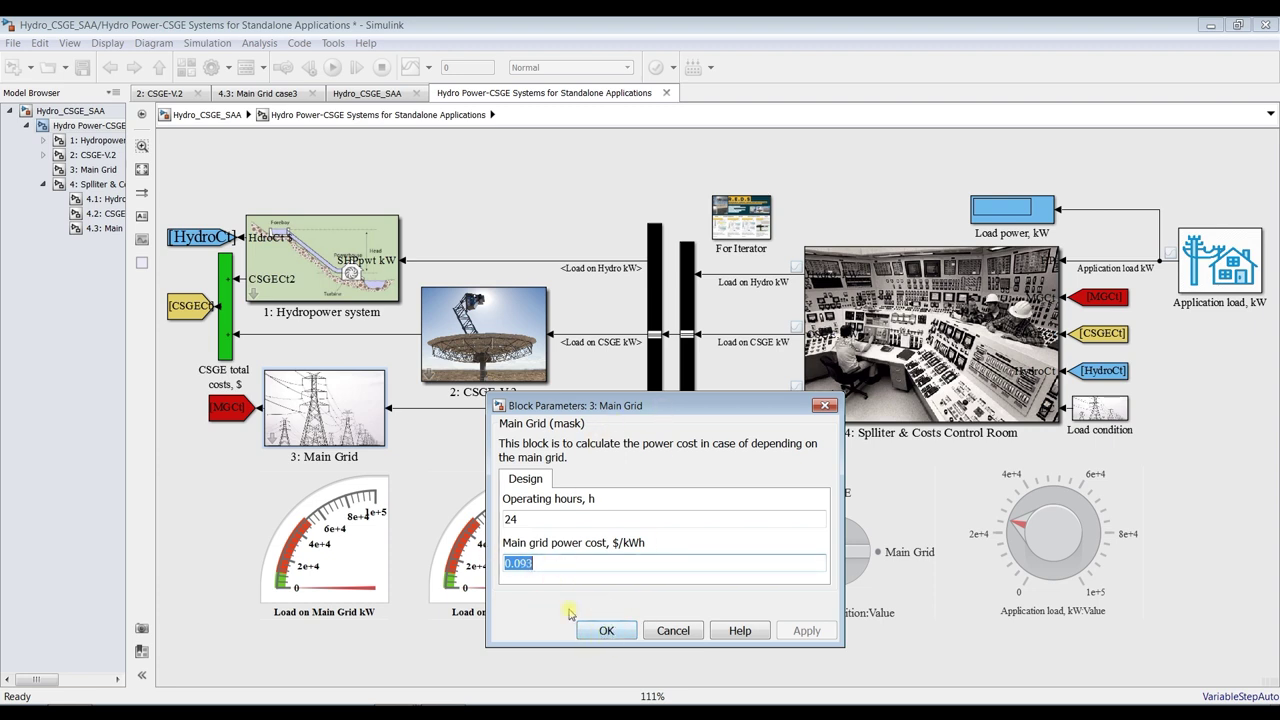
pyautogui.click(606, 631)
pyautogui.click(803, 593)
pyautogui.click(928, 497)
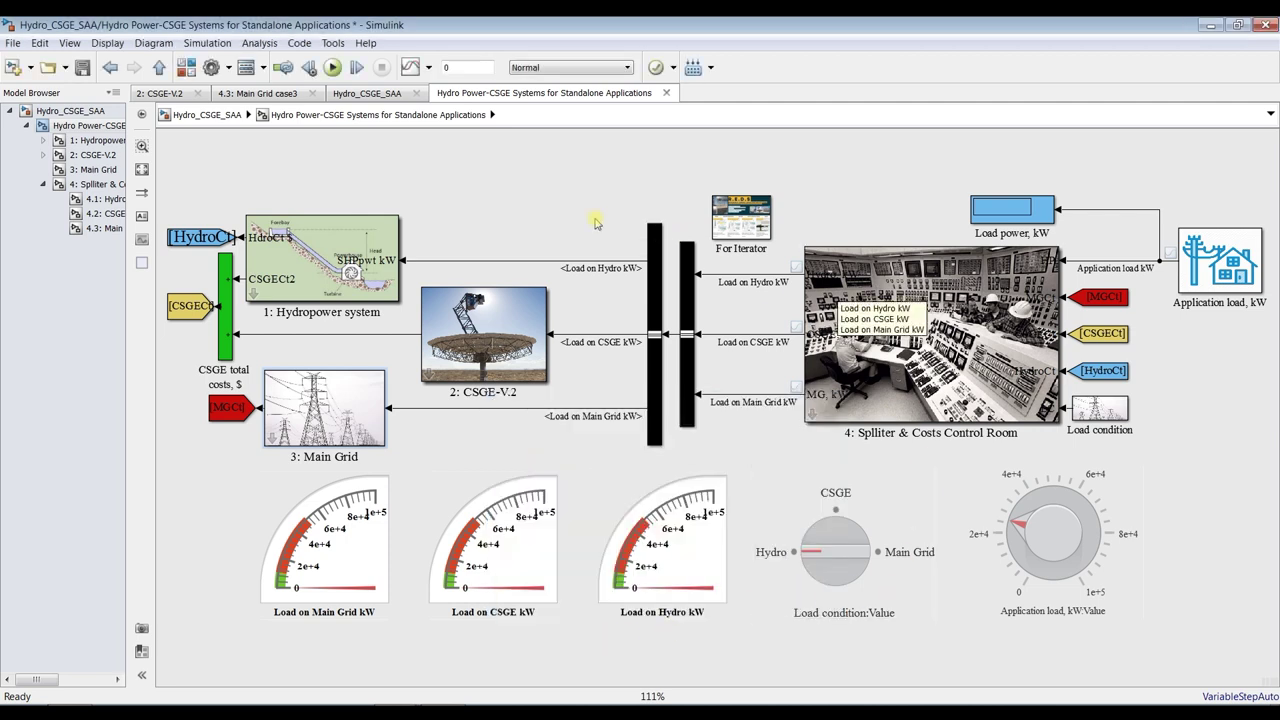
# Step: Save the model, run the simulation with the load condition on Hydro, and check the load power display and Hydro gauge
pyautogui.click(450, 67)
pyautogui.hotkey('ctrl', 's')
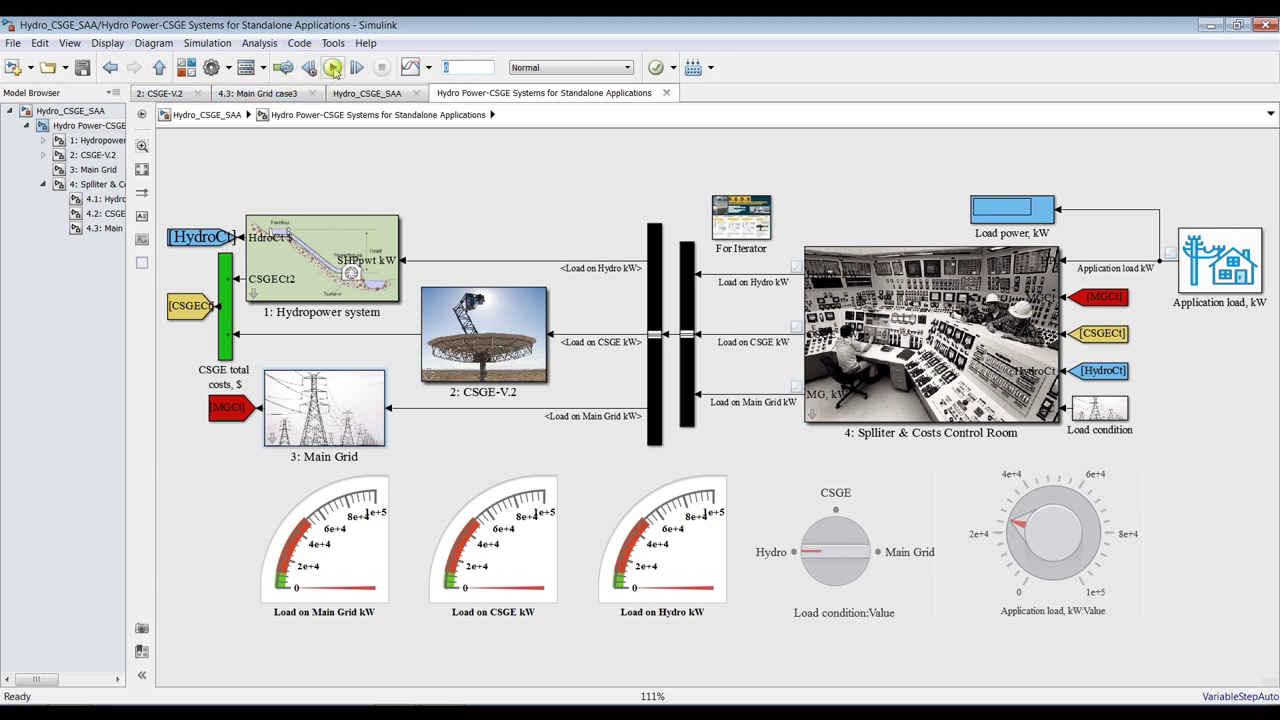
pyautogui.click(333, 68)
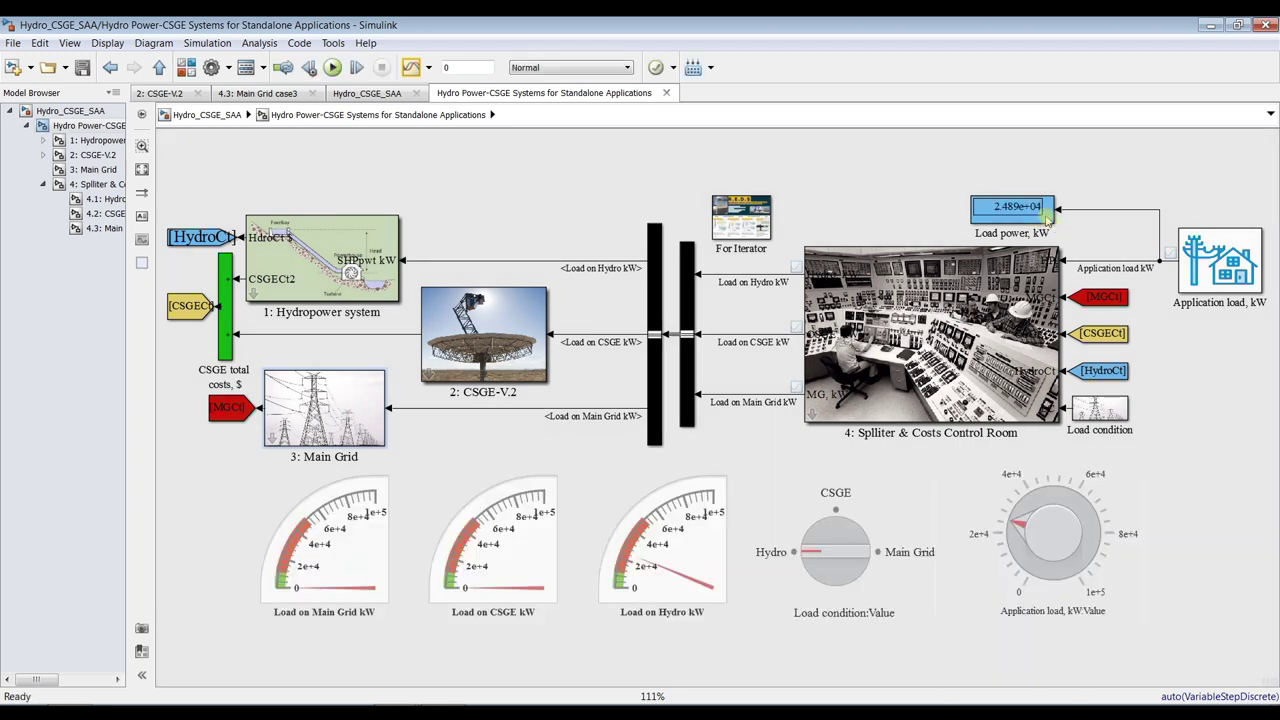
pyautogui.click(998, 206)
pyautogui.click(629, 612)
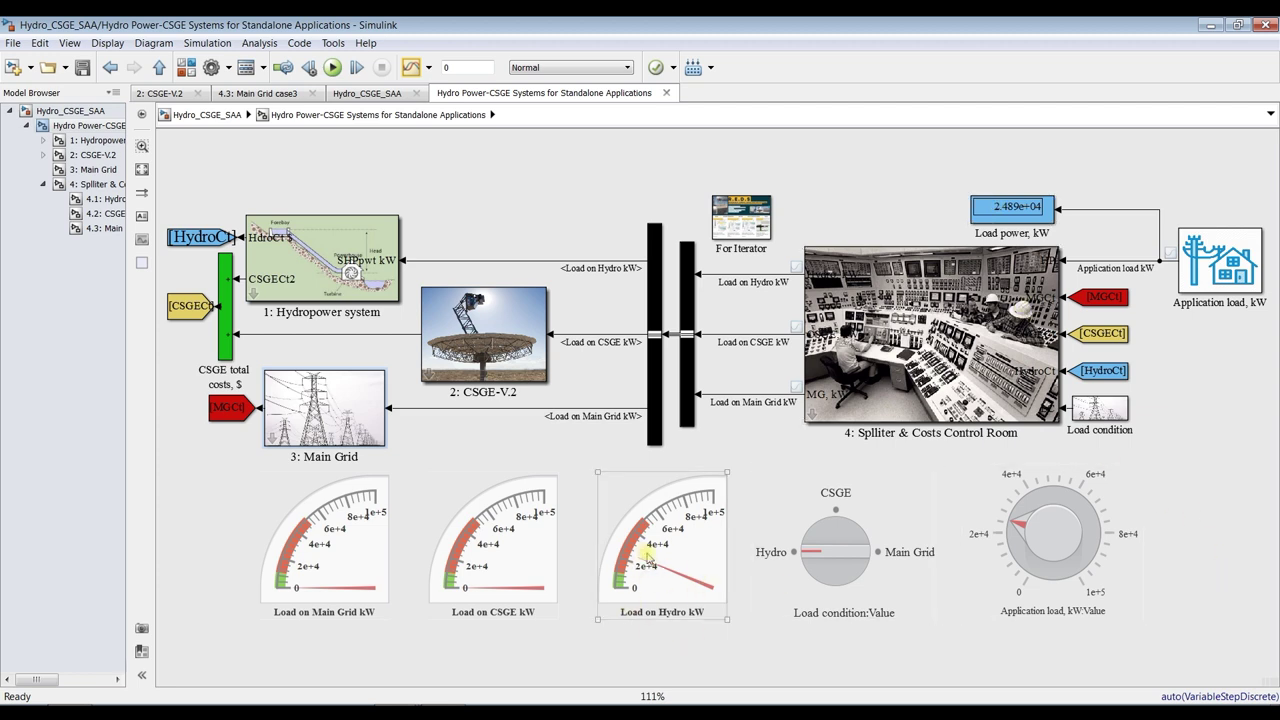
# Step: Switch the load condition to CSGE, raise the application load to about 43,000 kW, and rerun the simulation to check the CSGE gauge
pyautogui.click(836, 528)
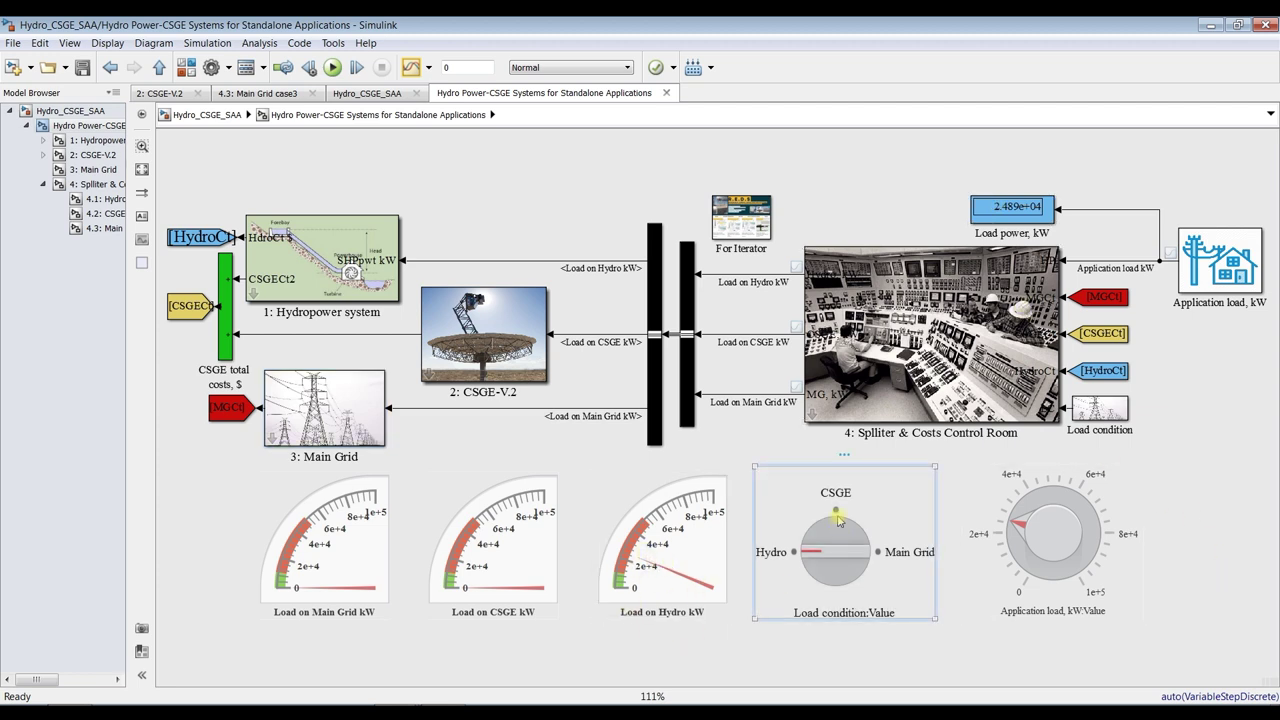
pyautogui.click(836, 512)
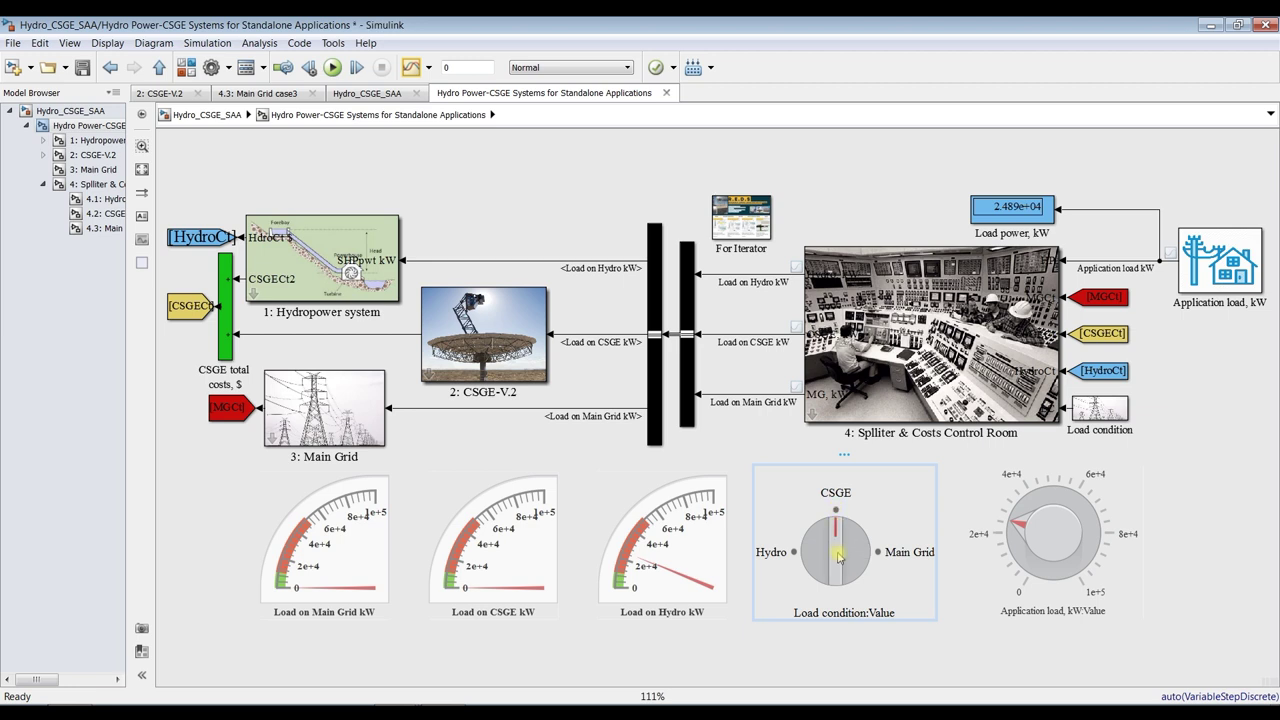
pyautogui.moveTo(1022, 520); pyautogui.dragTo(1040, 498)
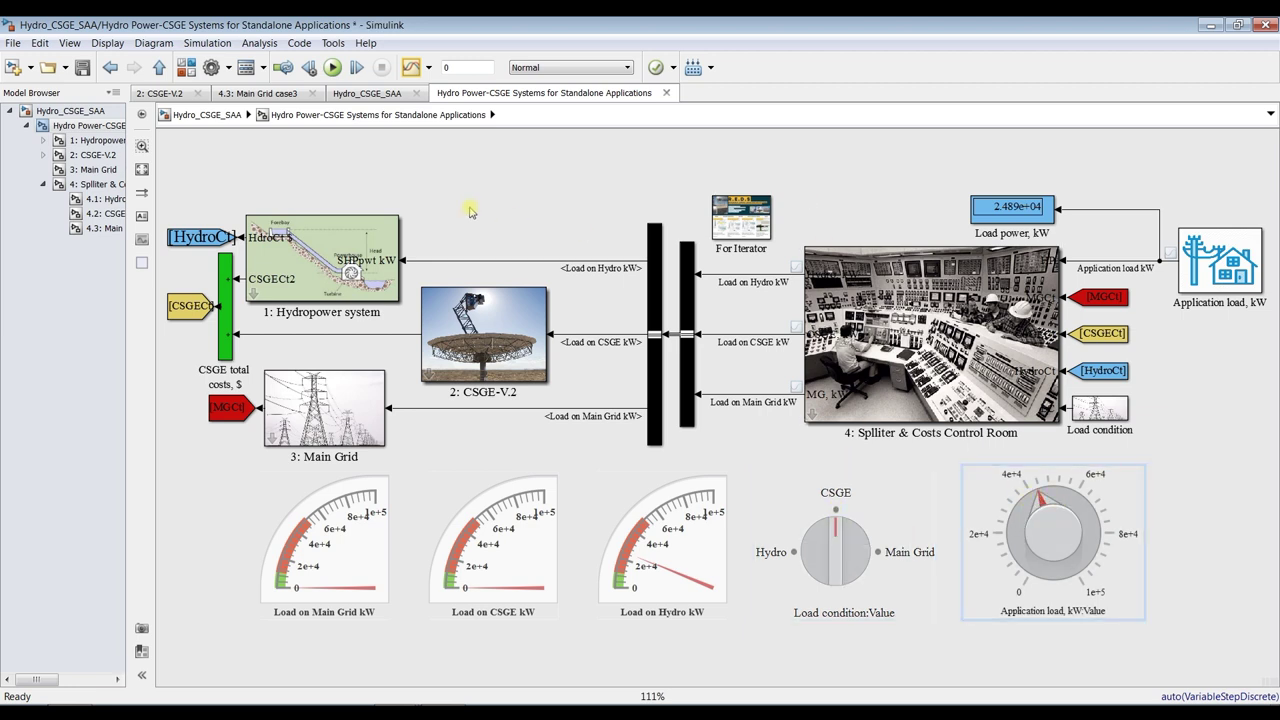
pyautogui.click(332, 67)
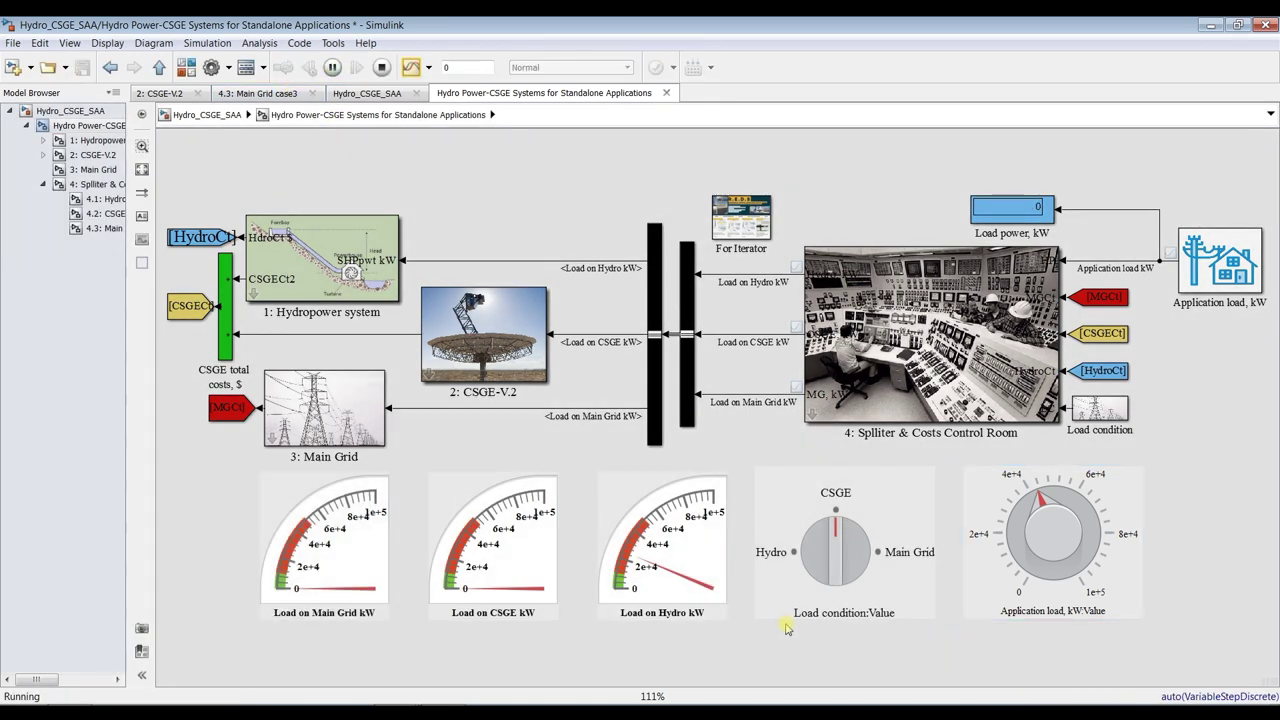
pyautogui.click(512, 582)
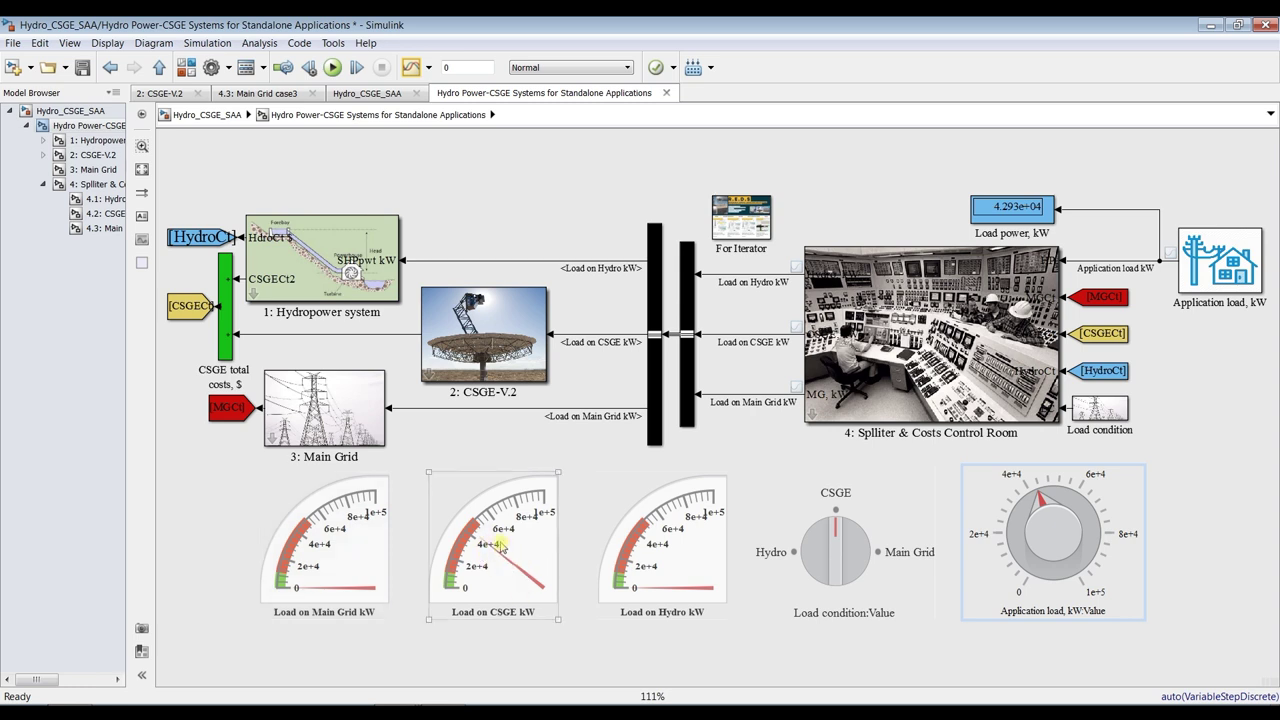
# Step: Review the splitter and costs control room block's plant life time and interest rate, and accept the settings
pyautogui.click(940, 258)
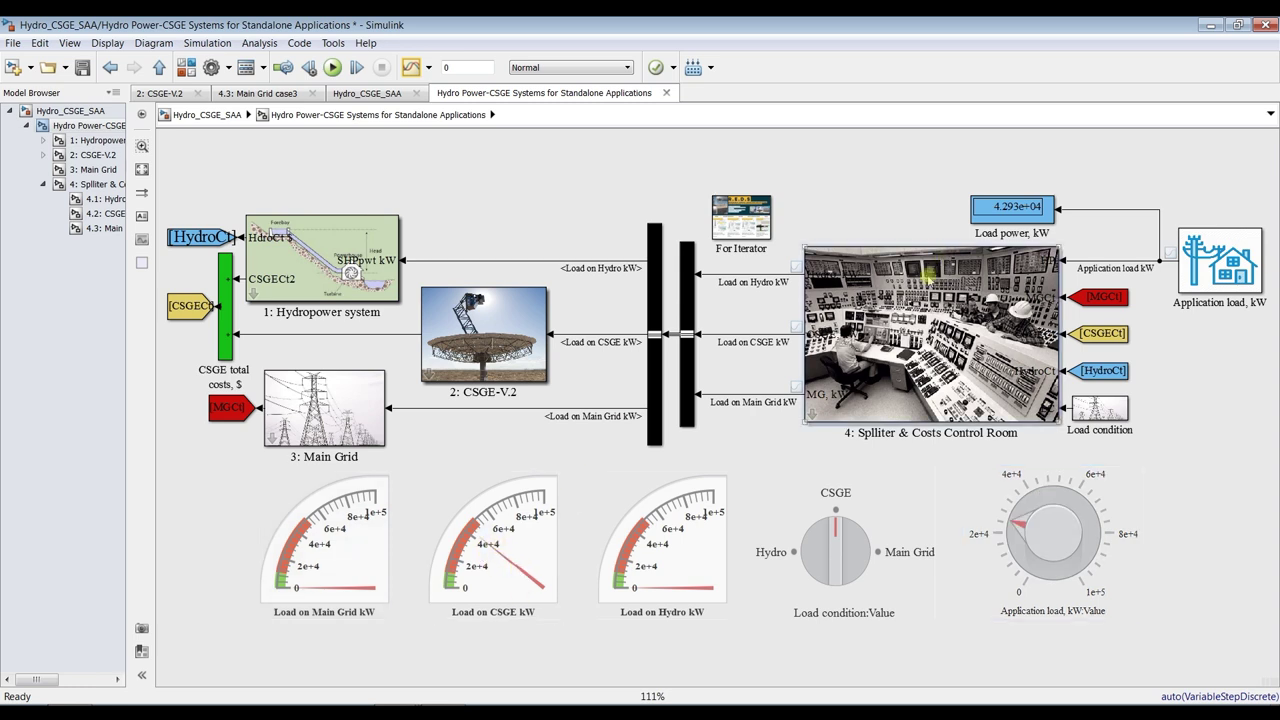
pyautogui.doubleClick(928, 274)
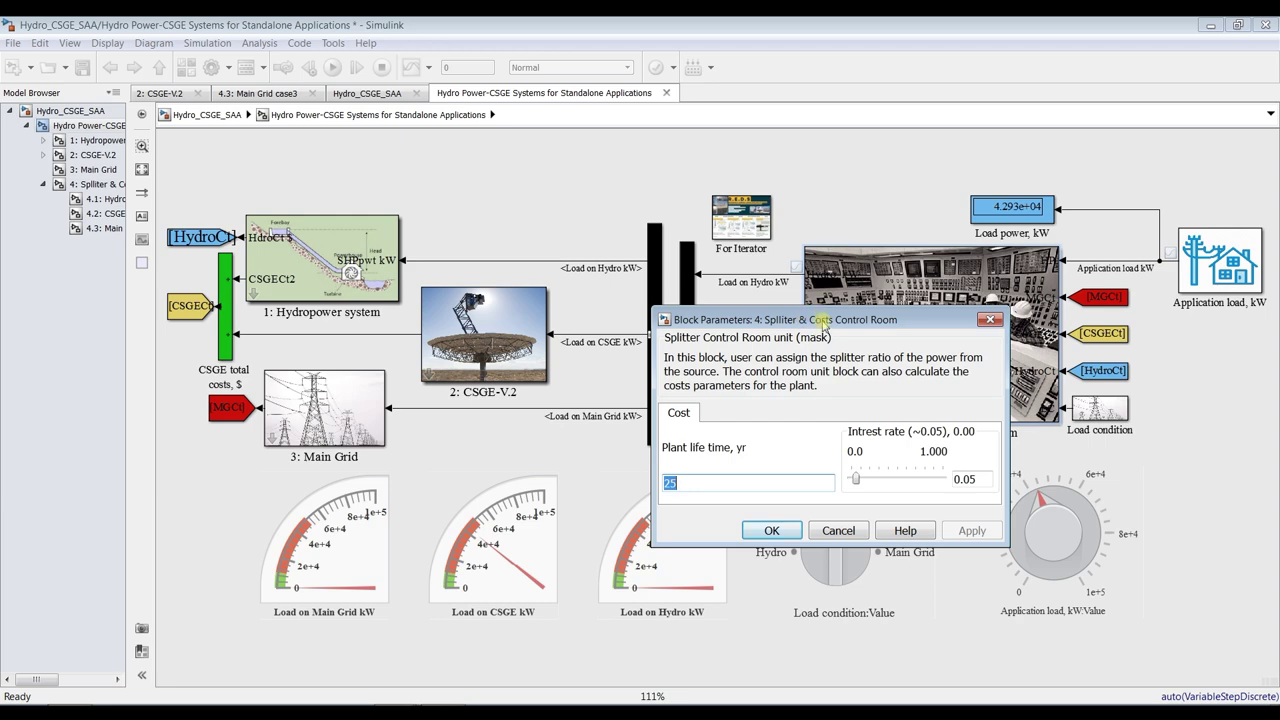
pyautogui.moveTo(820, 320); pyautogui.dragTo(579, 168)
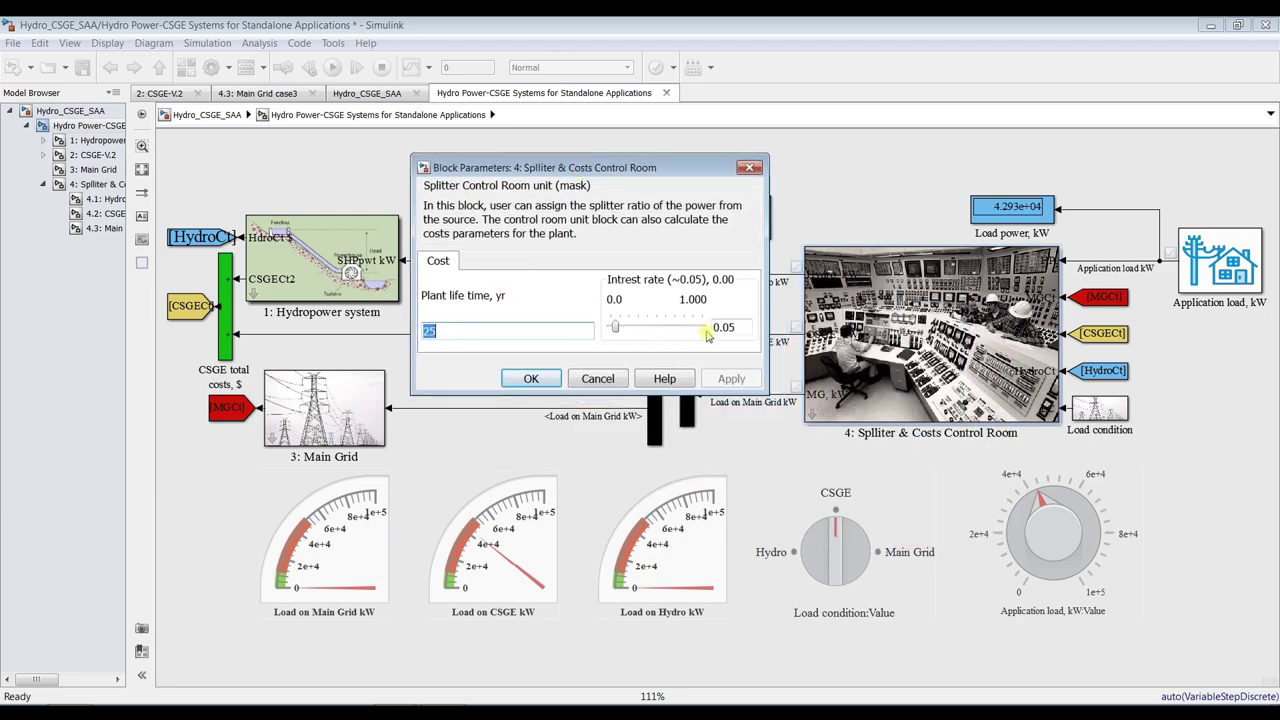
pyautogui.click(531, 378)
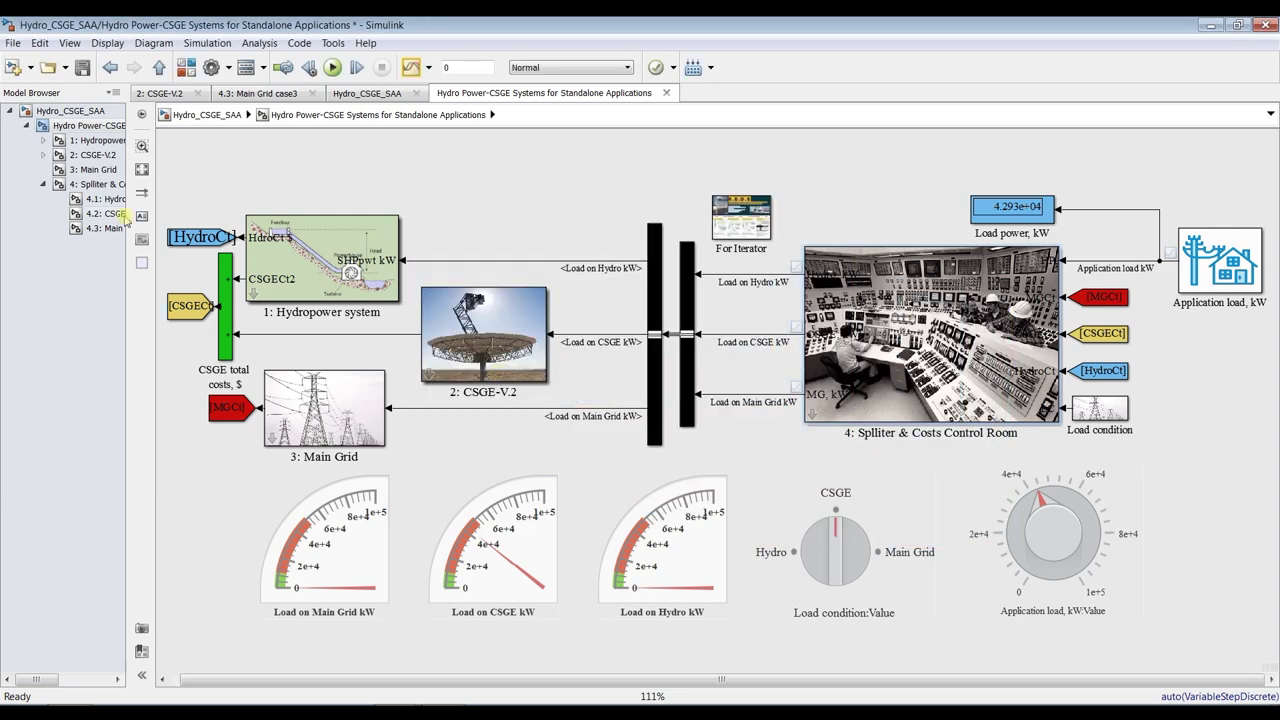
# Step: Examine the control room subsystem's cost displays for the CSGE case, including the specific power price, annual total and per-source annual costs
pyautogui.click(97, 185)
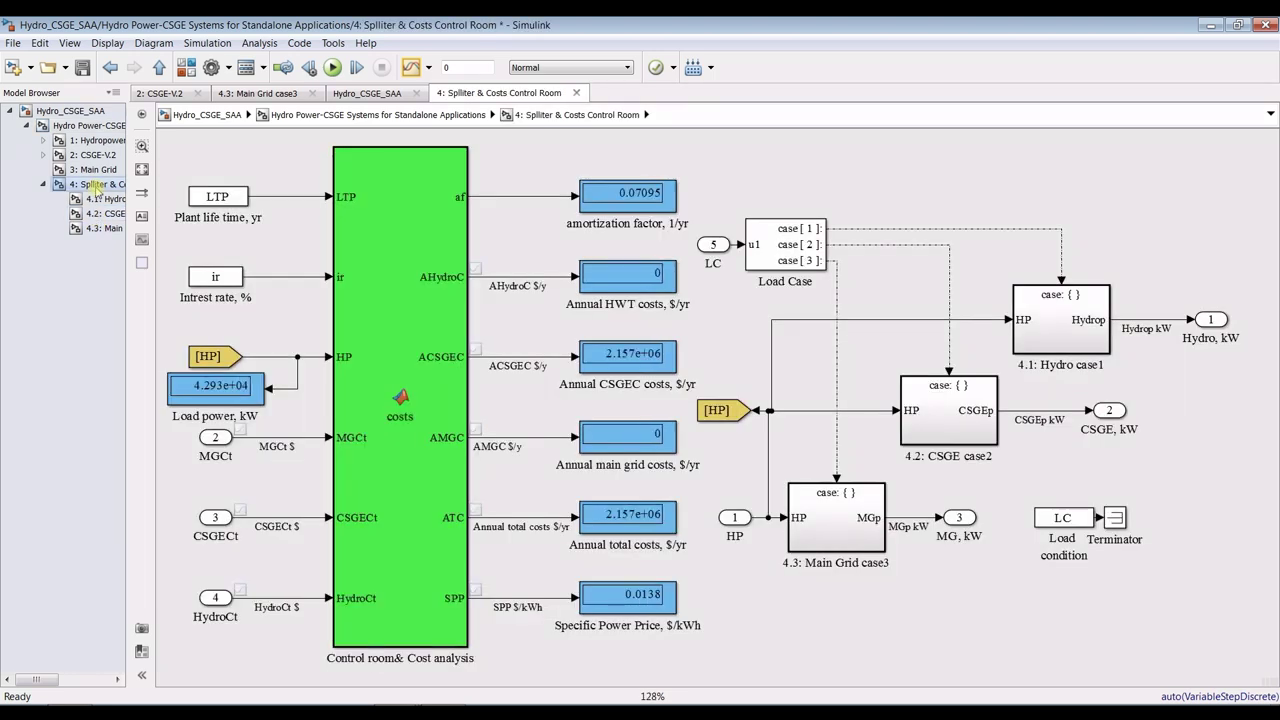
pyautogui.scroll(4, 633, 645)
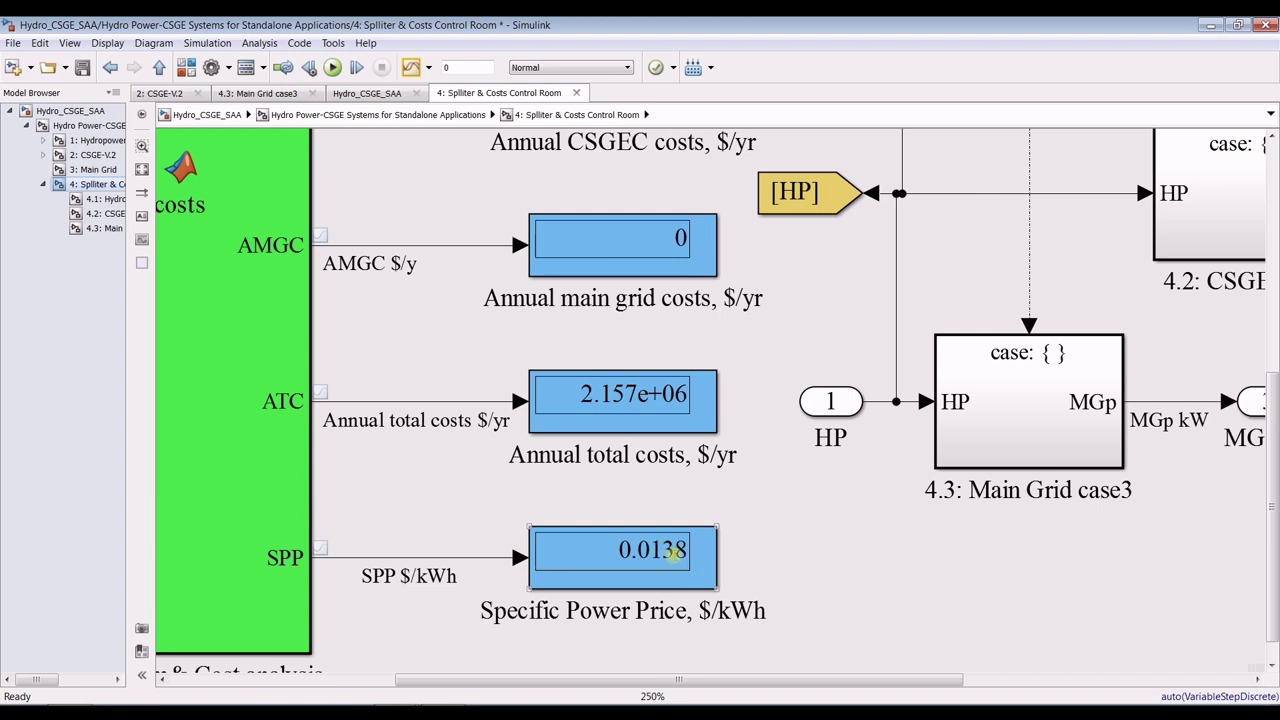
pyautogui.scroll(-1, 668, 496)
pyautogui.scroll(-1, 668, 496)
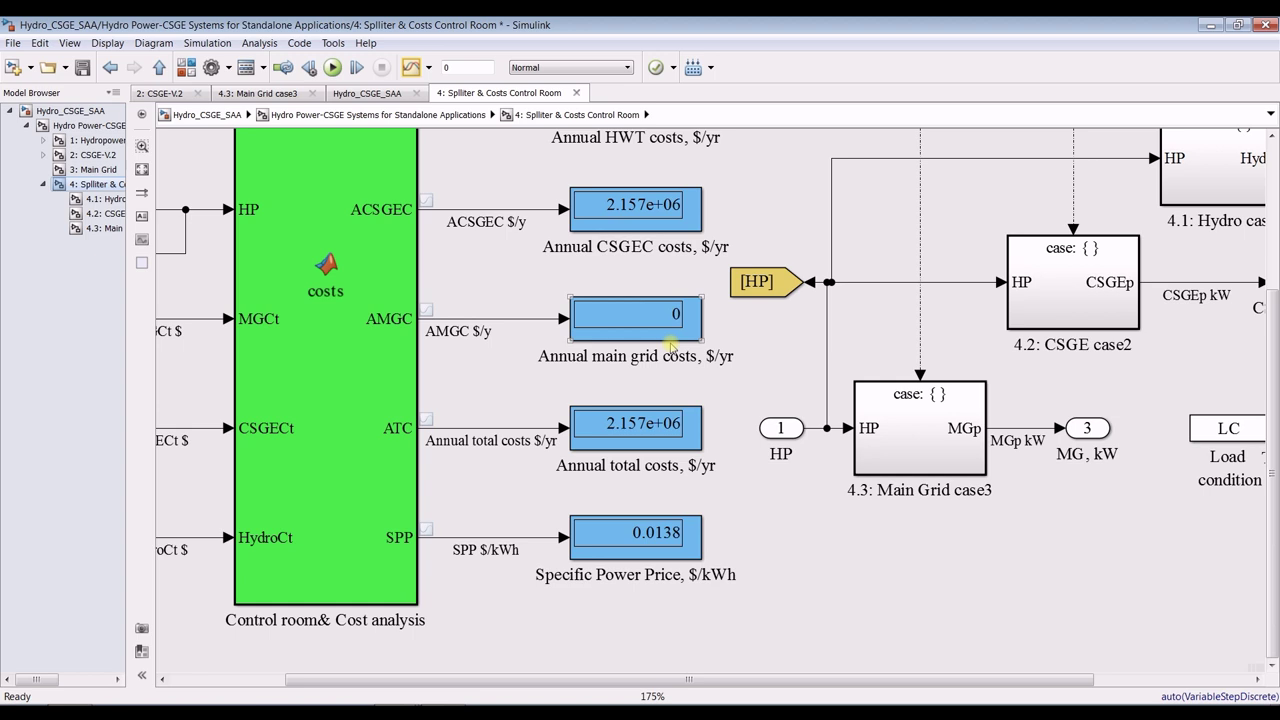
pyautogui.scroll(-1, 737, 514)
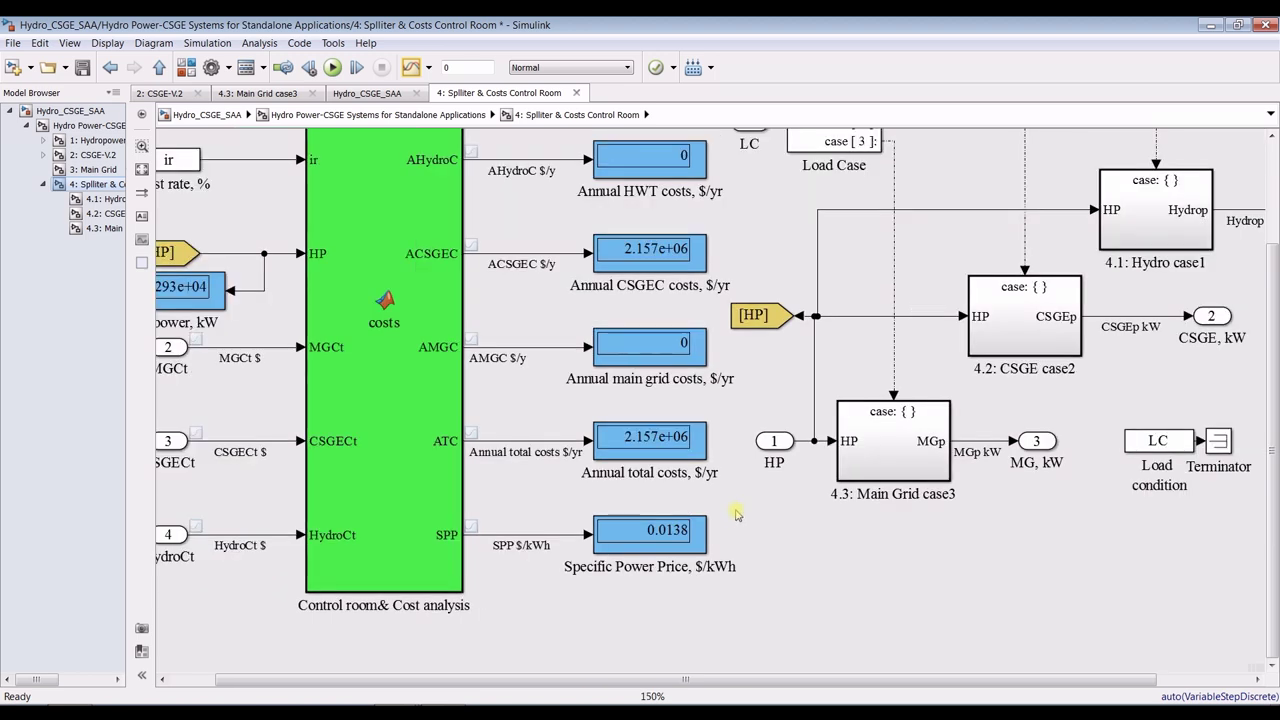
pyautogui.scroll(5, 652, 140)
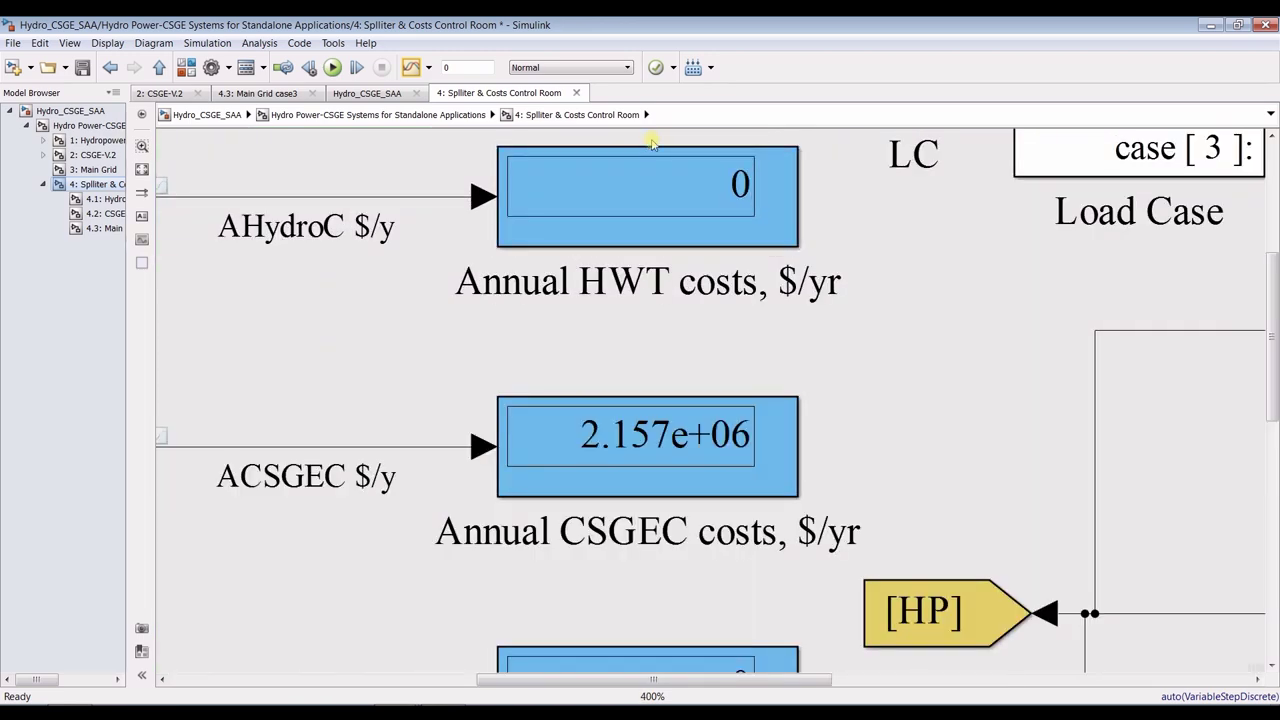
pyautogui.scroll(-5, 713, 190)
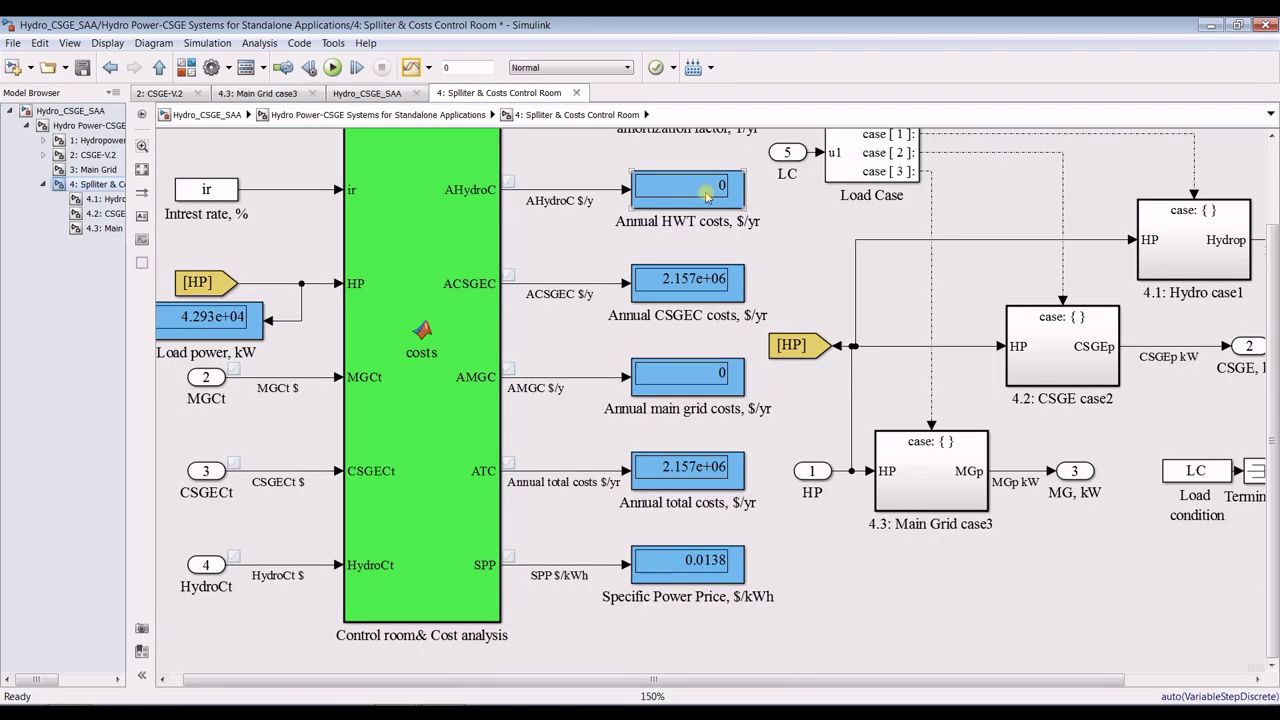
# Step: Switch the load condition to Main Grid, raise the application load to about 60,000 kW, and rerun the simulation
pyautogui.click(85, 126)
pyautogui.click(831, 508)
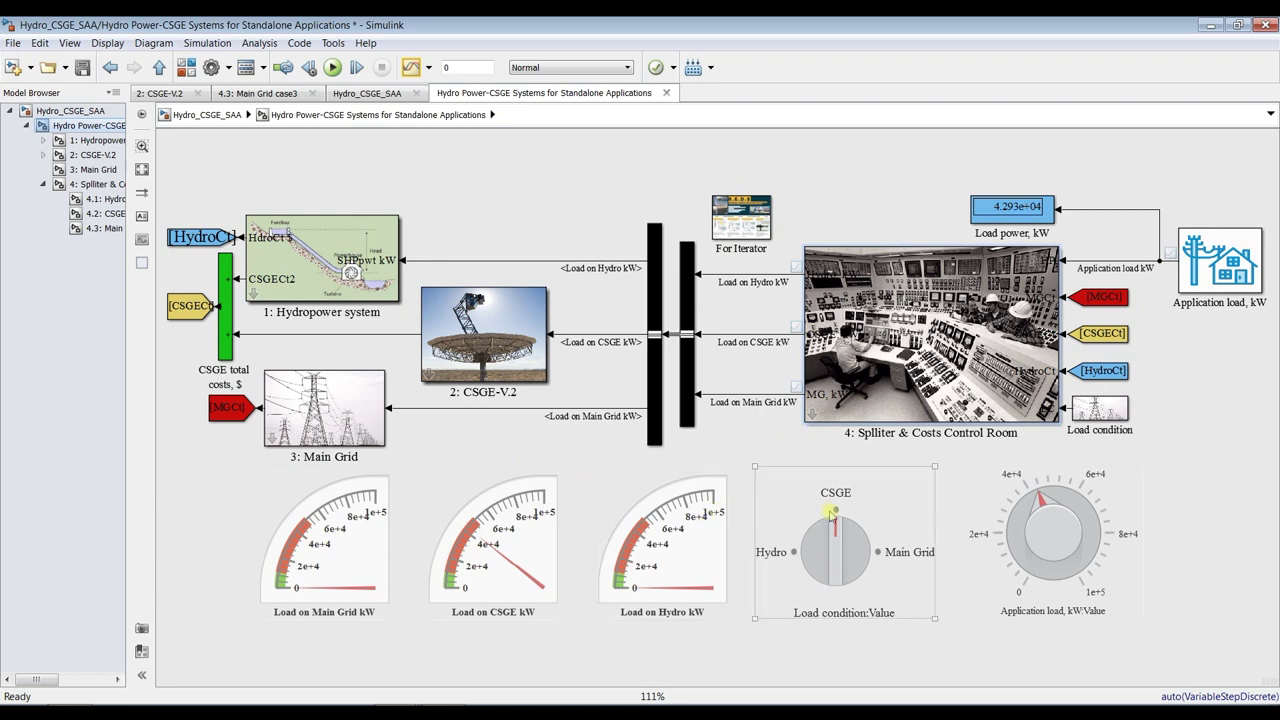
pyautogui.click(883, 552)
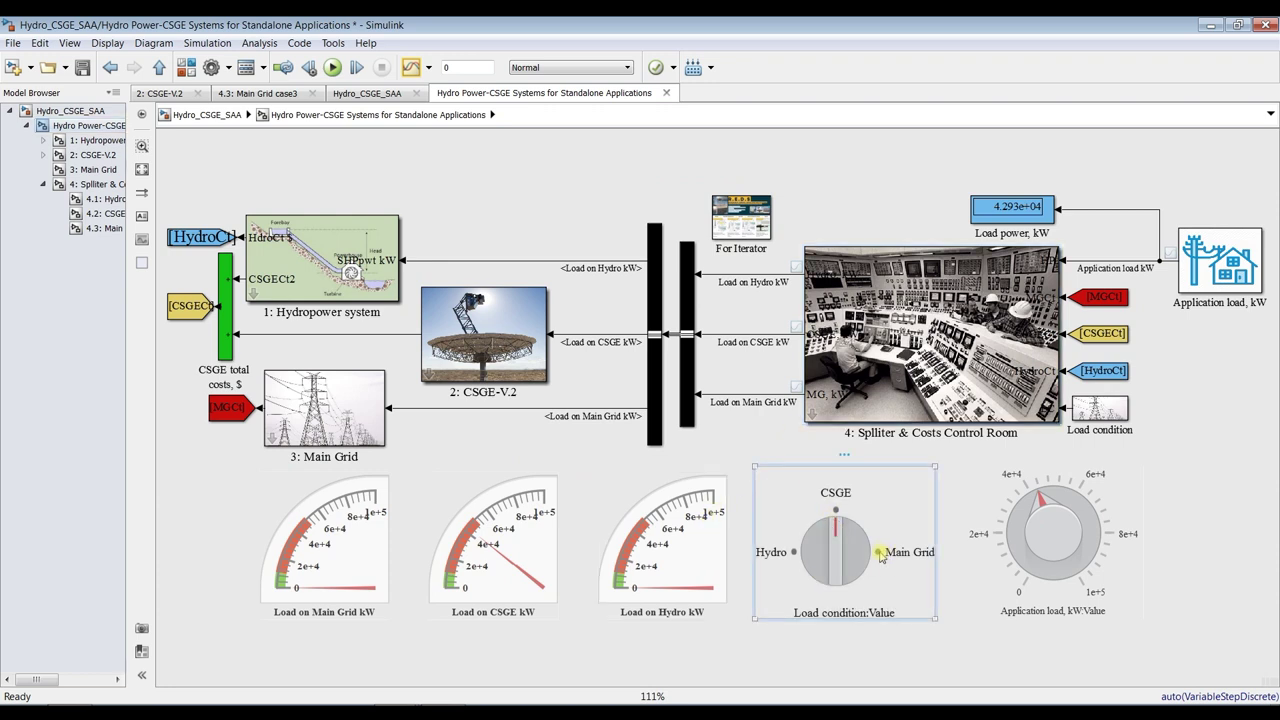
pyautogui.click(873, 553)
pyautogui.click(1014, 519)
pyautogui.click(1072, 503)
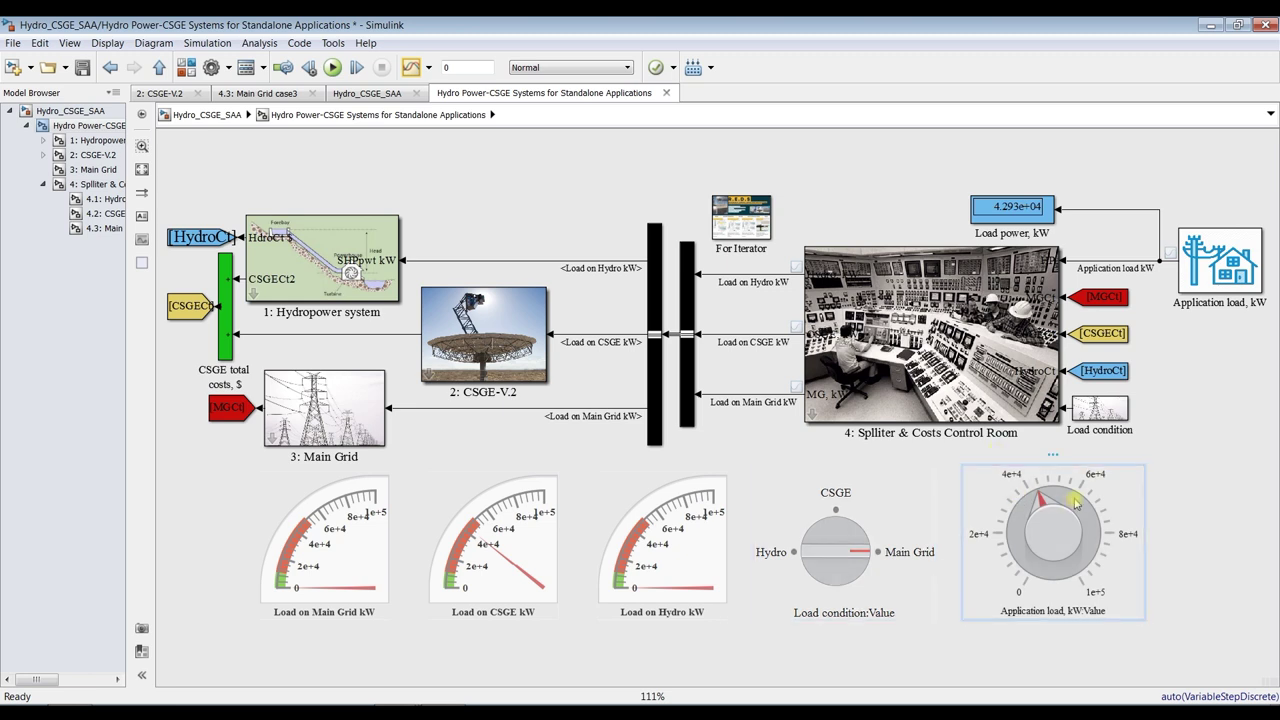
pyautogui.click(332, 67)
# Step: In the splitter and costs control room subsystem, change the "Annual HWT costs, $/yr" display label to "Annual Hydro costs, $/yr"
pyautogui.click(96, 184)
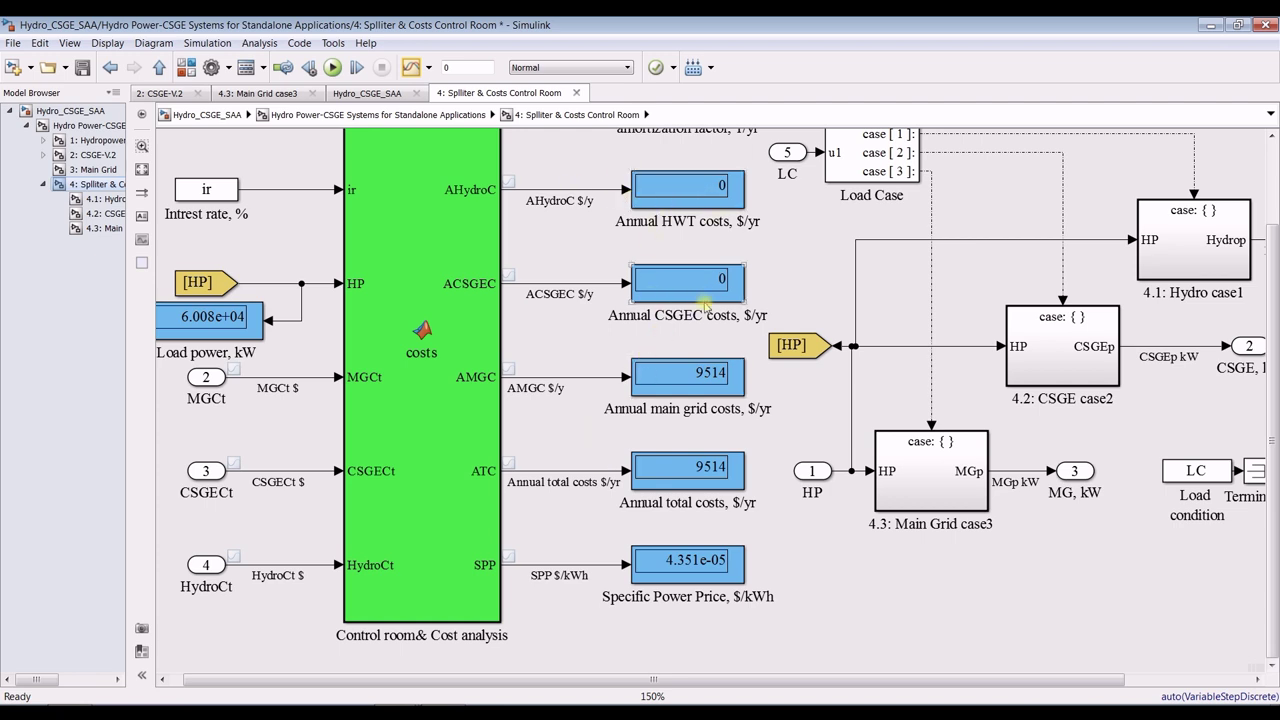
pyautogui.click(668, 220)
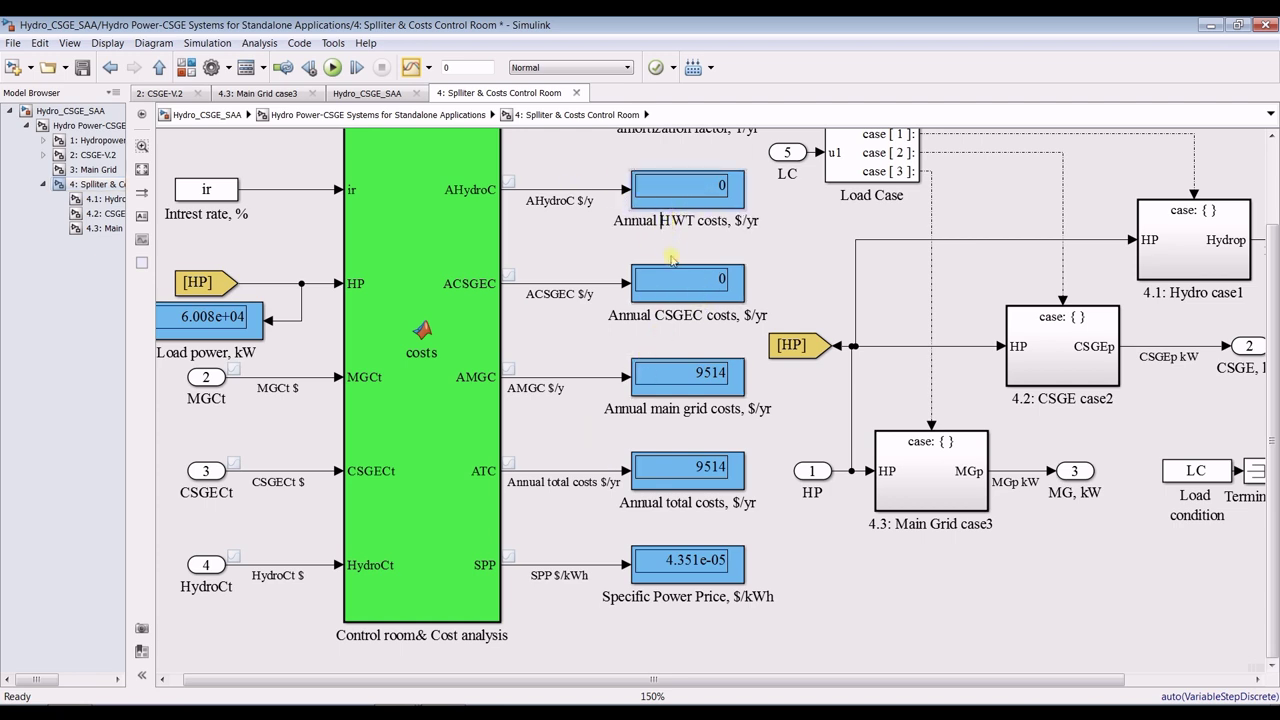
pyautogui.hotkey('shift', 'Right')
pyautogui.hotkey('shift', 'Right')
pyautogui.write('Hydro')
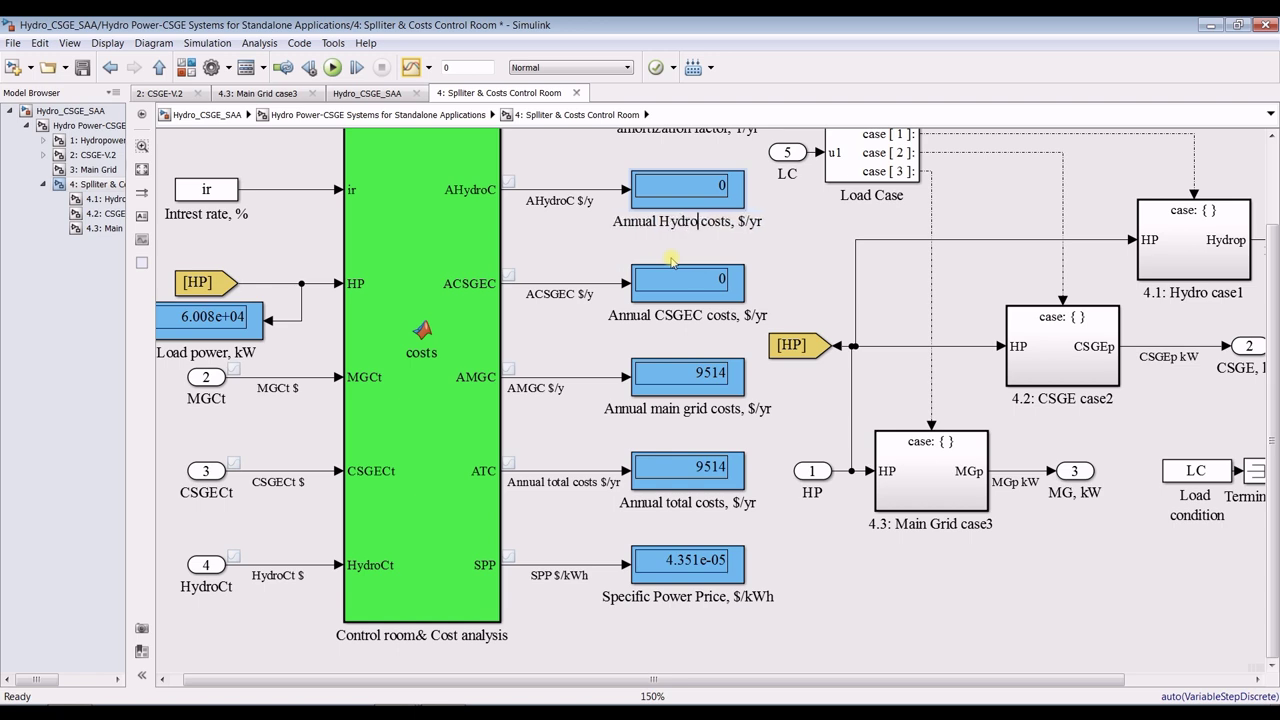
pyautogui.click(588, 248)
# Step: Examine the control room's cost displays for the Main Grid case, including annual costs per source, annual total and specific power price
pyautogui.scroll(-3, 675, 349)
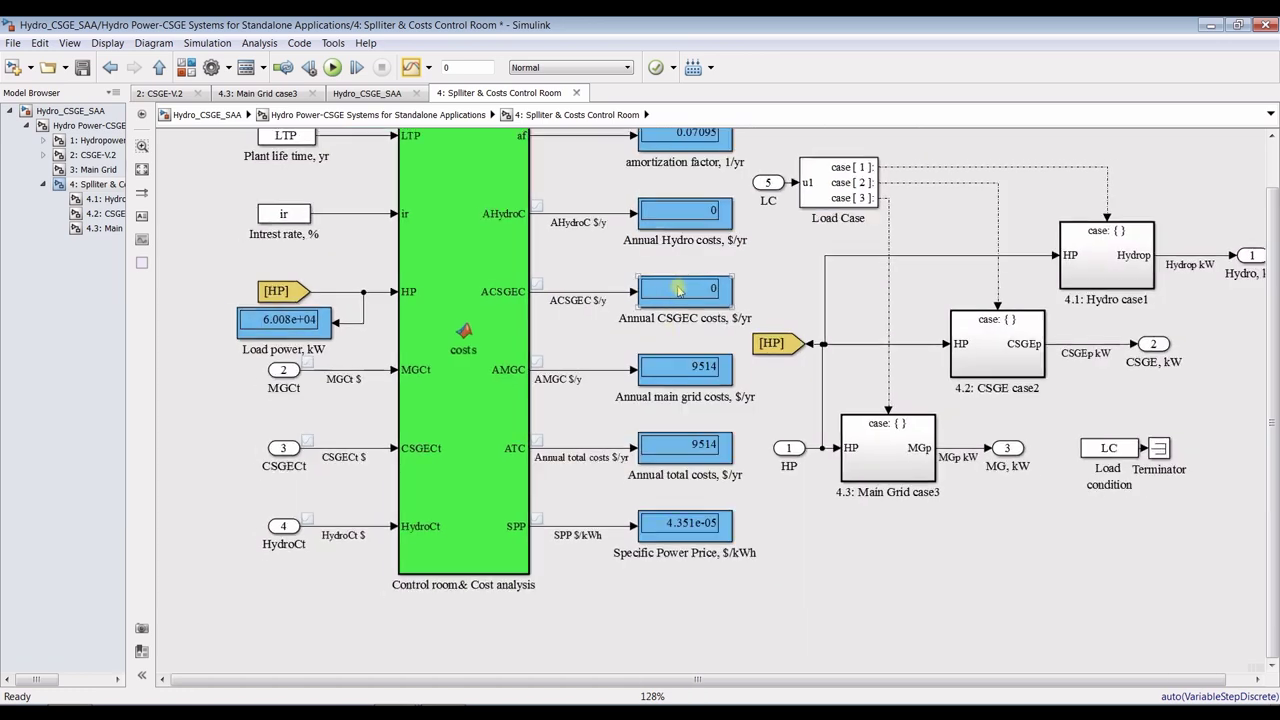
pyautogui.scroll(2, 678, 292)
pyautogui.scroll(2, 678, 292)
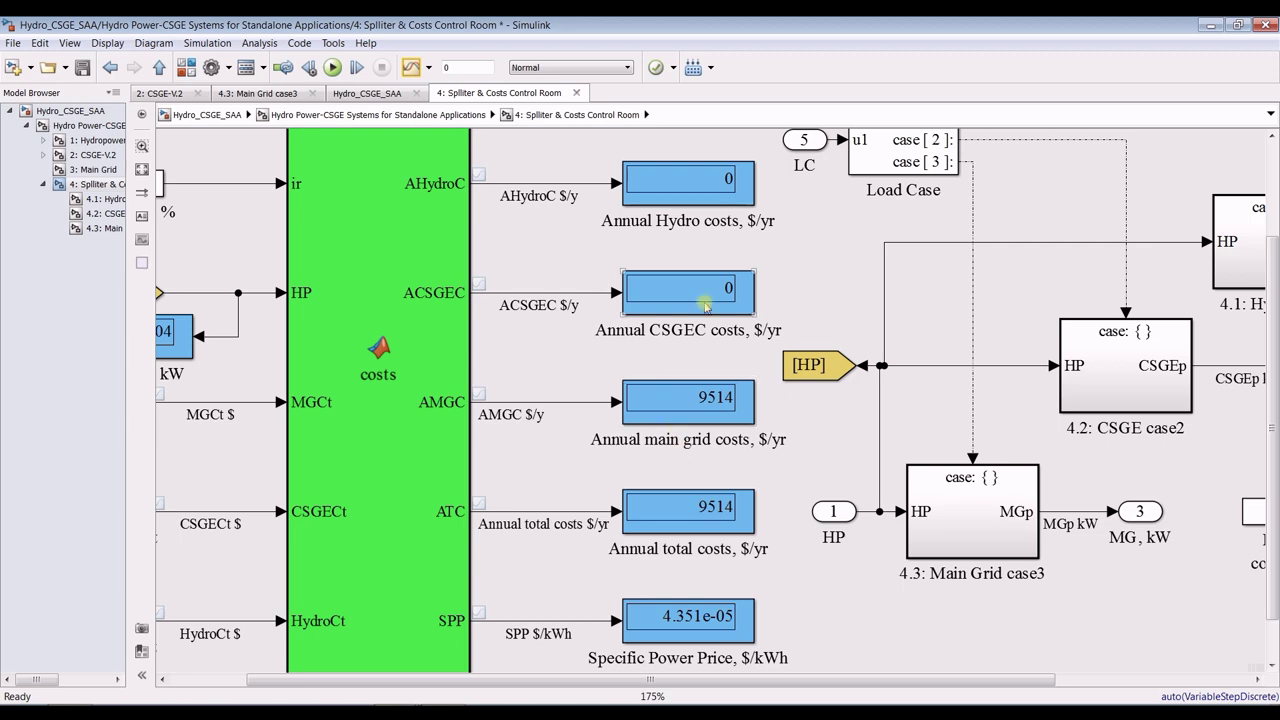
pyautogui.scroll(-2, 622, 415)
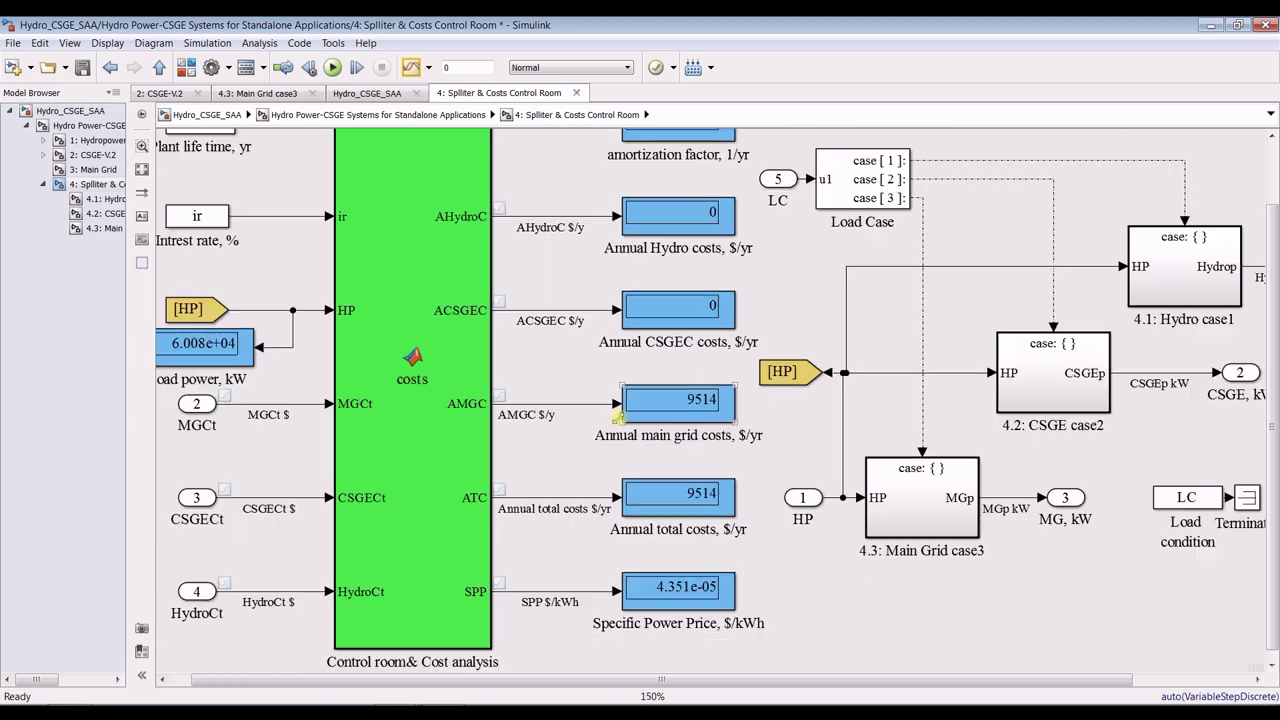
pyautogui.scroll(3, 650, 478)
pyautogui.scroll(-2, 644, 468)
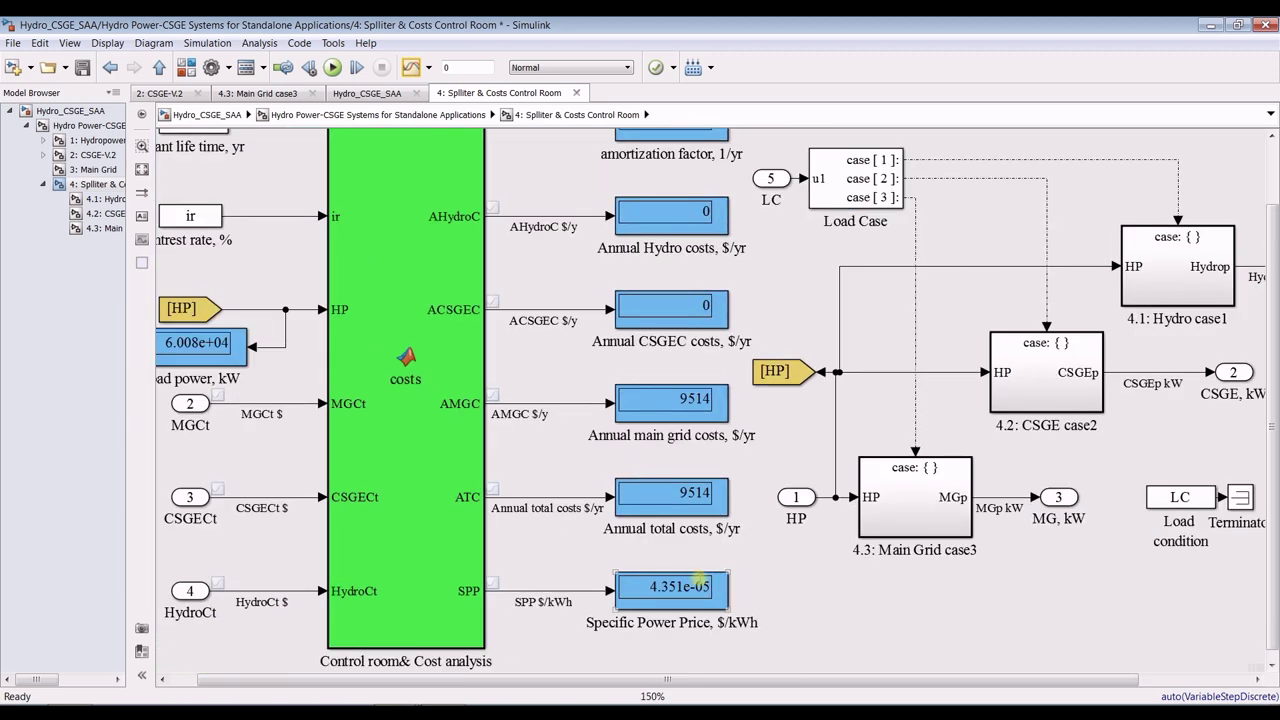
pyautogui.scroll(4, 680, 630)
pyautogui.scroll(-3, 650, 640)
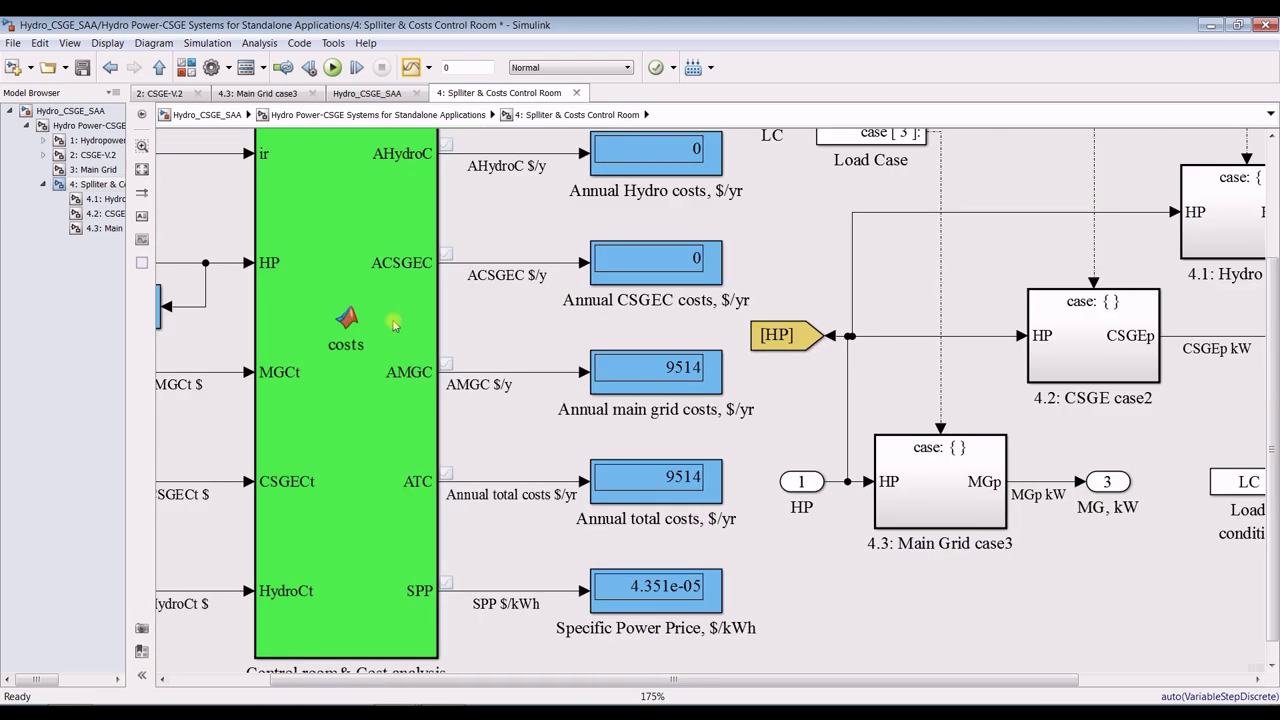
# Step: Save the model, switch to MATLAB, open Hydro_CSGE_SAA_vd.slx from the current folder, and show its top level in a maximized window
pyautogui.click(84, 67)
pyautogui.moveTo(396, 712)
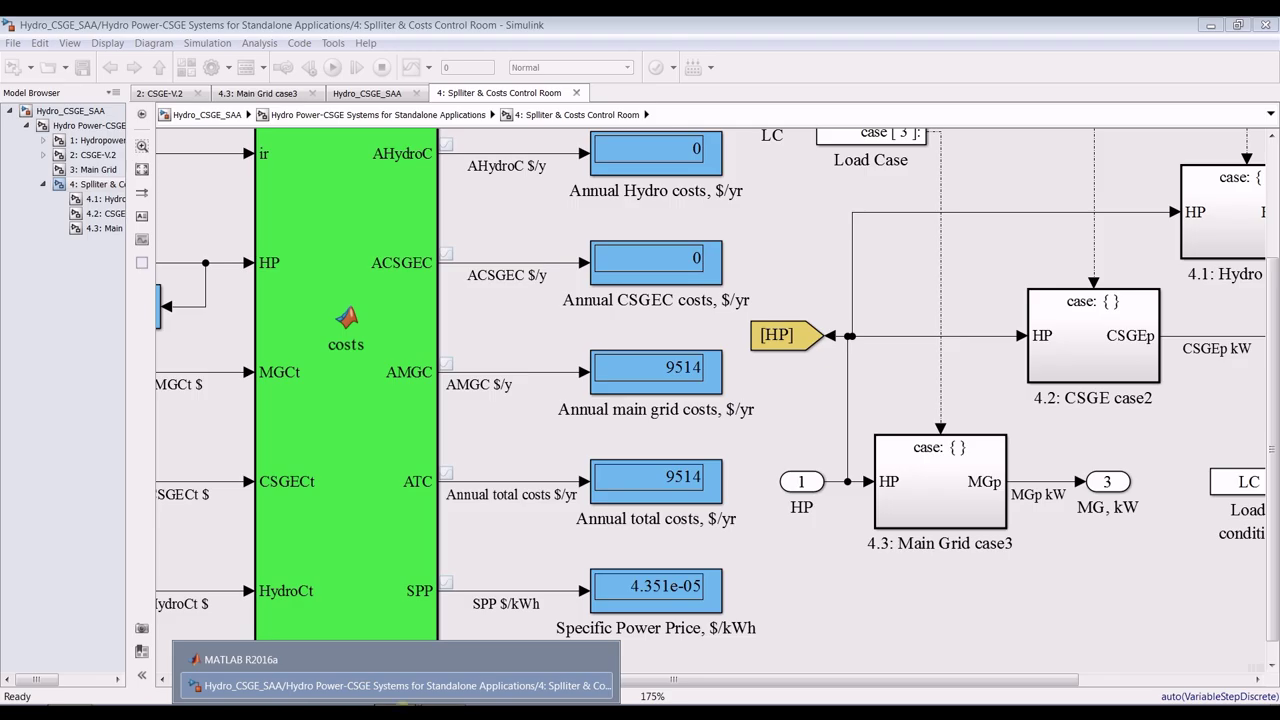
pyautogui.click(200, 654)
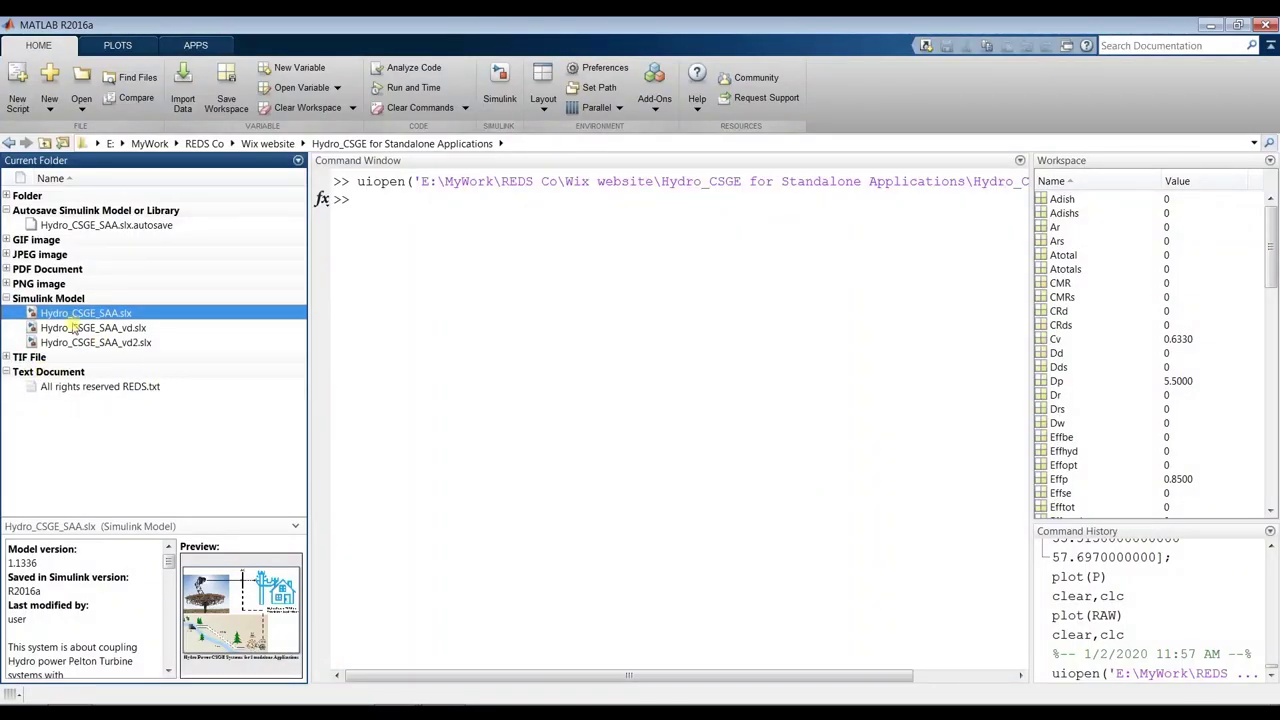
pyautogui.click(52, 328)
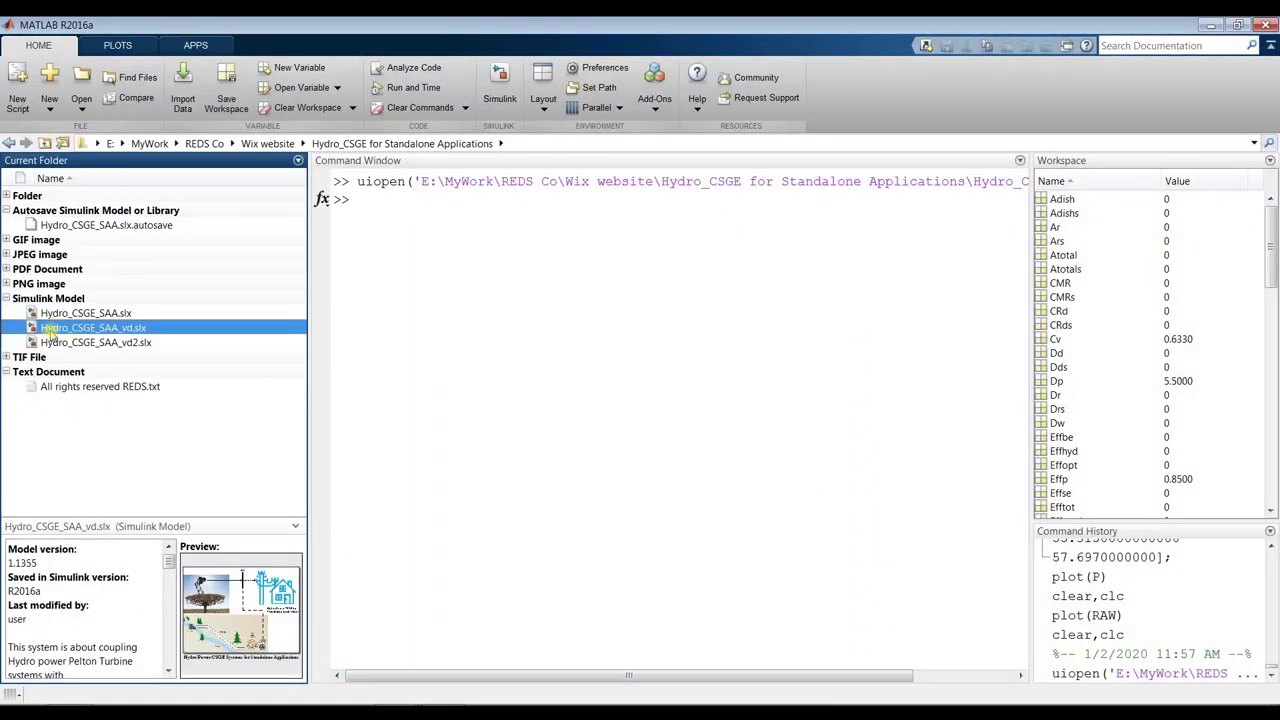
pyautogui.click(58, 342)
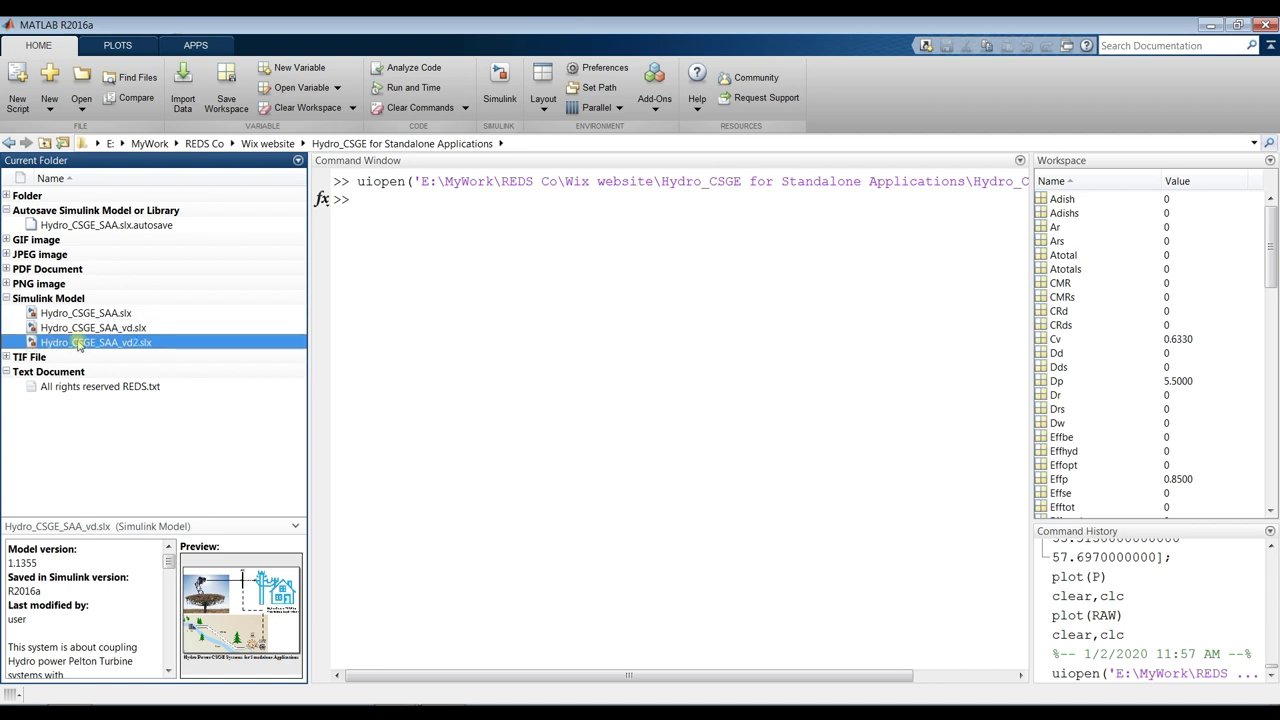
pyautogui.click(60, 328)
pyautogui.doubleClick(40, 330)
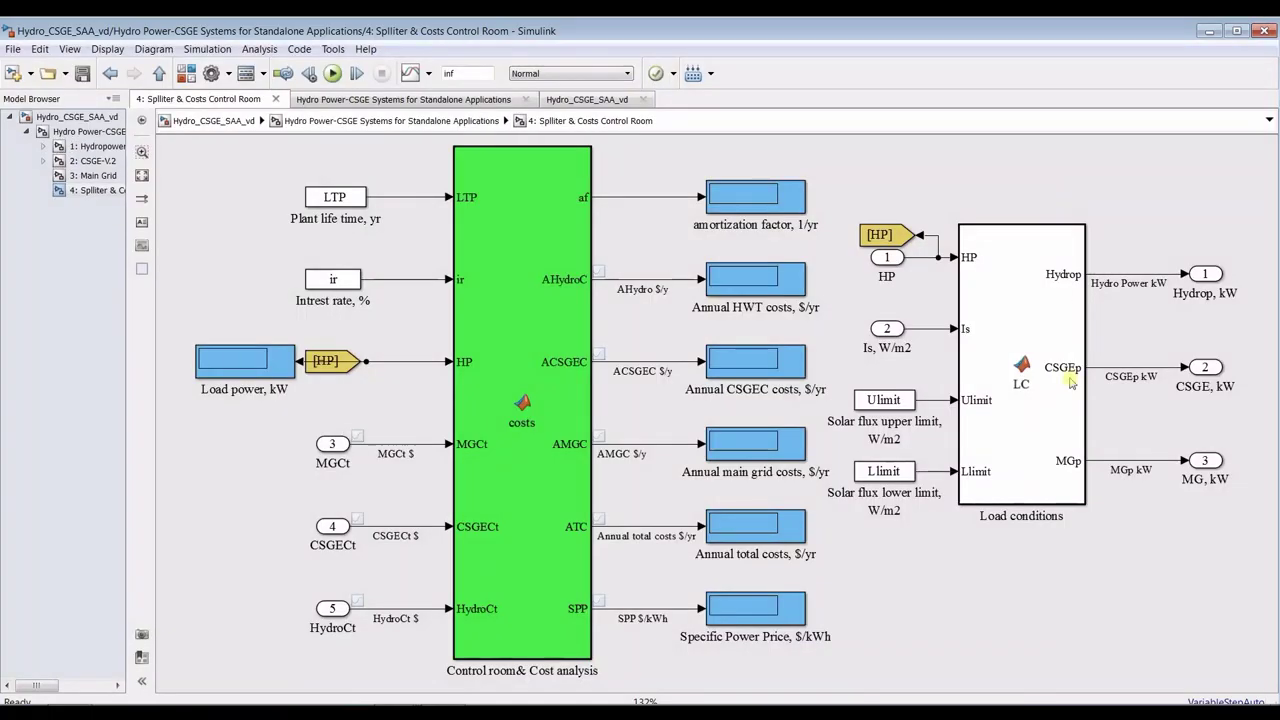
pyautogui.click(1240, 32)
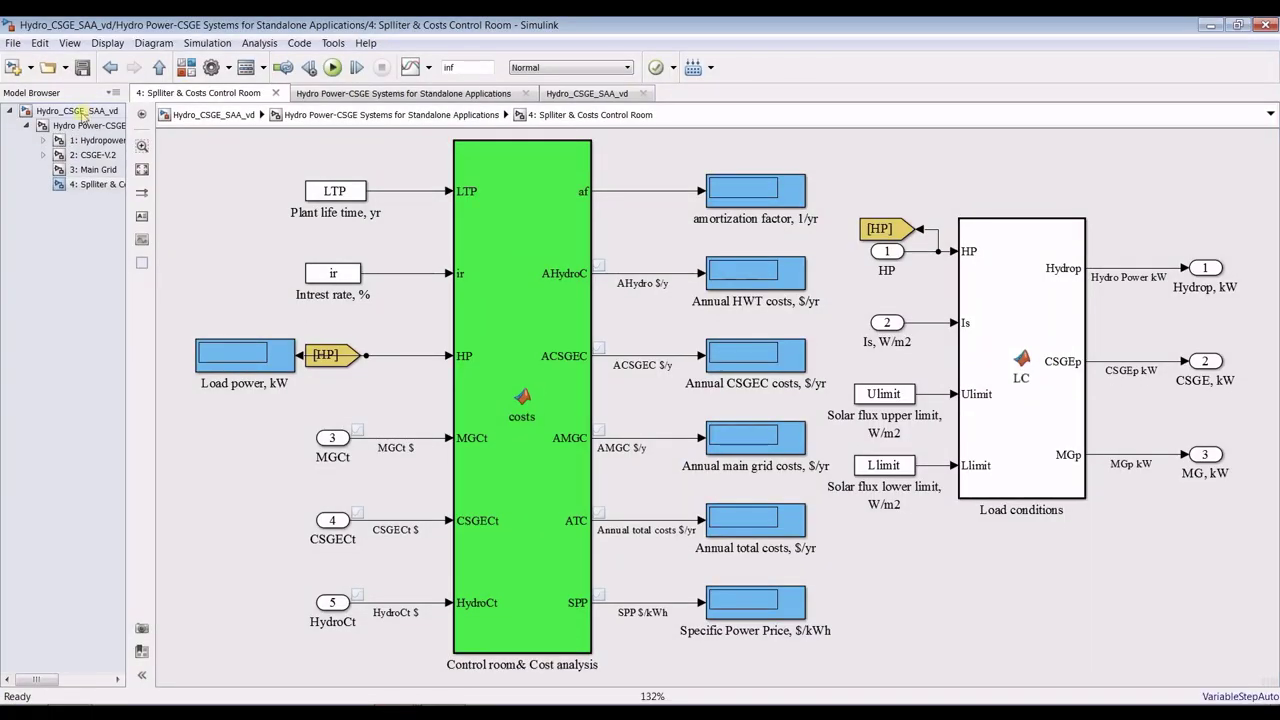
pyautogui.click(77, 110)
# Step: Return to the Hydro_CSGE_SAA model, view its main system diagram, and close that model
pyautogui.click(405, 705)
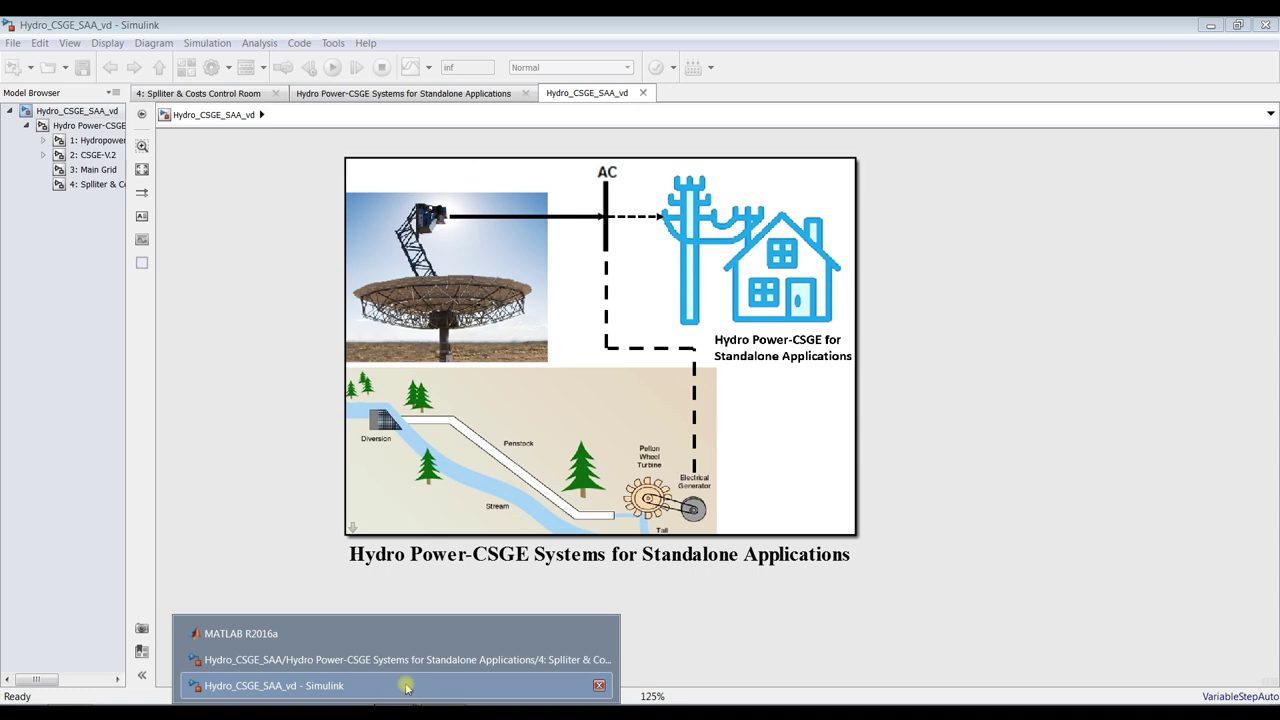
pyautogui.click(375, 660)
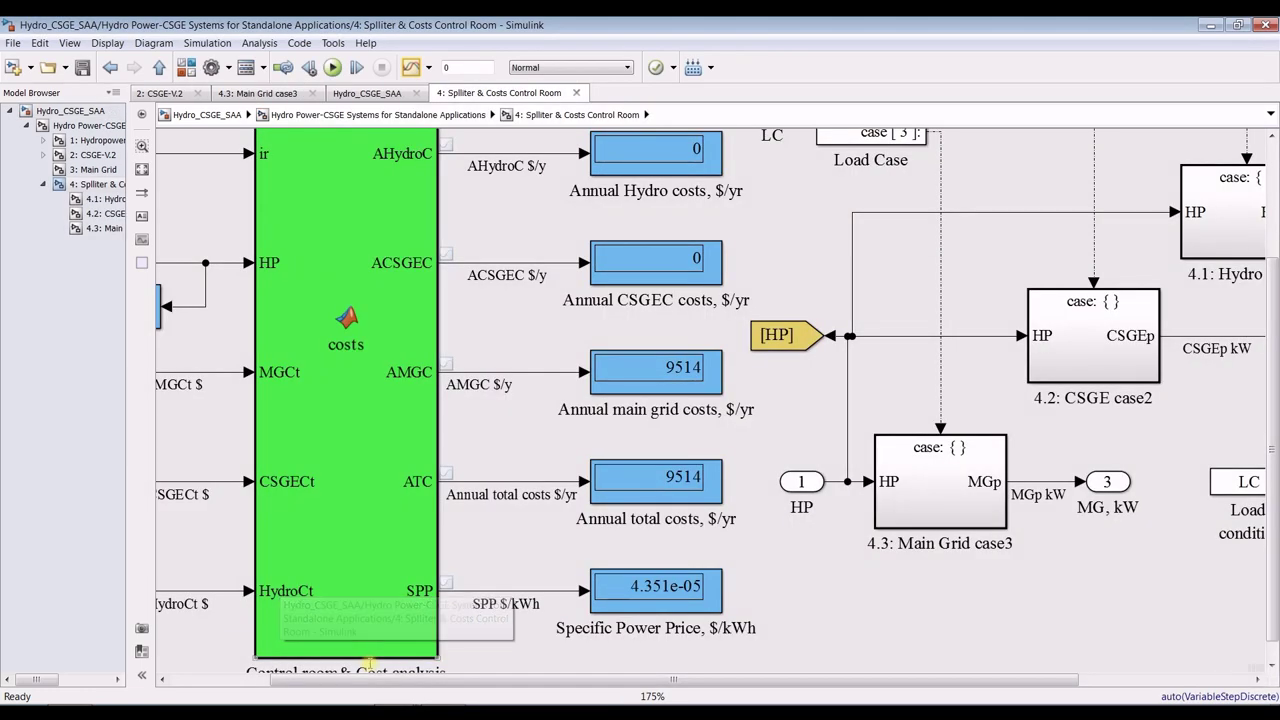
pyautogui.click(77, 126)
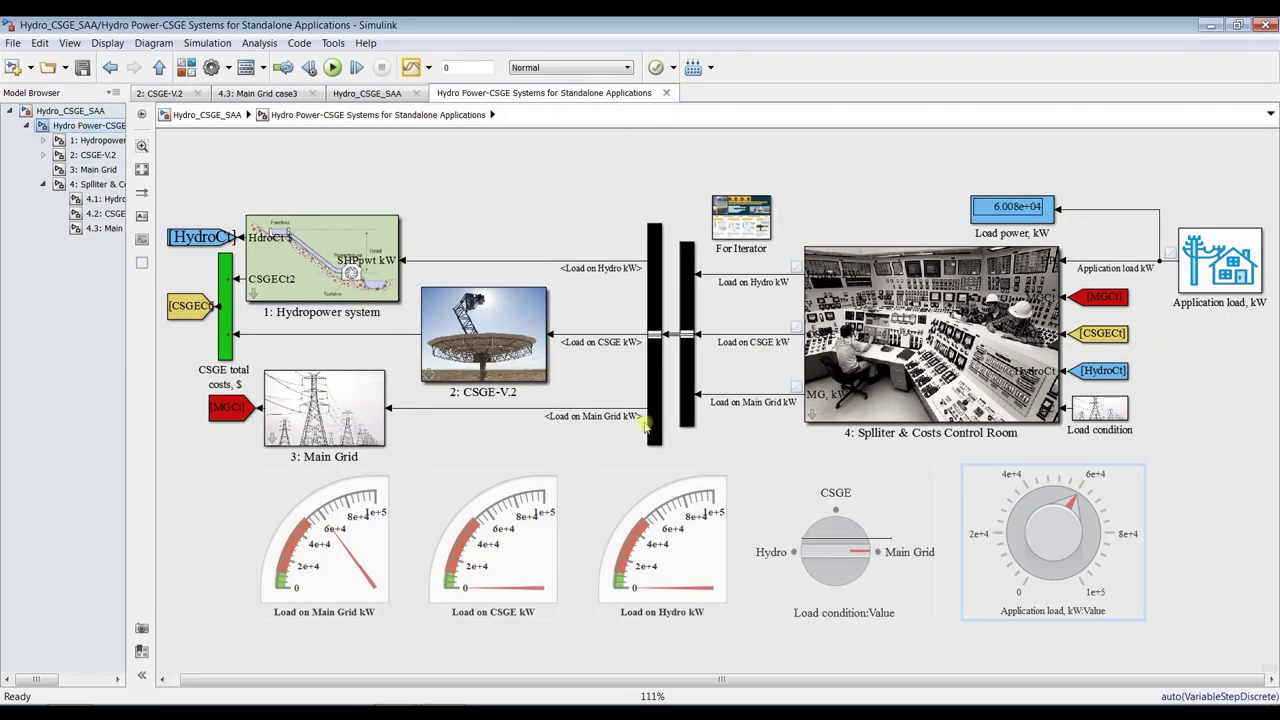
pyautogui.click(1265, 28)
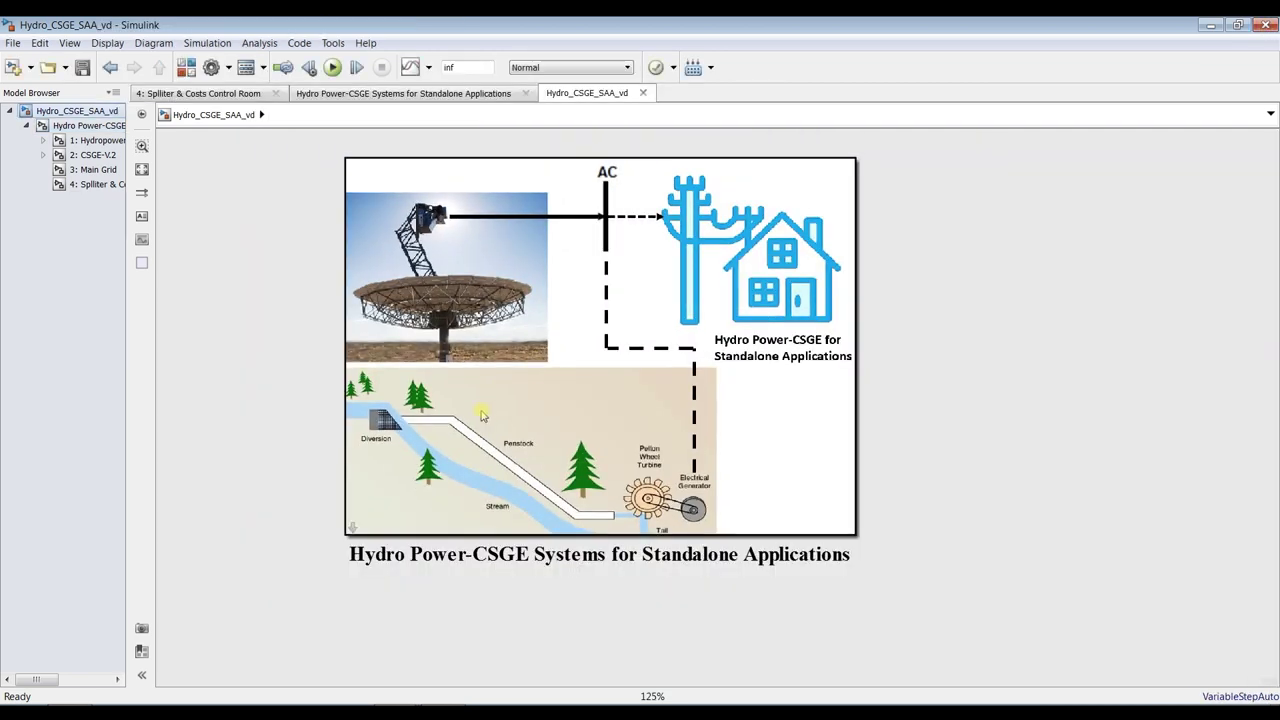
# Step: In the Hydro_CSGE_SAA_vd main system, review the hydropower, solar radiation and CSGE-V.2 blocks, including CSGE-V.2's operating conditions, and accept its settings
pyautogui.click(77, 126)
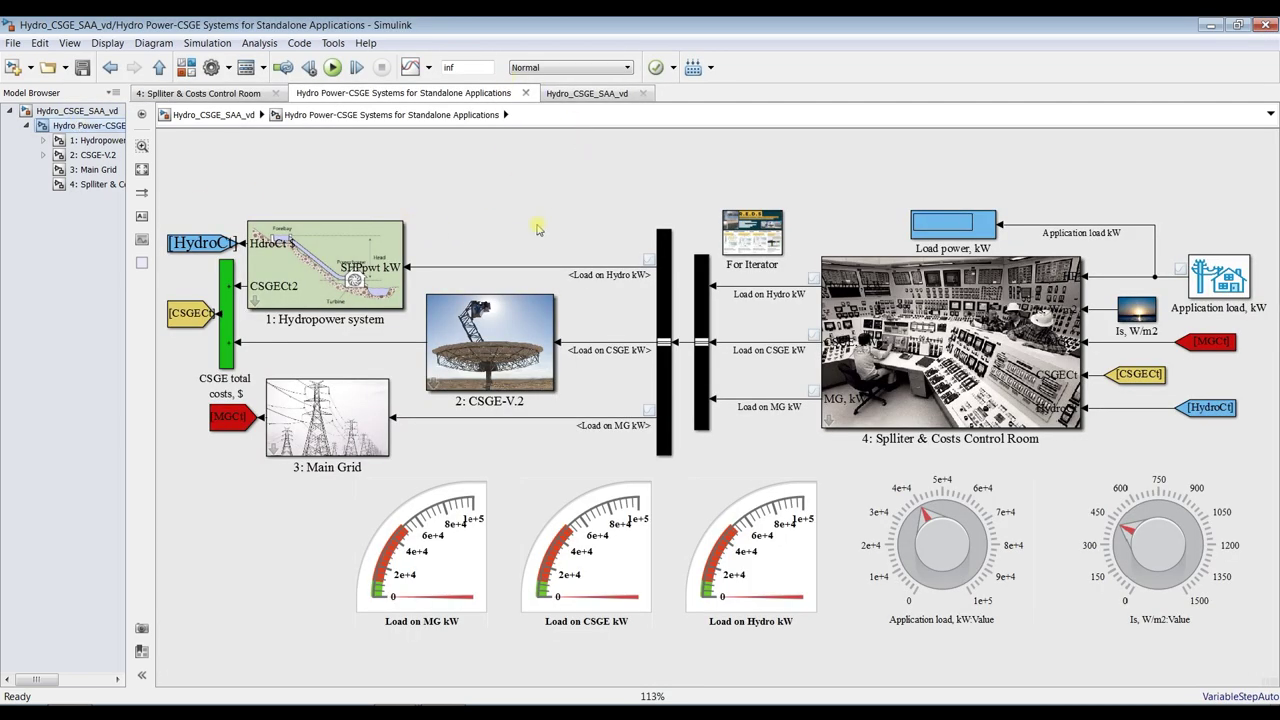
pyautogui.click(265, 270)
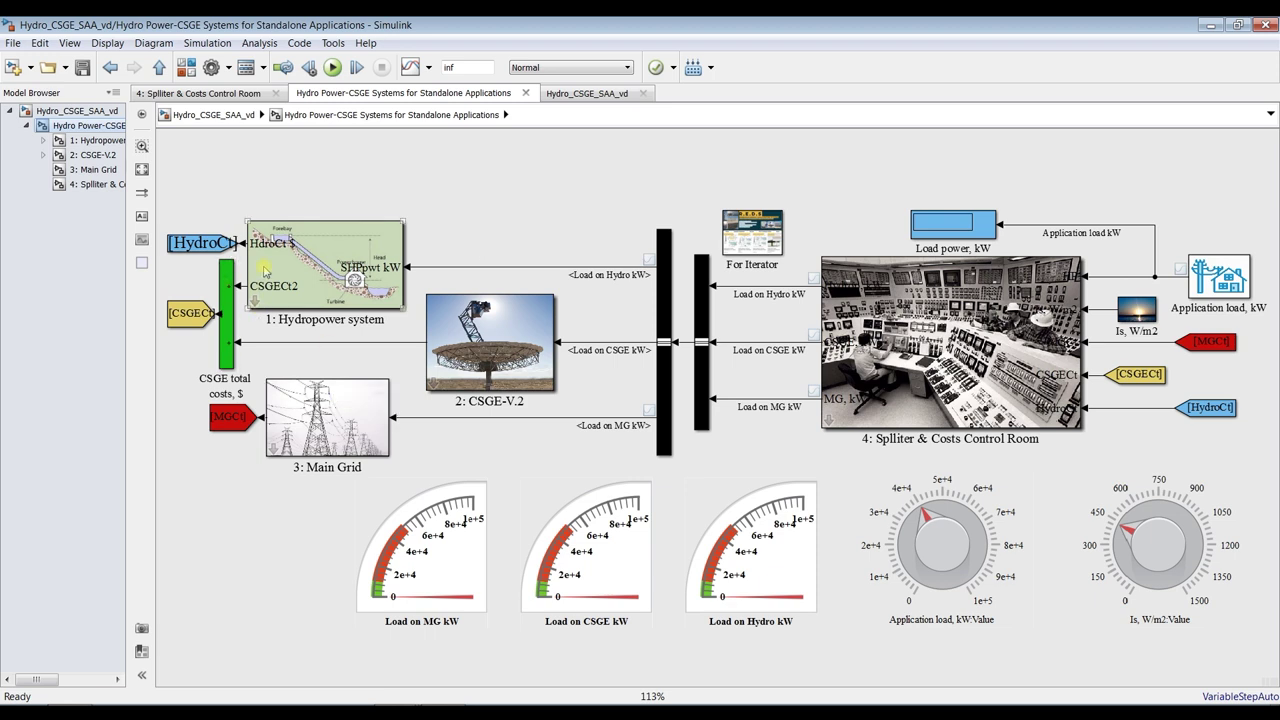
pyautogui.click(316, 264)
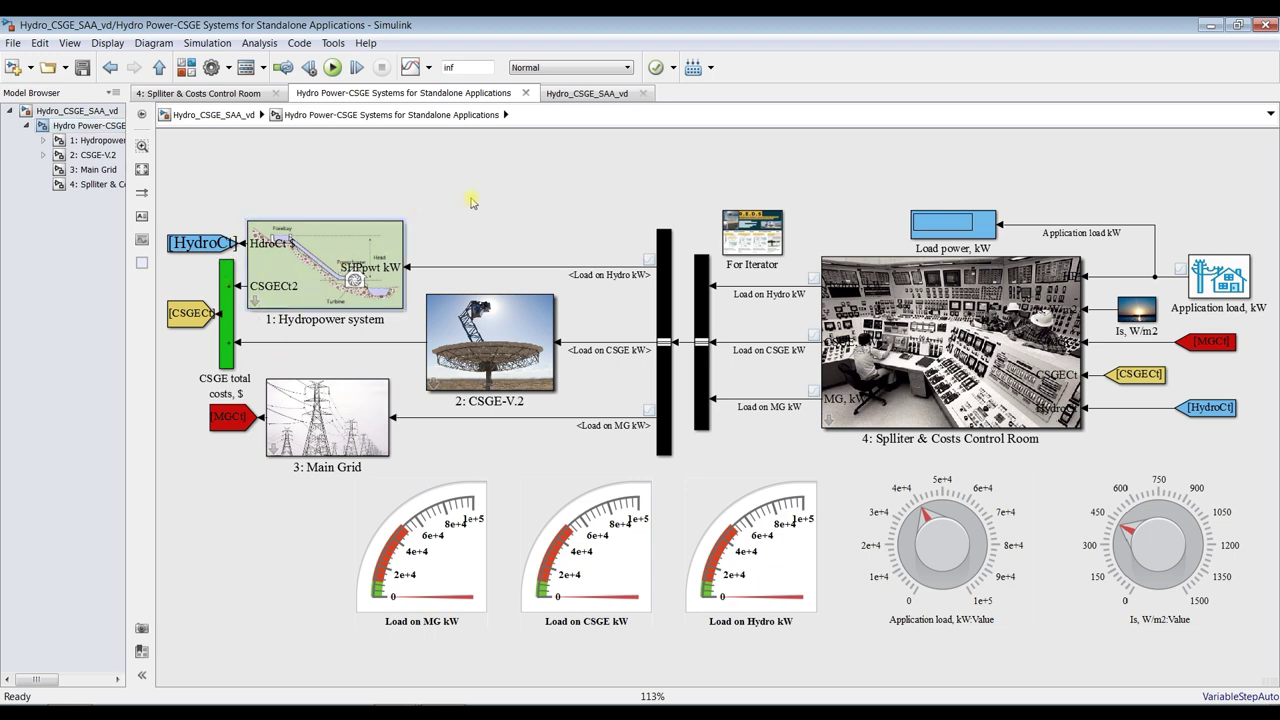
pyautogui.click(482, 334)
pyautogui.click(1137, 318)
pyautogui.doubleClick(531, 328)
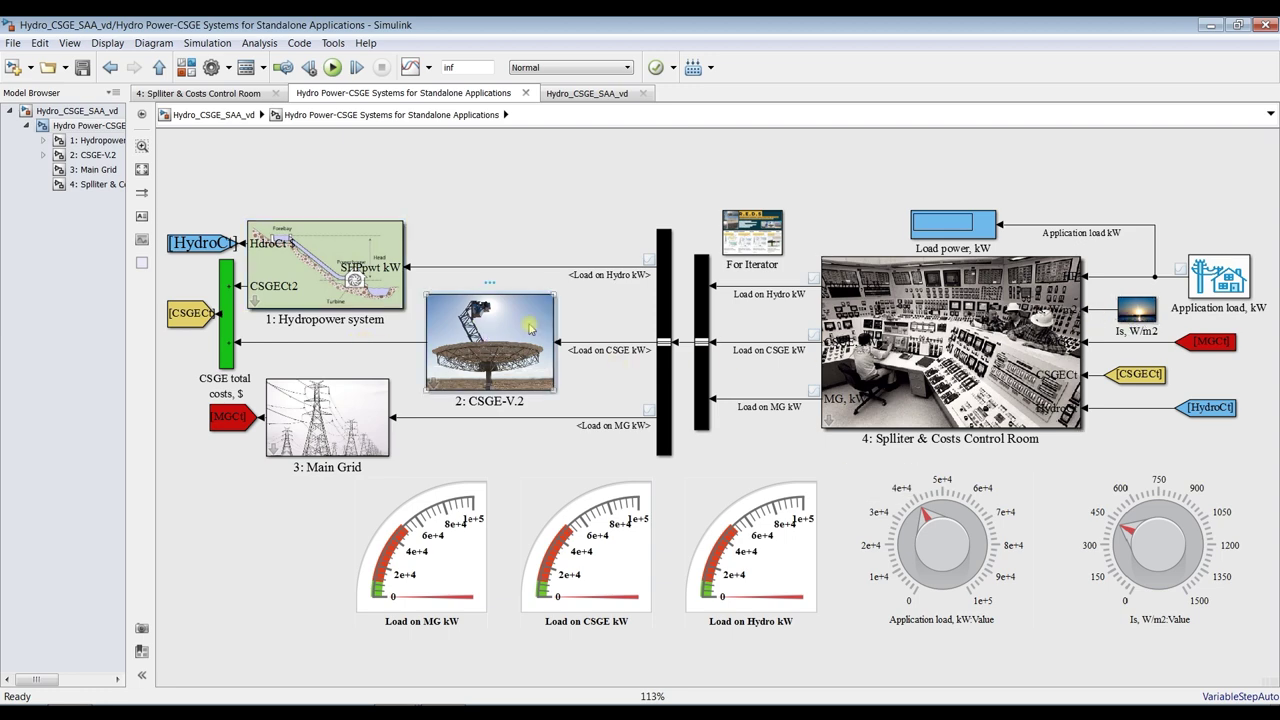
pyautogui.click(817, 440)
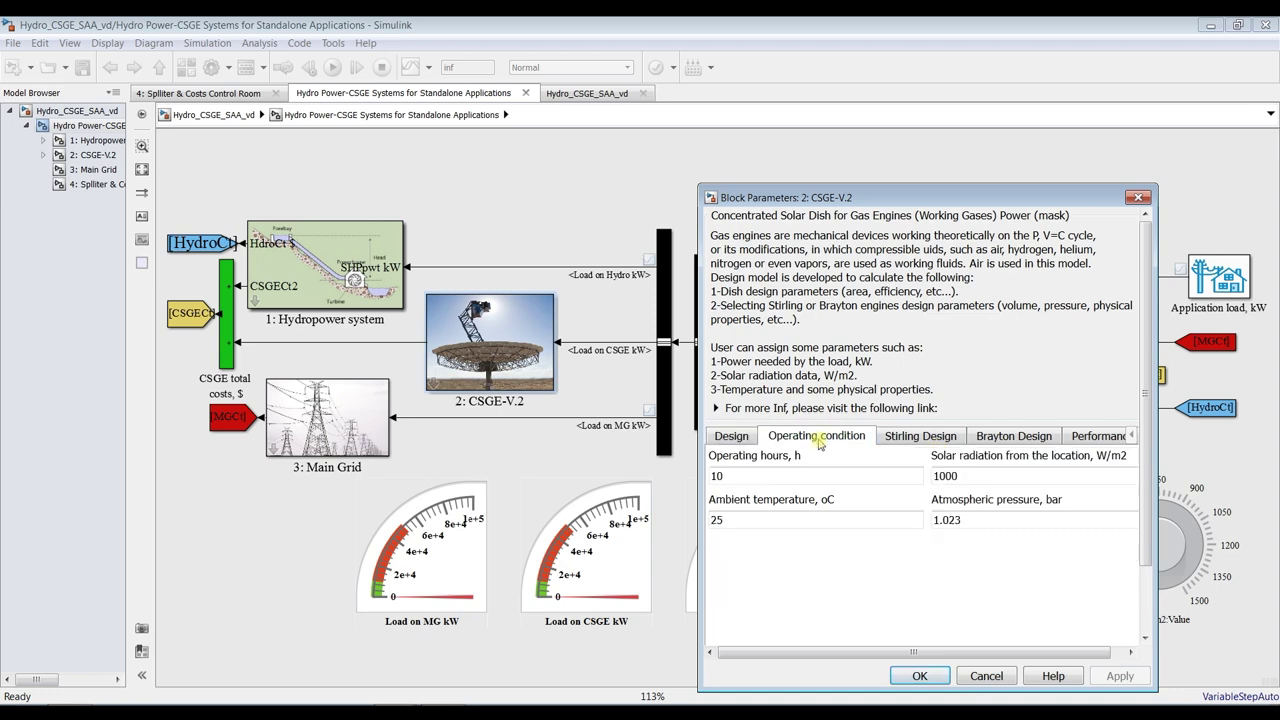
pyautogui.click(920, 677)
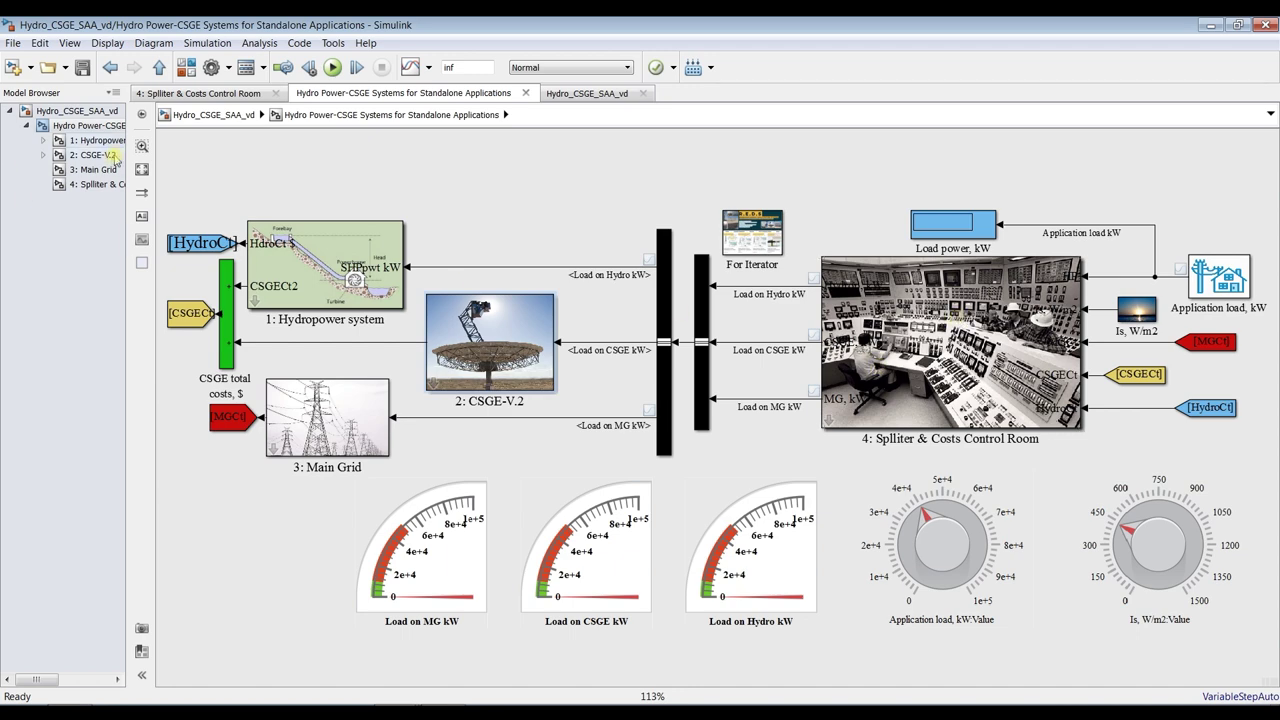
# Step: Look inside the Load conditions function block of the splitter and costs control room subsystem, and close its code editor
pyautogui.click(76, 182)
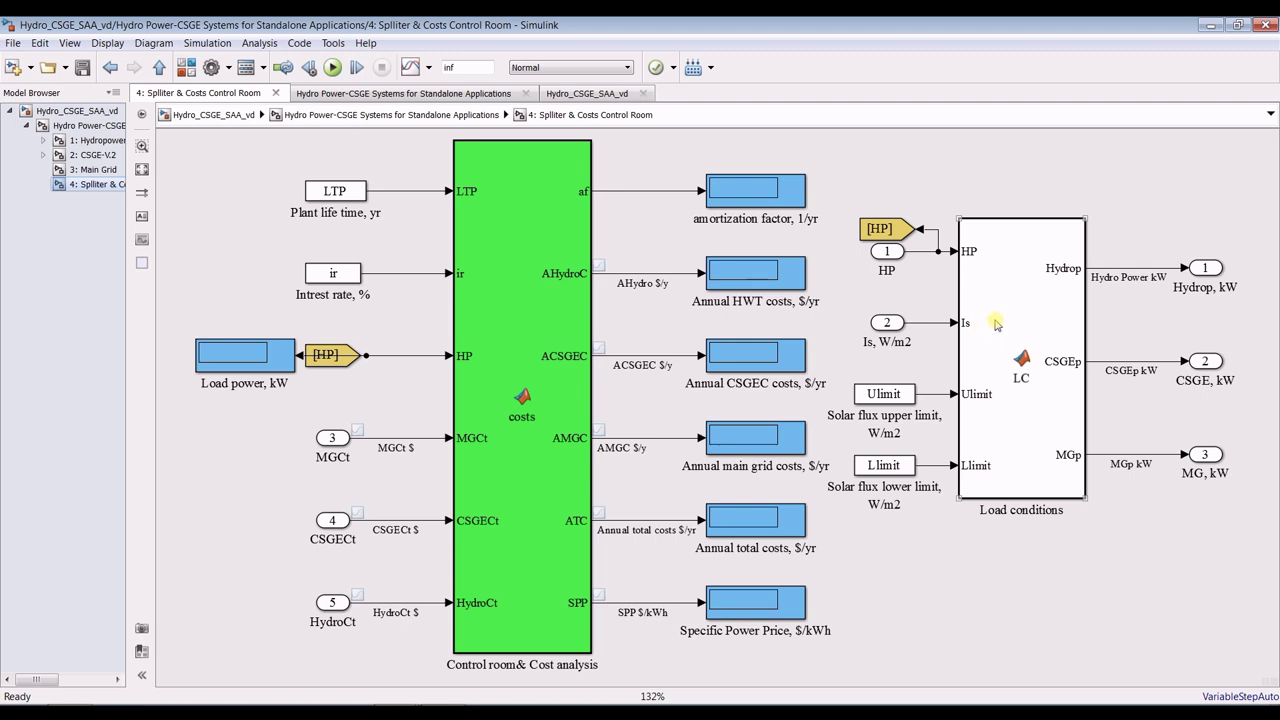
pyautogui.click(997, 276)
pyautogui.doubleClick(997, 276)
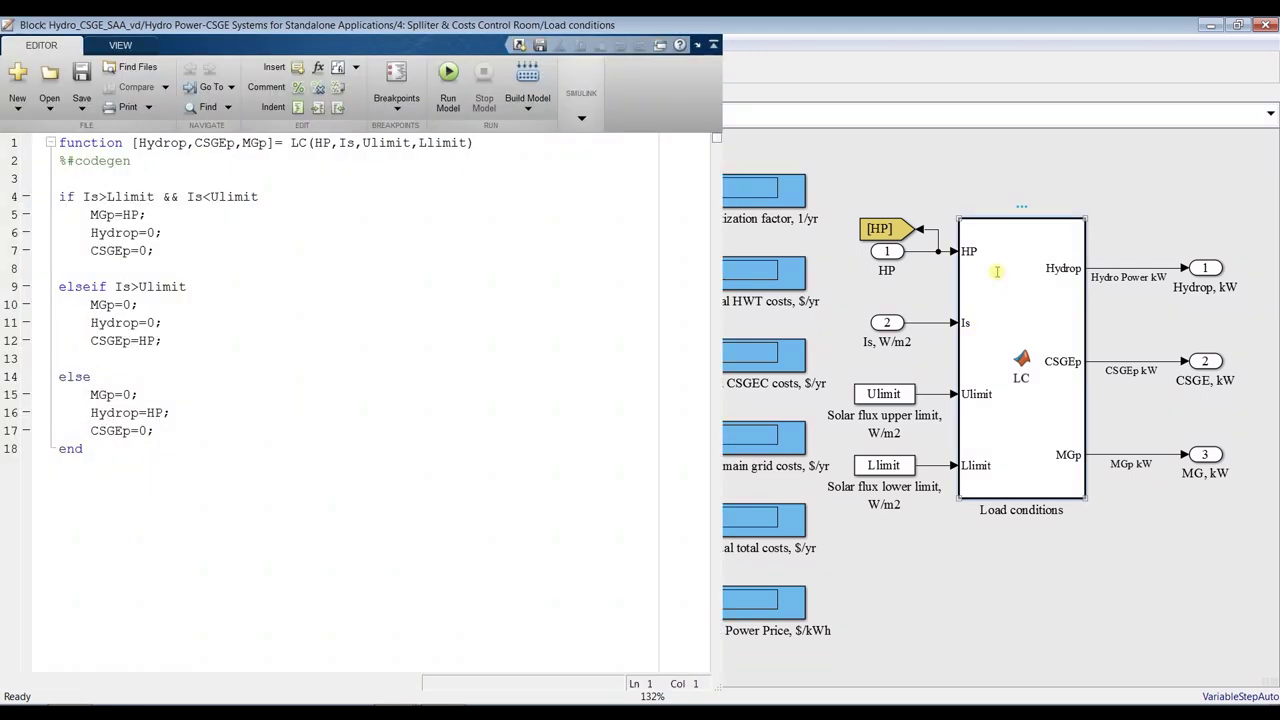
pyautogui.click(1265, 22)
# Step: Change the "Annual HWT costs, $/yr" display label to "Annual Hydro costs, $/yr" and save the model
pyautogui.click(760, 343)
pyautogui.click(757, 299)
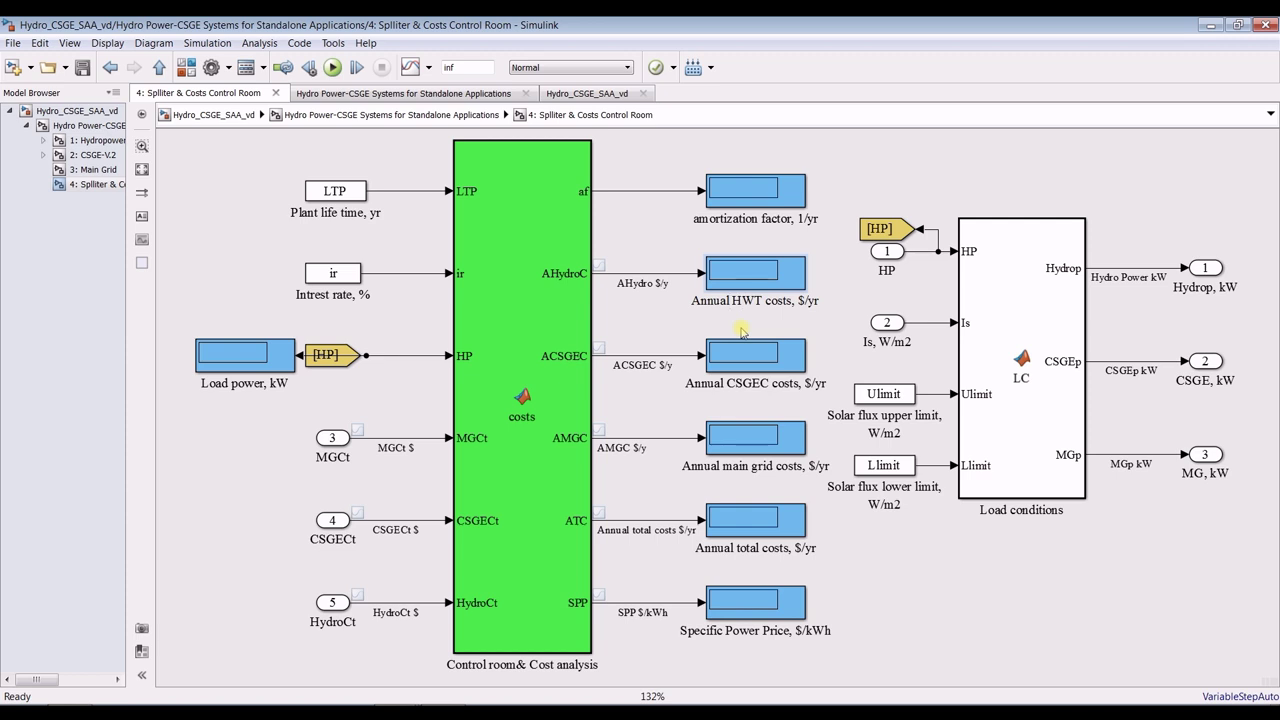
pyautogui.write('Hydro')
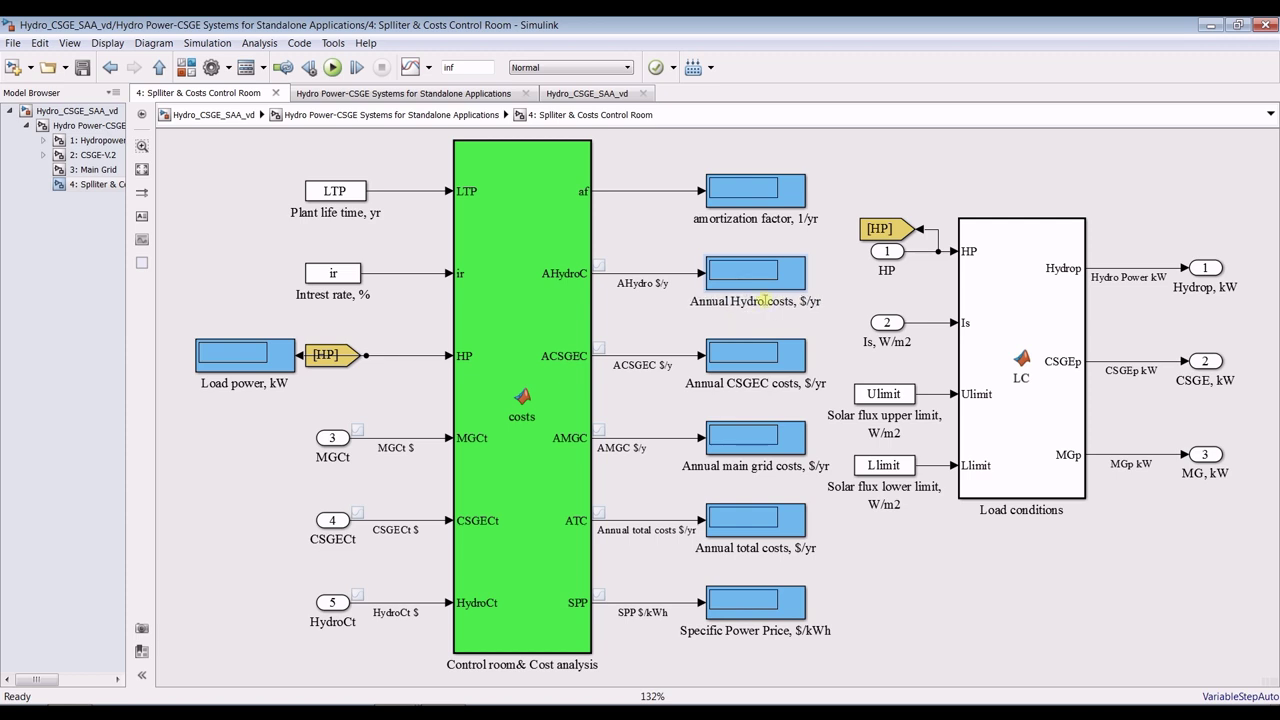
pyautogui.click(687, 322)
pyautogui.click(83, 67)
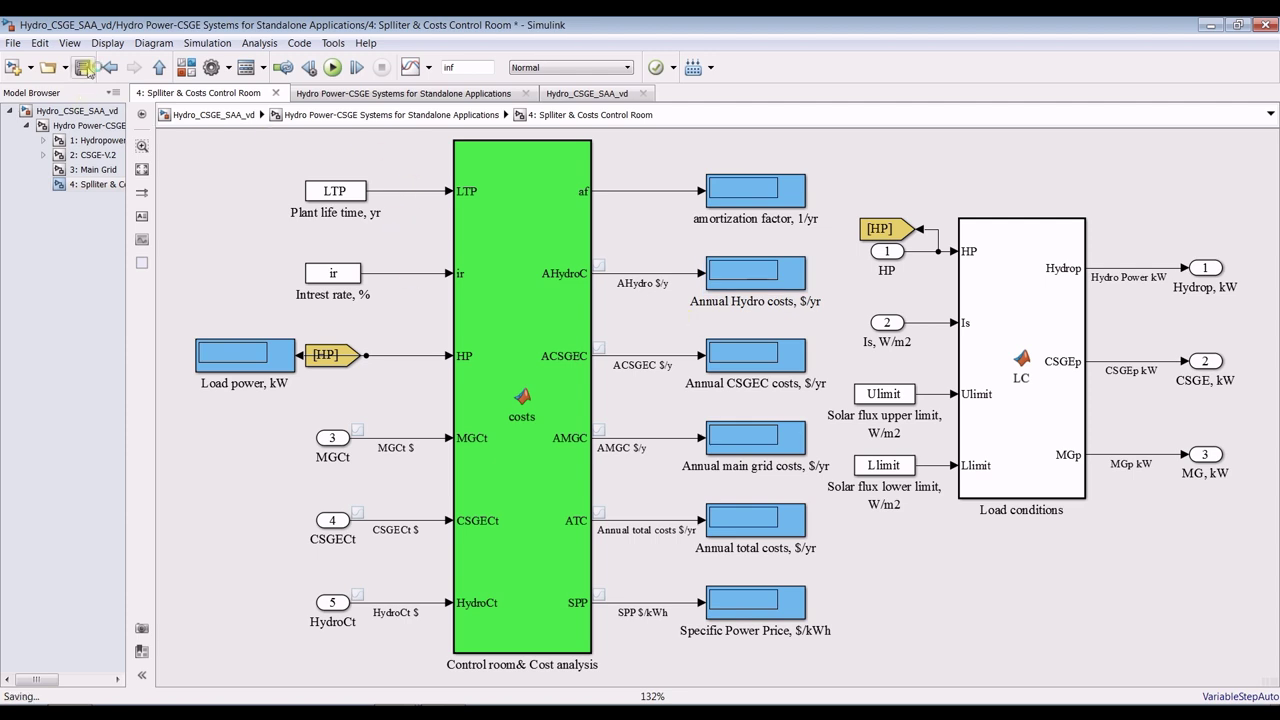
# Step: Open the Load conditions function code and examine the first branch, where Is lies between Llimit and Ulimit and MGp takes the load
pyautogui.doubleClick(990, 302)
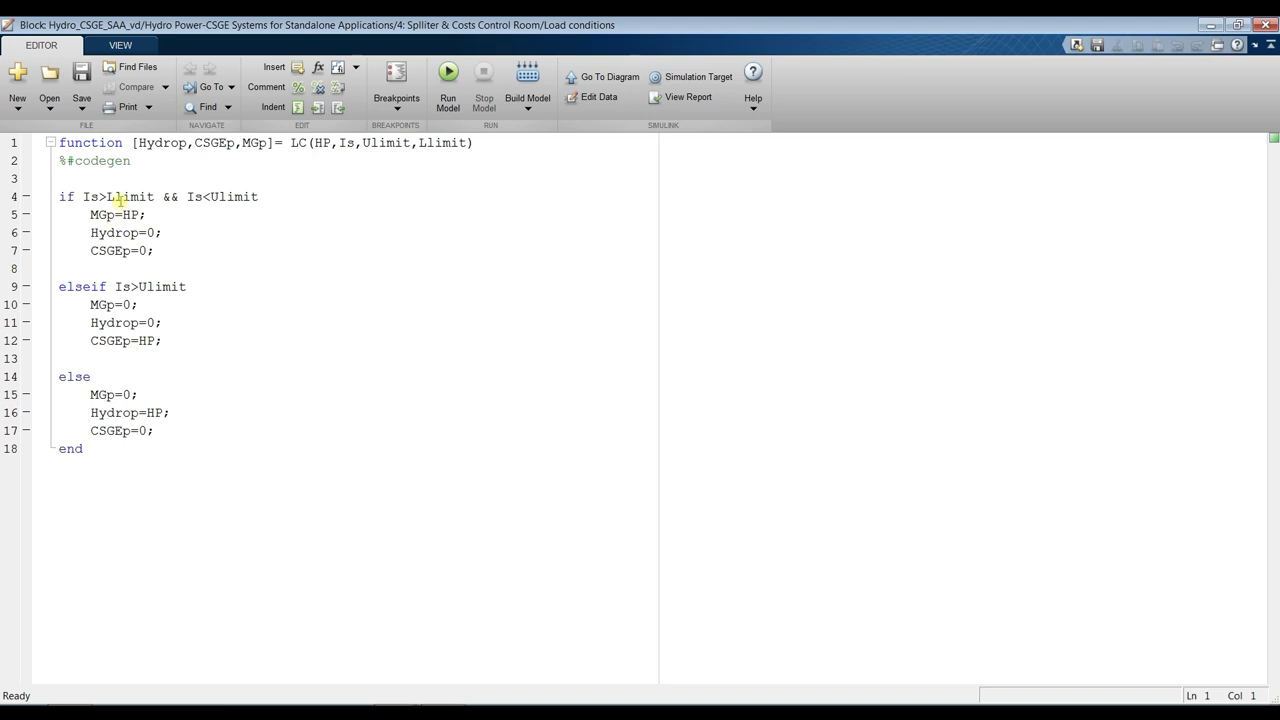
pyautogui.click(113, 196)
pyautogui.click(215, 196)
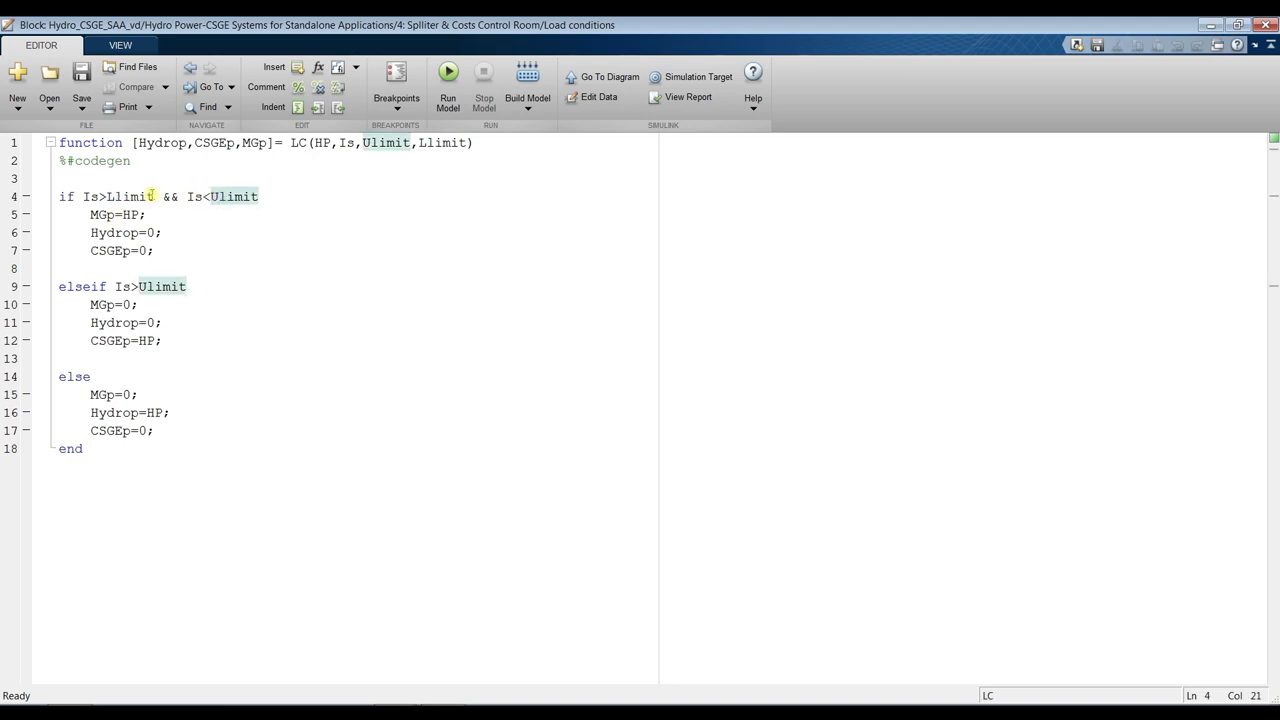
pyautogui.click(119, 196)
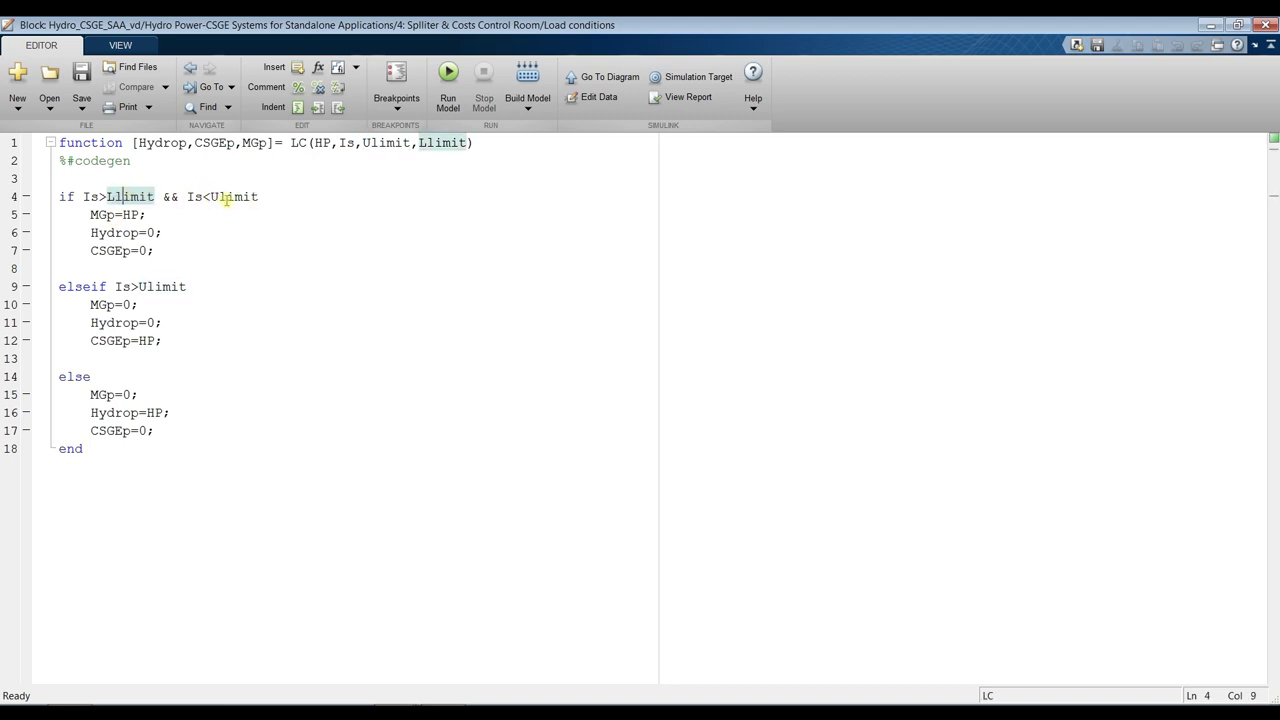
pyautogui.click(226, 196)
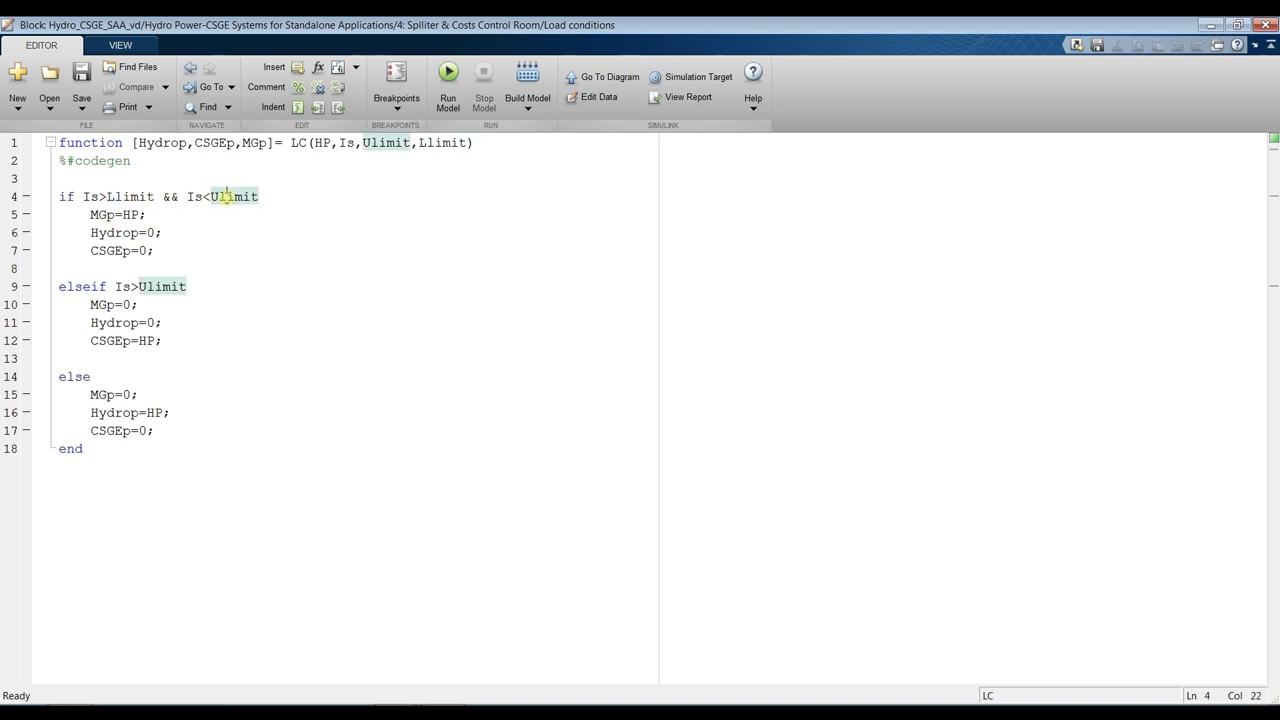
pyautogui.click(108, 213)
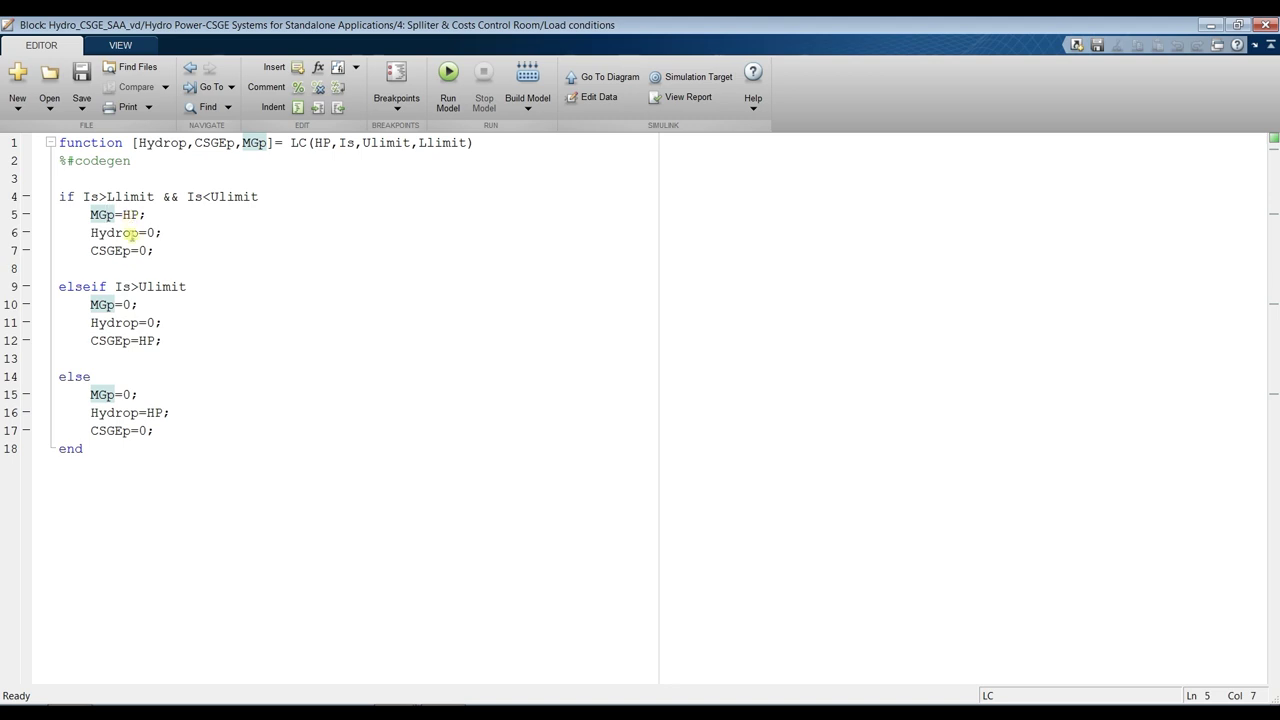
pyautogui.click(124, 250)
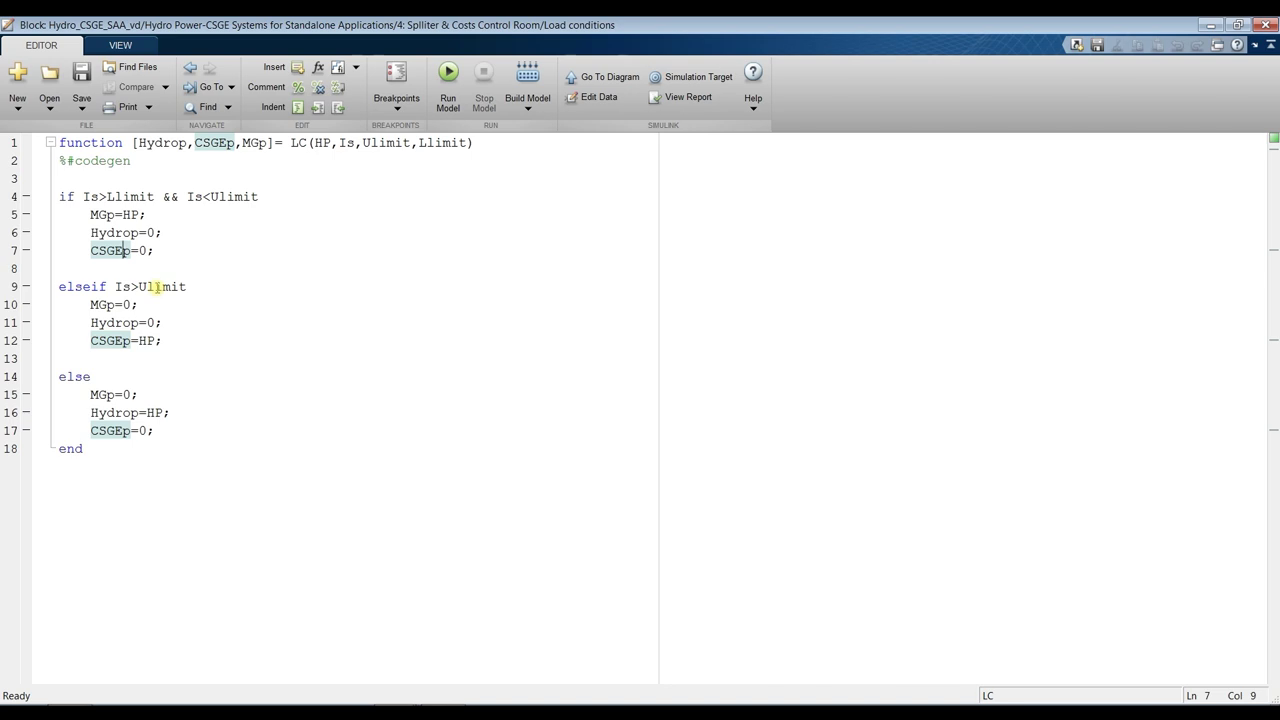
# Step: Examine the elseif Is>Ulimit branch and the else branch of the Load conditions code, and close the code editor
pyautogui.click(157, 287)
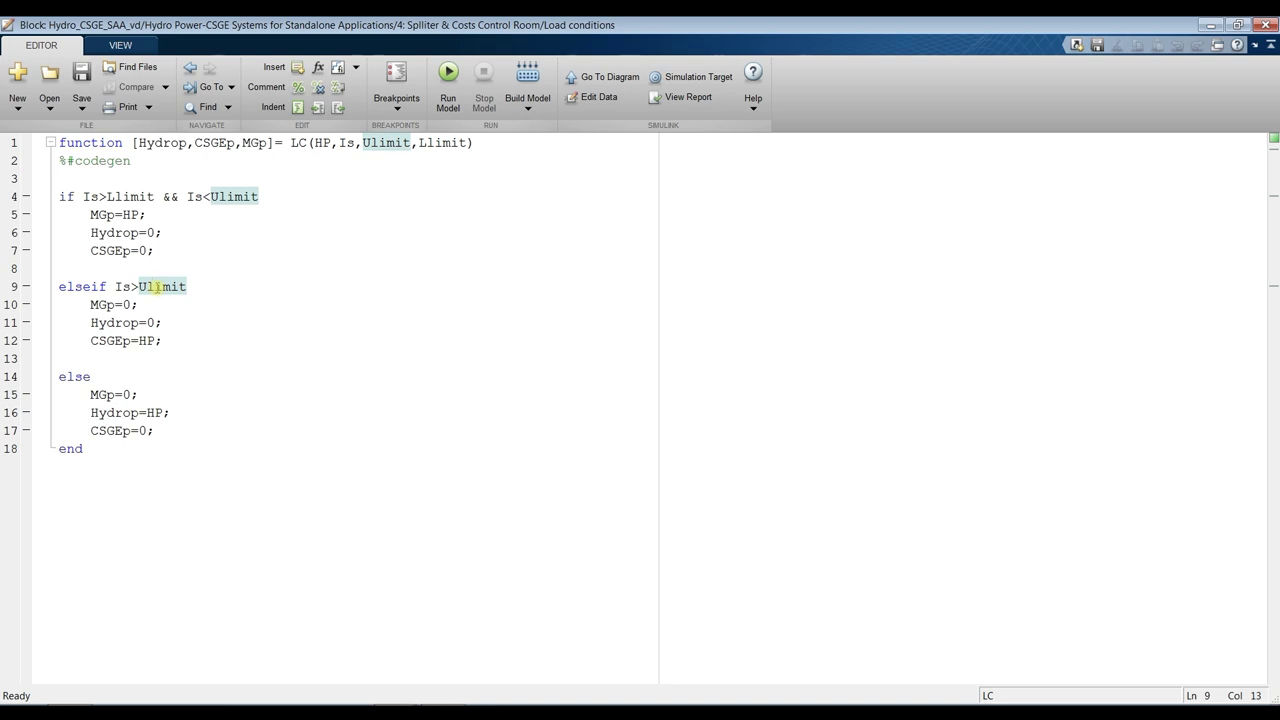
pyautogui.click(122, 341)
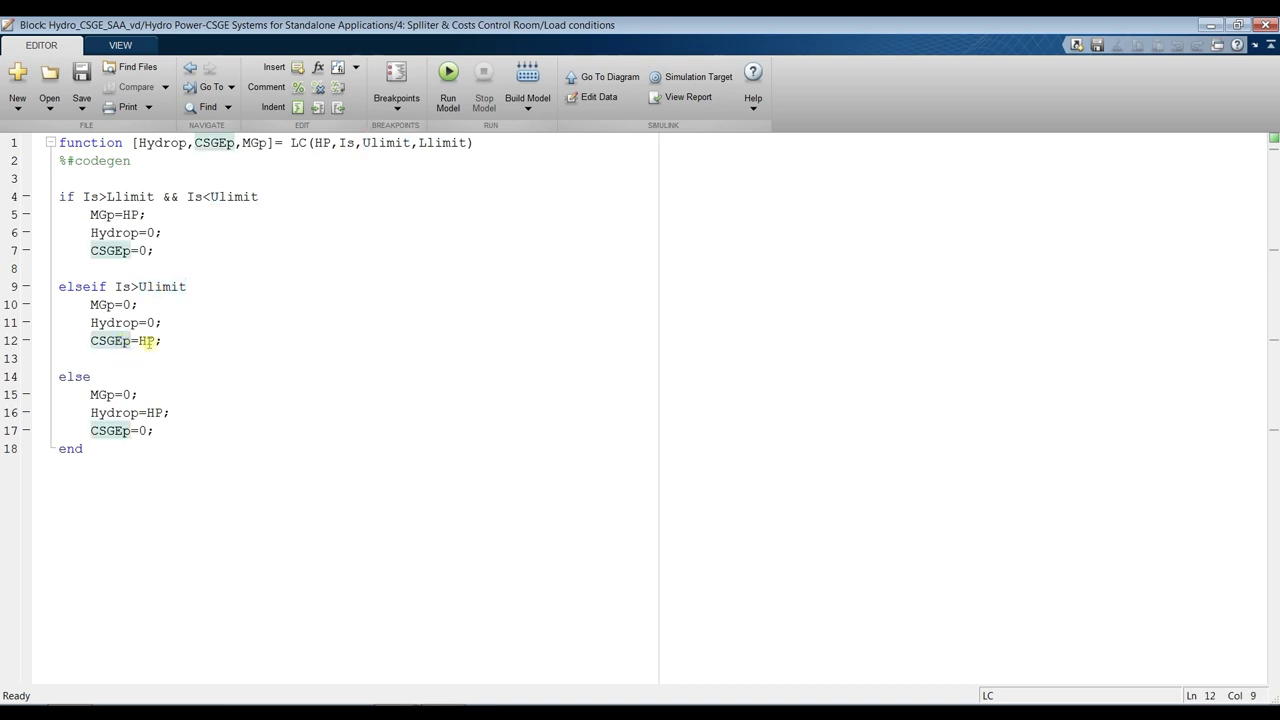
pyautogui.click(121, 323)
pyautogui.click(117, 304)
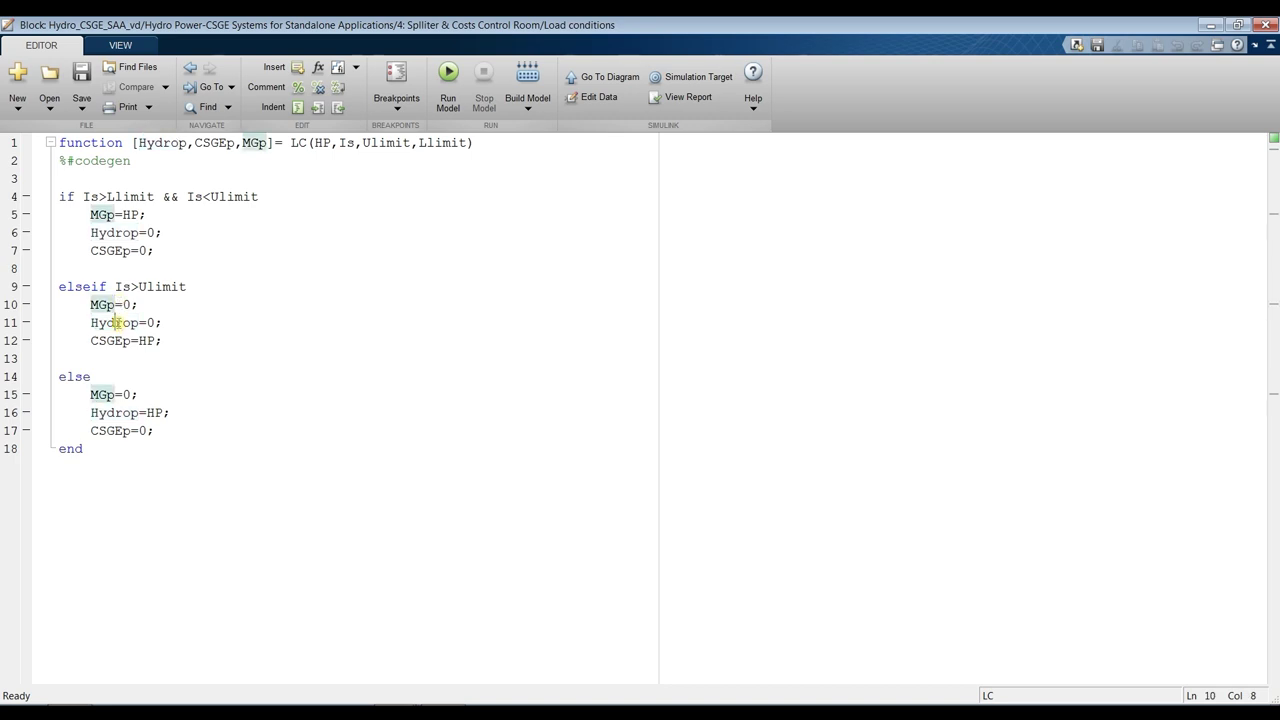
pyautogui.click(117, 323)
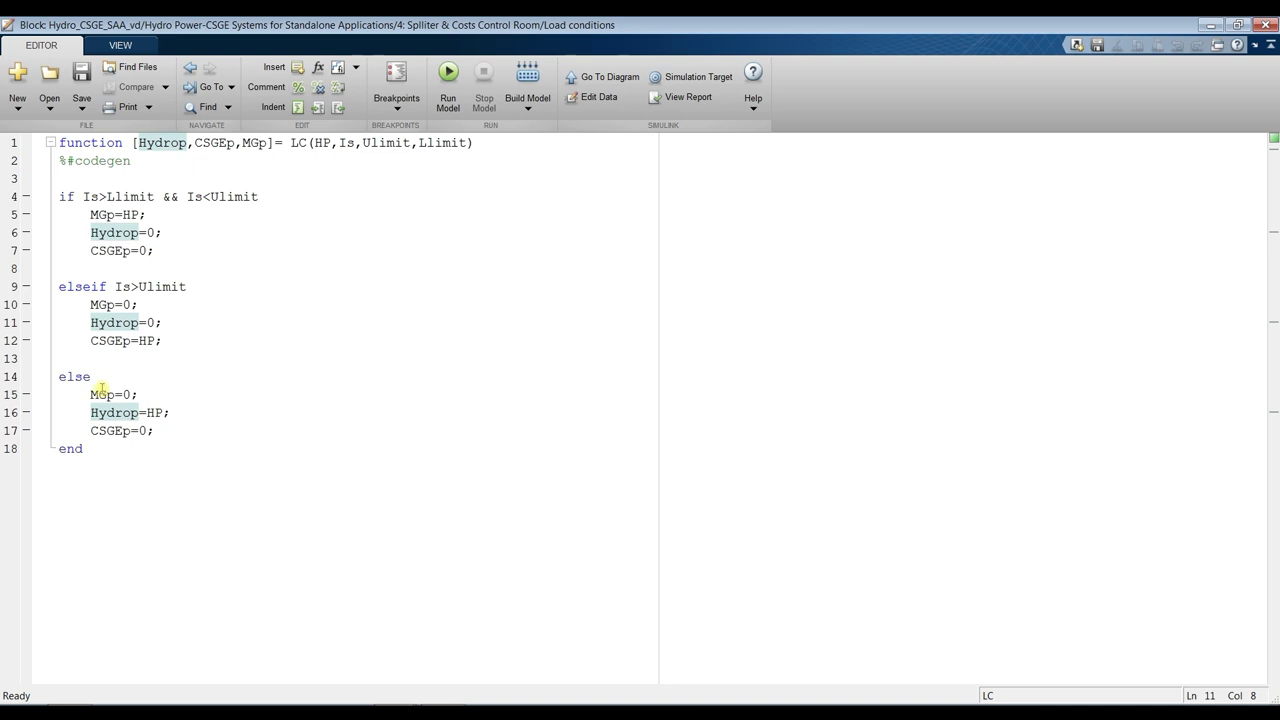
pyautogui.click(120, 430)
pyautogui.click(115, 412)
pyautogui.click(1265, 24)
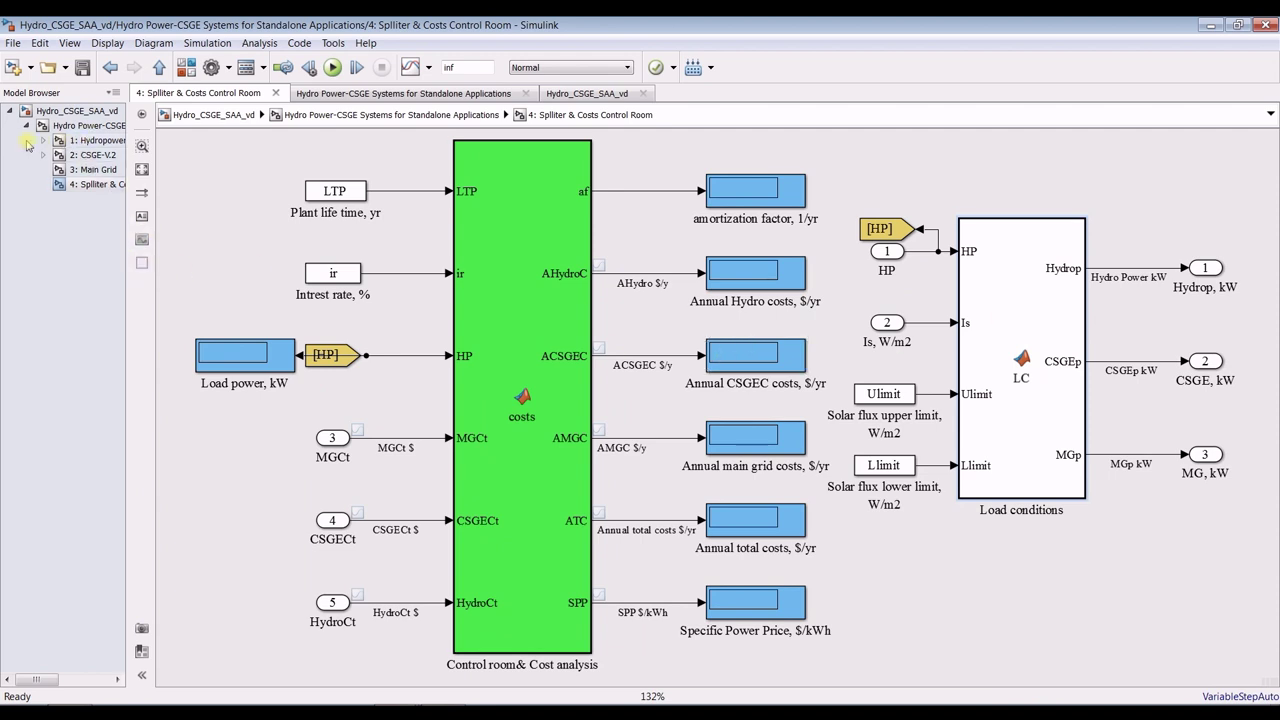
# Step: From the main system diagram, open the Splitter & Costs Control Room block parameters and review its design and cost settings
pyautogui.click(86, 126)
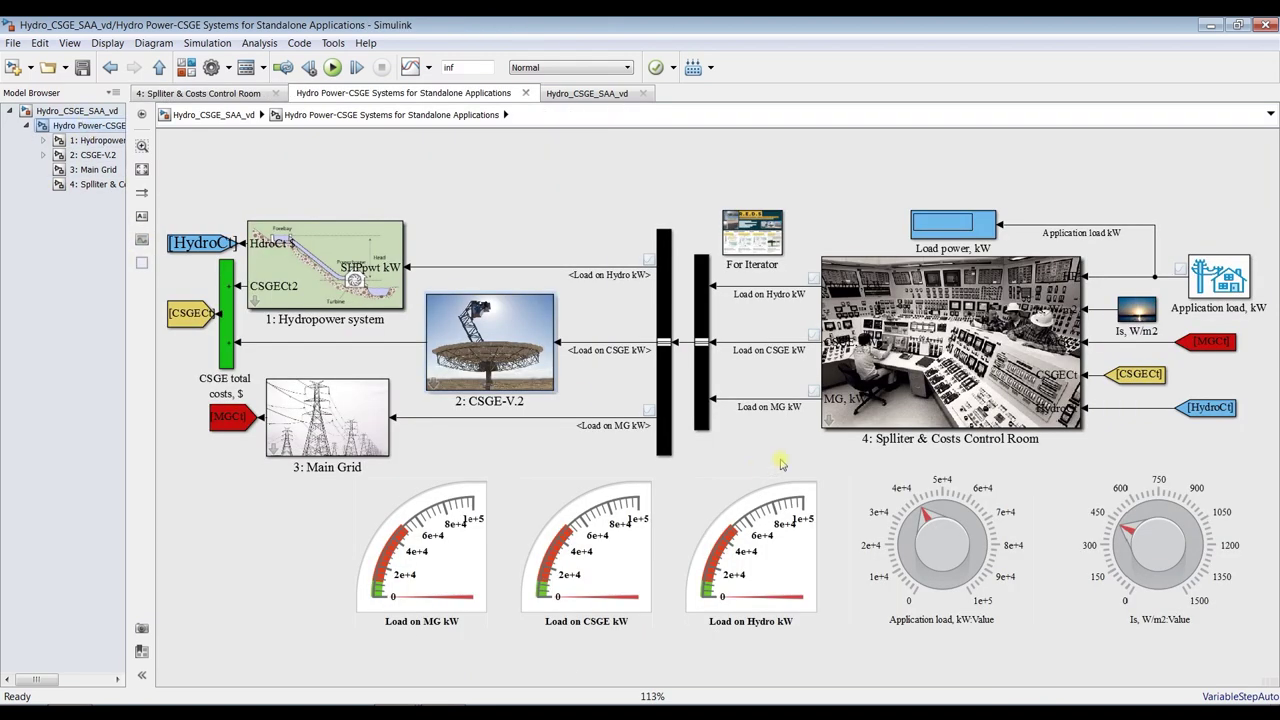
pyautogui.doubleClick(468, 67)
pyautogui.doubleClick(1042, 318)
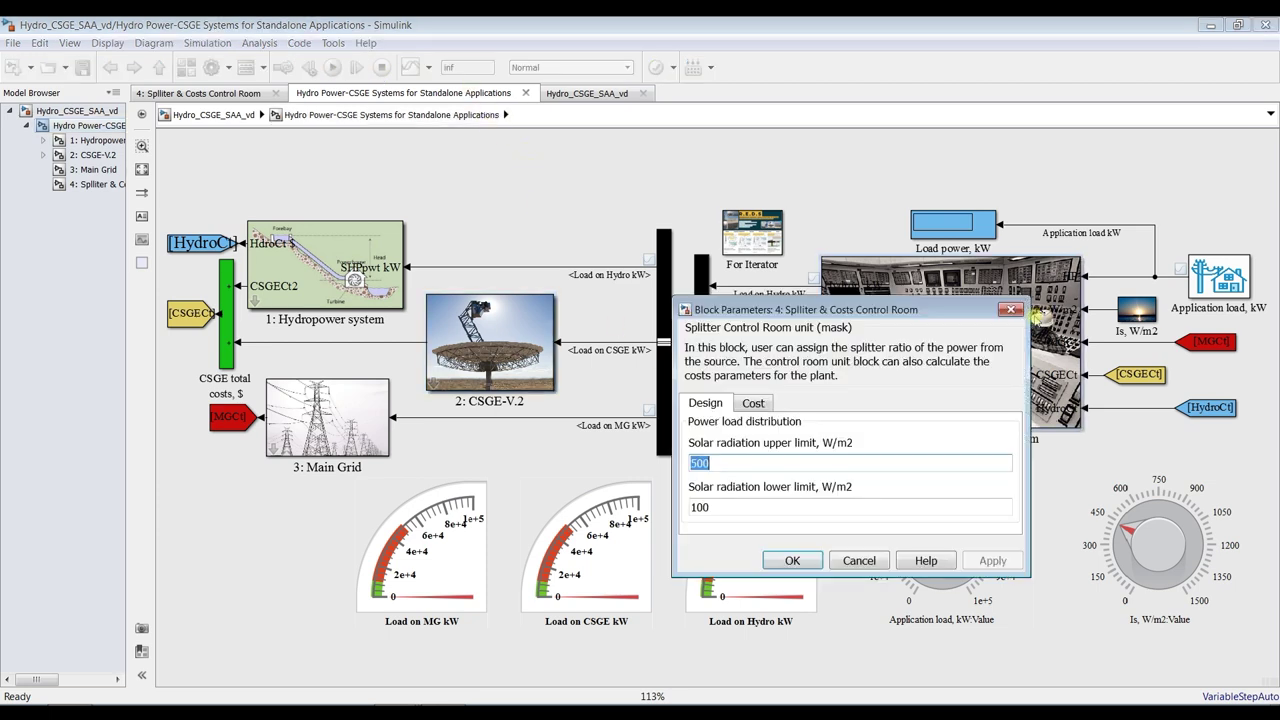
pyautogui.doubleClick(728, 509)
pyautogui.doubleClick(730, 462)
pyautogui.doubleClick(727, 508)
pyautogui.doubleClick(716, 458)
pyautogui.click(749, 404)
pyautogui.click(708, 405)
# Step: Compare the upper and lower solar radiation limits in the splitter block's design settings and accept them
pyautogui.doubleClick(720, 463)
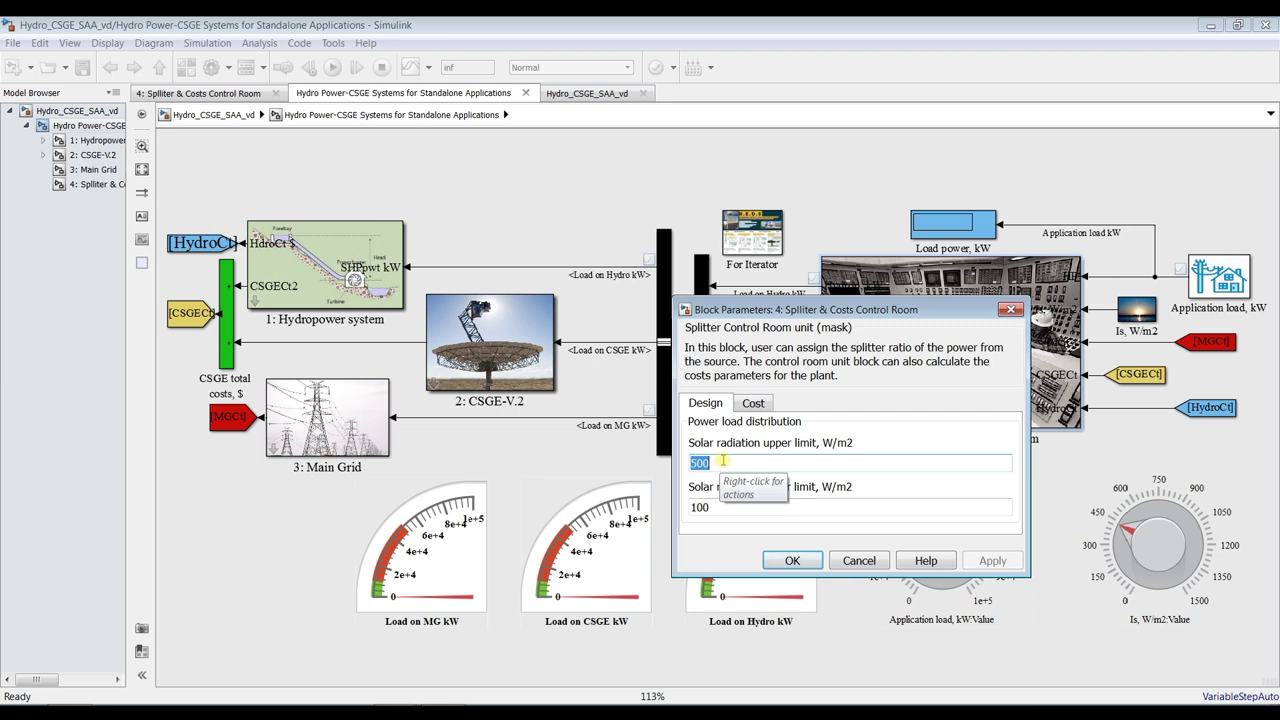
pyautogui.doubleClick(722, 506)
pyautogui.doubleClick(722, 465)
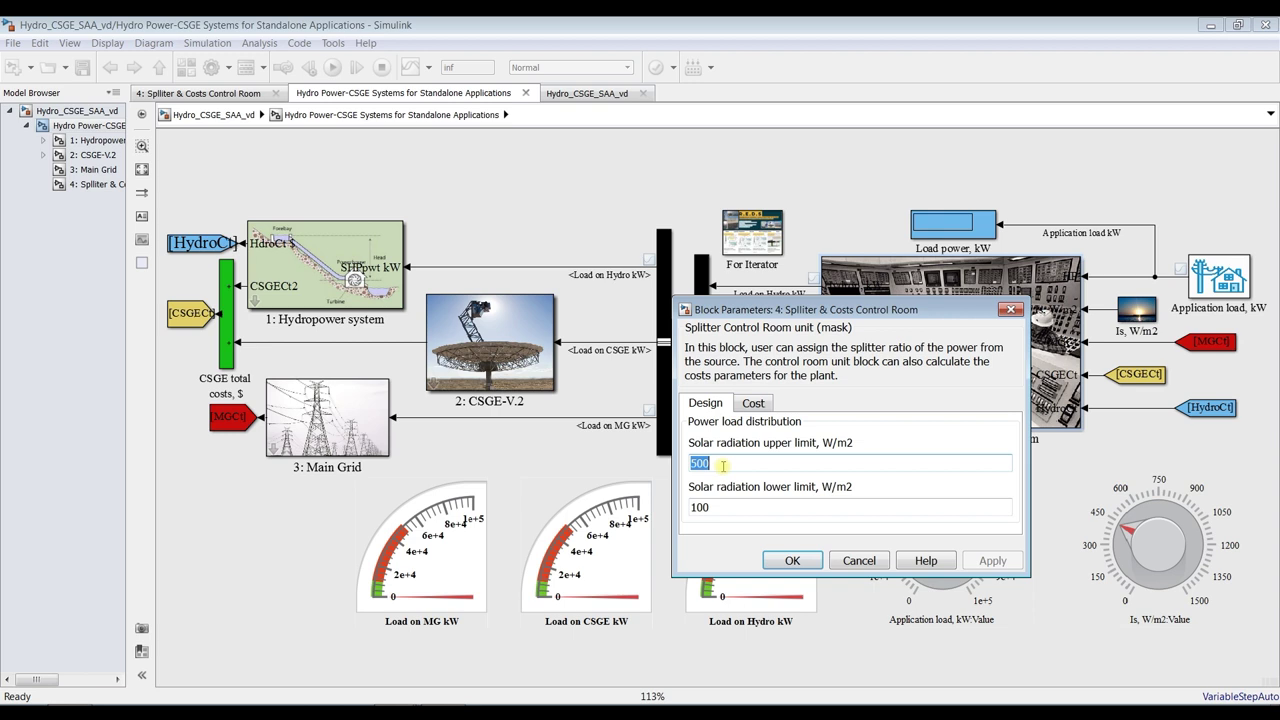
pyautogui.doubleClick(722, 505)
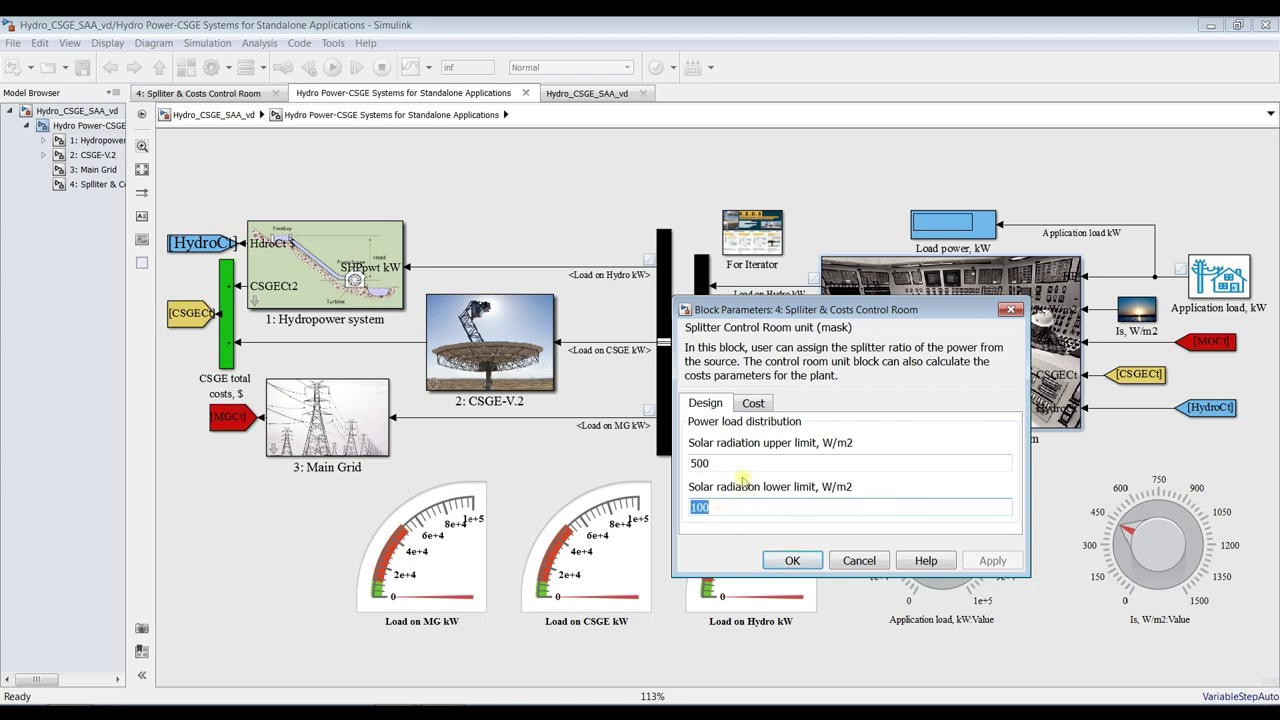
pyautogui.doubleClick(719, 463)
pyautogui.doubleClick(712, 508)
pyautogui.doubleClick(714, 463)
pyautogui.doubleClick(707, 507)
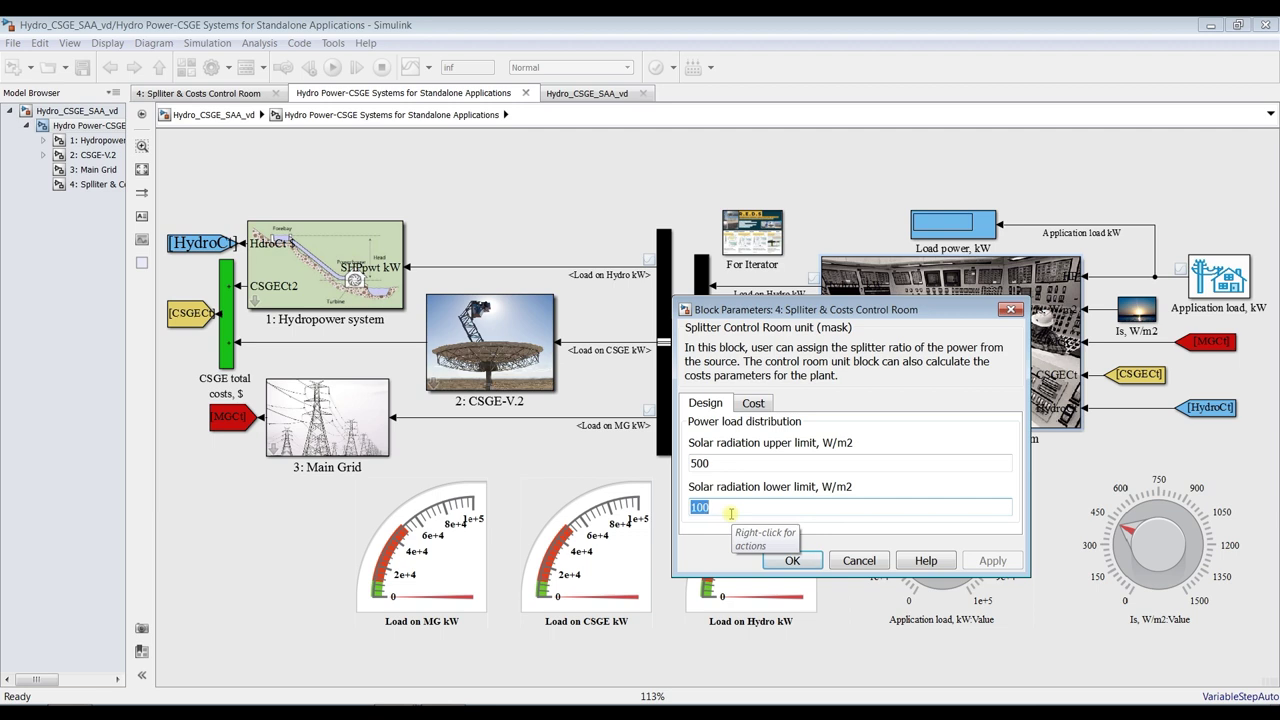
pyautogui.click(792, 560)
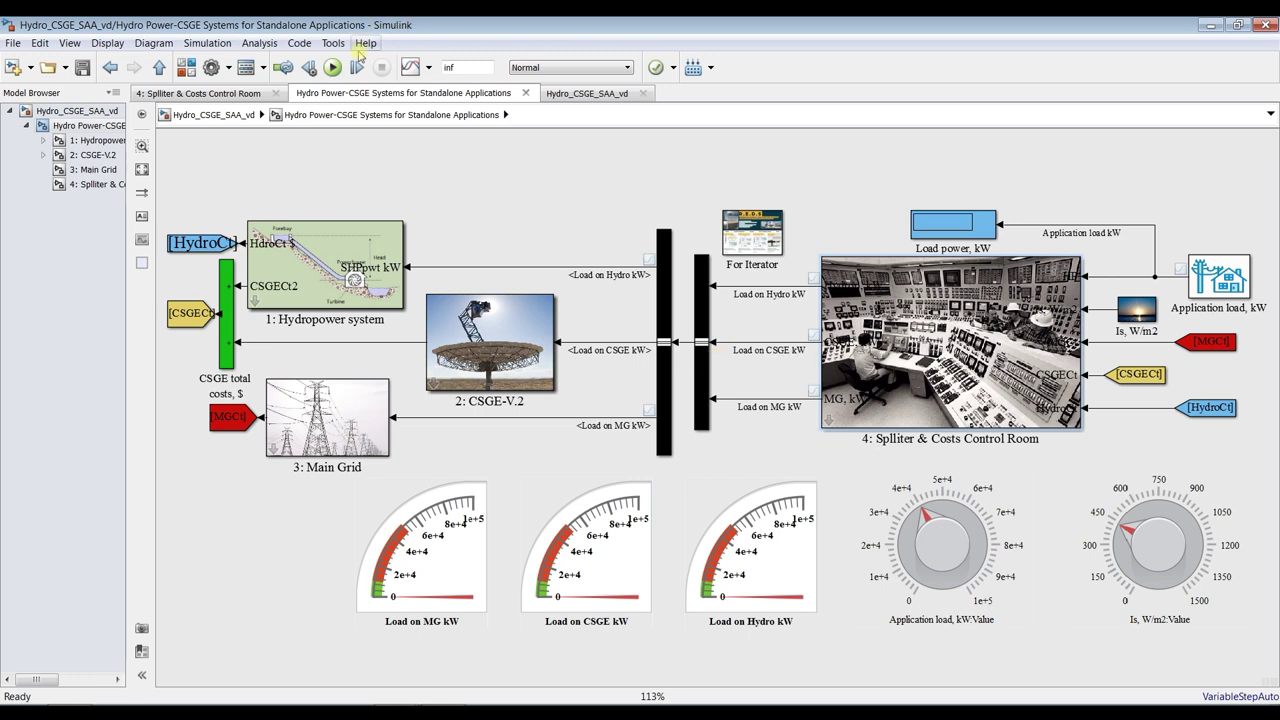
# Step: Check the application load and Is knobs on the main diagram, and start the simulation
pyautogui.click(1182, 552)
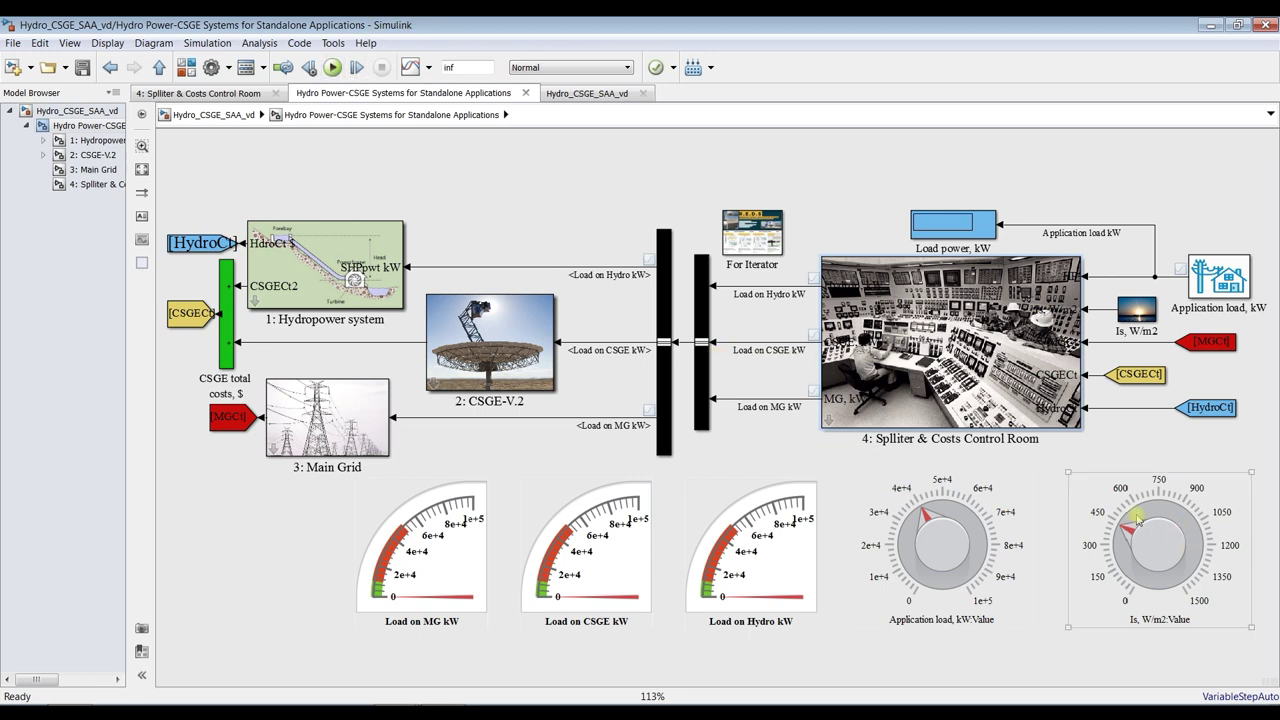
pyautogui.click(876, 513)
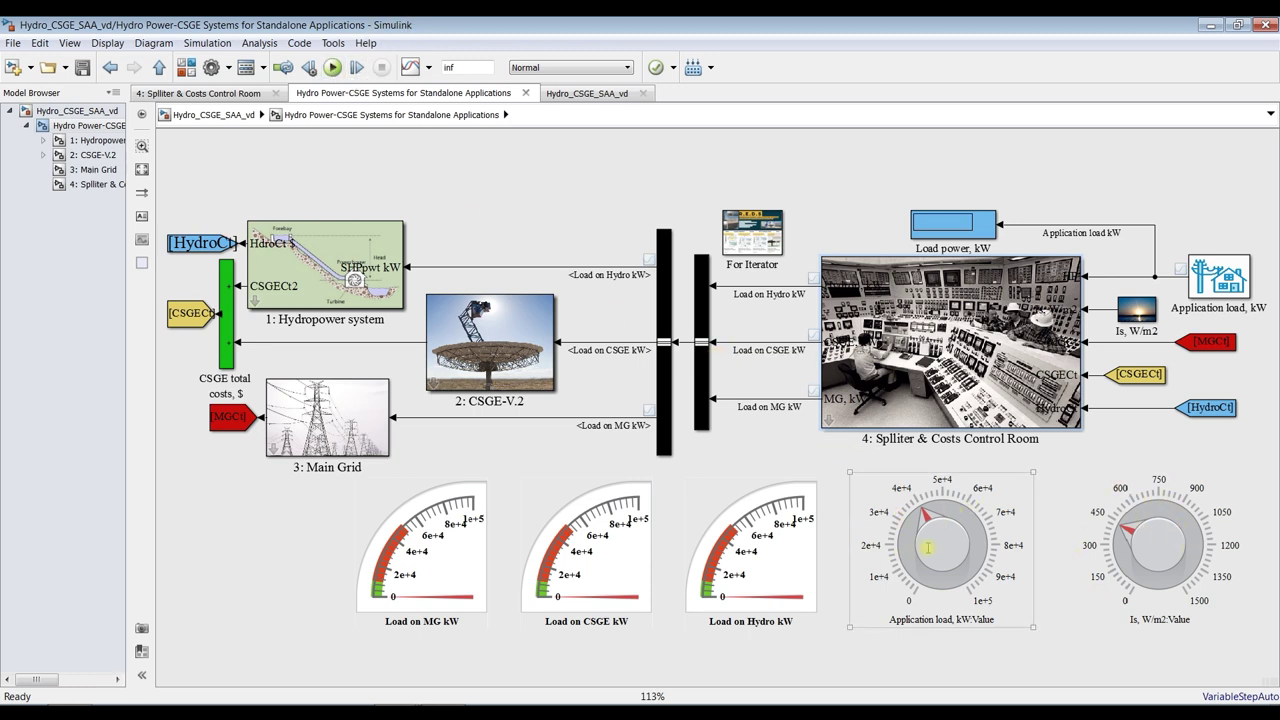
pyautogui.click(1100, 540)
pyautogui.click(775, 432)
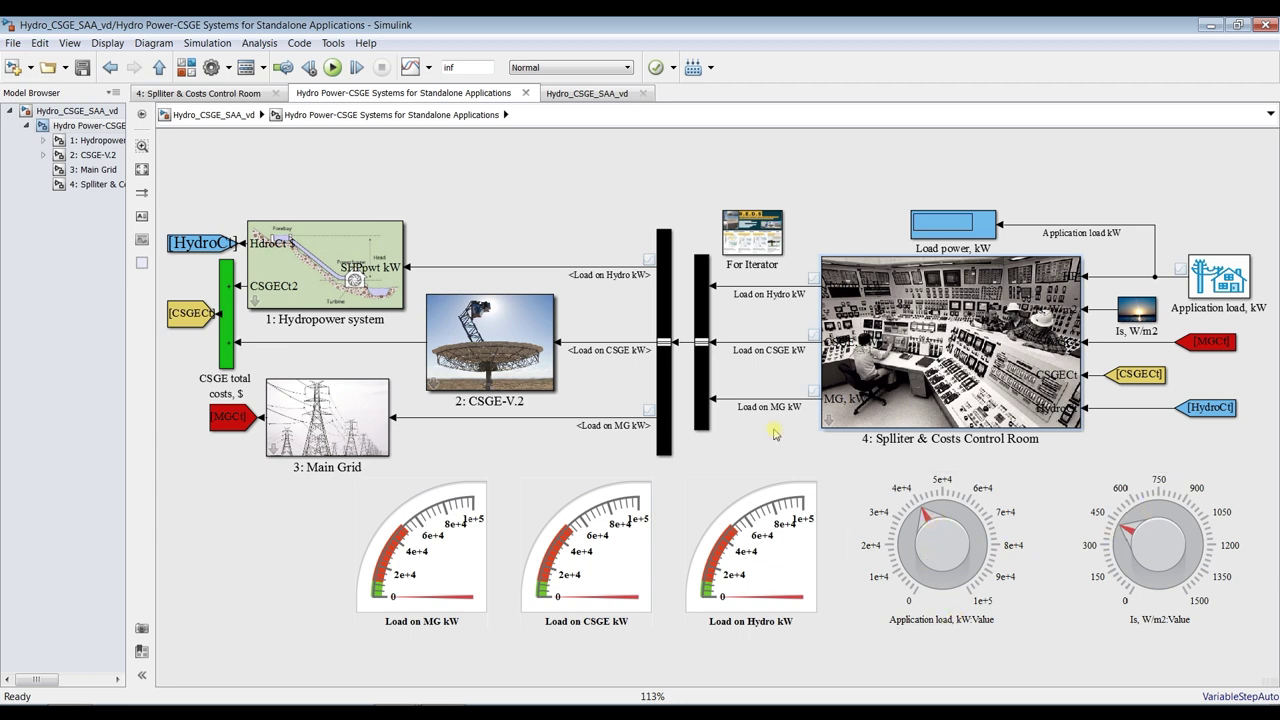
pyautogui.click(333, 67)
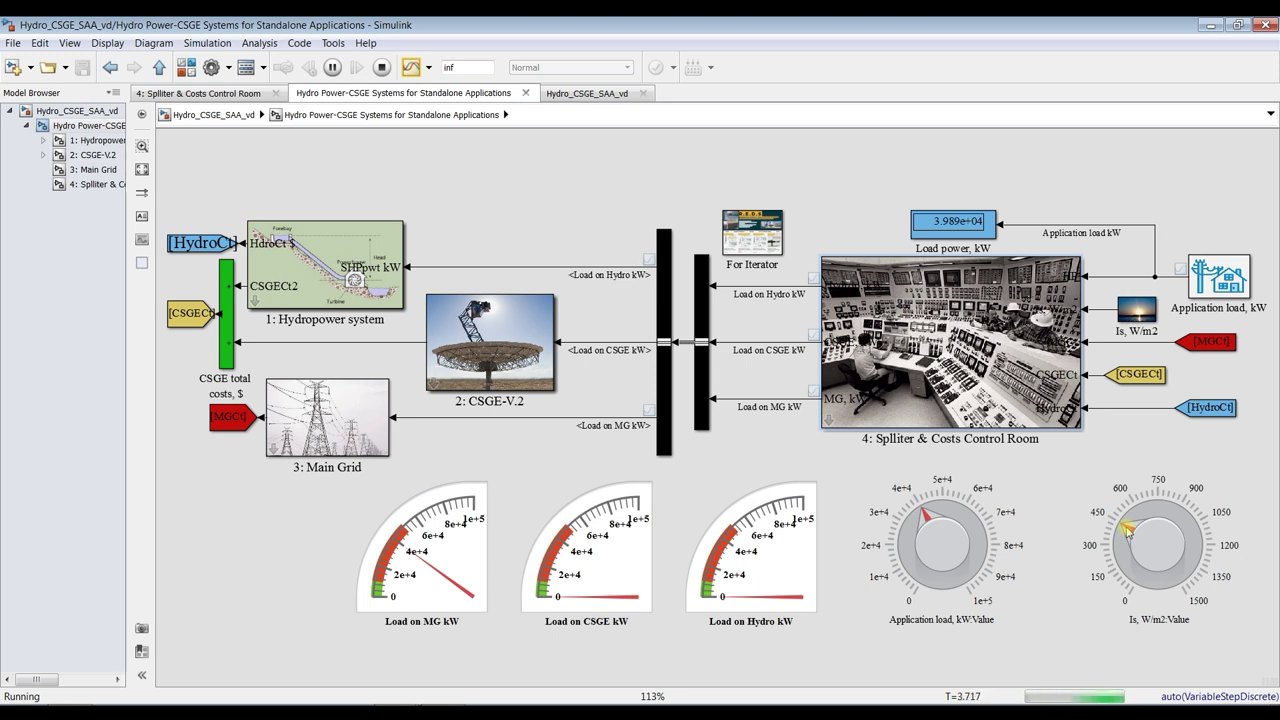
# Step: While the simulation runs, raise solar radiation to about 1000 W/m2 and lower the load to about 18,380 kW, ending near 0 W/m2 and 39,670 kW
pyautogui.moveTo(1126, 530); pyautogui.dragTo(1132, 522)
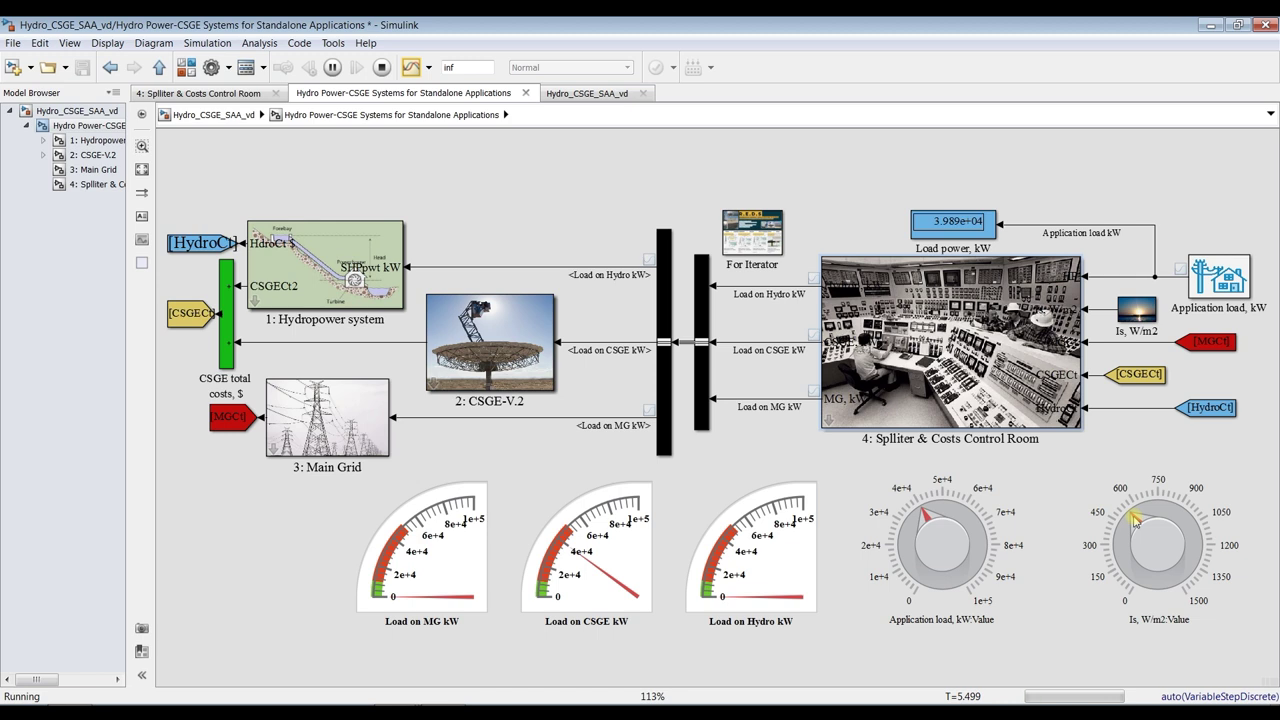
pyautogui.moveTo(1133, 518); pyautogui.dragTo(1174, 539)
pyautogui.moveTo(930, 515); pyautogui.dragTo(918, 553)
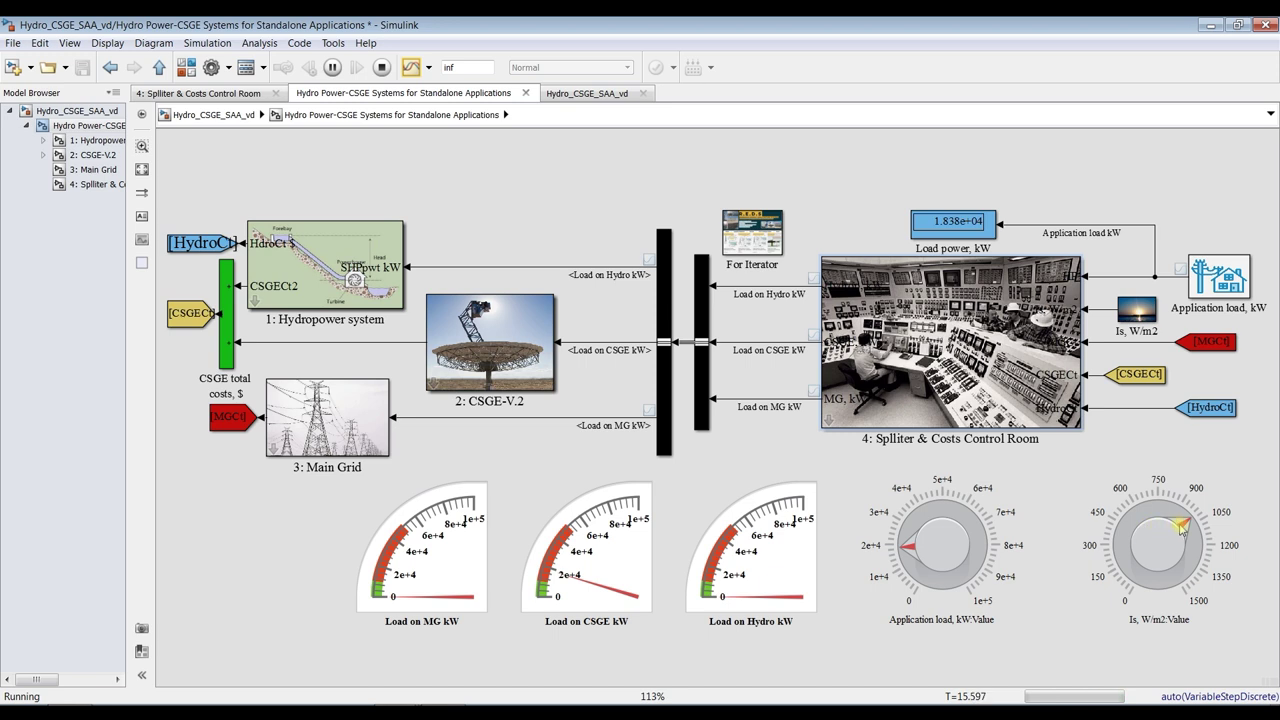
pyautogui.moveTo(1180, 528); pyautogui.dragTo(1141, 575)
pyautogui.moveTo(904, 552); pyautogui.dragTo(920, 510)
# Step: Stop the simulation, check the cost displays in the Splitter & Costs Control Room subsystem, and return to the main system diagram
pyautogui.click(381, 67)
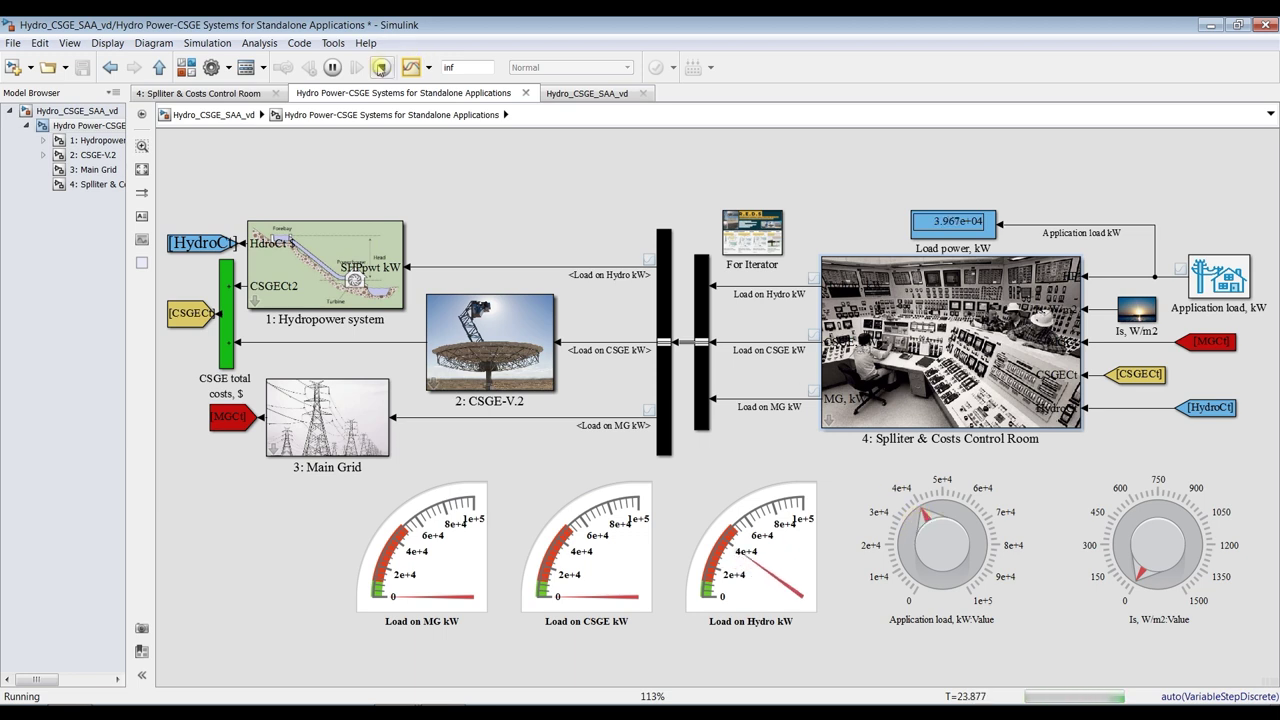
pyautogui.click(88, 184)
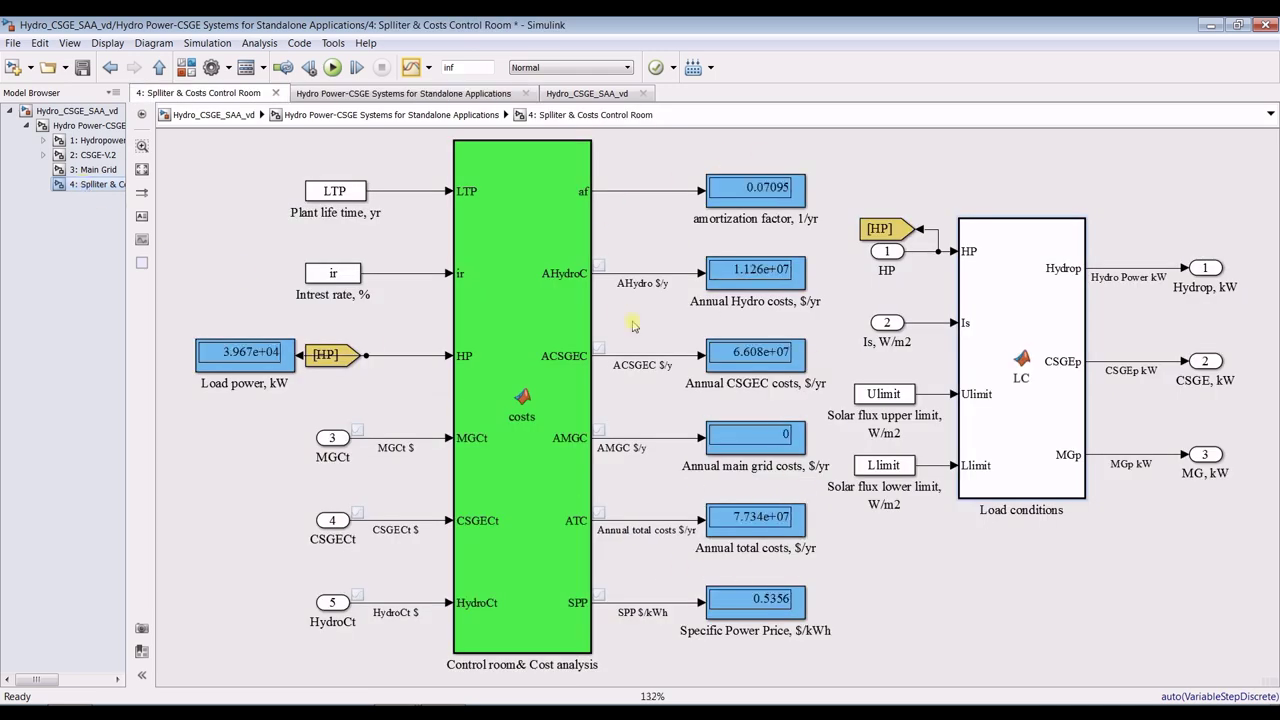
pyautogui.click(95, 126)
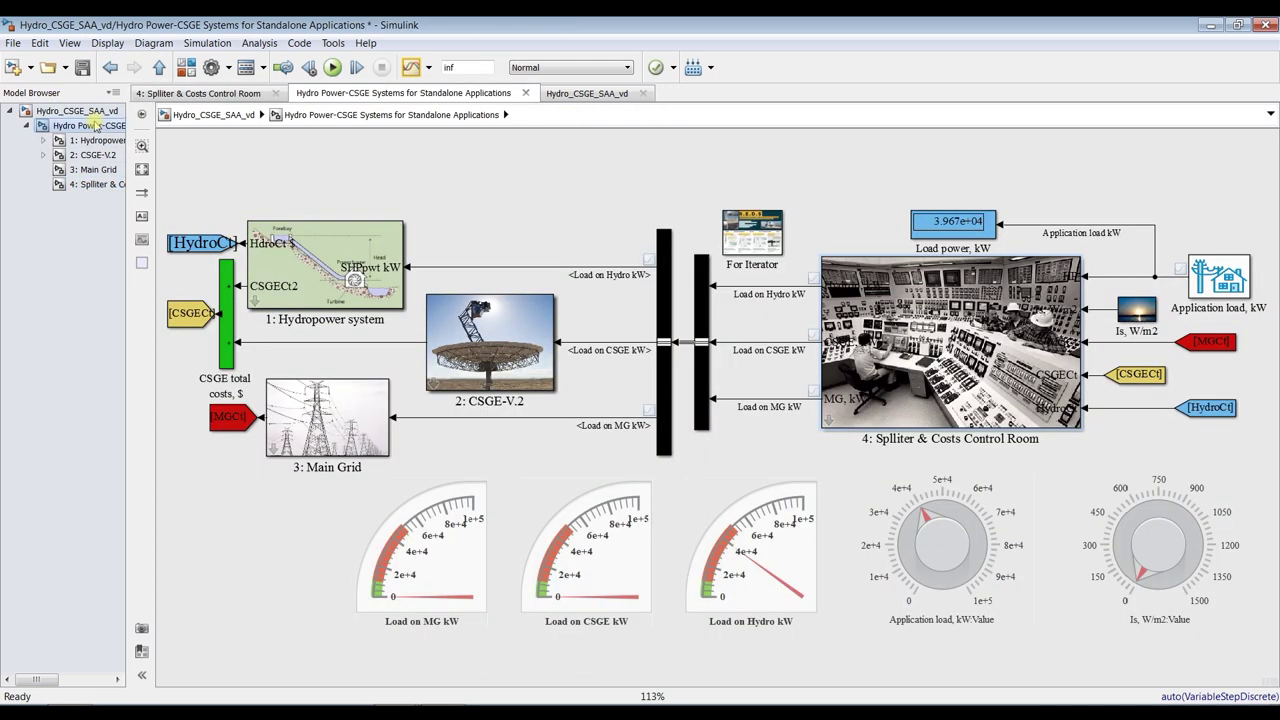
# Step: Open the Simulation Data Inspector in a maximized window and arrange the plots in a 3-by-3 subplot layout
pyautogui.click(410, 68)
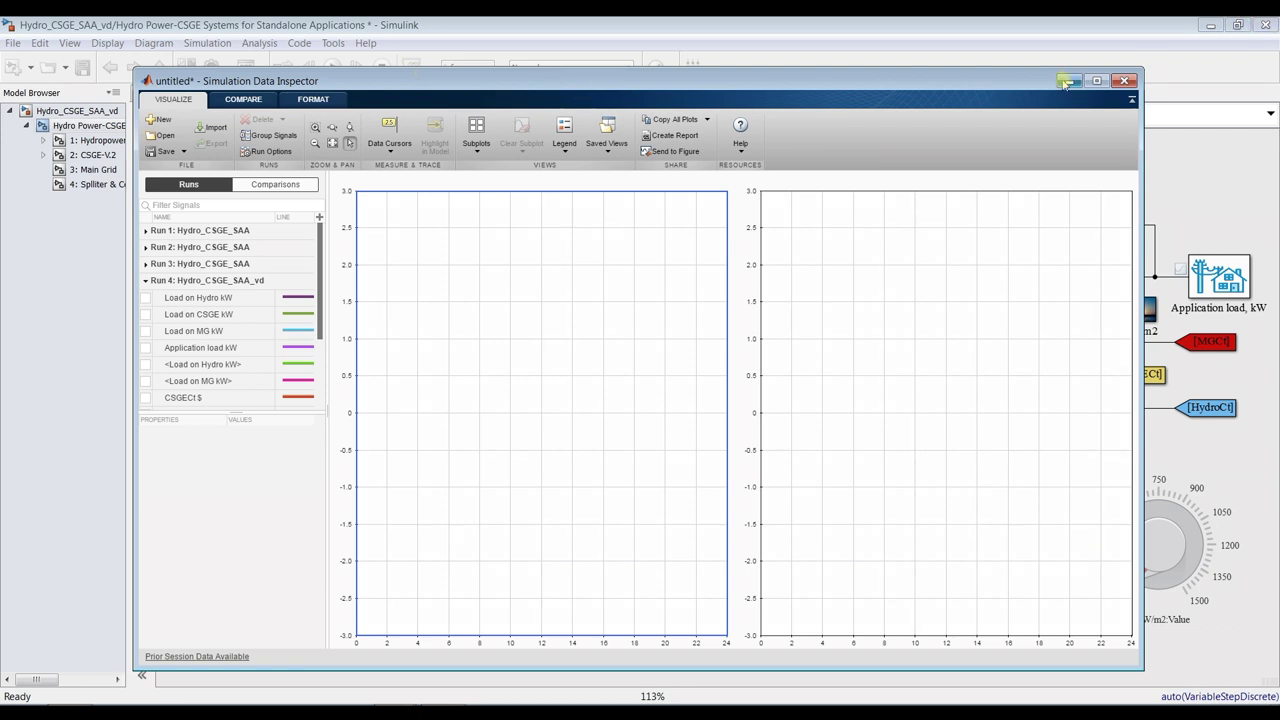
pyautogui.click(1100, 81)
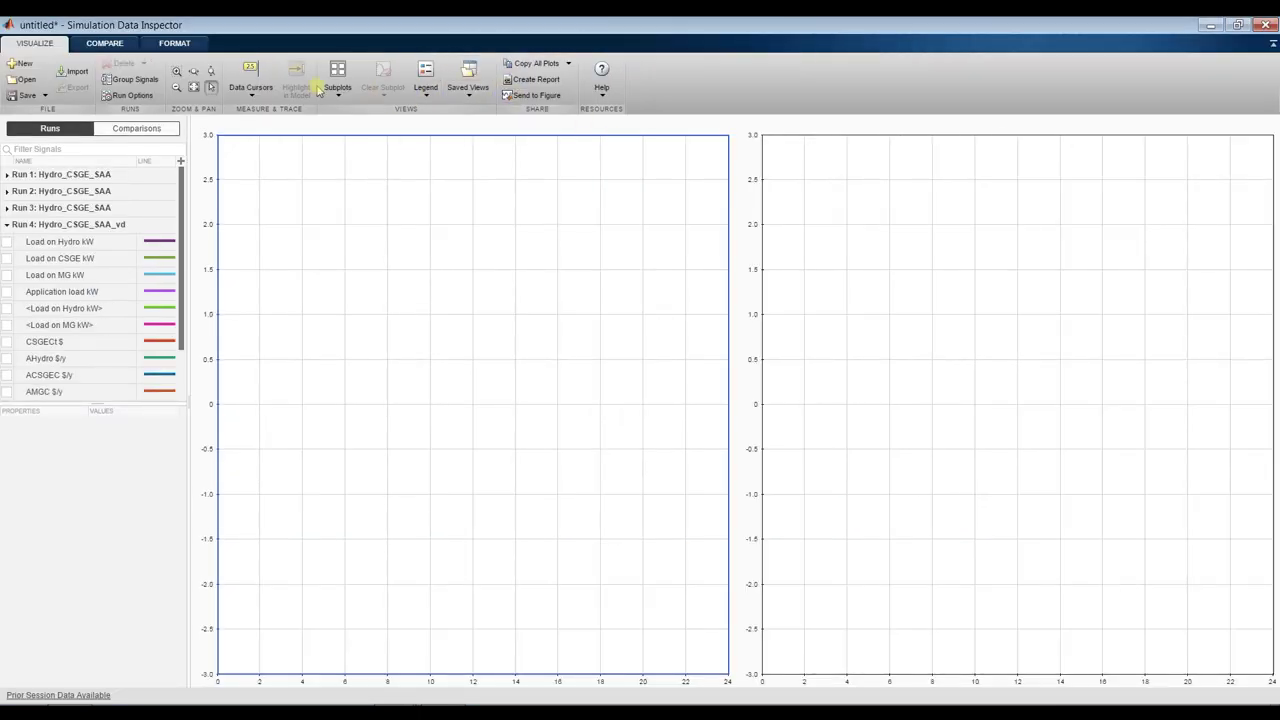
pyautogui.click(337, 90)
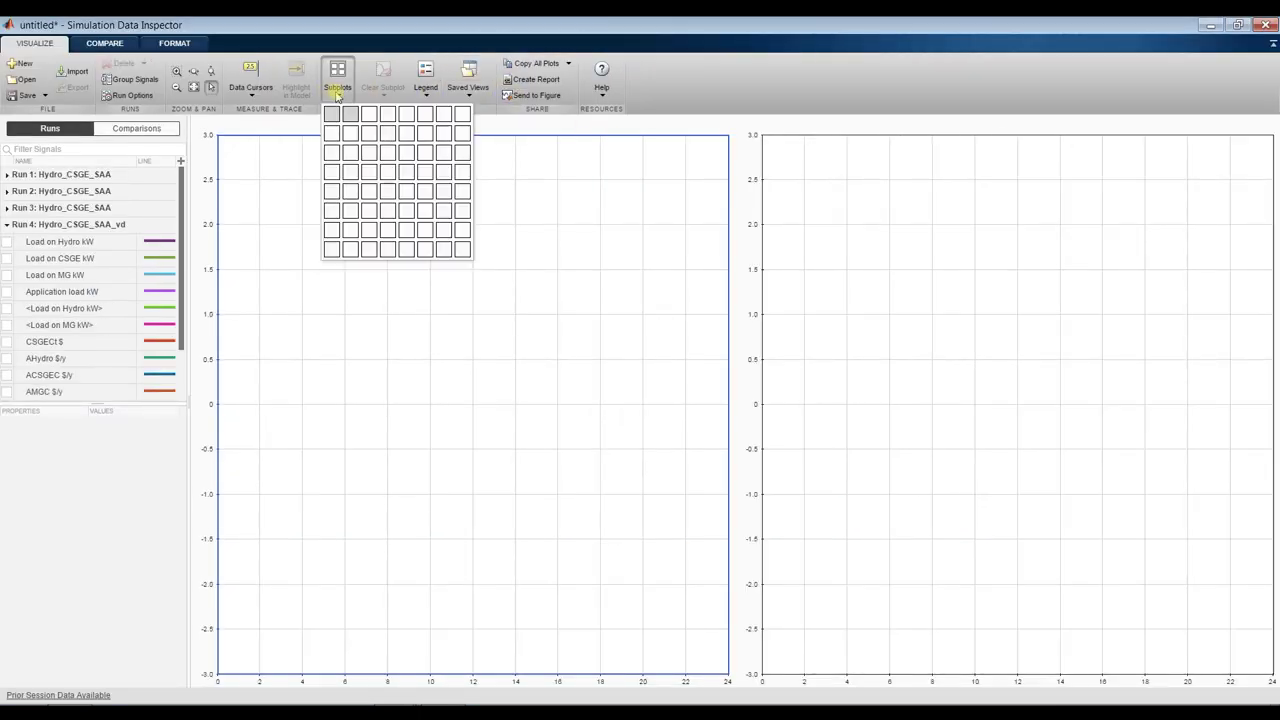
pyautogui.click(388, 172)
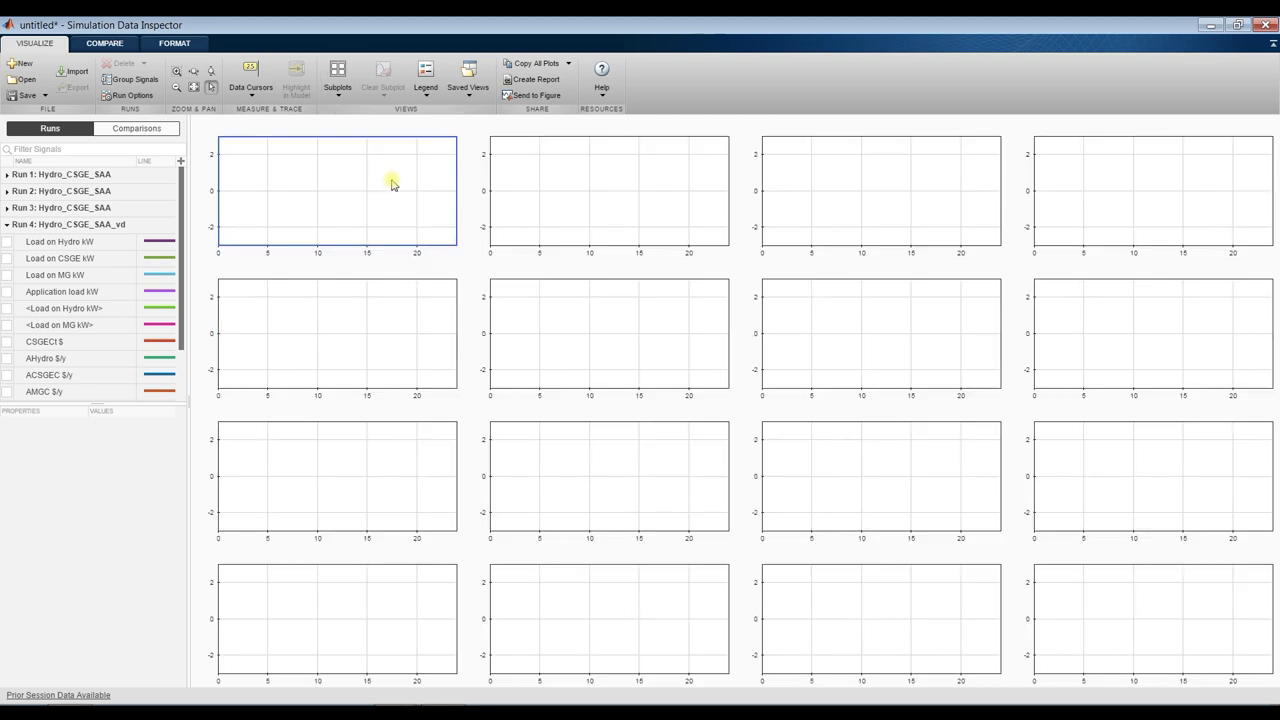
pyautogui.click(336, 88)
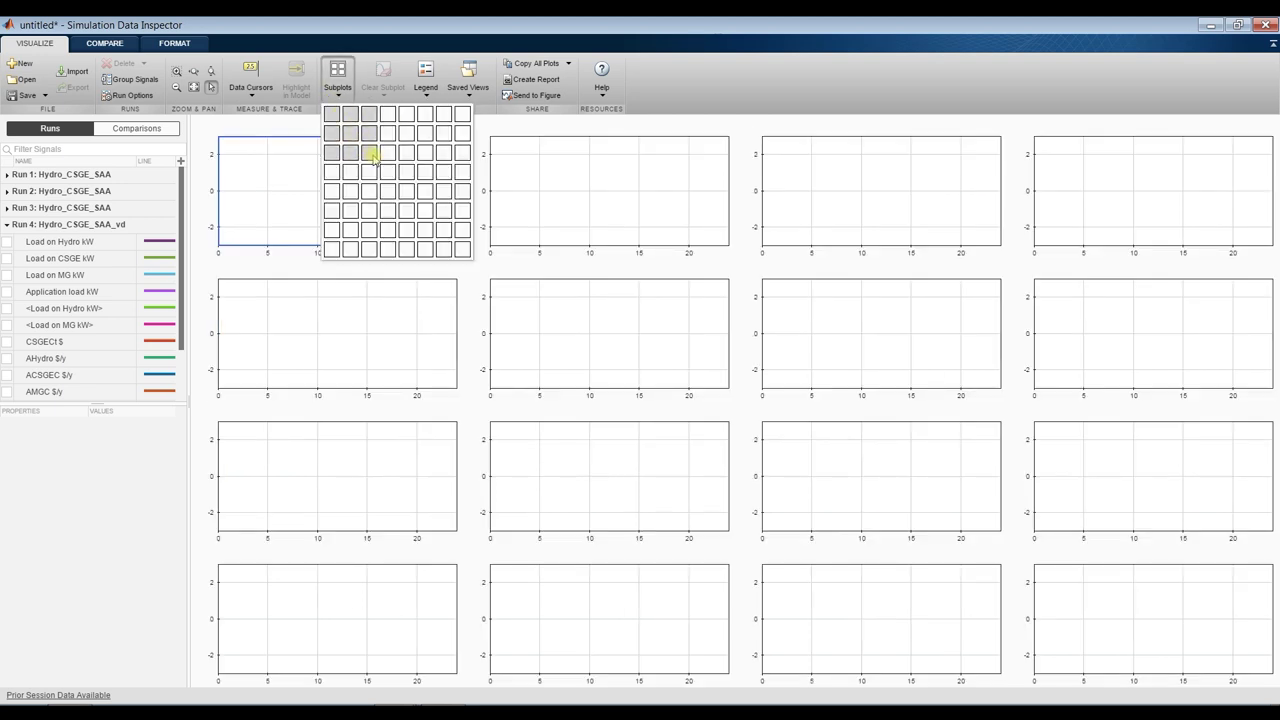
pyautogui.click(374, 155)
# Step: Plot Run 4's MGCt $, HydroCt $ and SPP $/kWh signals in the first, second and third subplots of the top row
pyautogui.moveTo(95, 401); pyautogui.dragTo(86, 659)
pyautogui.click(8, 463)
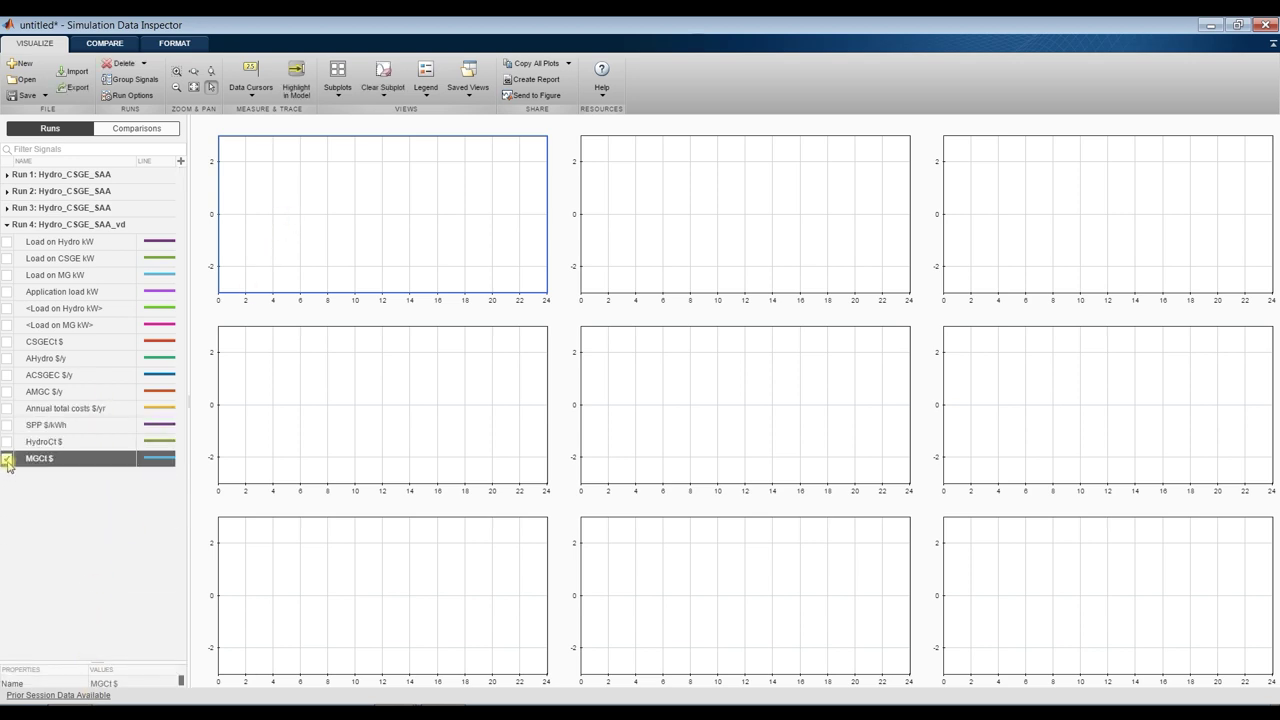
pyautogui.click(665, 205)
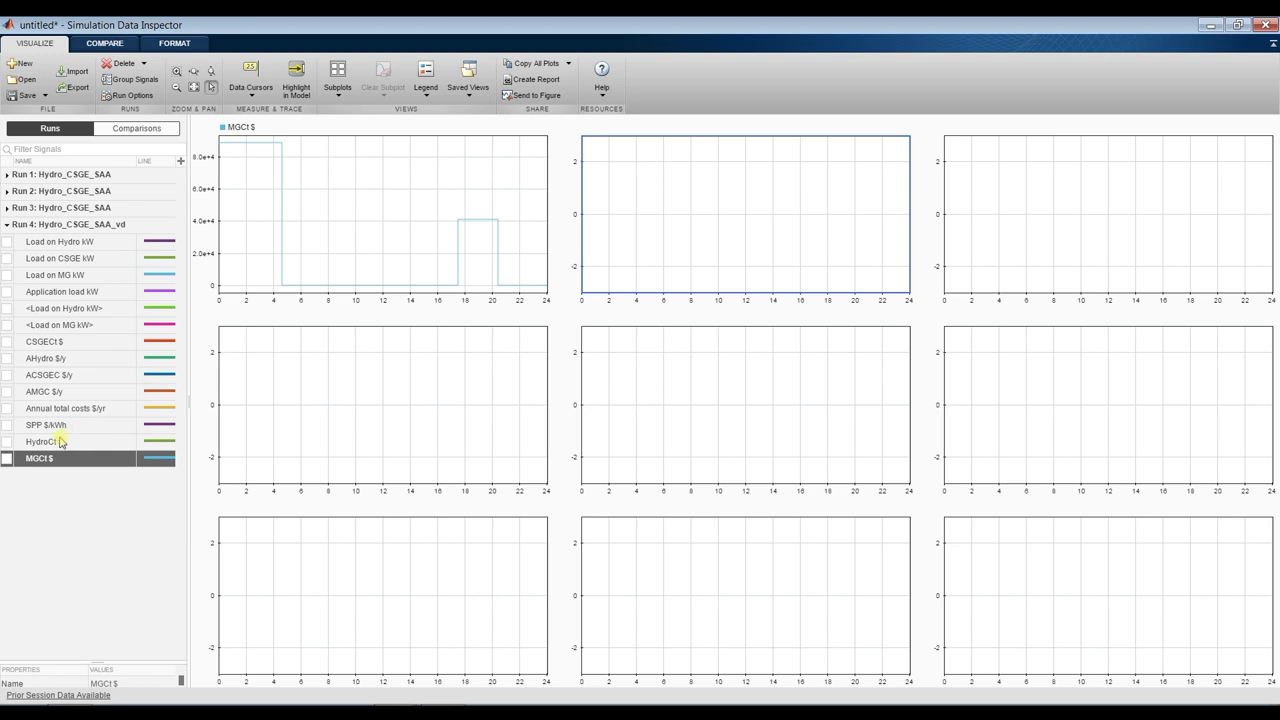
pyautogui.click(7, 444)
pyautogui.click(1048, 212)
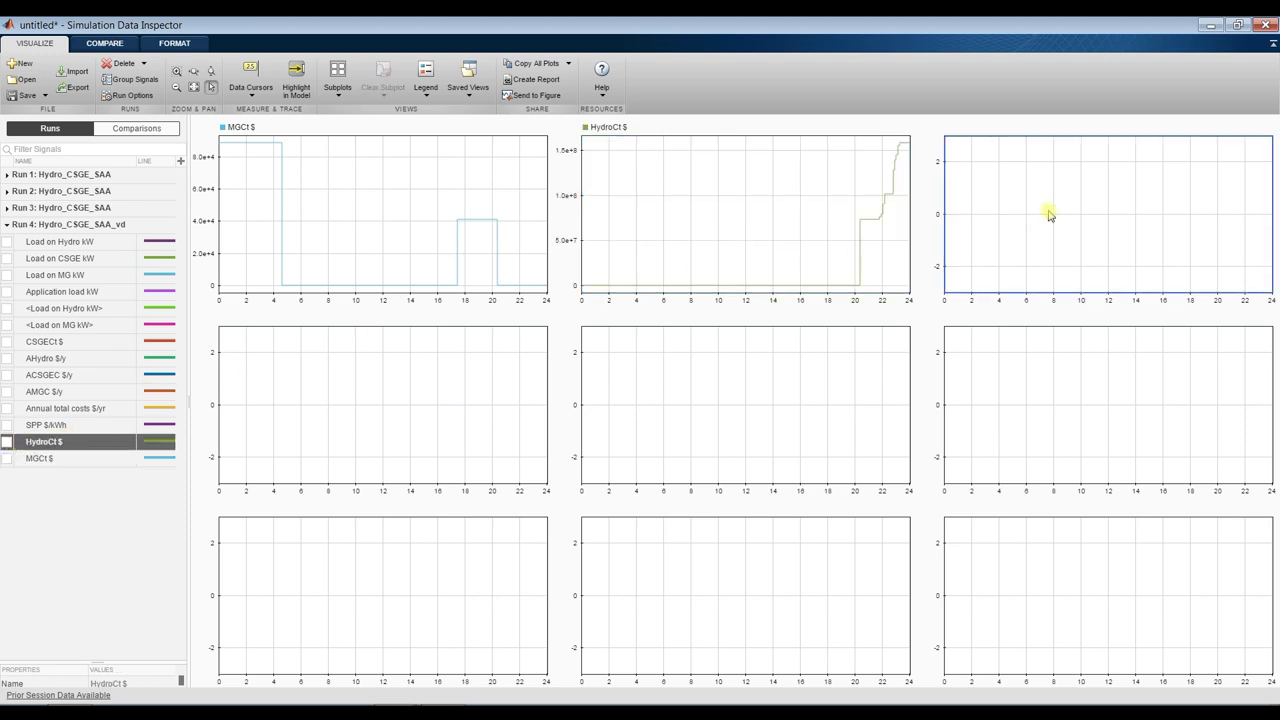
pyautogui.click(7, 426)
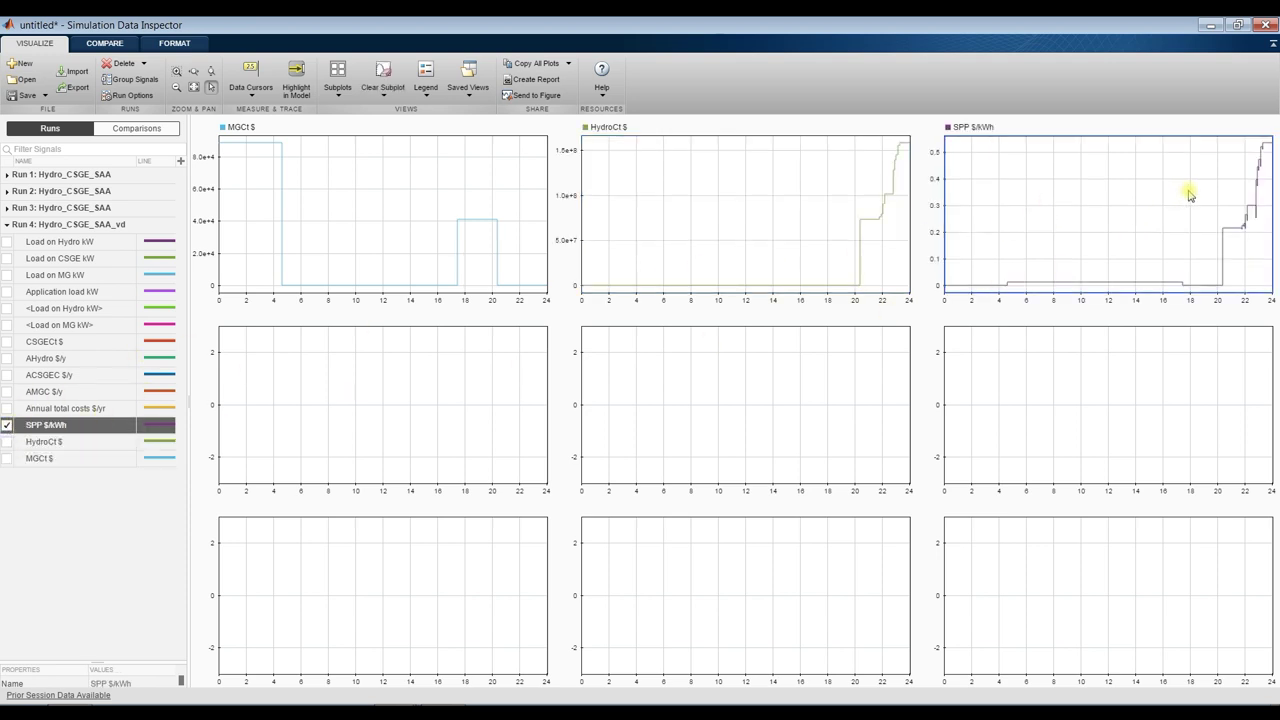
# Step: Plot Annual total costs $/yr in the first middle-row subplot, and AMGC, ACSGEC and AHydro $/y together in the second
pyautogui.click(432, 422)
pyautogui.click(7, 409)
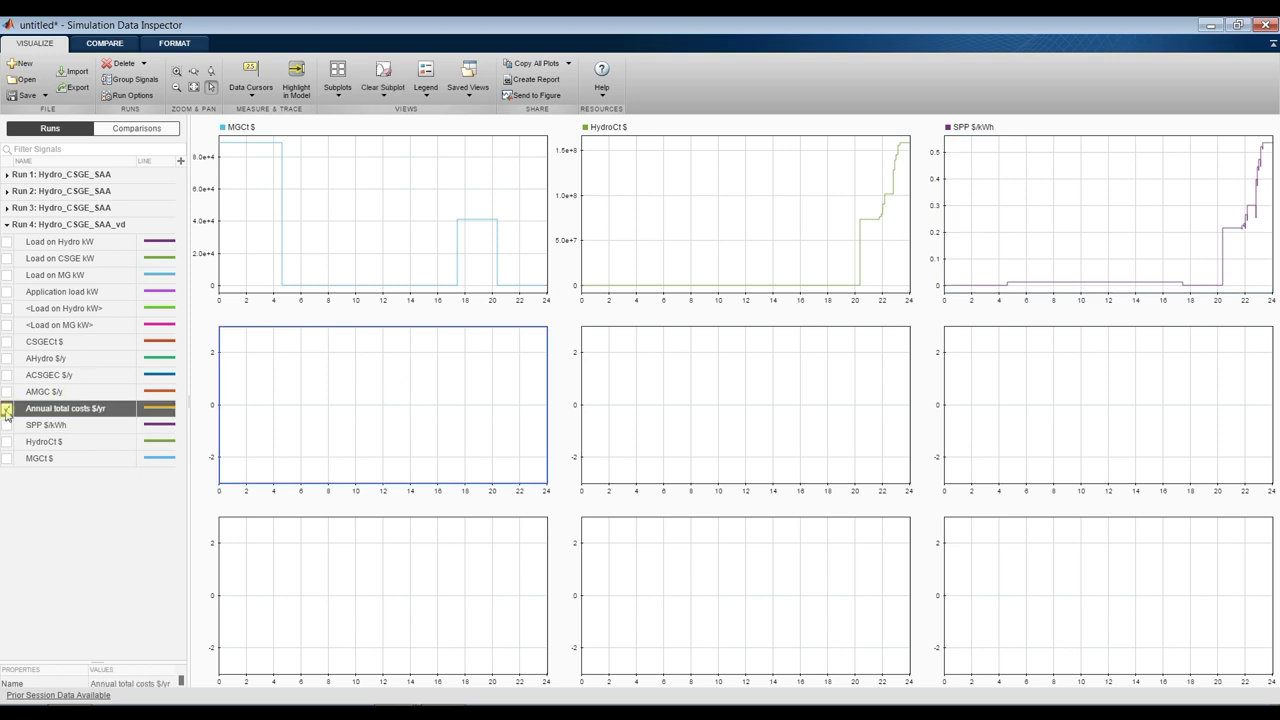
pyautogui.click(733, 416)
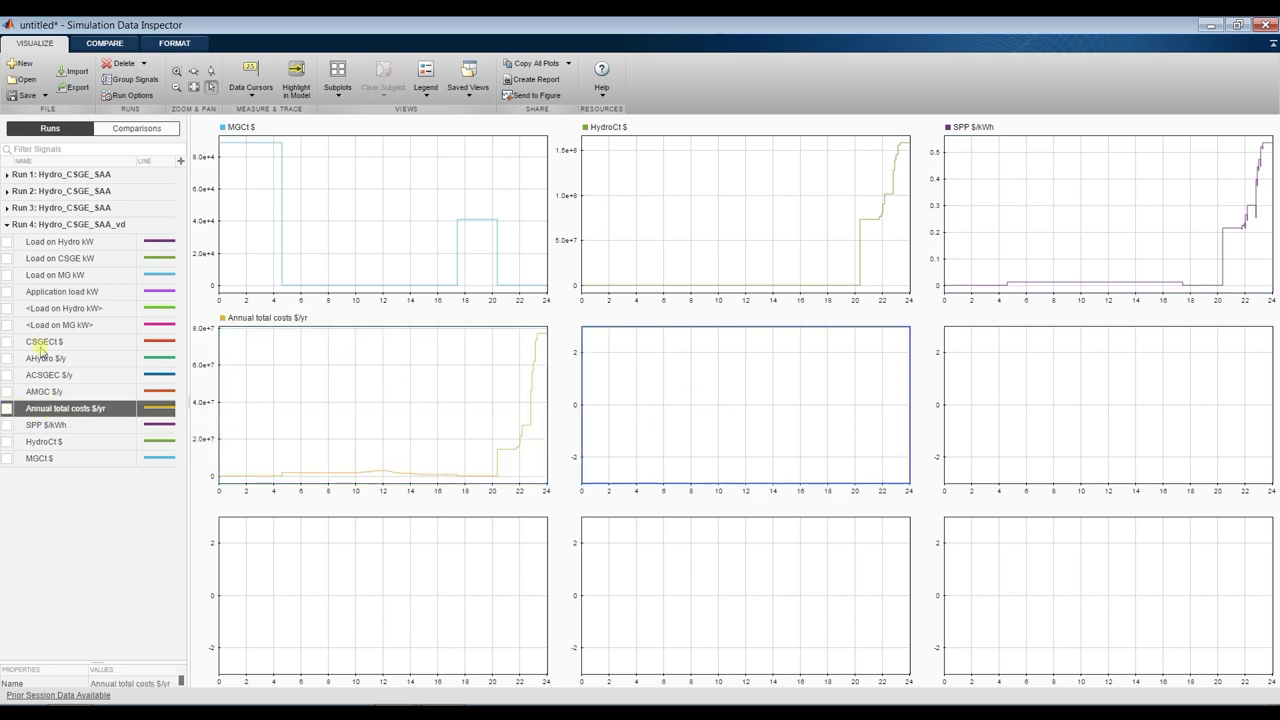
pyautogui.click(7, 392)
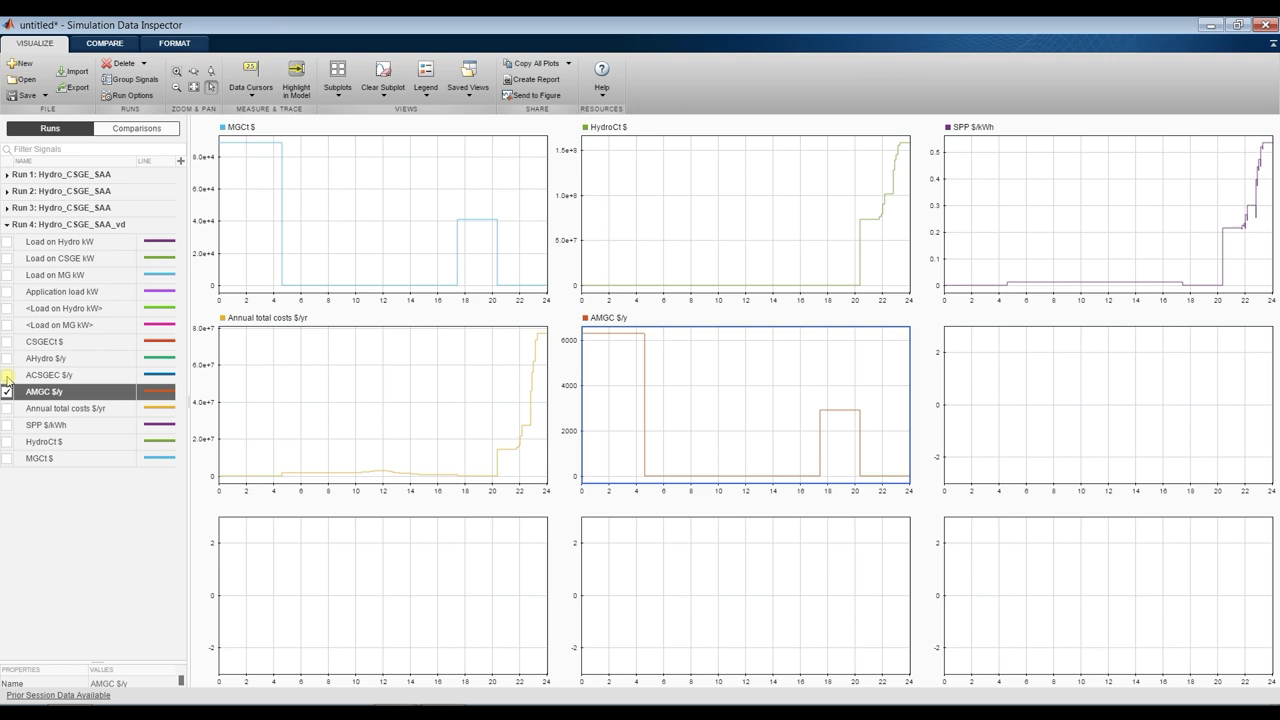
pyautogui.click(7, 375)
pyautogui.click(7, 359)
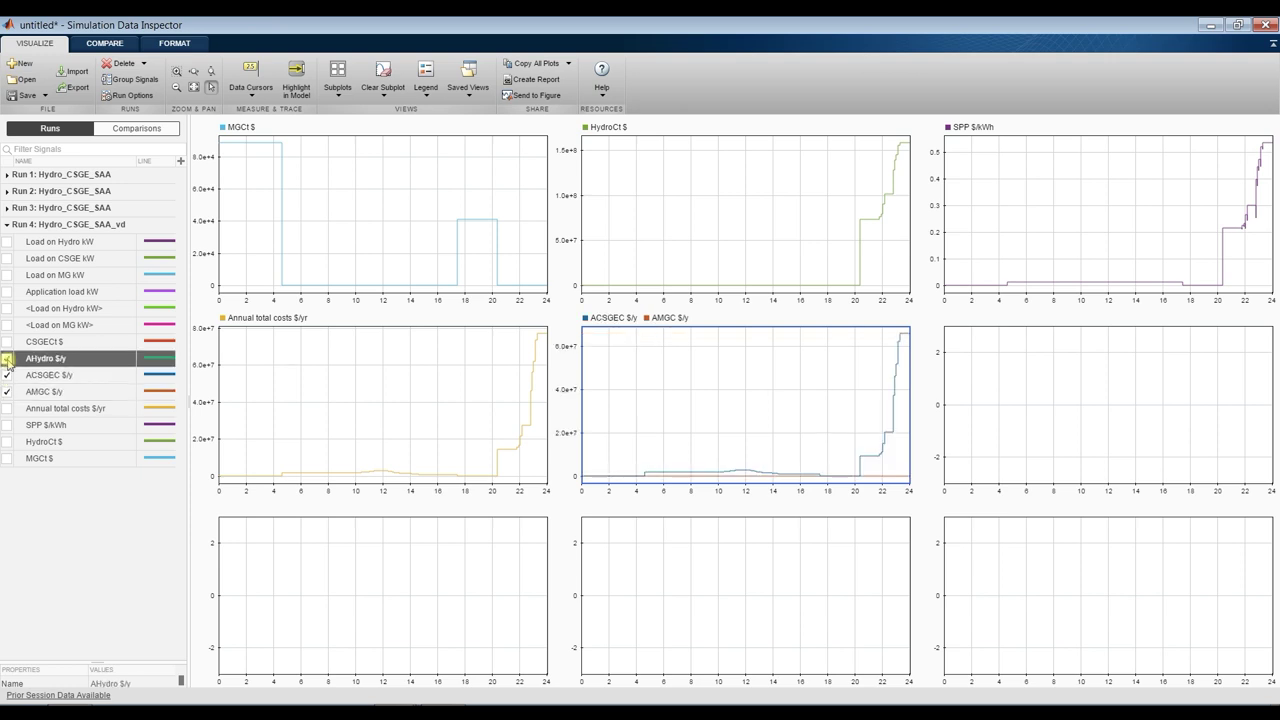
# Step: Plot Load on Hydro kW, Load on CSGE kW and Load on MG kW together in the last middle-row subplot
pyautogui.click(963, 386)
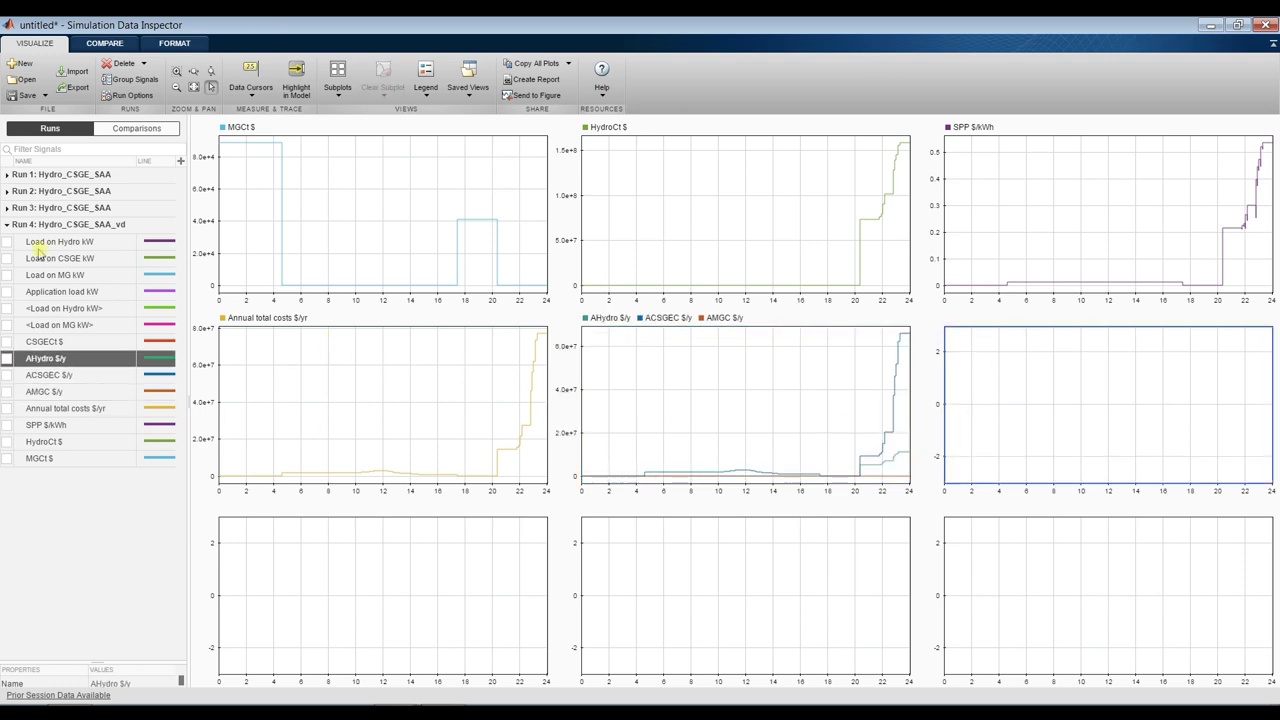
pyautogui.click(8, 242)
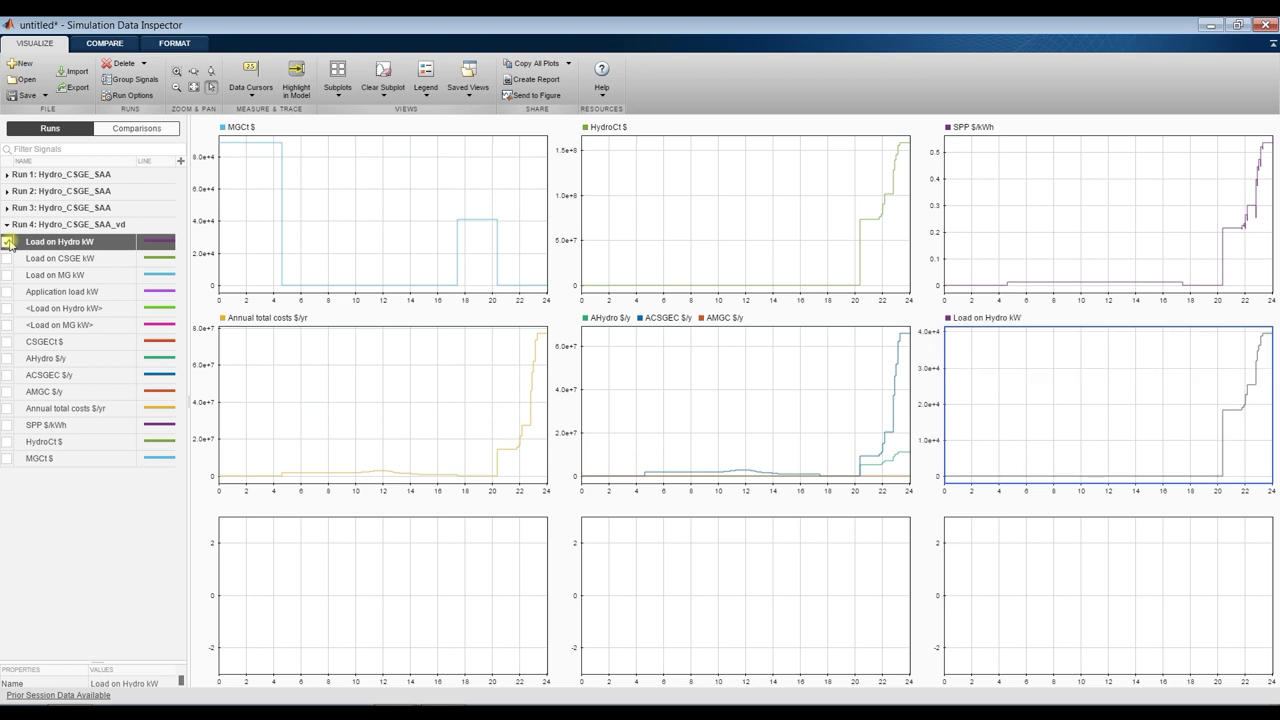
pyautogui.click(8, 259)
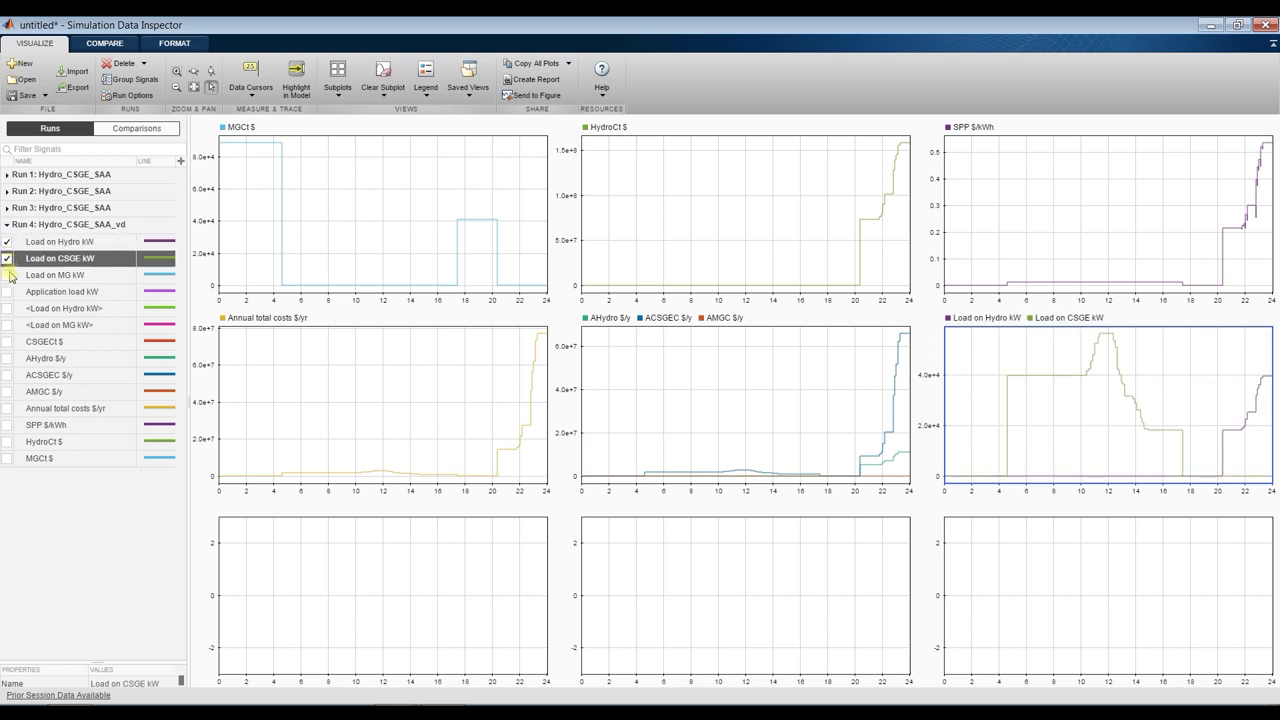
pyautogui.click(8, 275)
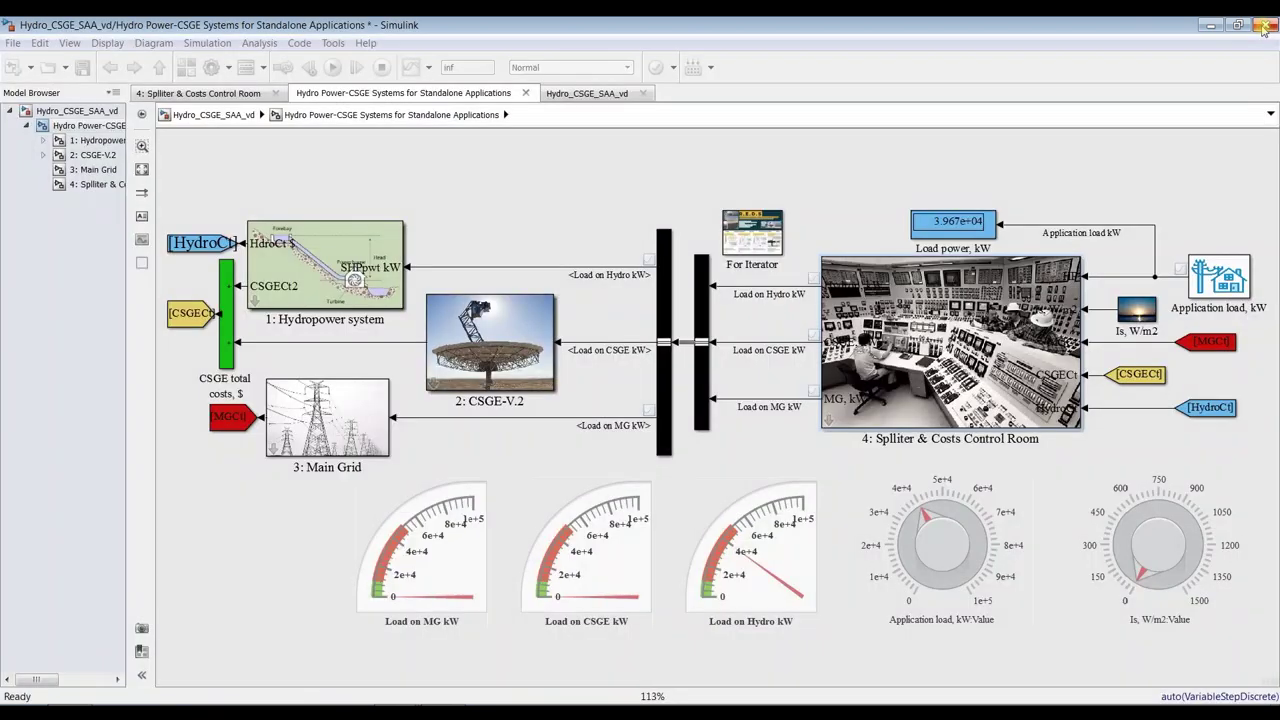
# Step: Close the Simulation Data Inspector, switch to MATLAB, and open the Hydro_CSGE_SAA_vd2.slx model in a maximized window
pyautogui.click(1266, 25)
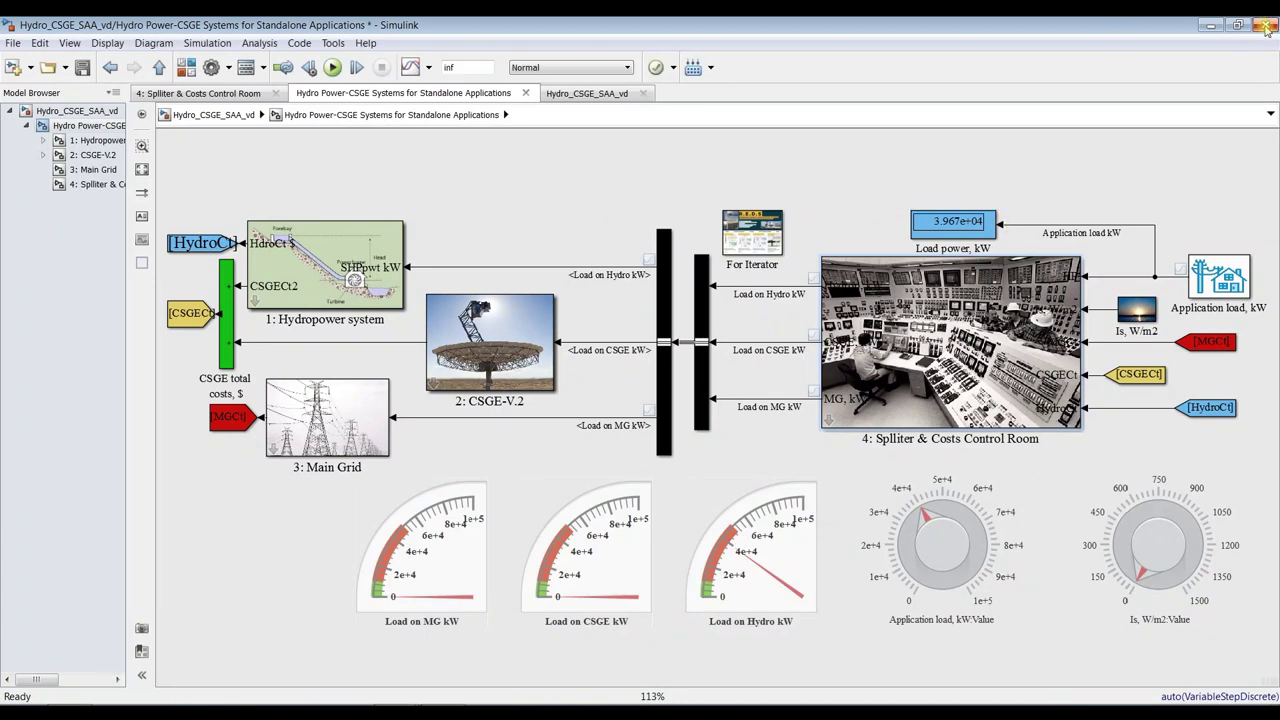
pyautogui.click(436, 705)
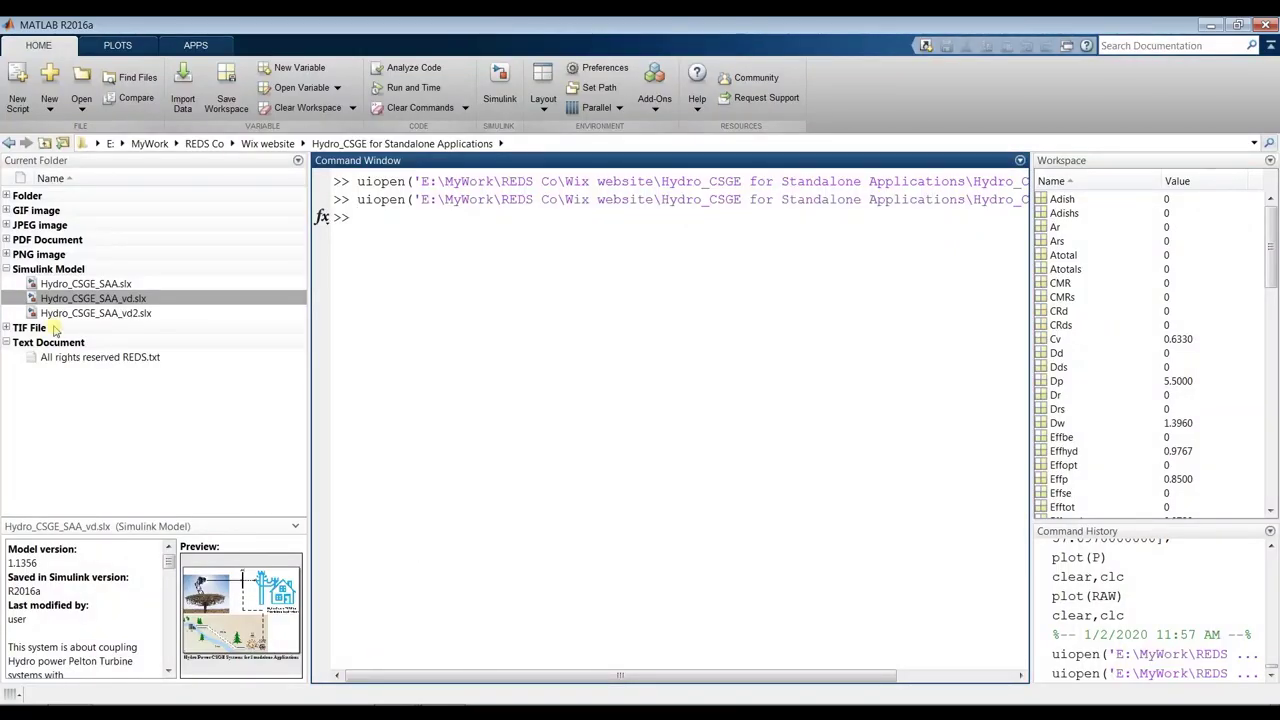
pyautogui.click(96, 313)
pyautogui.moveTo(50, 313); pyautogui.dragTo(537, 279)
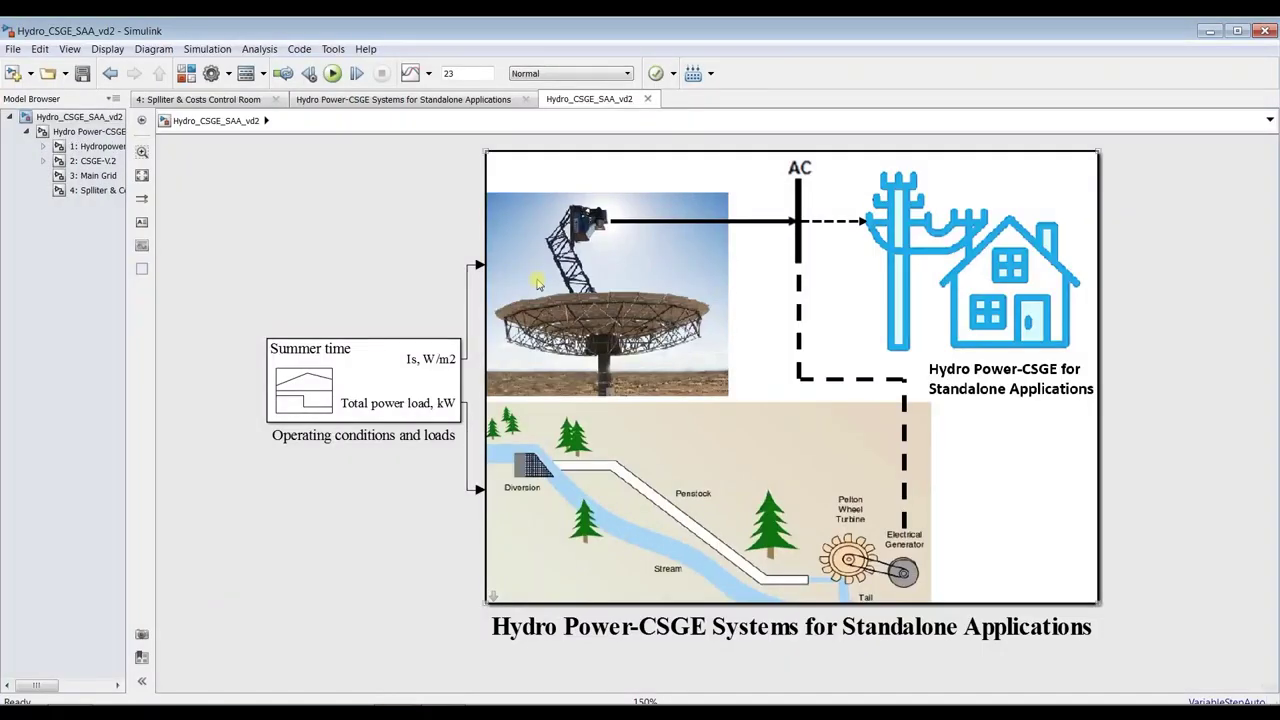
pyautogui.click(1237, 31)
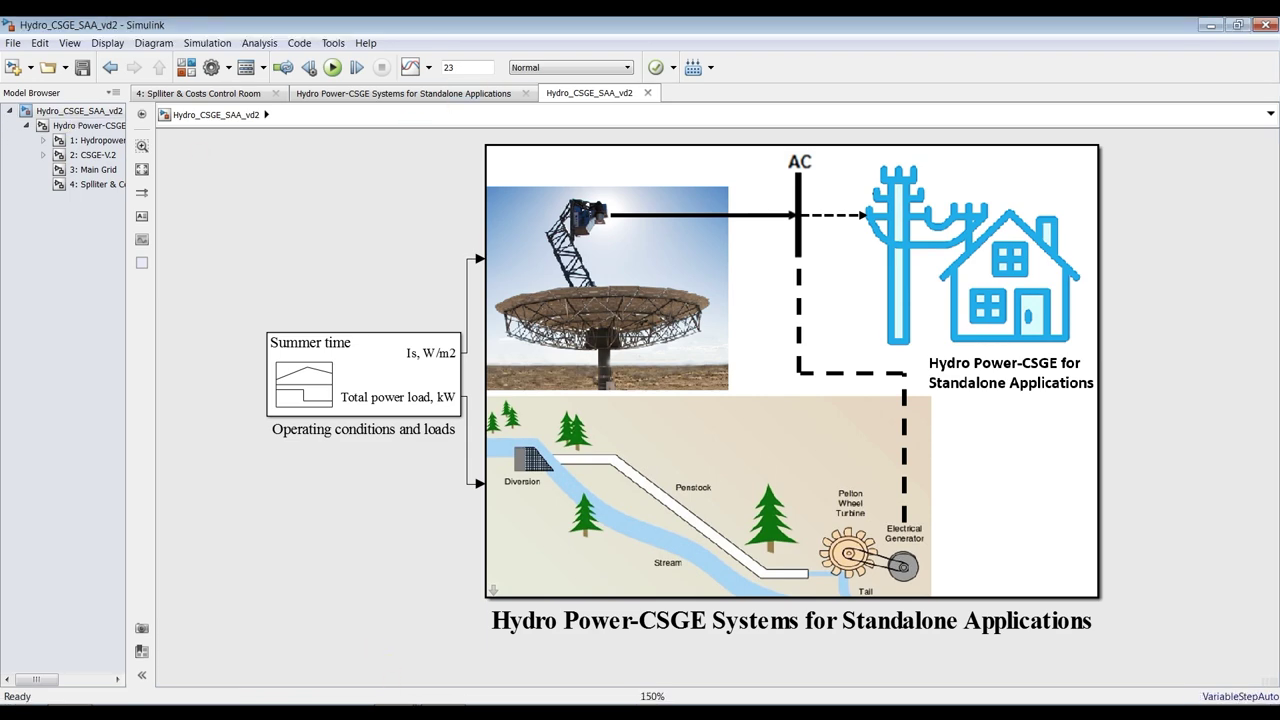
# Step: Close the Hydro_CSGE_SAA_vd model, saving its changes
pyautogui.click(395, 657)
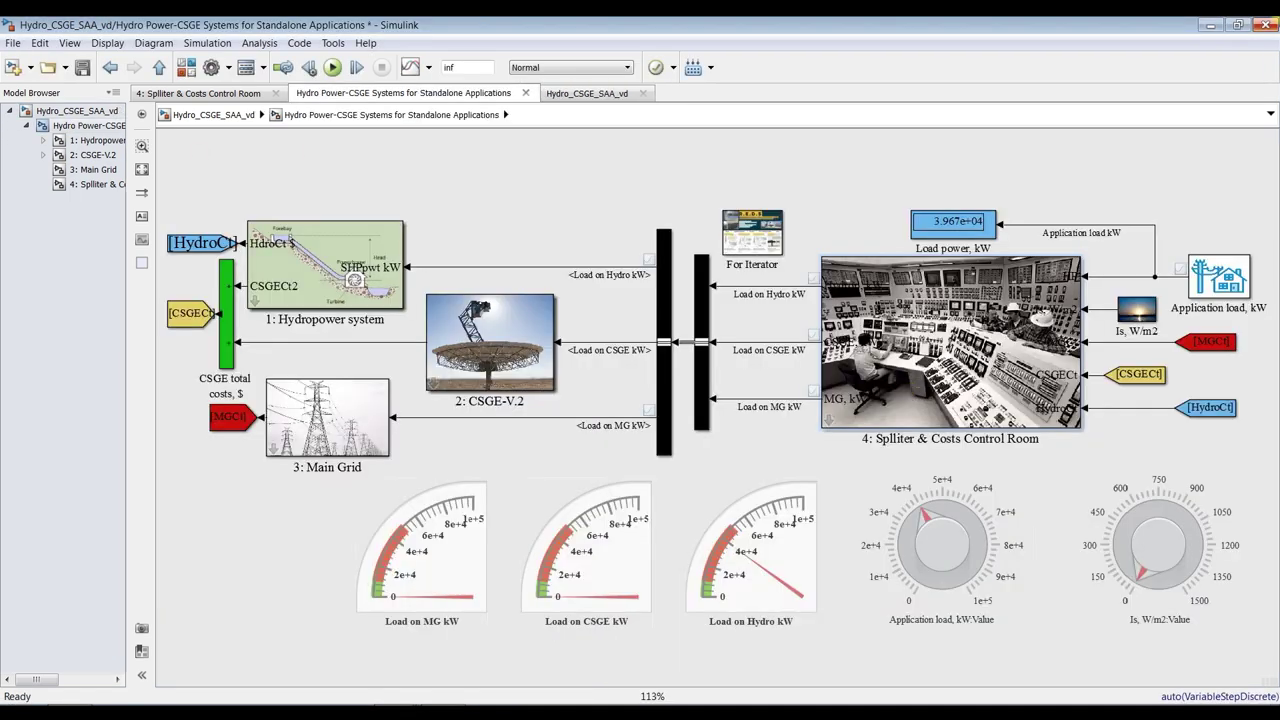
pyautogui.click(1267, 28)
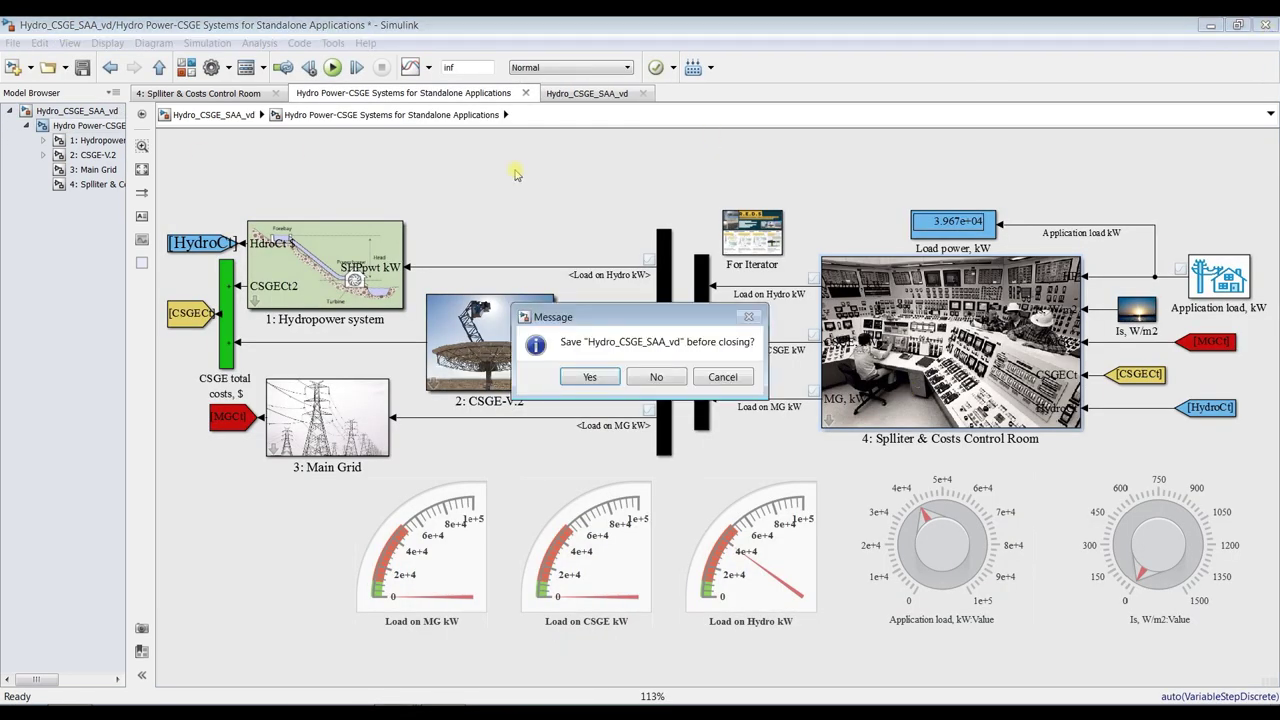
pyautogui.click(600, 381)
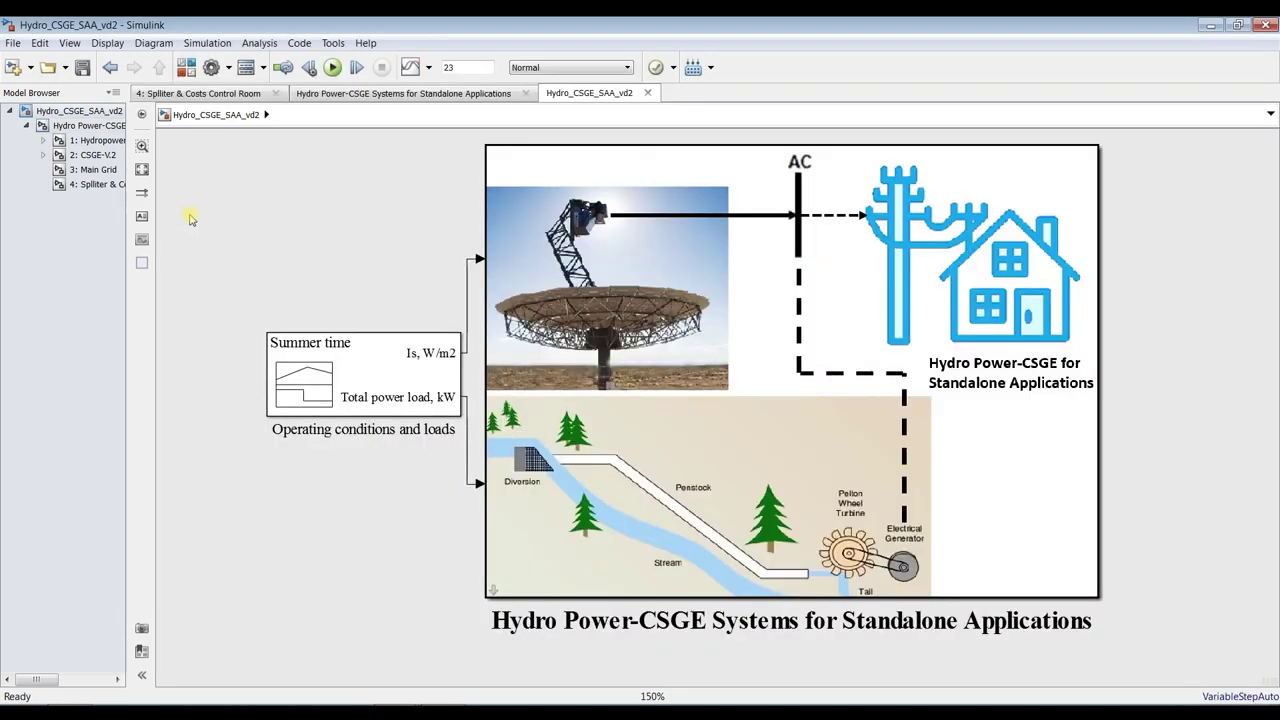
# Step: Open the Hydro Power-CSGE subsystem of Hydro_CSGE_SAA_vd2 and examine the application load knob and the 2: CSGE-V.2 block parameters
pyautogui.click(86, 131)
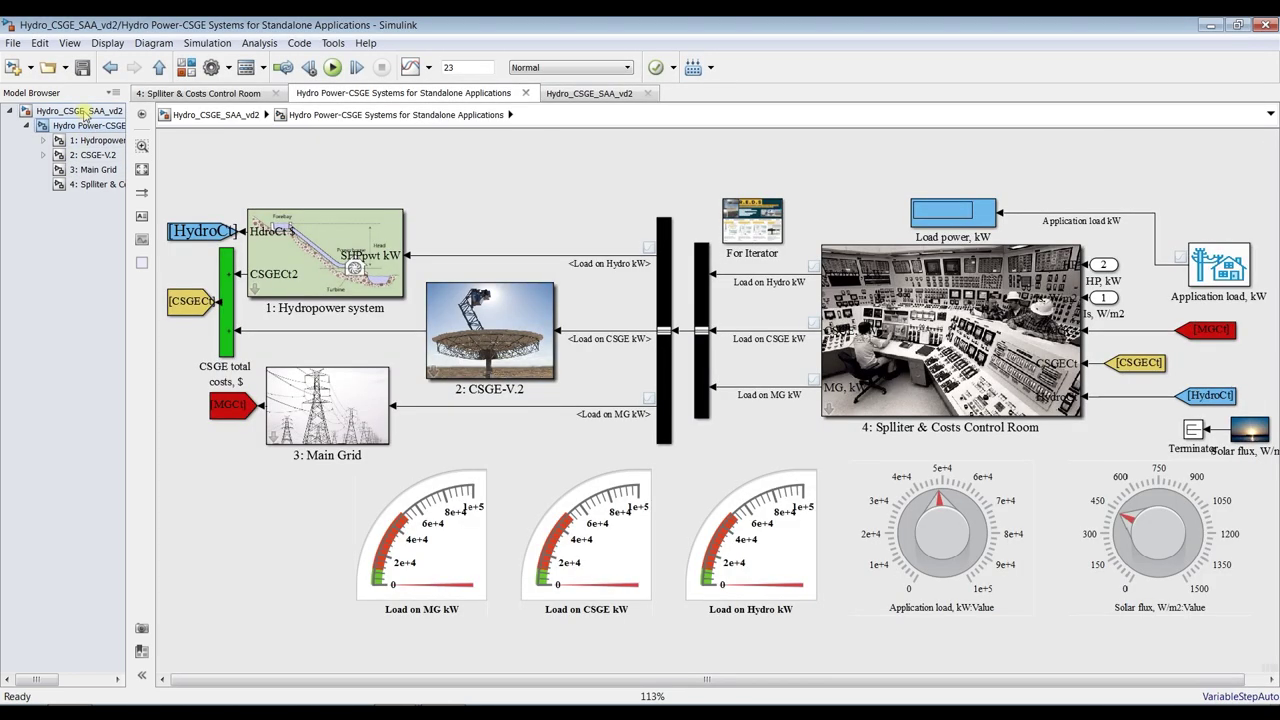
pyautogui.click(970, 572)
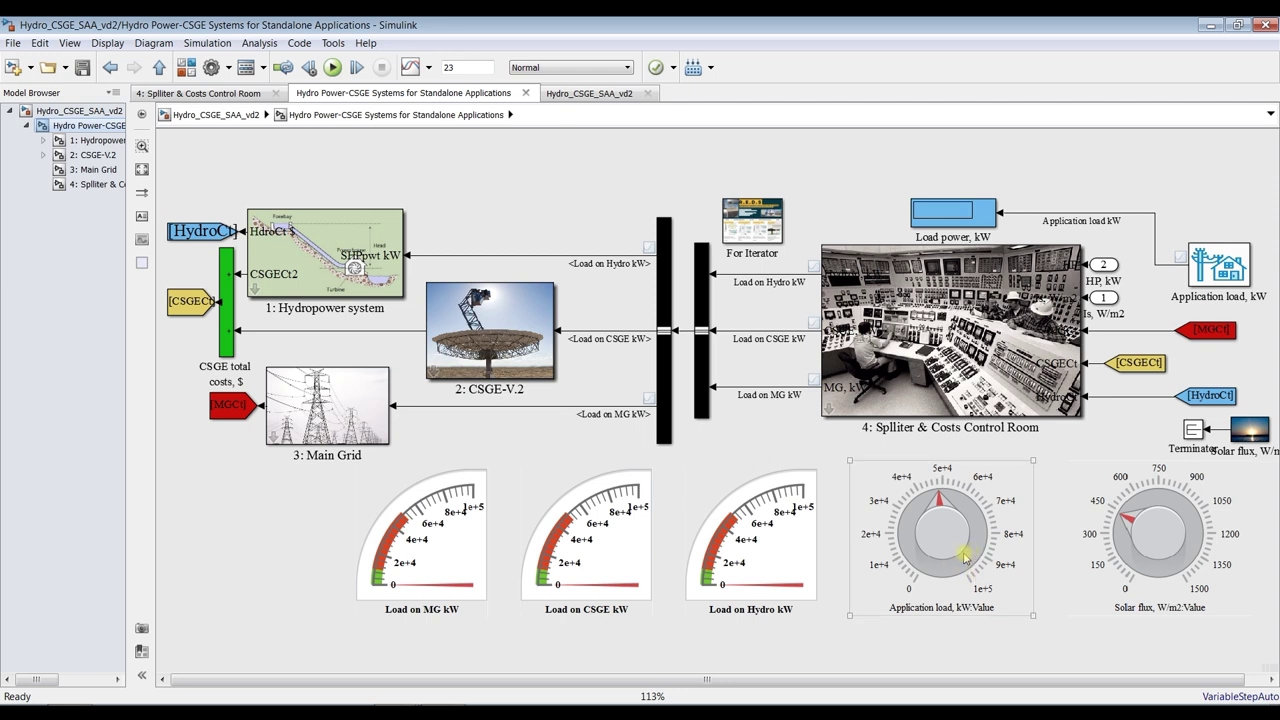
pyautogui.click(988, 655)
pyautogui.click(964, 548)
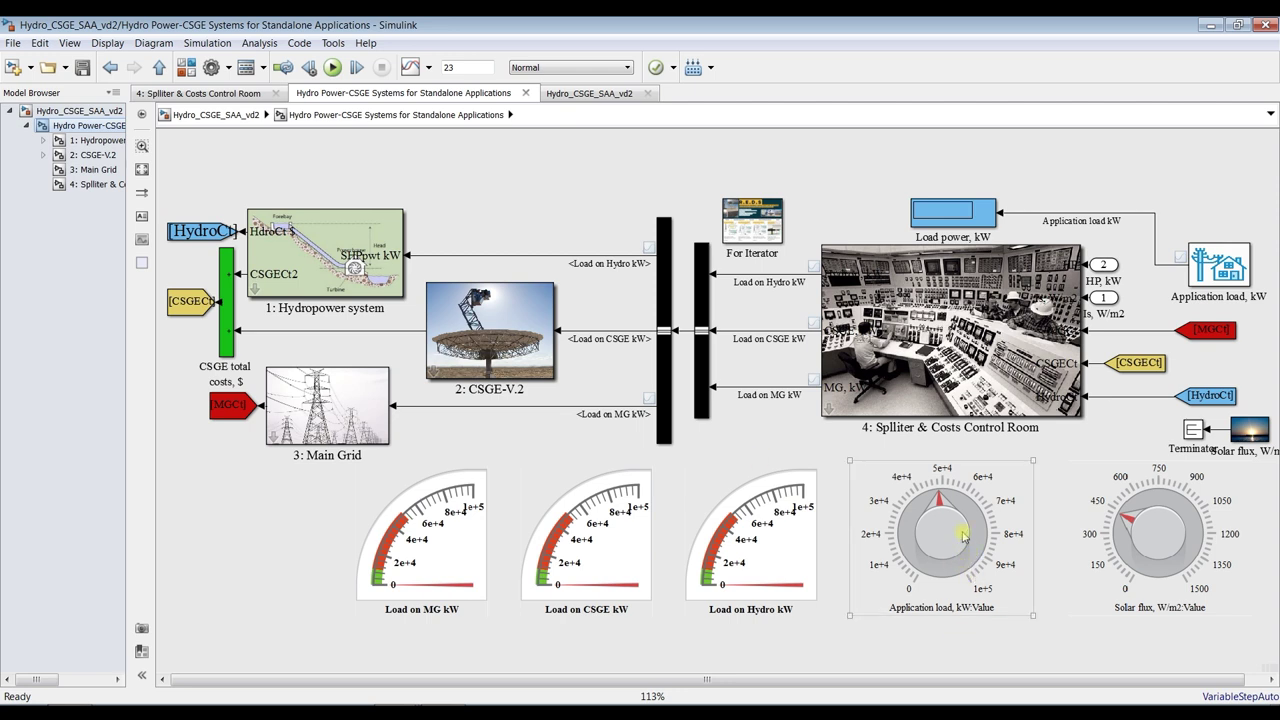
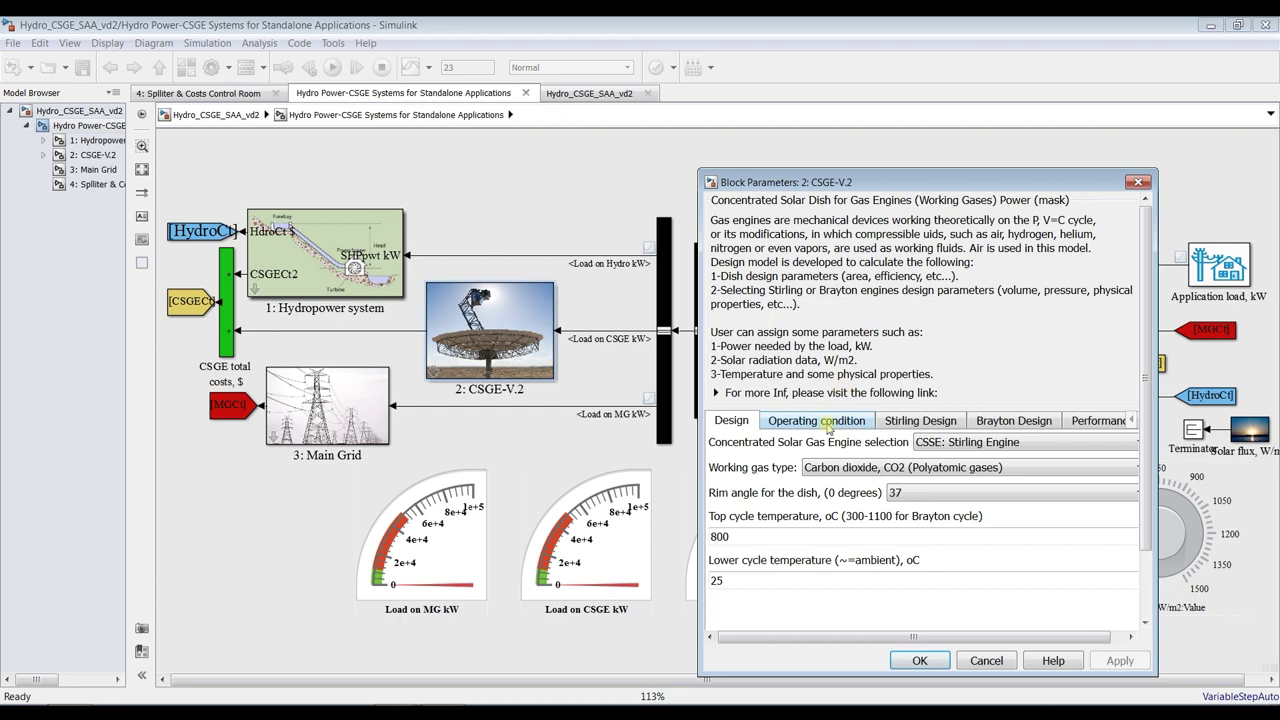
pyautogui.click(1138, 182)
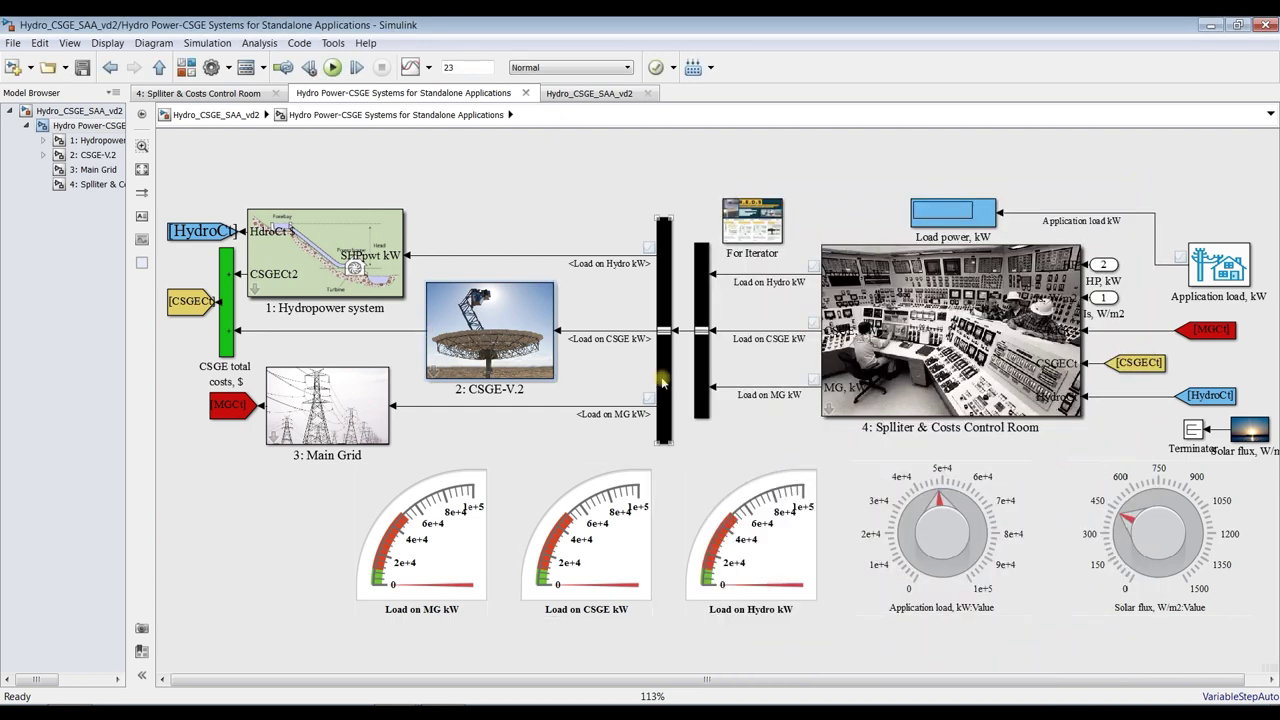
# Step: Return to the model's top level and view the Summer time signals of the Operating conditions and loads block
pyautogui.click(81, 112)
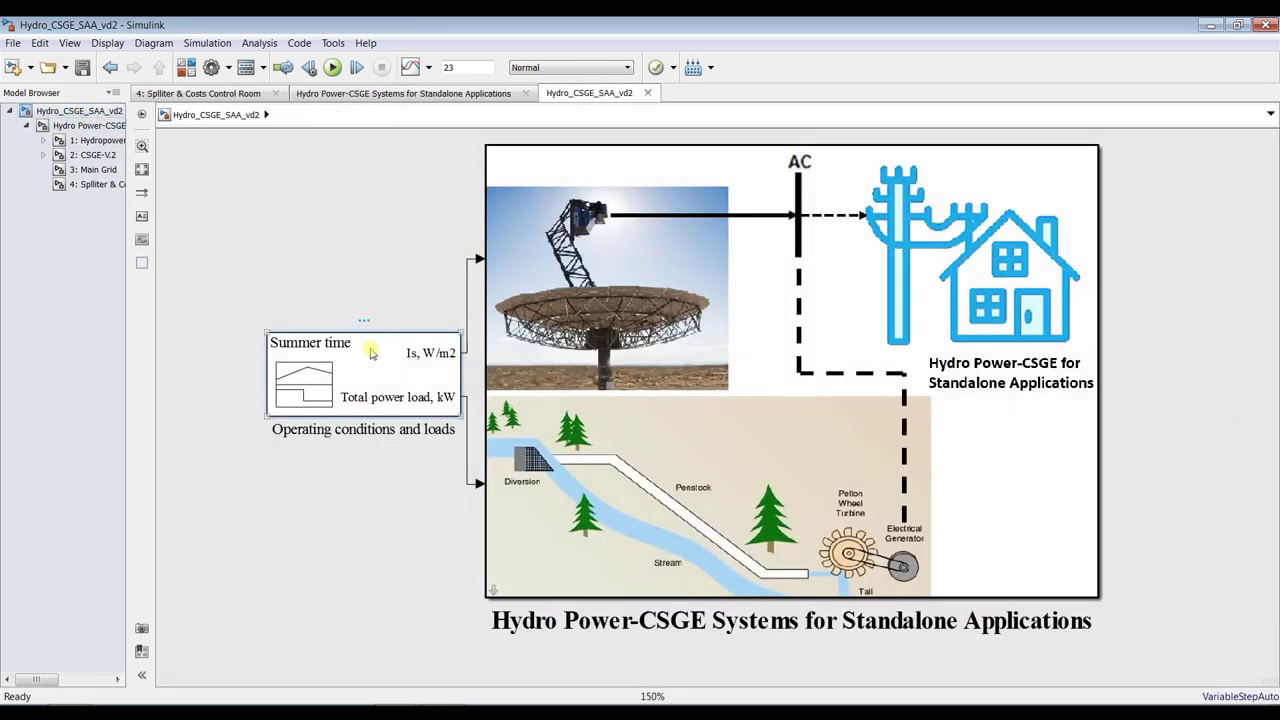
pyautogui.doubleClick(362, 350)
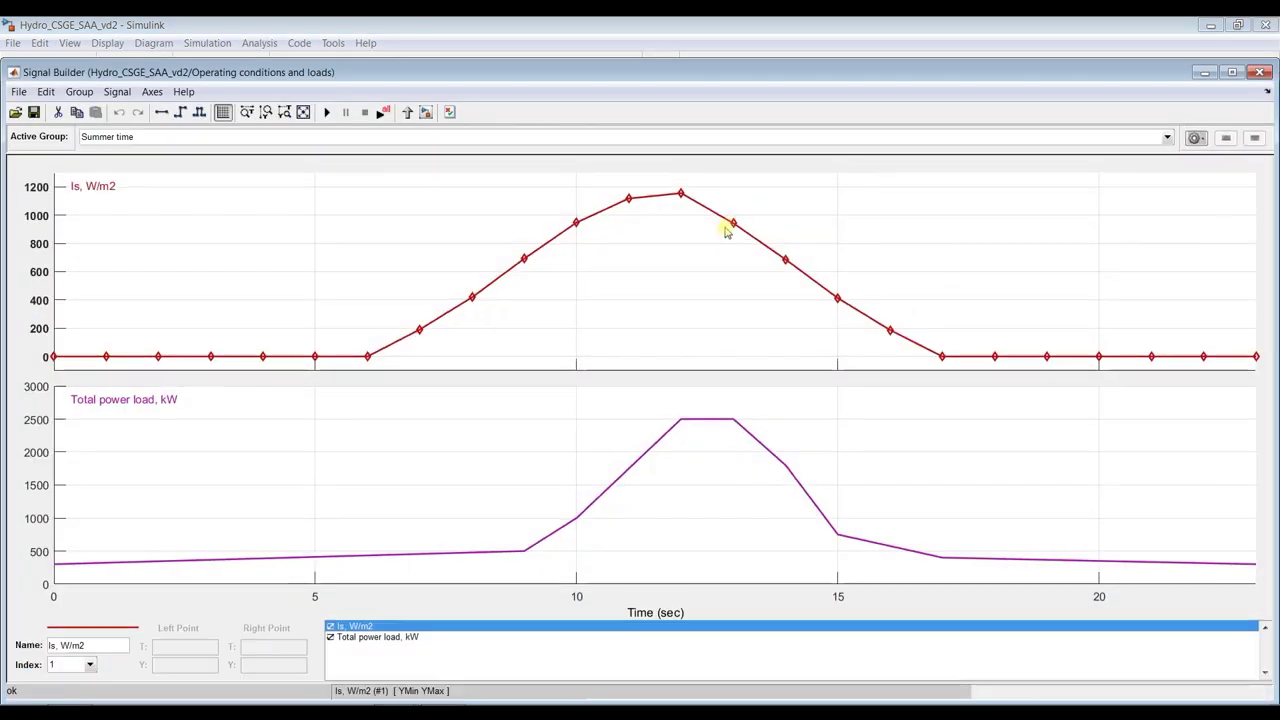
pyautogui.click(1232, 74)
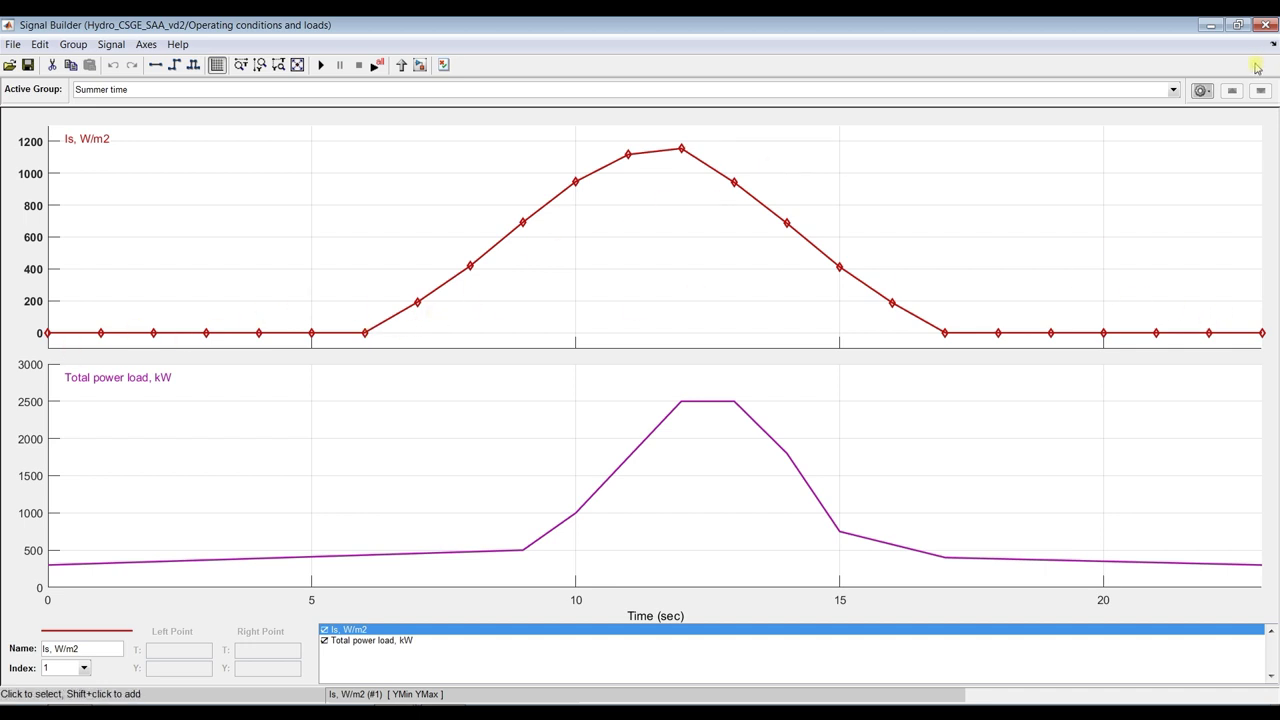
pyautogui.click(1266, 24)
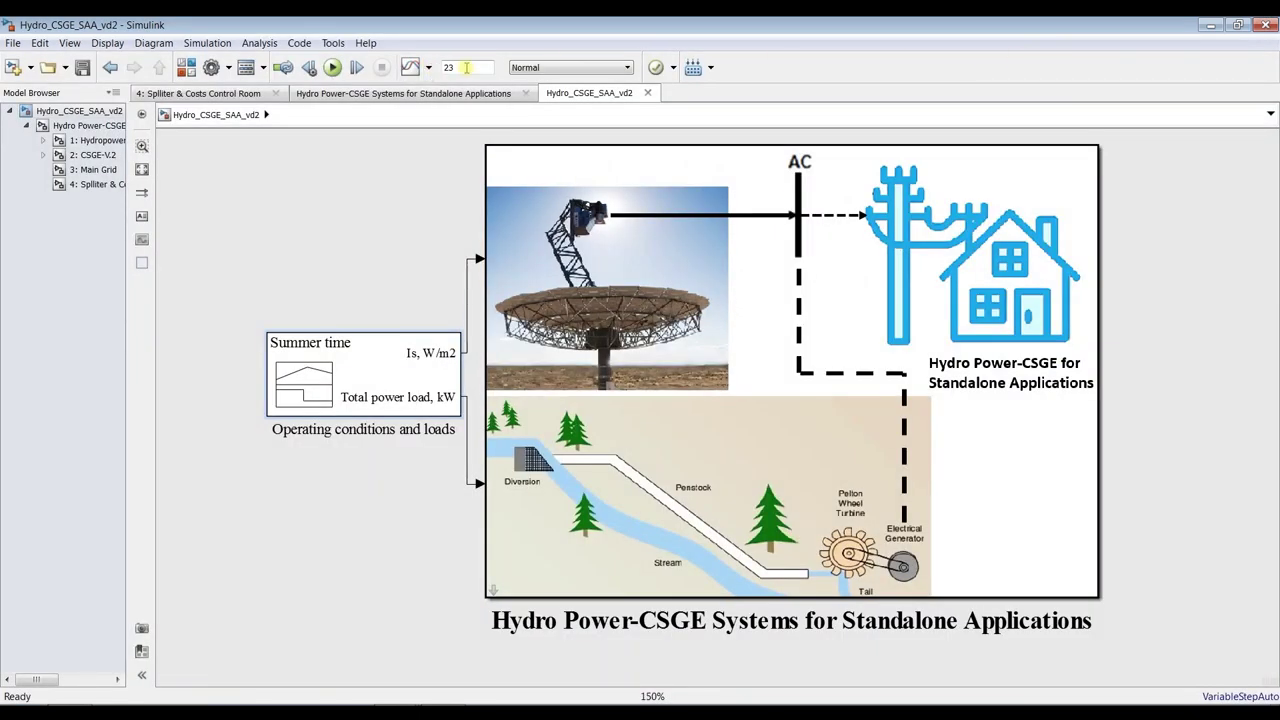
# Step: Check the simulation start and stop times in the model's solver configuration parameters
pyautogui.click(211, 67)
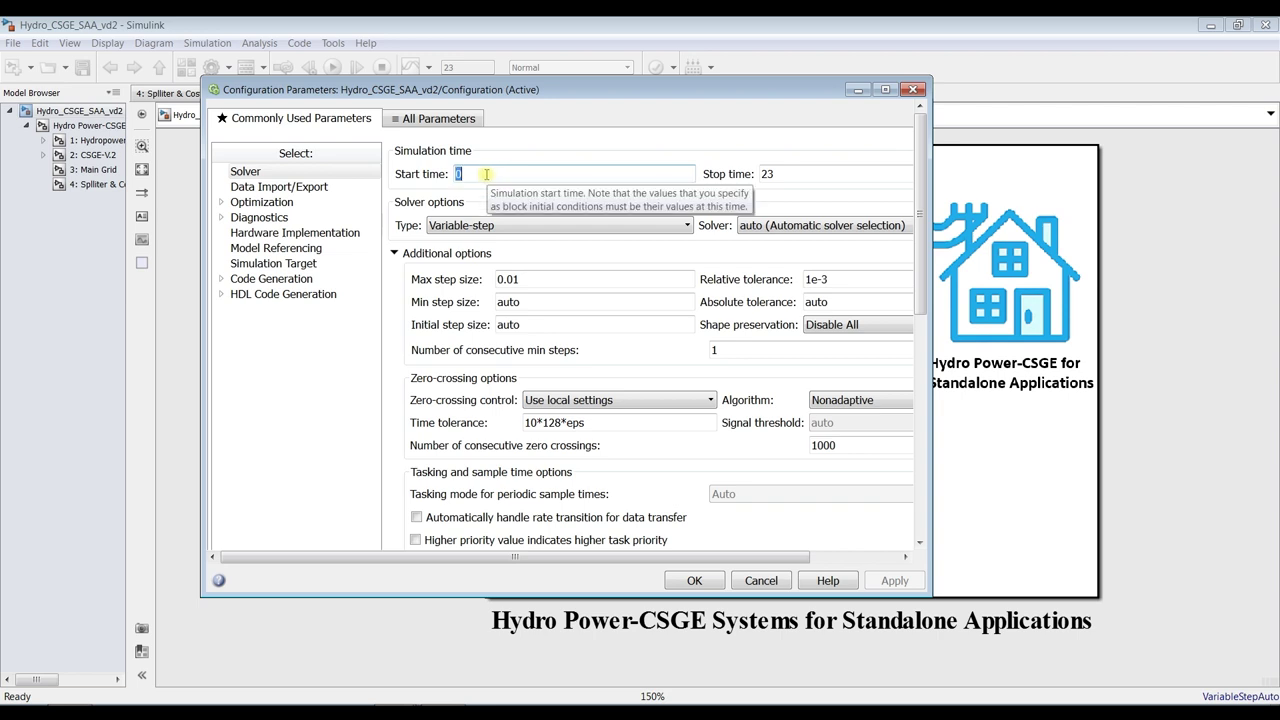
pyautogui.doubleClick(810, 174)
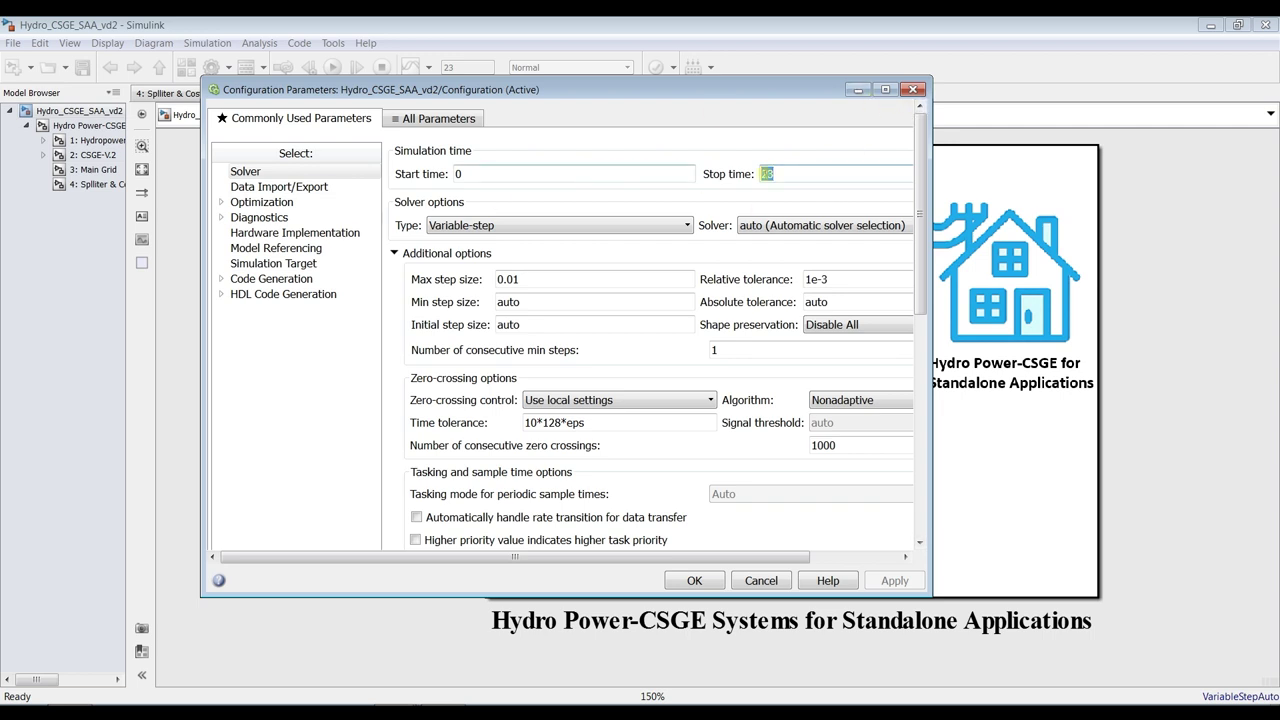
pyautogui.click(914, 91)
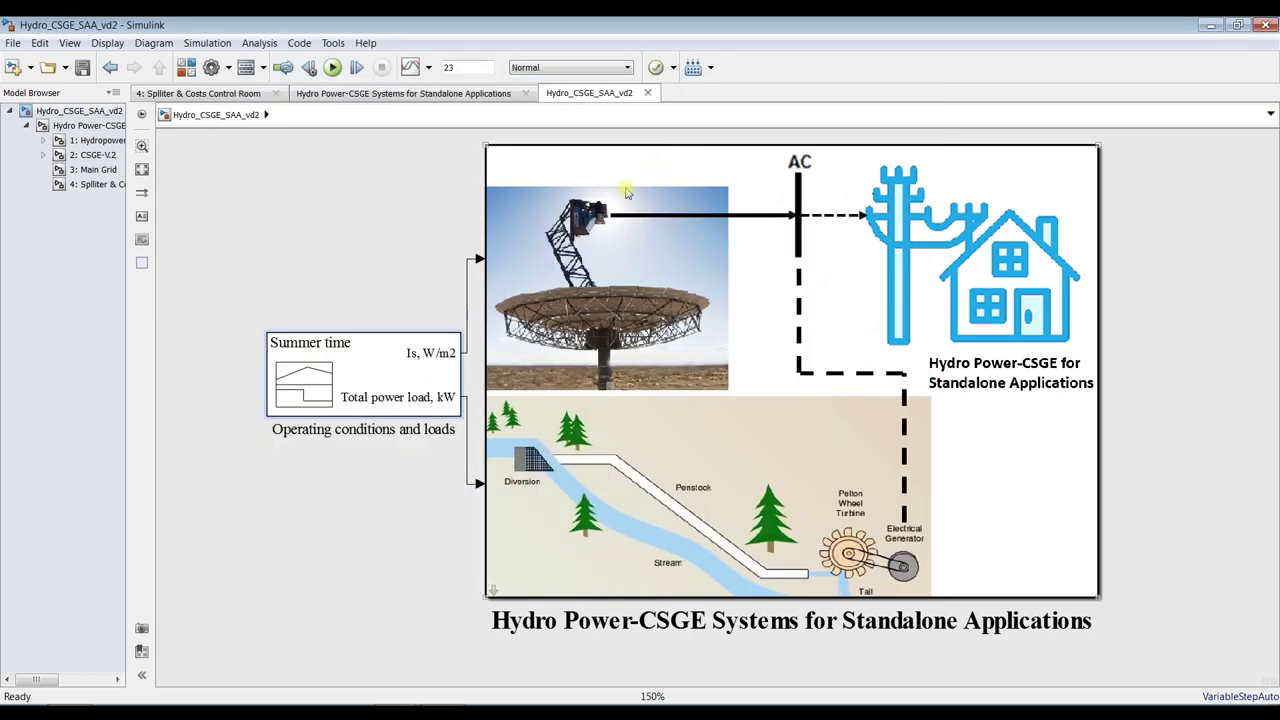
# Step: Open the Operating conditions and loads signals in a maximized Signal Builder window and review the total time range settings
pyautogui.doubleClick(388, 345)
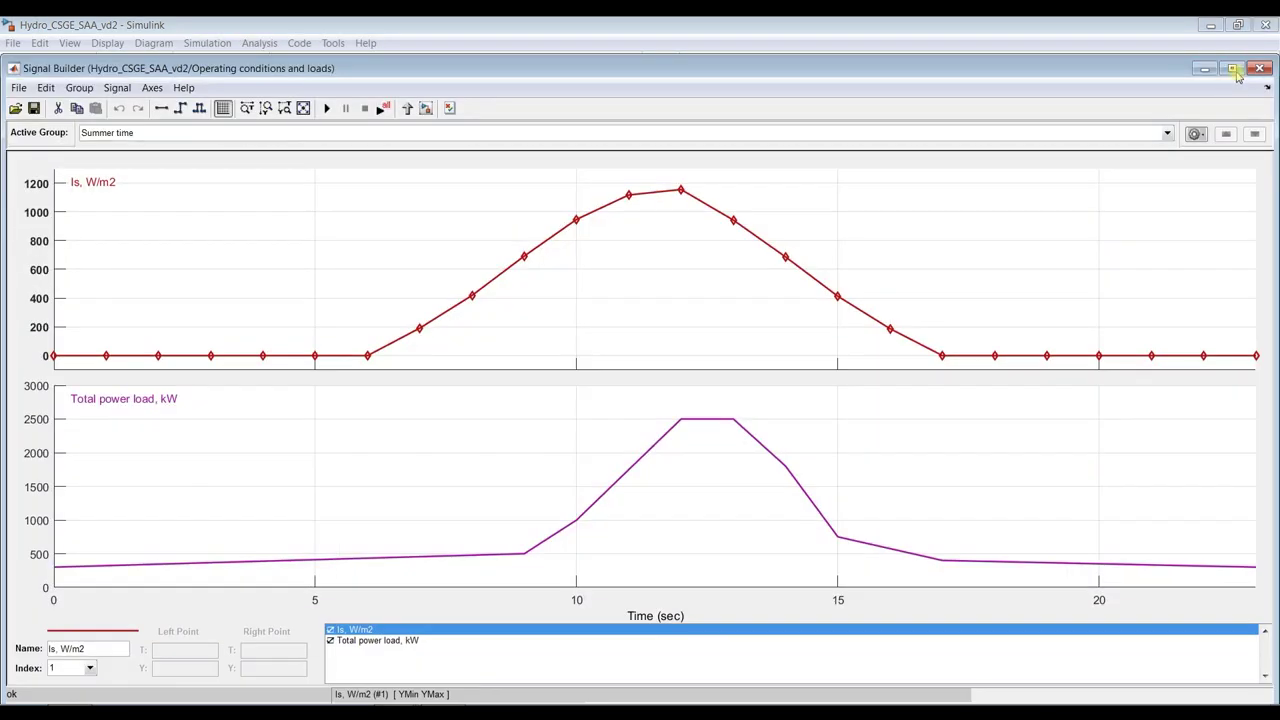
pyautogui.click(1234, 70)
pyautogui.click(110, 44)
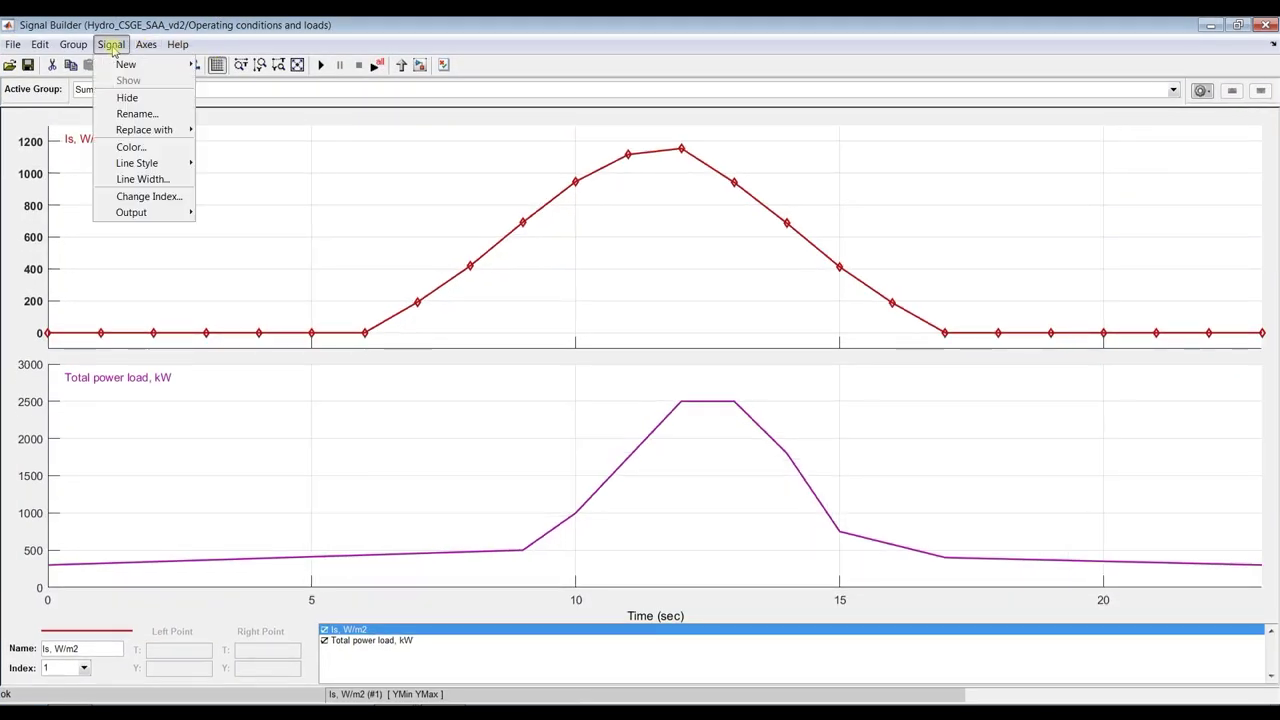
pyautogui.moveTo(146, 44)
pyautogui.click(170, 64)
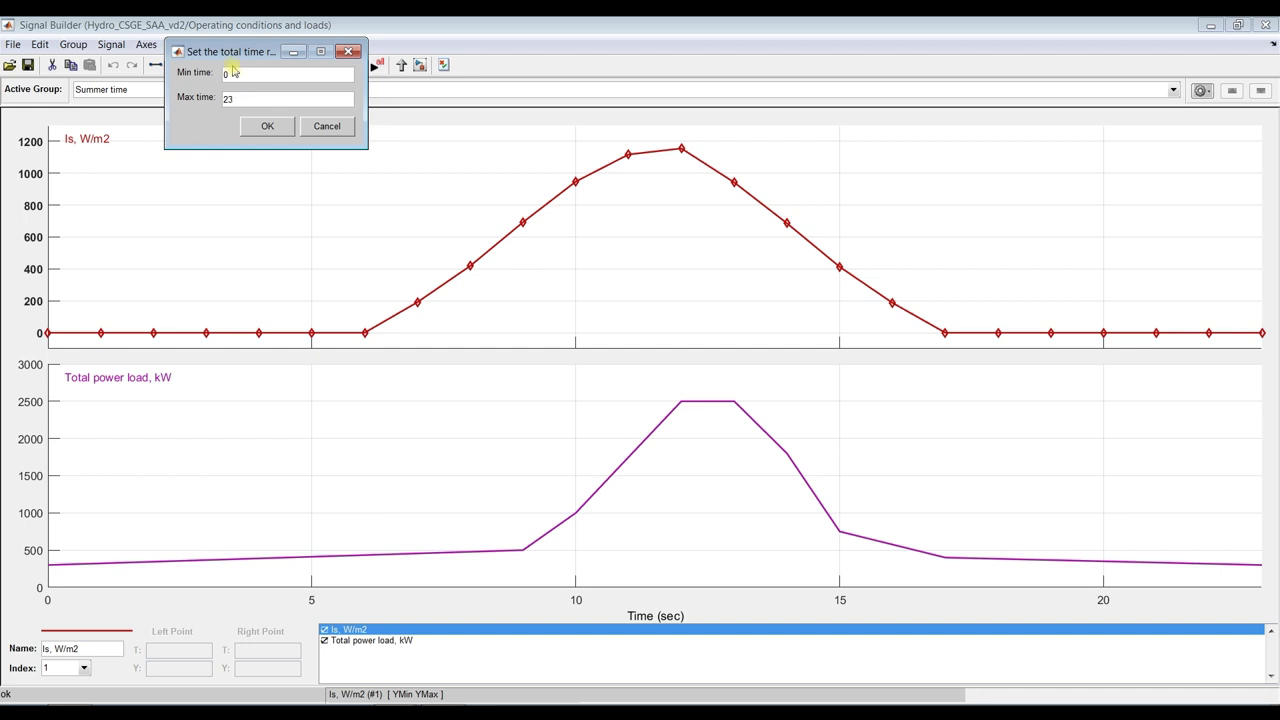
pyautogui.click(258, 128)
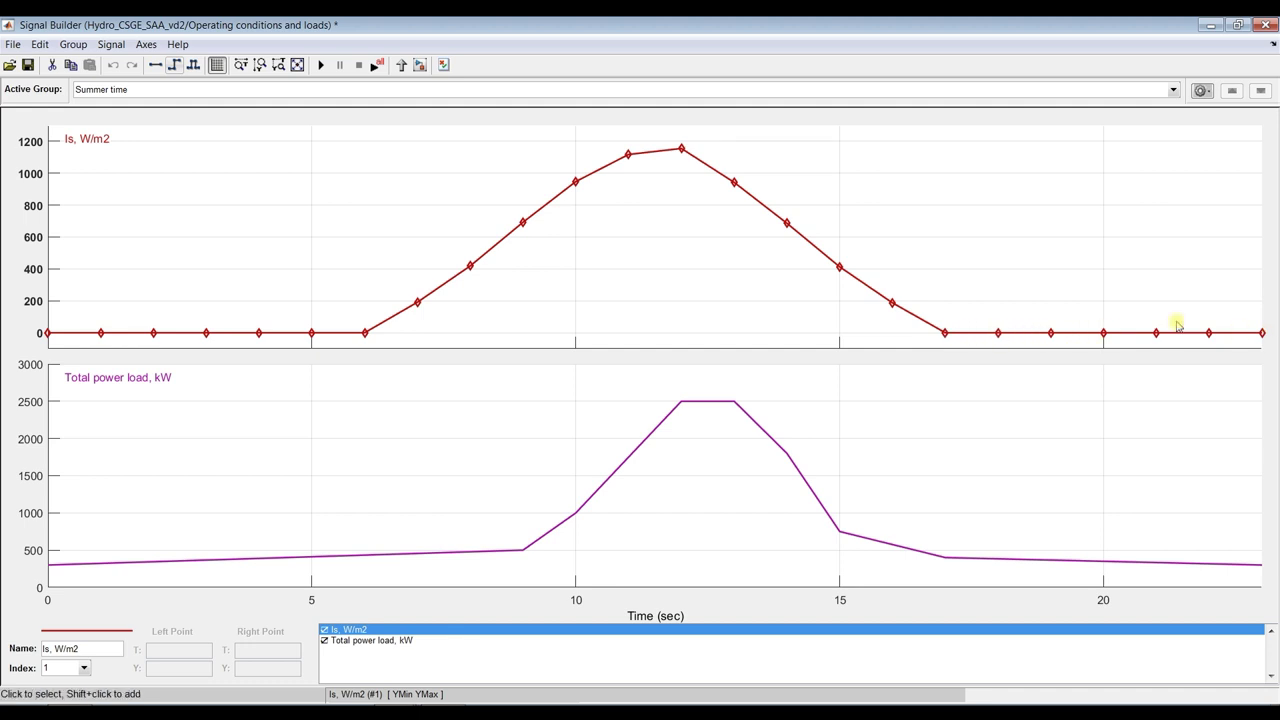
# Step: In the Total power load signal, raise the 10 s point to about 1150 kW and the 12 s point to about 2600 kW
pyautogui.click(89, 565)
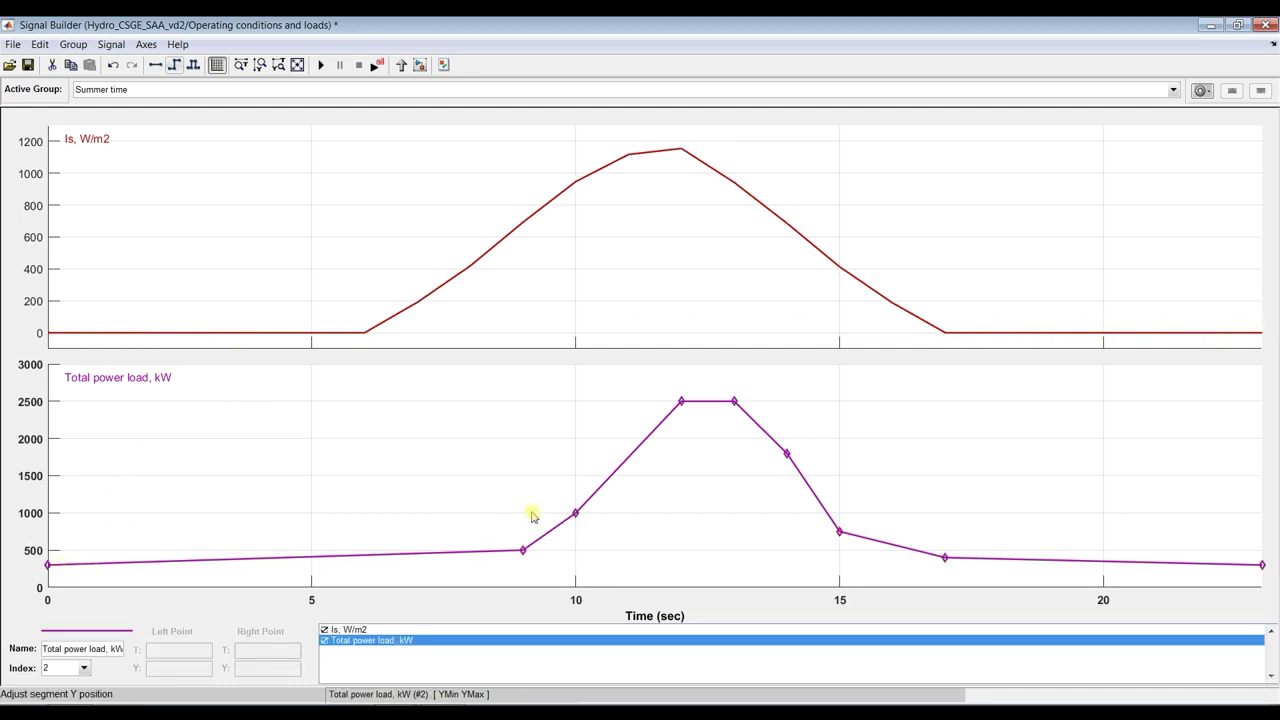
pyautogui.moveTo(575, 514); pyautogui.dragTo(575, 502)
pyautogui.moveTo(680, 400); pyautogui.dragTo(681, 393)
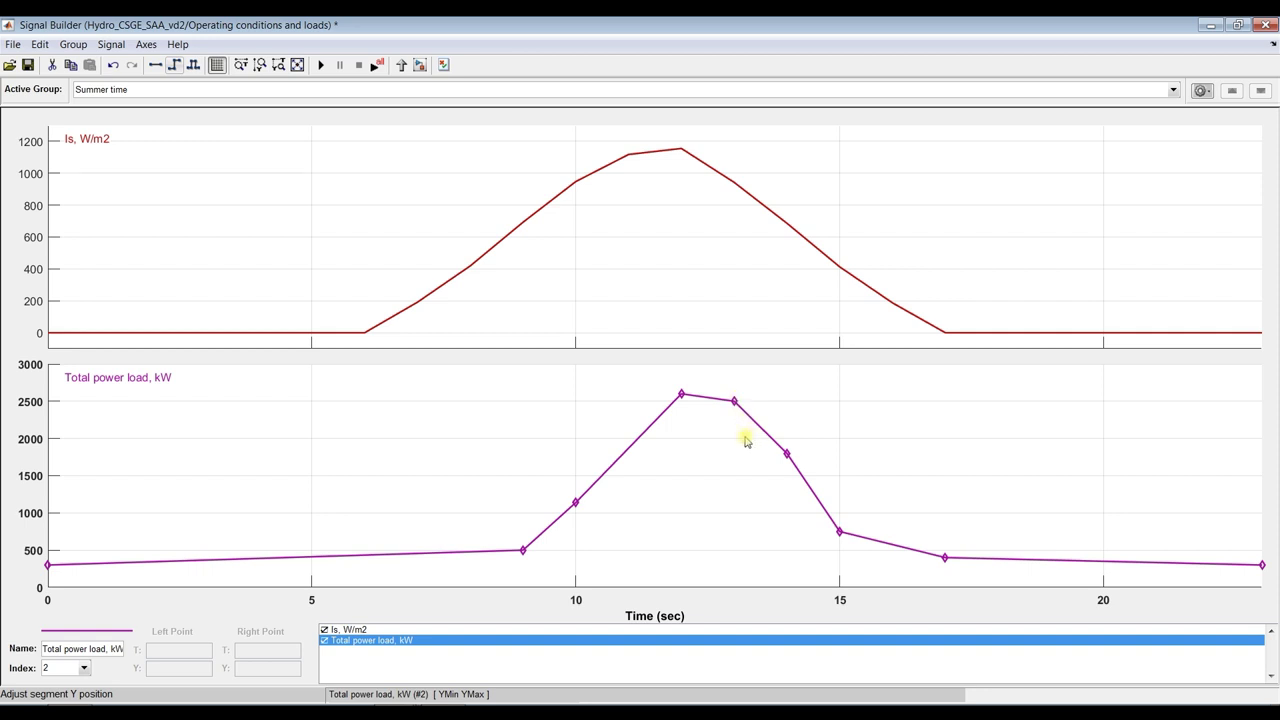
# Step: Add a point near 11 s on the Total power load curve and raise it to about 2000 kW
pyautogui.click(628, 463)
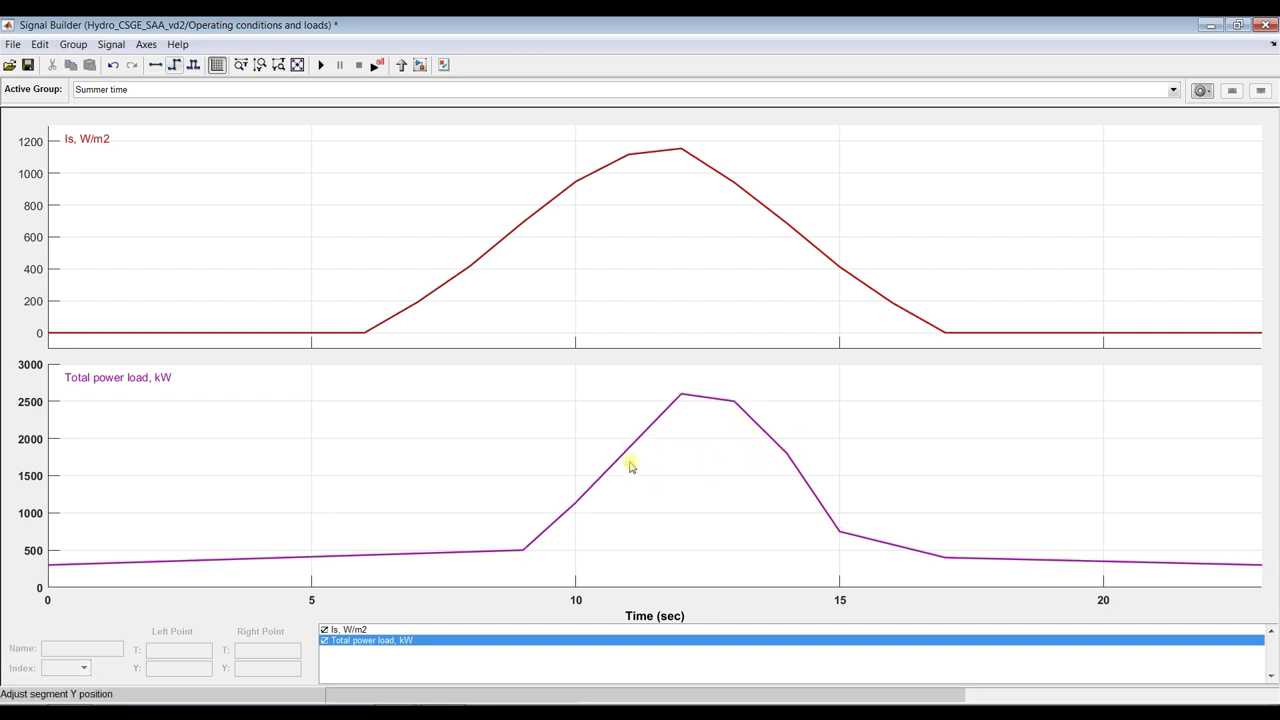
pyautogui.click(624, 455)
pyautogui.moveTo(626, 457); pyautogui.dragTo(621, 437)
pyautogui.click(620, 483)
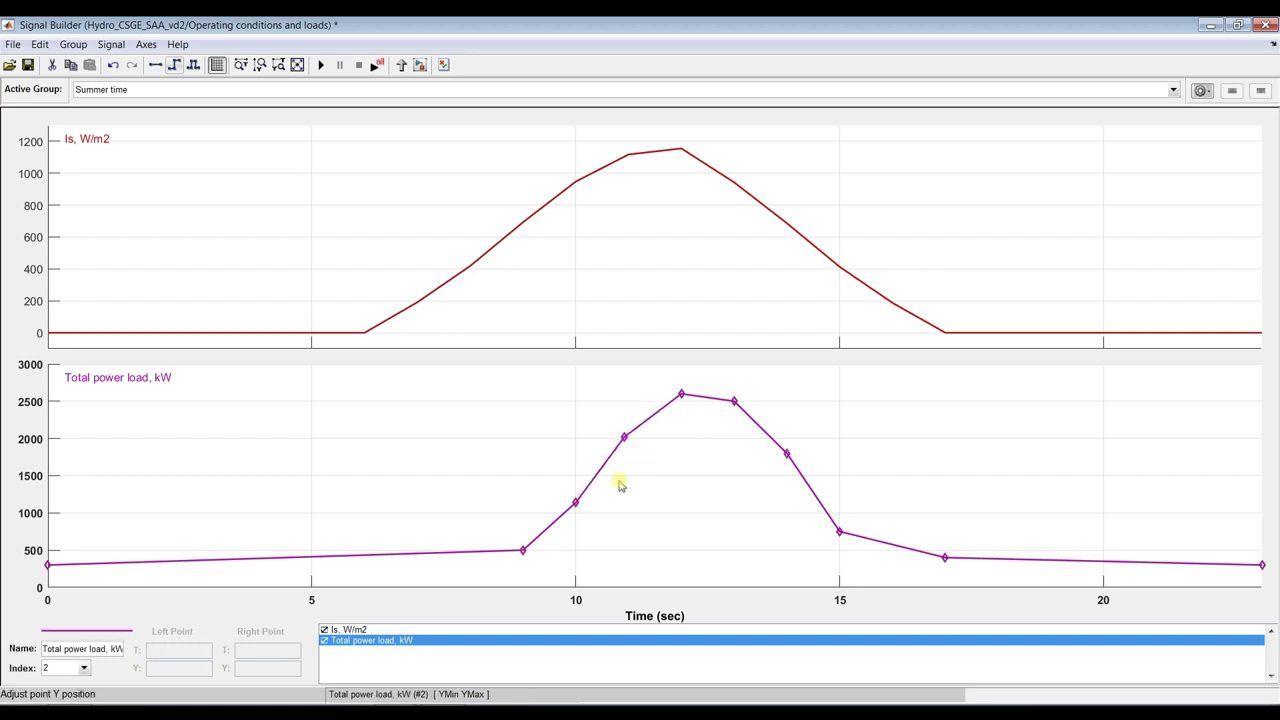
# Step: Save the edited operating signals, close the Signal Builder and save the model
pyautogui.click(46, 564)
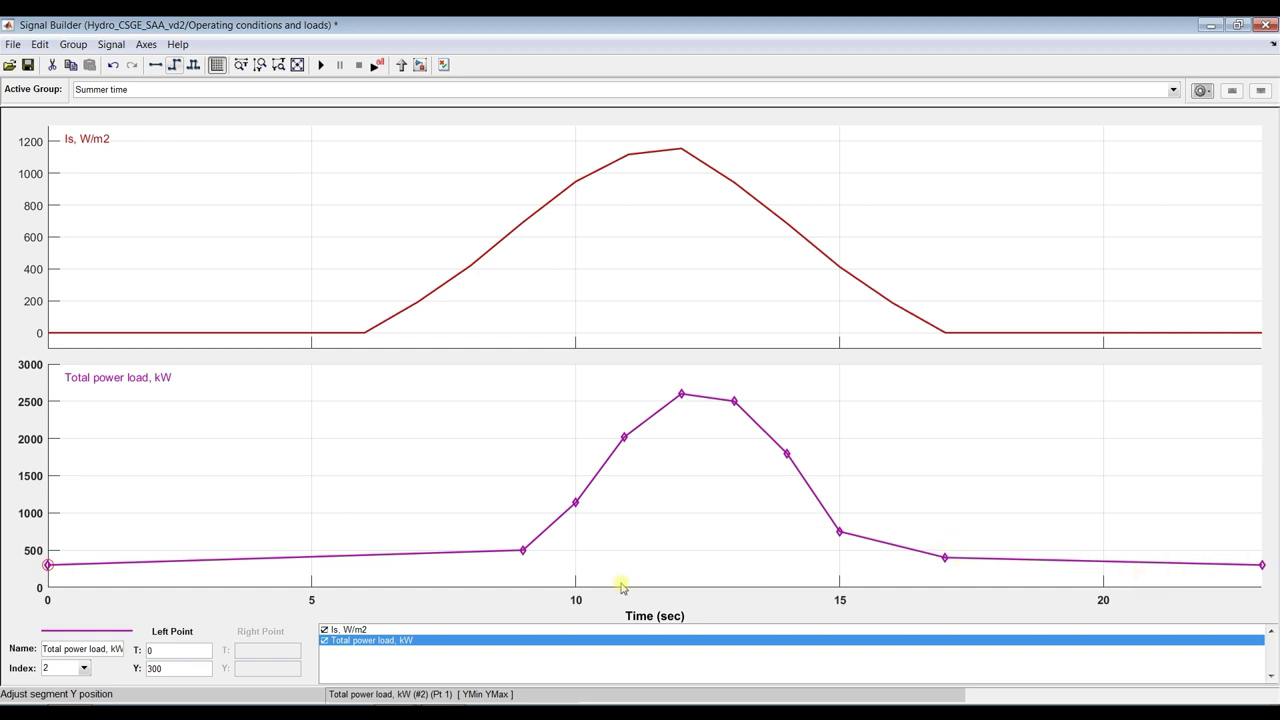
pyautogui.click(29, 65)
pyautogui.click(1265, 28)
pyautogui.click(83, 68)
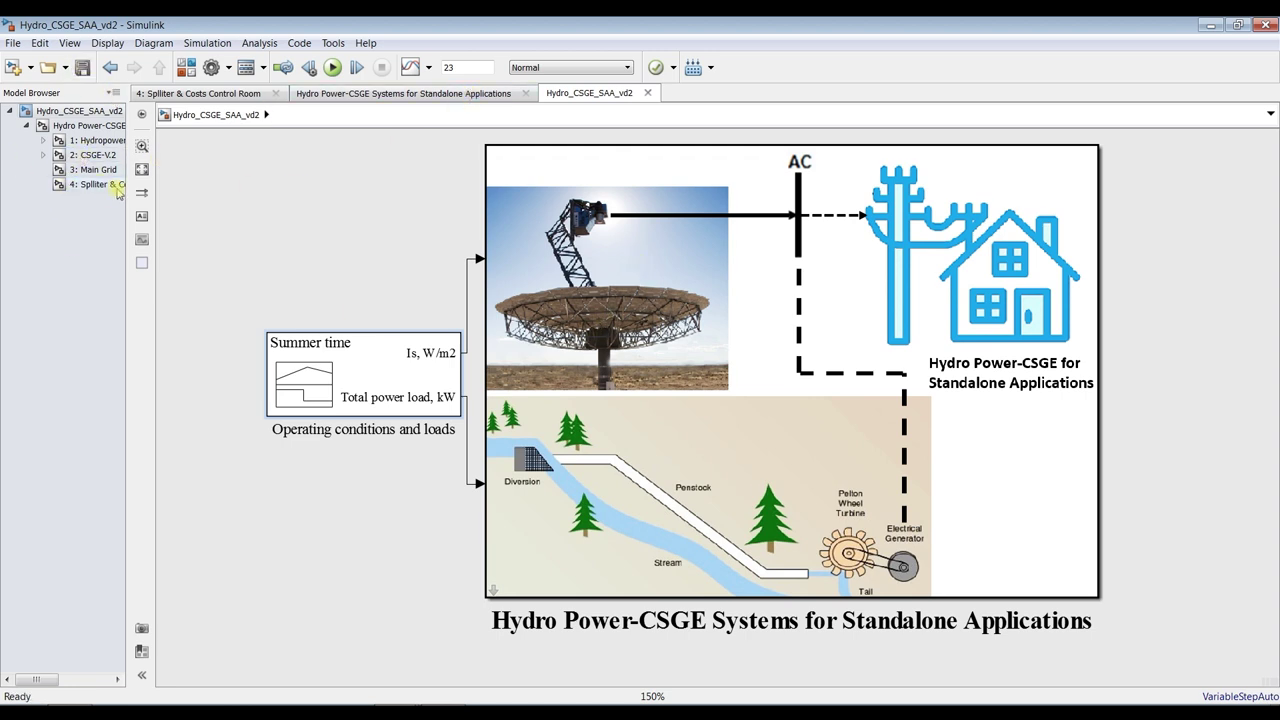
# Step: Open the Hydro Power-CSGE subsystem and turn the Application load knob down to about 2e4 kW
pyautogui.click(74, 127)
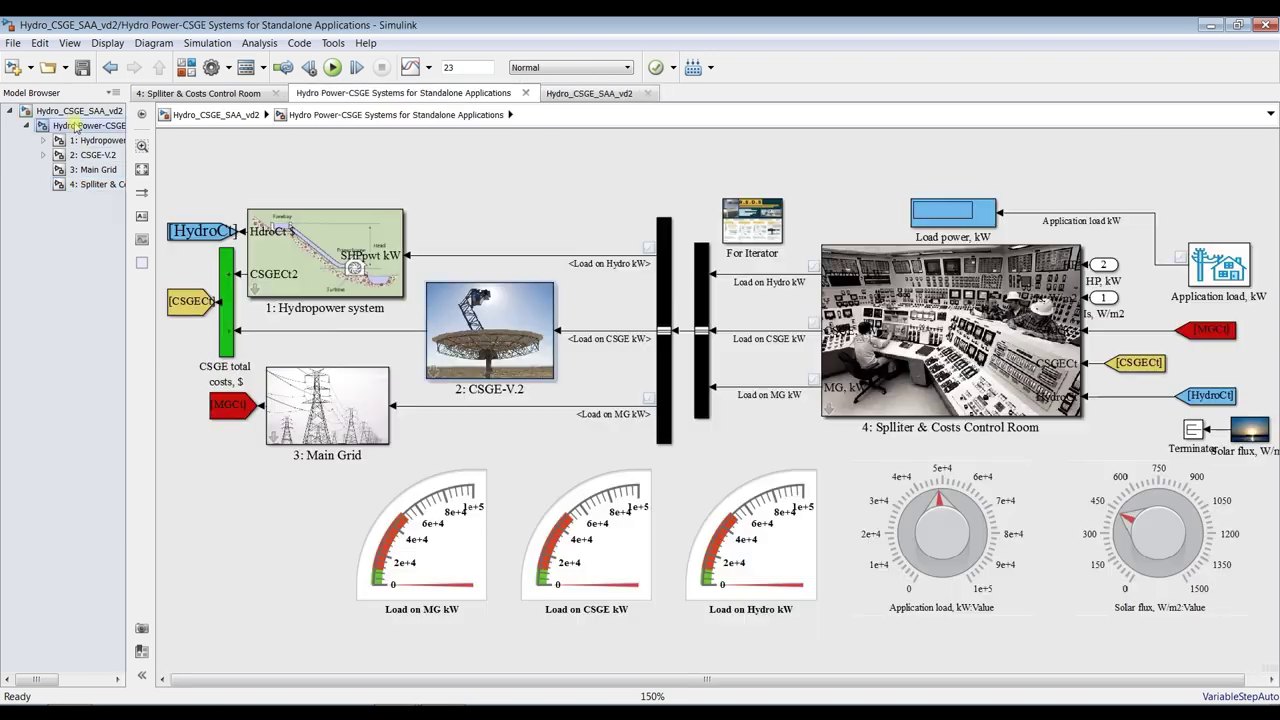
pyautogui.click(942, 503)
pyautogui.moveTo(938, 503); pyautogui.dragTo(903, 540)
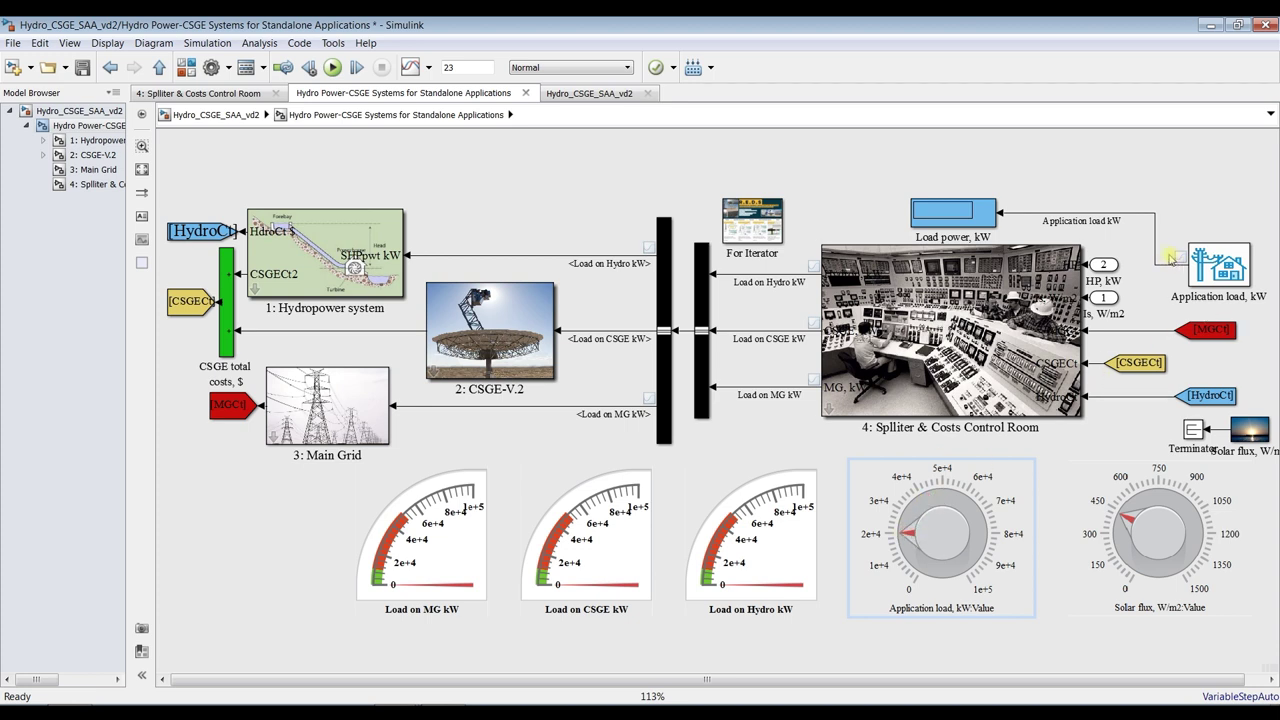
pyautogui.moveTo(905, 532)
pyautogui.mouseDown()
pyautogui.moveTo(910, 512)
pyautogui.moveTo(904, 531)
pyautogui.mouseUp()
# Step: Turn the Solar flux knob up to about 650 W/m2
pyautogui.scroll(3, 1112, 264)
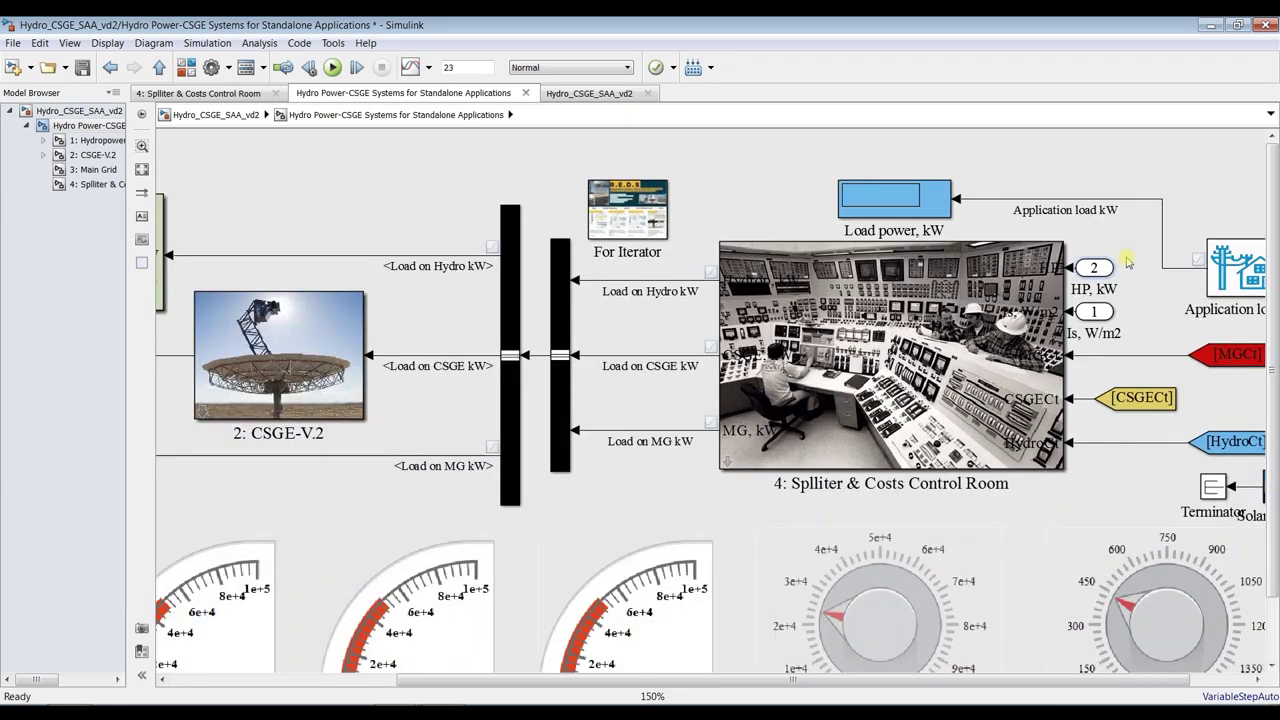
pyautogui.scroll(2, 1097, 268)
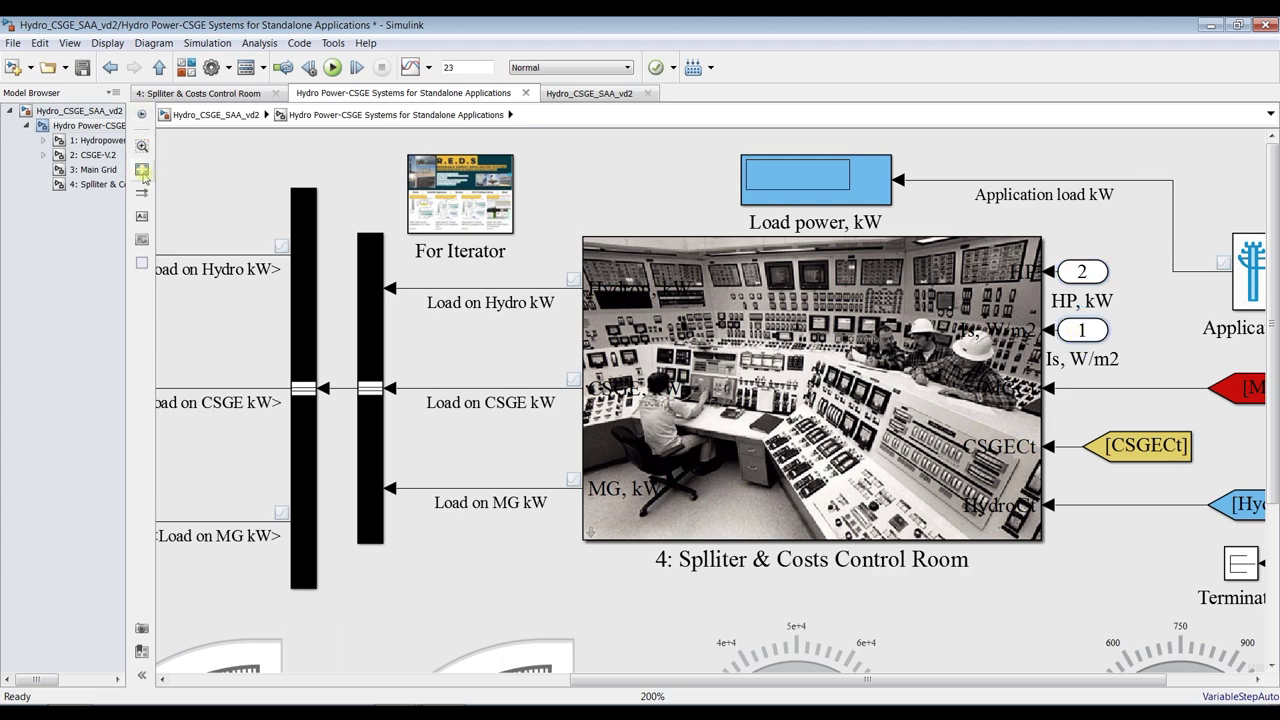
pyautogui.press('space')
pyautogui.click(1127, 511)
pyautogui.click(1029, 561)
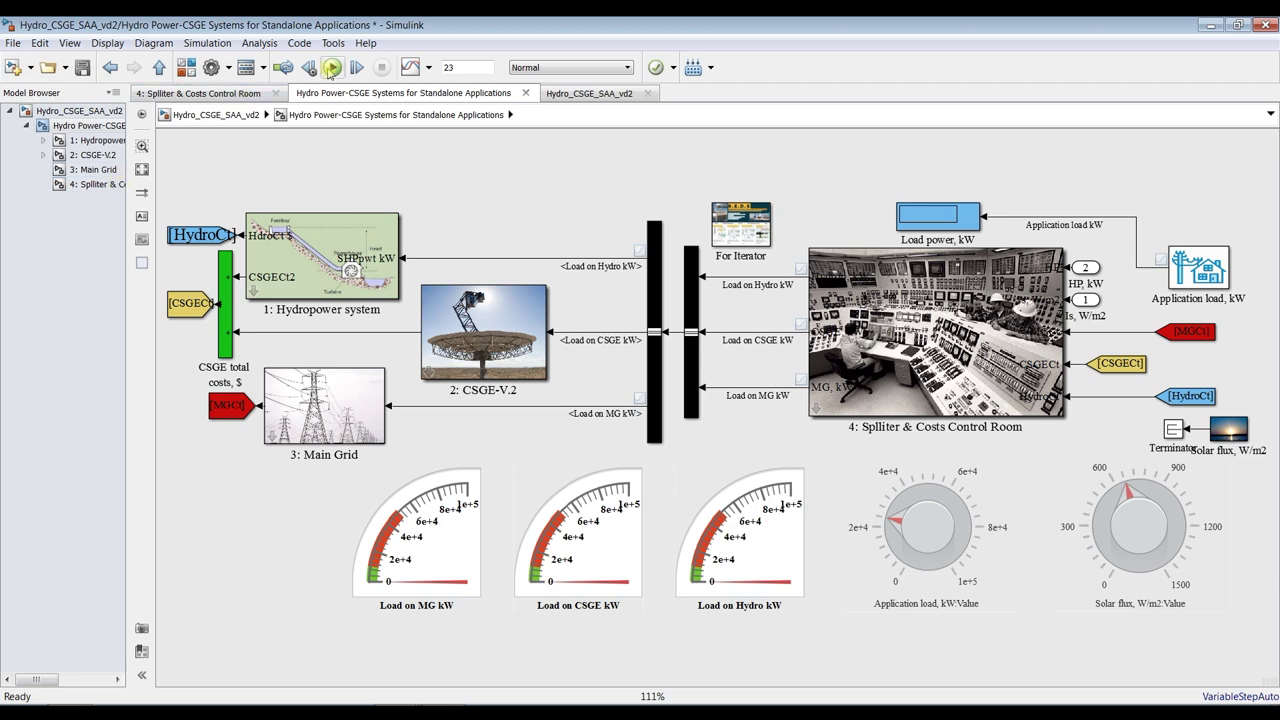
# Step: Save the model and run the simulation, viewing the live cost displays in 4: Splliter & Costs Control Room
pyautogui.click(86, 68)
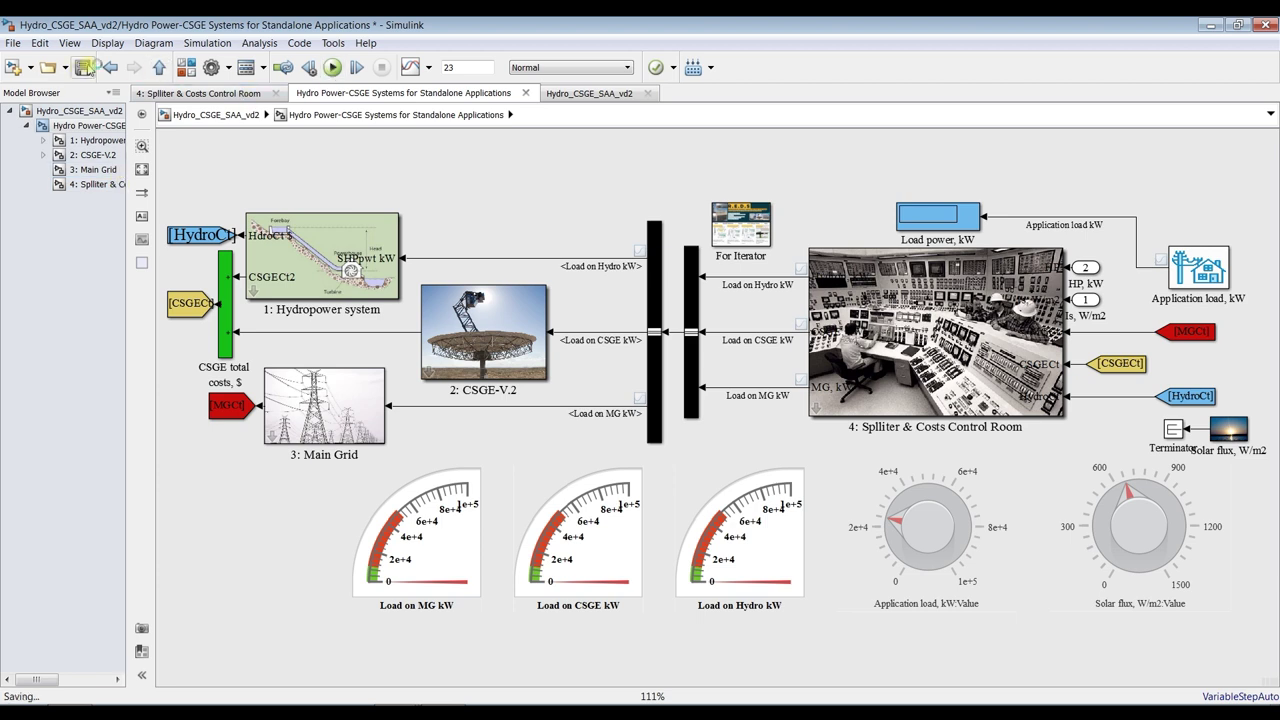
pyautogui.click(333, 67)
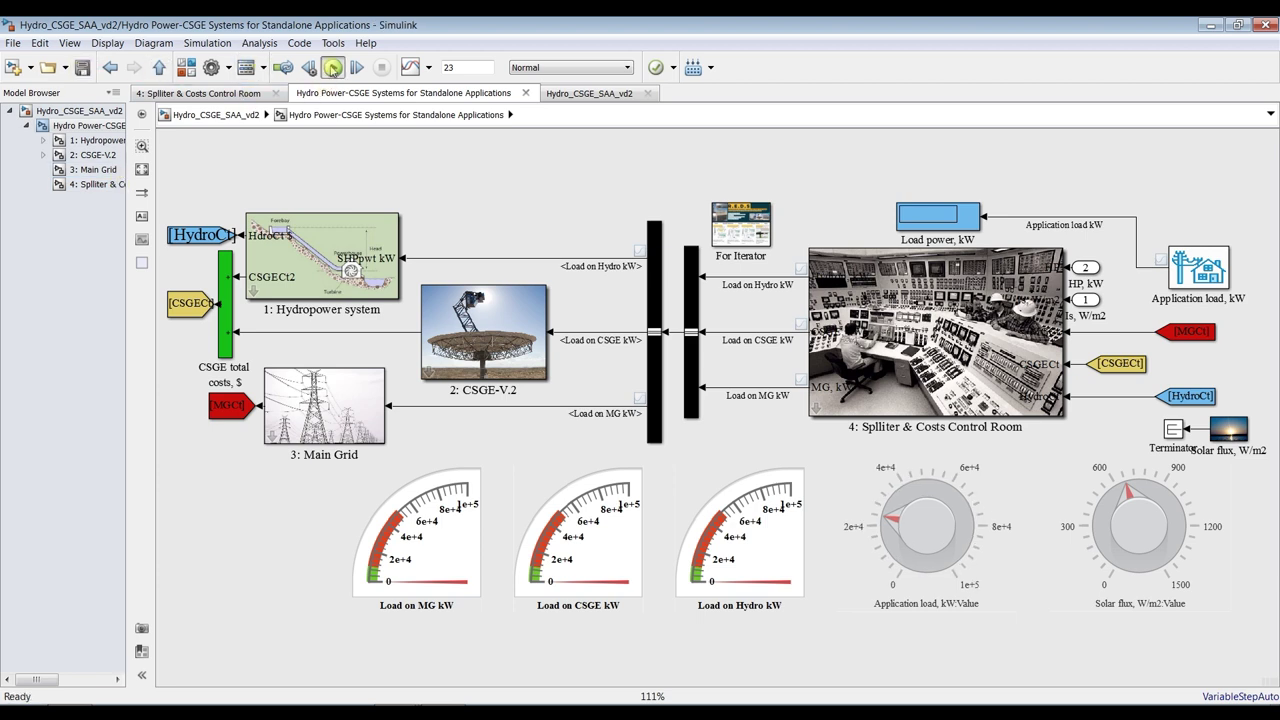
pyautogui.click(101, 189)
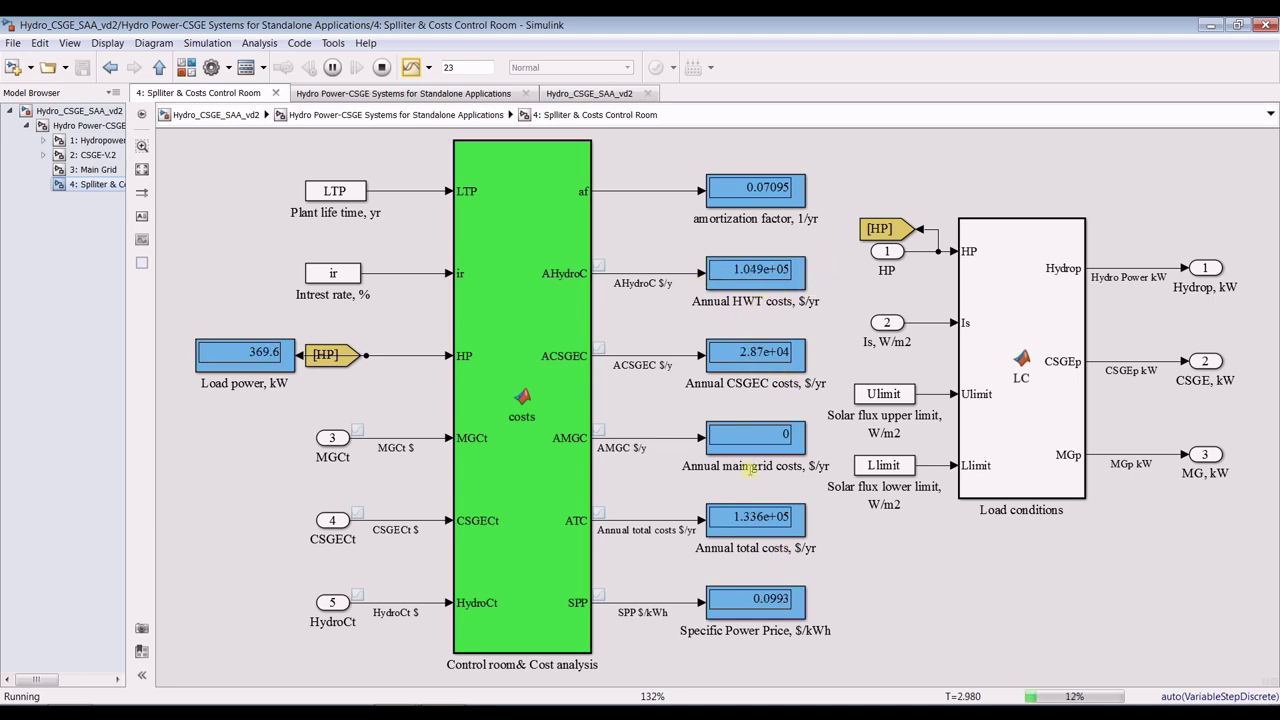
# Step: Return to the Hydro Power-CSGE subsystem and stop the running simulation
pyautogui.click(96, 127)
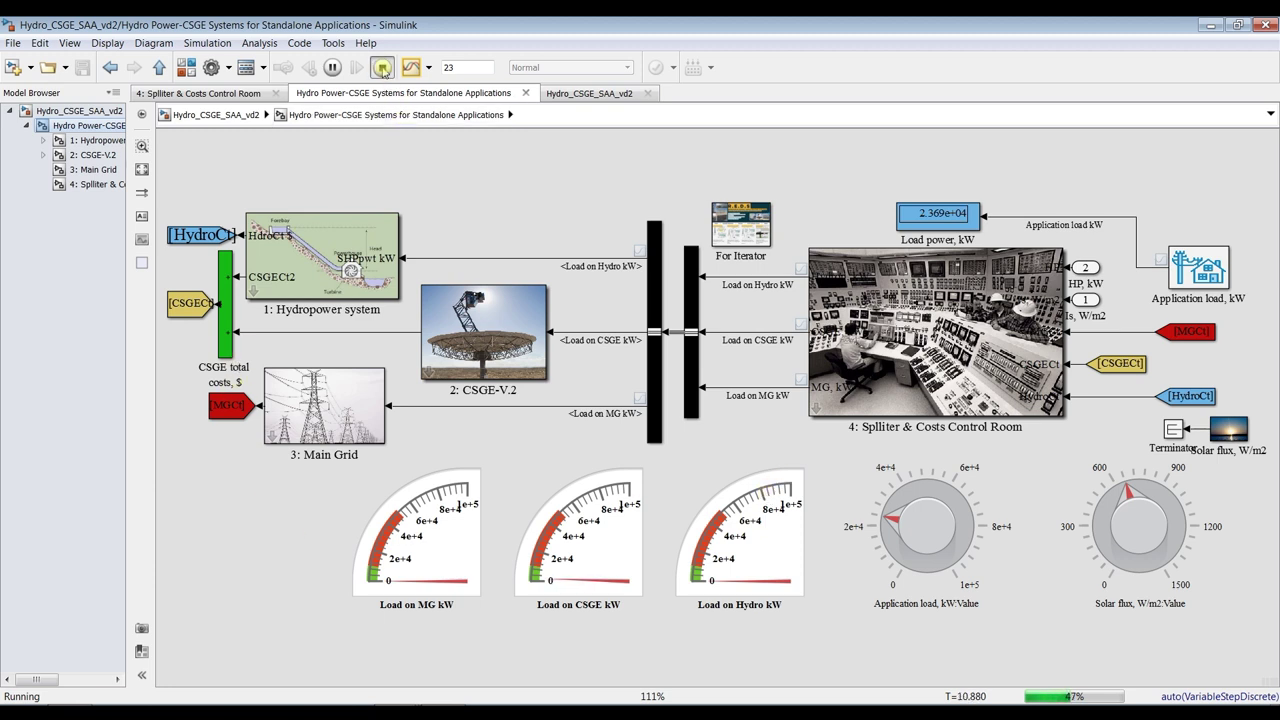
pyautogui.click(381, 67)
pyautogui.click(770, 540)
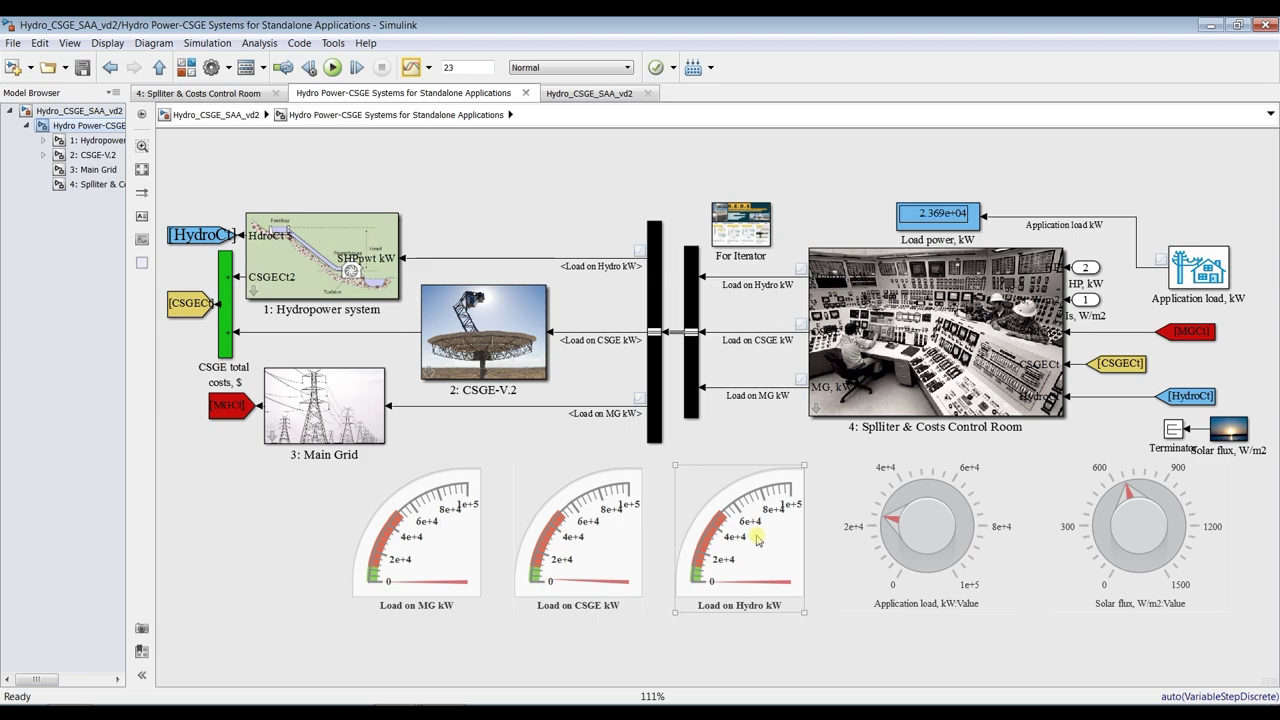
# Step: Open the top-level Operating conditions and loads signals in a maximized window and select the Total power load signal
pyautogui.click(80, 111)
pyautogui.doubleClick(350, 369)
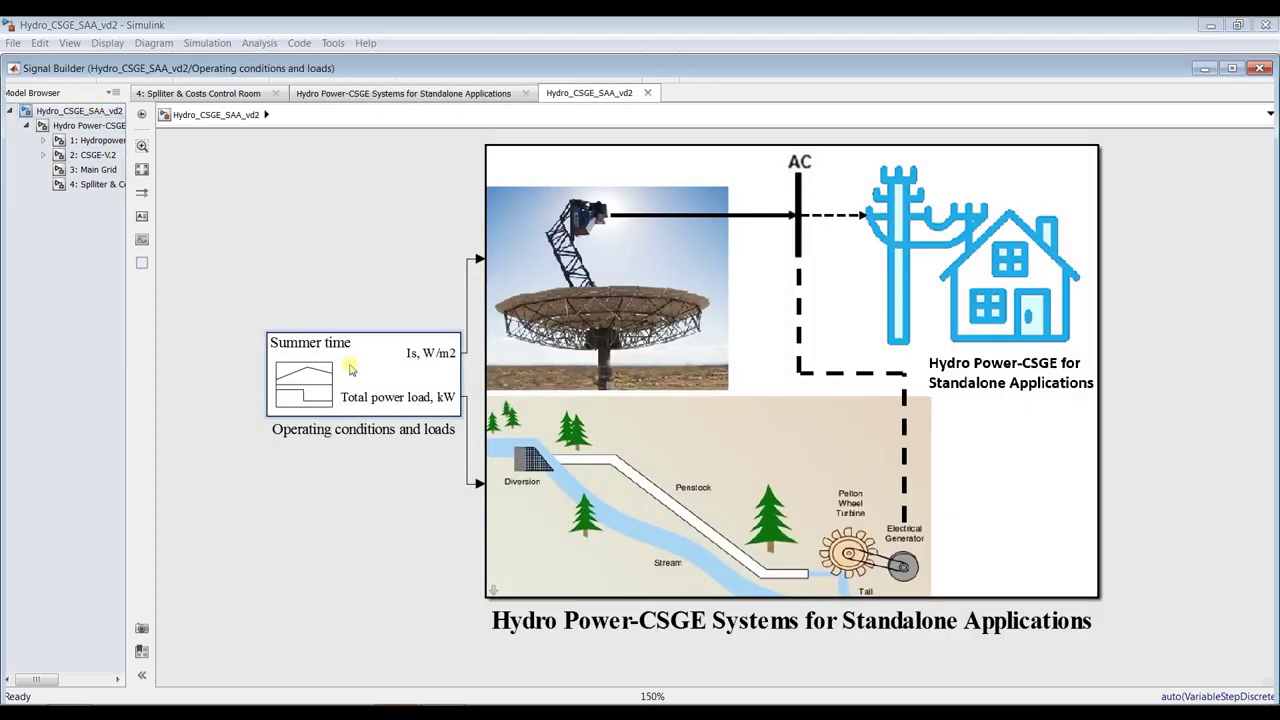
pyautogui.click(1232, 68)
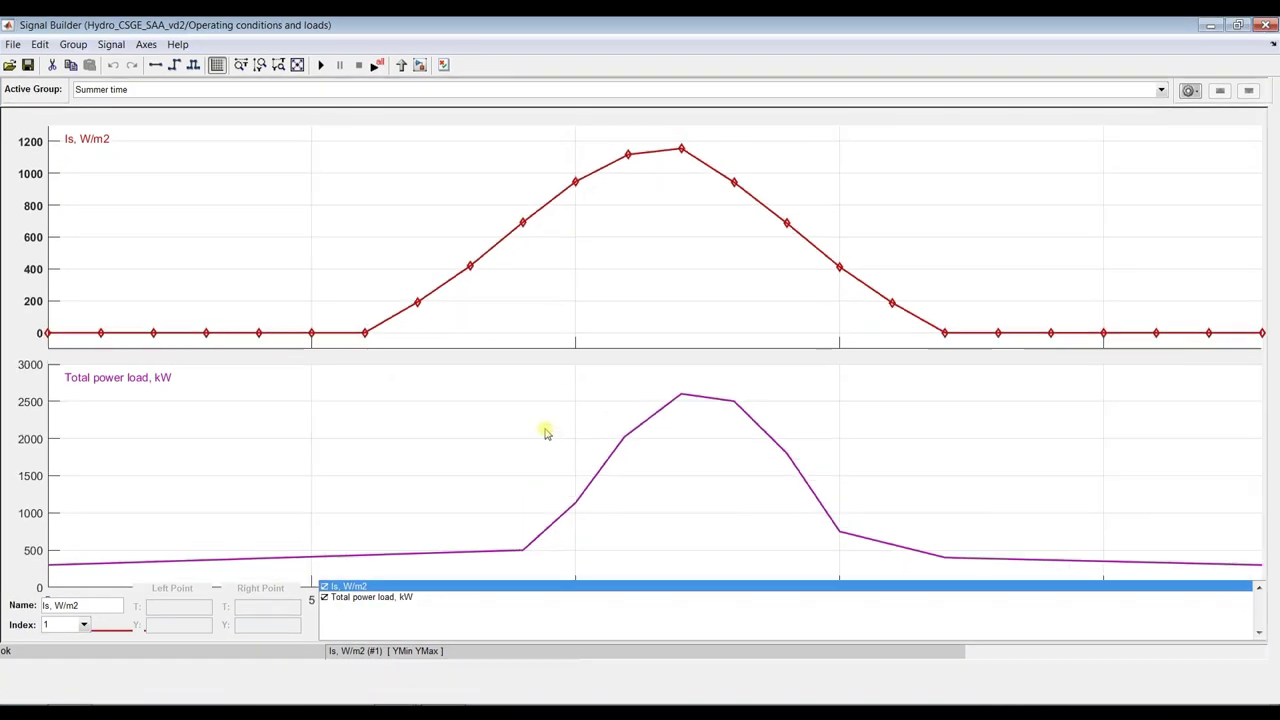
pyautogui.click(663, 409)
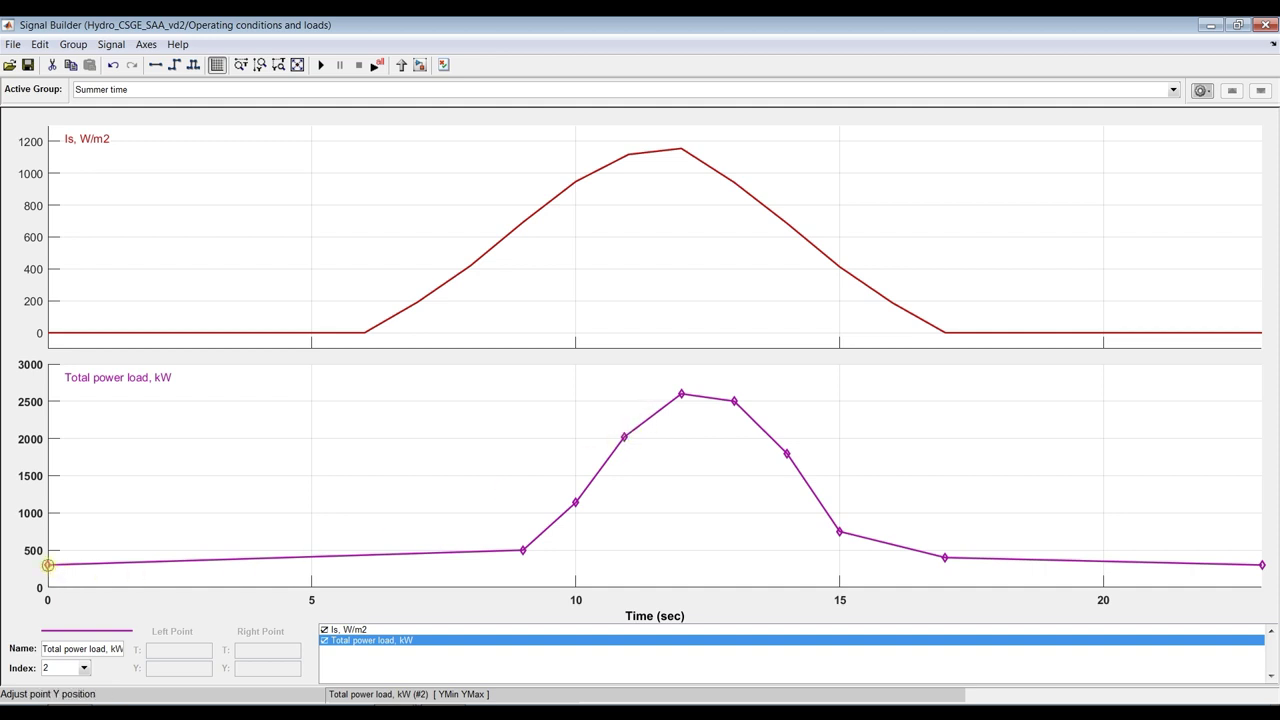
# Step: Raise the Total power load points at 0, 9, 10 and 11 s to about 2250, 4150, 7000 and 10000 kW
pyautogui.moveTo(47, 565); pyautogui.dragTo(47, 419)
pyautogui.moveTo(523, 550); pyautogui.dragTo(490, 280)
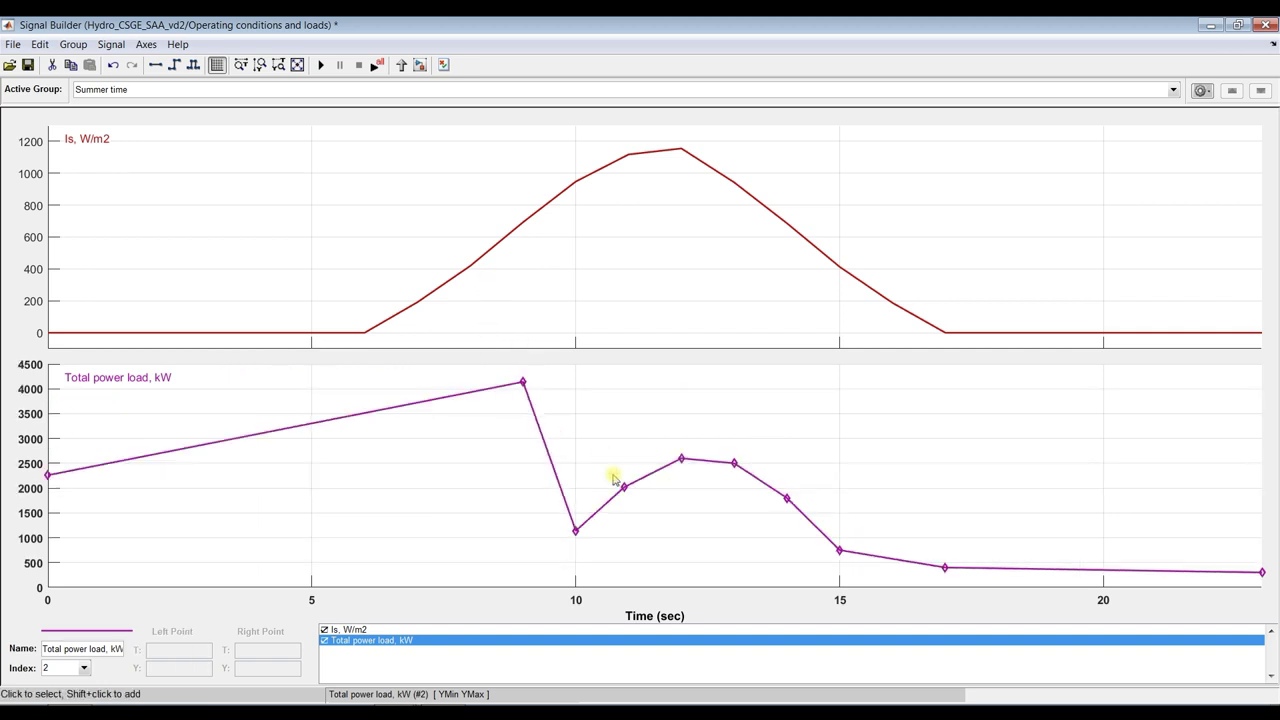
pyautogui.moveTo(568, 394); pyautogui.dragTo(566, 240)
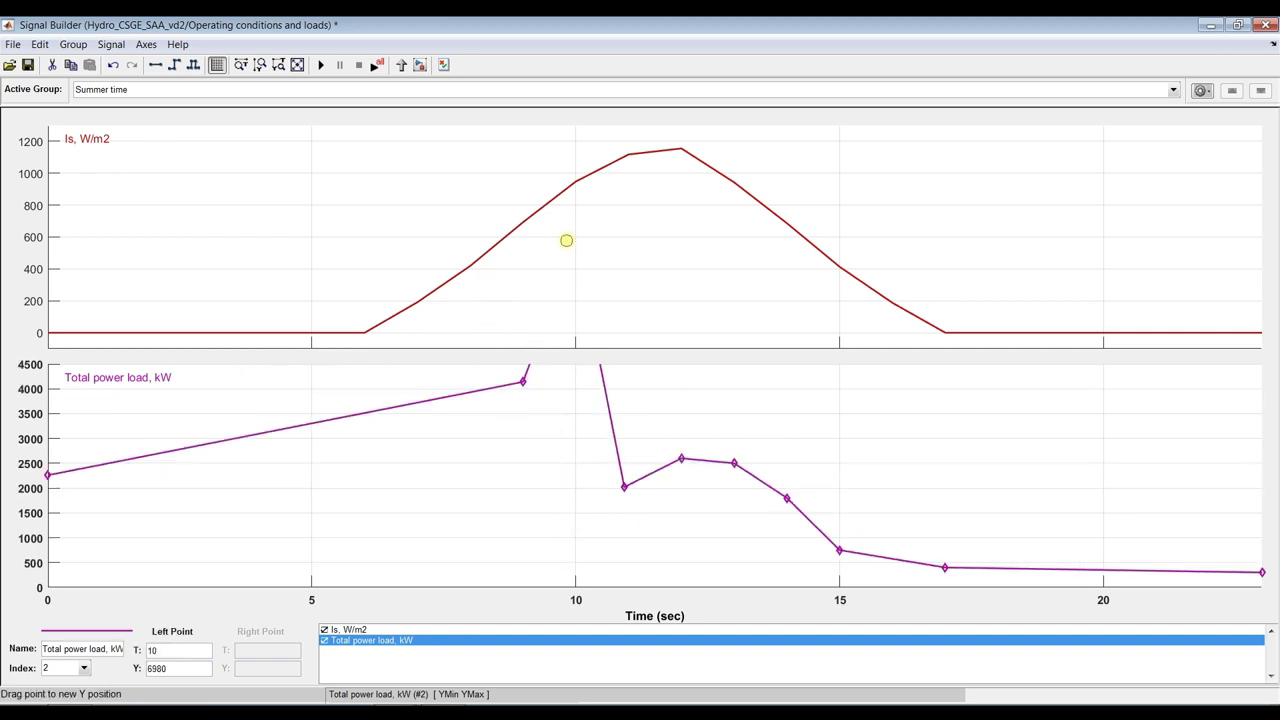
pyautogui.moveTo(623, 529); pyautogui.dragTo(674, 303)
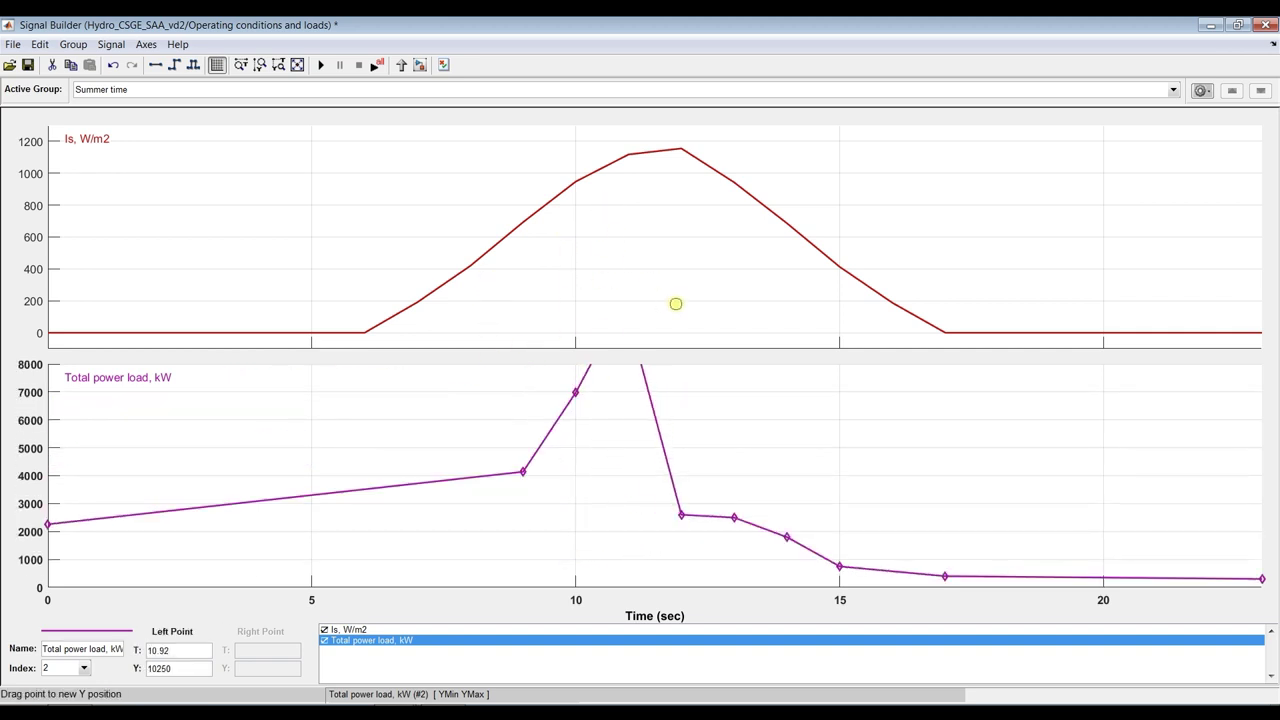
# Step: Raise the load points at 12, 13, 14, 15 and 17 s to about 12000, 12400, 12000, 10700 and 4100 kW
pyautogui.click(680, 533)
pyautogui.moveTo(680, 535); pyautogui.dragTo(694, 343)
pyautogui.moveTo(735, 547); pyautogui.dragTo(766, 372)
pyautogui.moveTo(785, 555); pyautogui.dragTo(794, 405)
pyautogui.moveTo(840, 575); pyautogui.dragTo(866, 405)
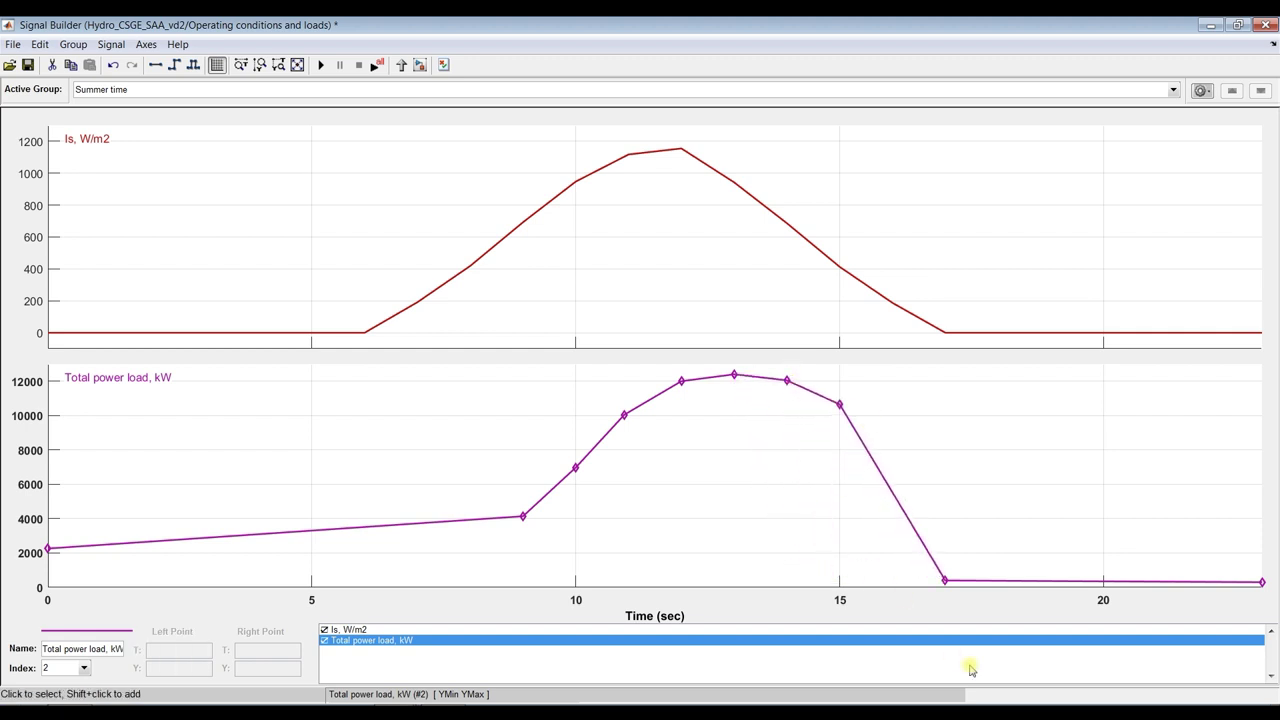
pyautogui.moveTo(944, 580); pyautogui.dragTo(914, 515)
# Step: Set the Total power load points at 0, 9, 10 and 11 s to about 7700, 15000, 17000 and 21000 kW
pyautogui.moveTo(48, 546); pyautogui.dragTo(44, 455)
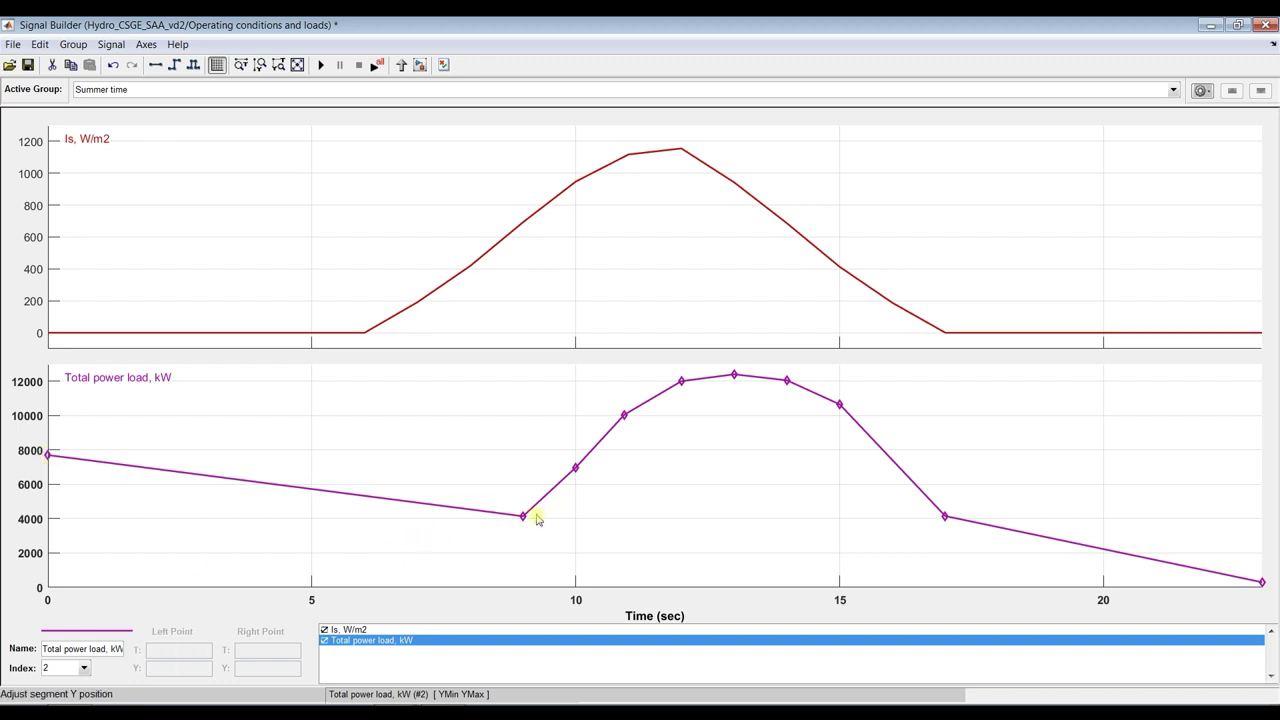
pyautogui.moveTo(526, 517); pyautogui.dragTo(491, 330)
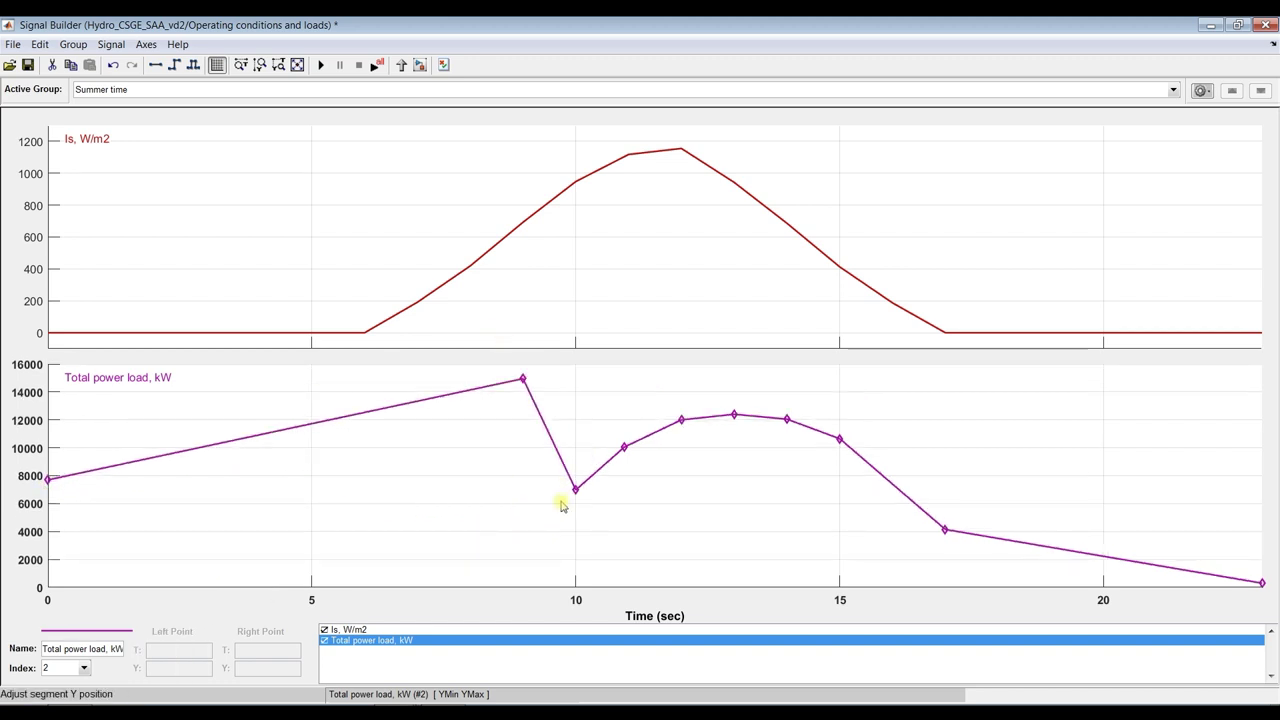
pyautogui.moveTo(579, 488); pyautogui.dragTo(577, 398)
pyautogui.moveTo(625, 473); pyautogui.dragTo(626, 351)
# Step: Set the load points at 12, 13, 14, 15 and 17 s to about 23400, 24300, 24200, 23200 and 14300 kW
pyautogui.moveTo(681, 480); pyautogui.dragTo(673, 379)
pyautogui.moveTo(735, 477); pyautogui.dragTo(735, 371)
pyautogui.moveTo(787, 479); pyautogui.dragTo(787, 372)
pyautogui.moveTo(840, 491); pyautogui.dragTo(842, 381)
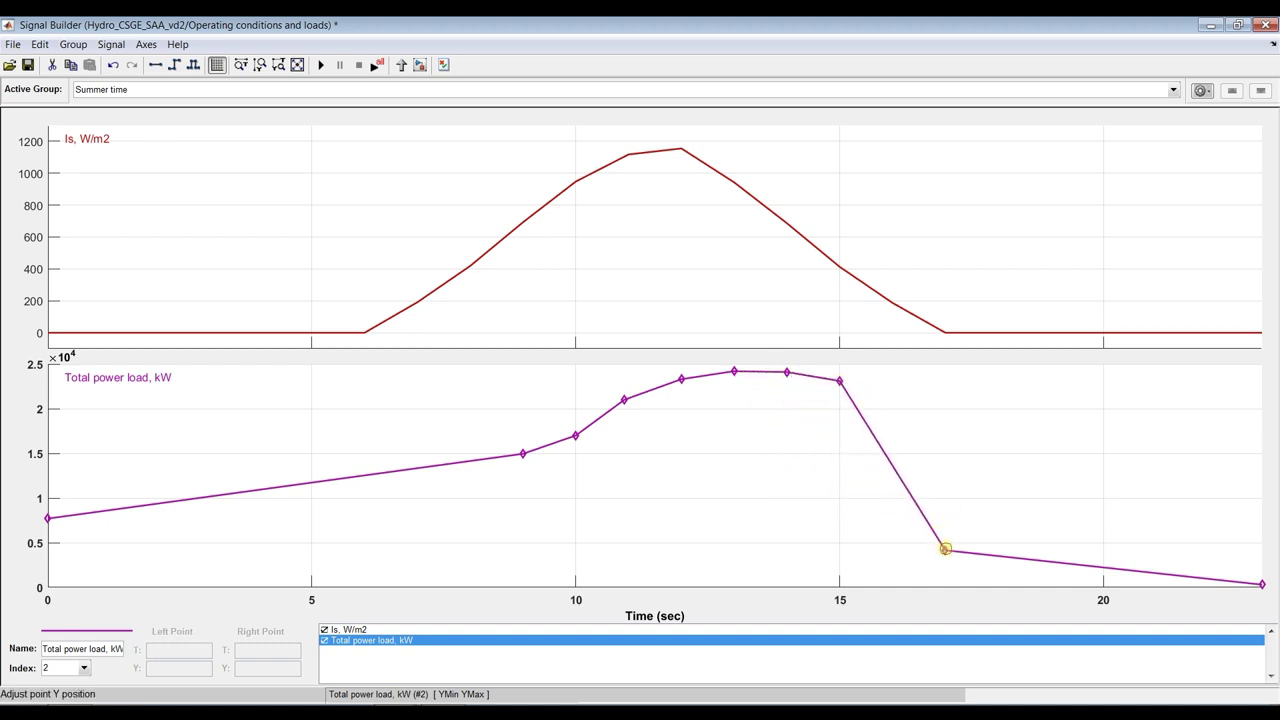
pyautogui.click(945, 551)
pyautogui.moveTo(945, 551); pyautogui.dragTo(923, 461)
pyautogui.click(883, 463)
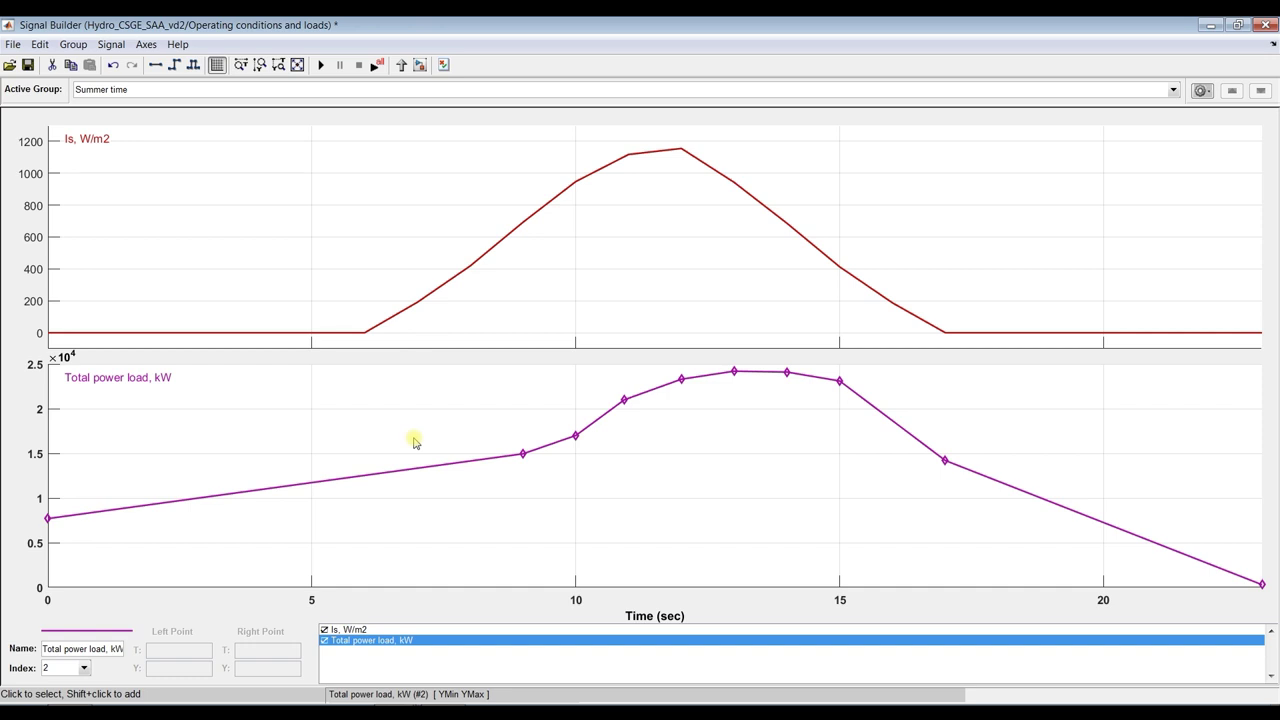
# Step: Close the Signal Builder, save the model and open the Hydro Power-CSGE subsystem
pyautogui.click(1265, 24)
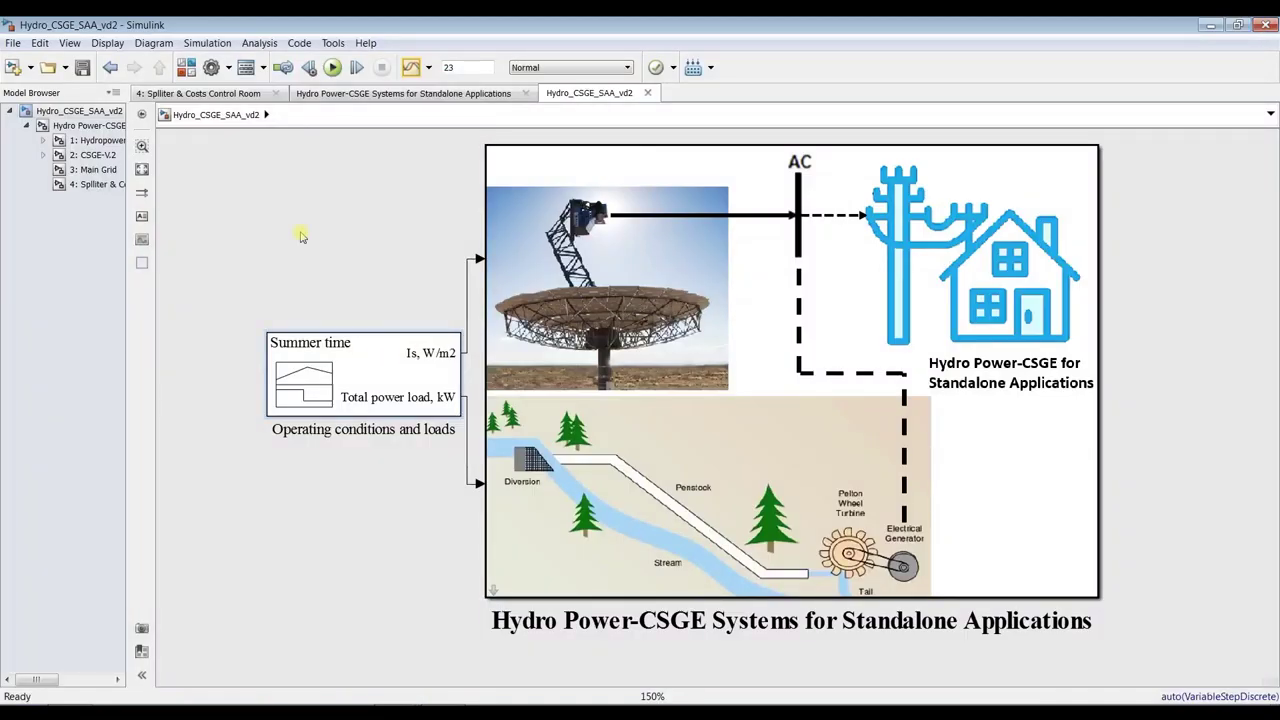
pyautogui.click(83, 68)
pyautogui.click(92, 126)
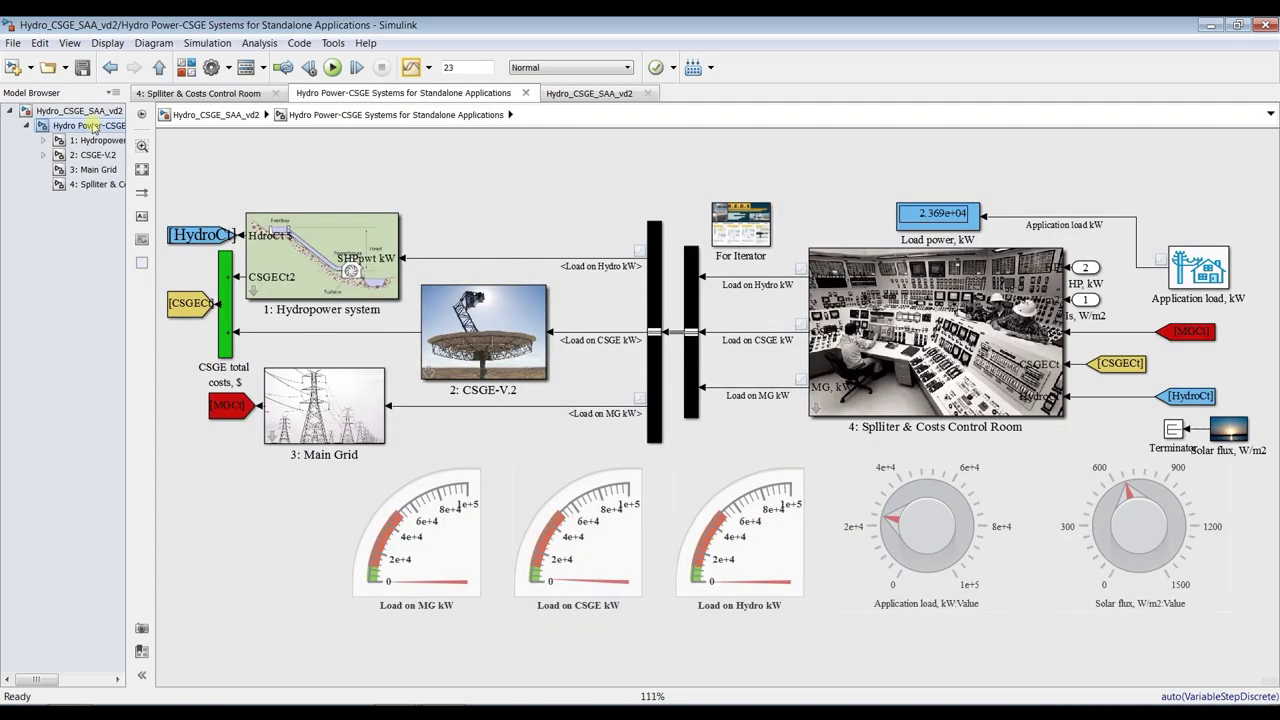
# Step: Save the model again and run the complete simulation with the increased load profile
pyautogui.click(381, 263)
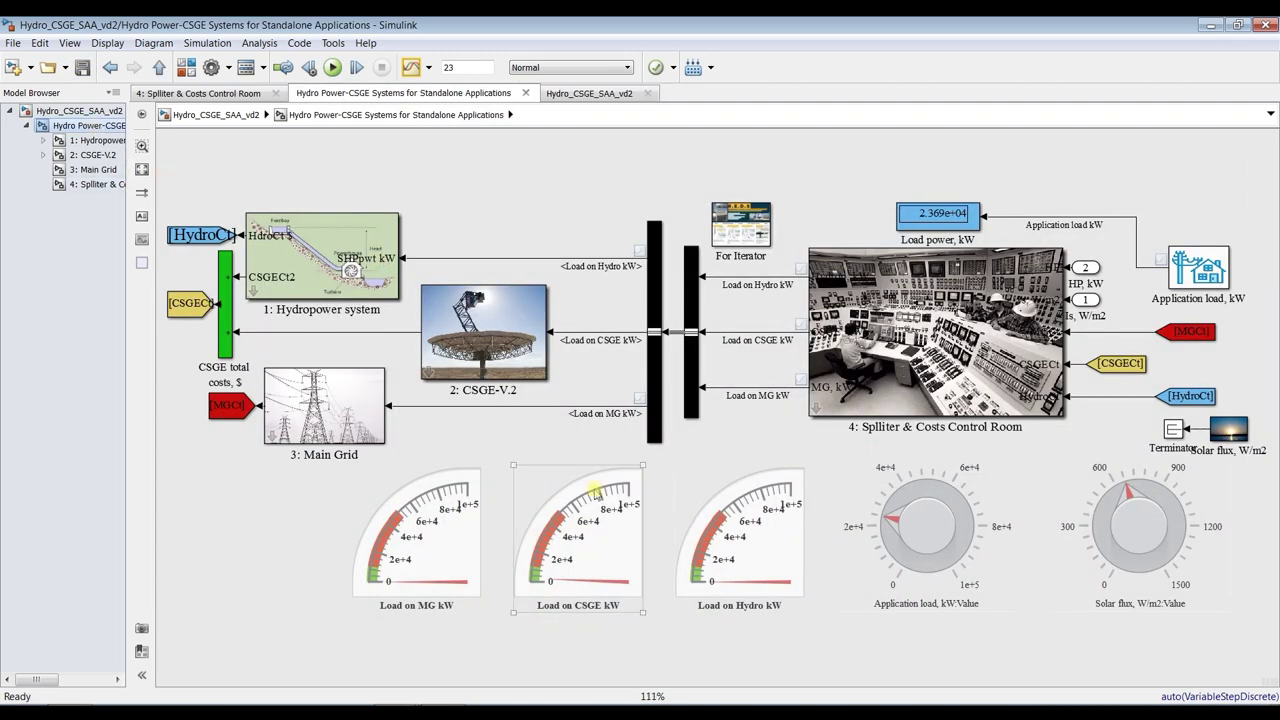
pyautogui.click(82, 68)
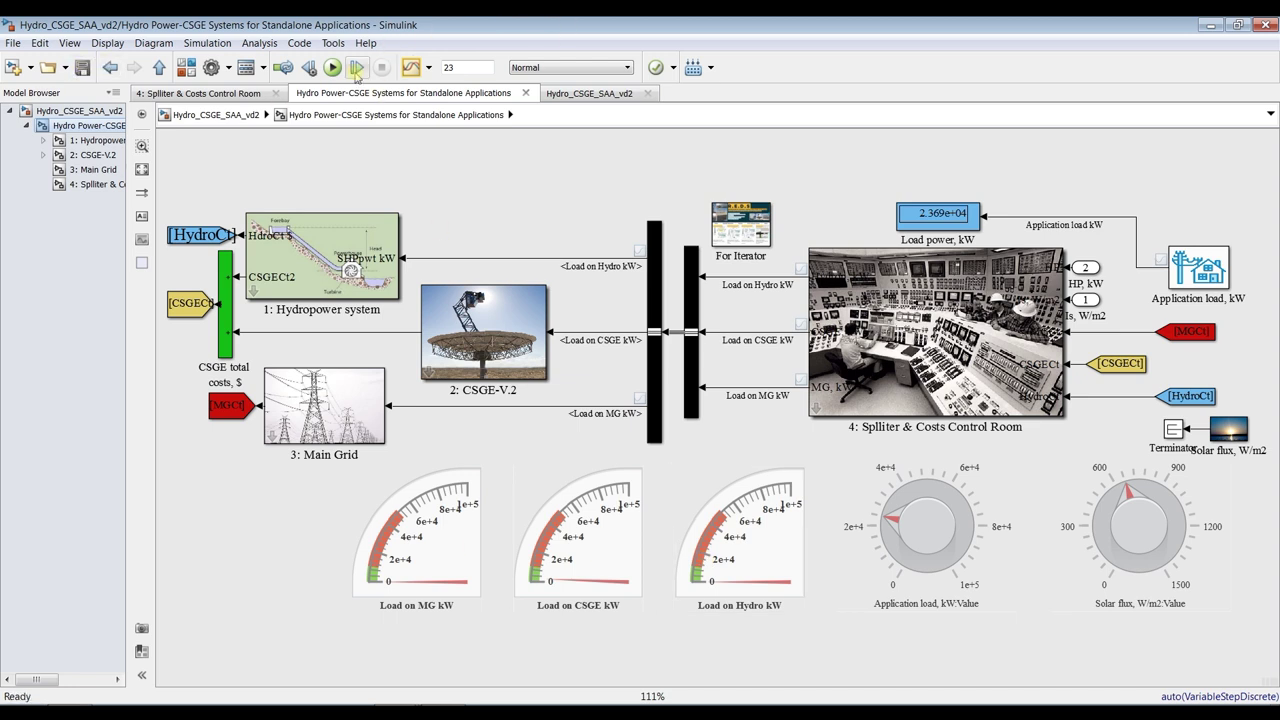
pyautogui.click(332, 68)
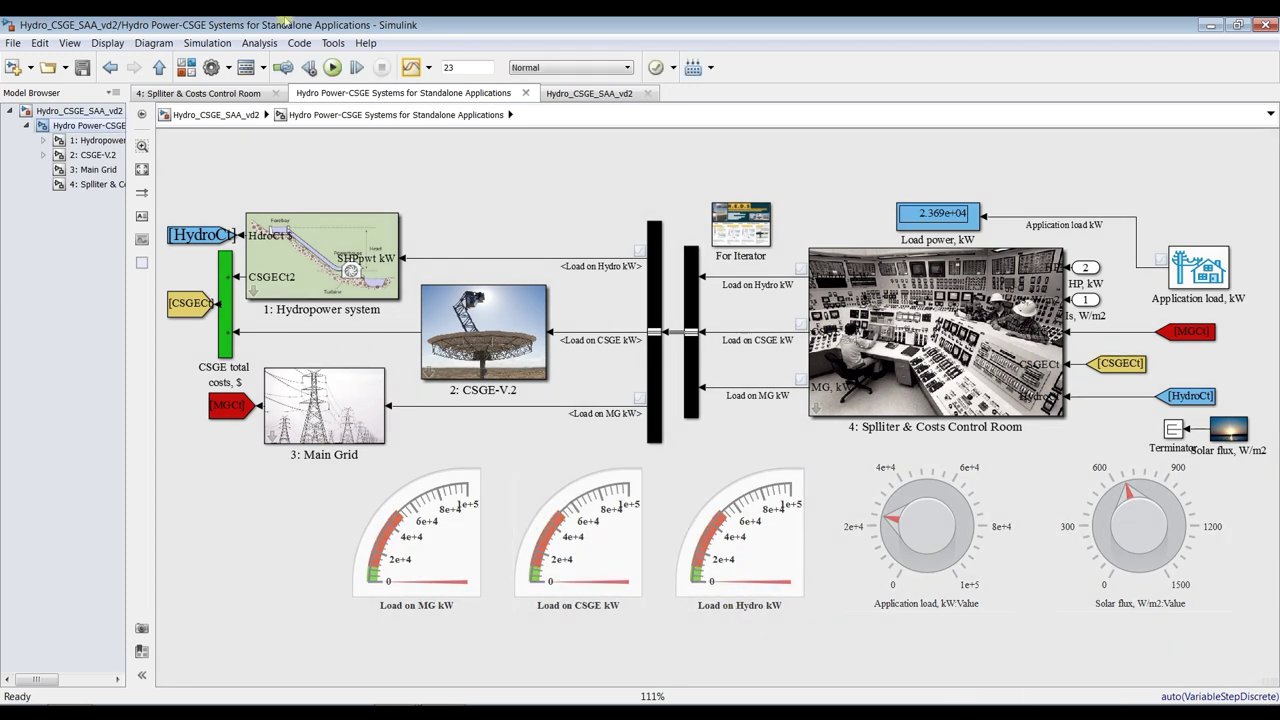
# Step: Open the Simulation Data Inspector and plot Load on Hydro kW from Run 6 in the first empty subplot
pyautogui.click(411, 68)
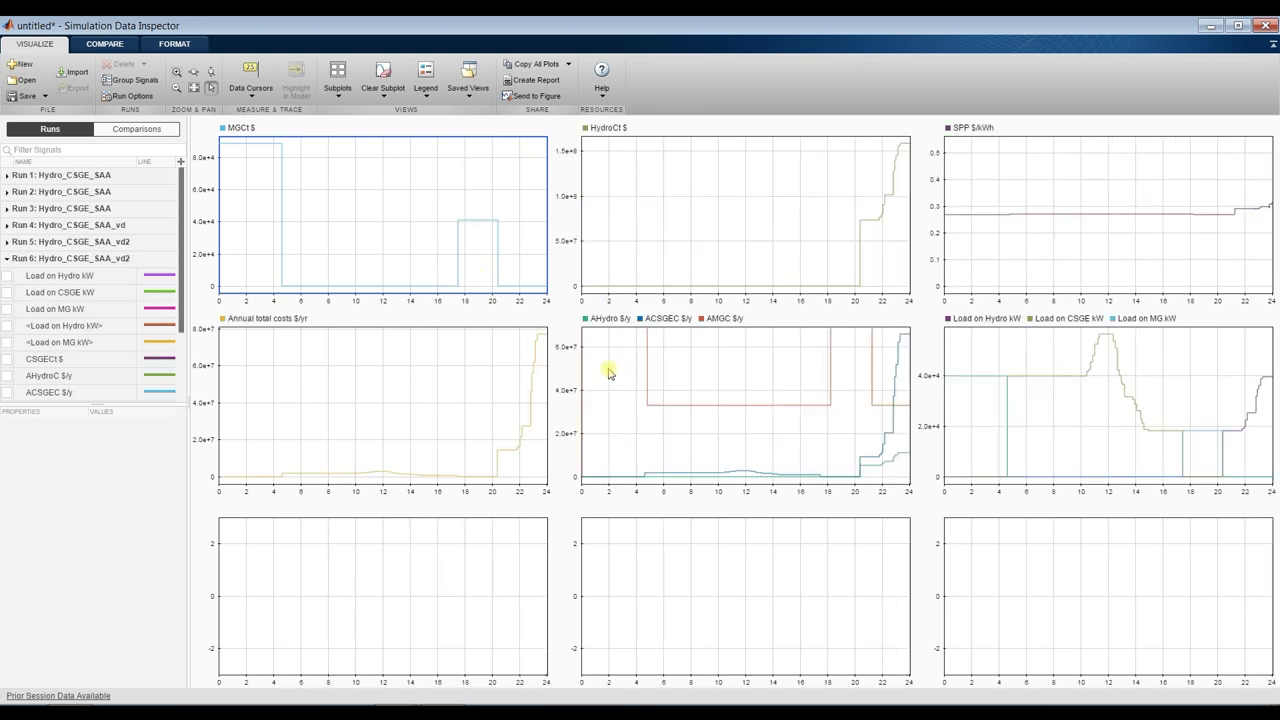
pyautogui.click(365, 561)
pyautogui.moveTo(96, 404); pyautogui.dragTo(188, 633)
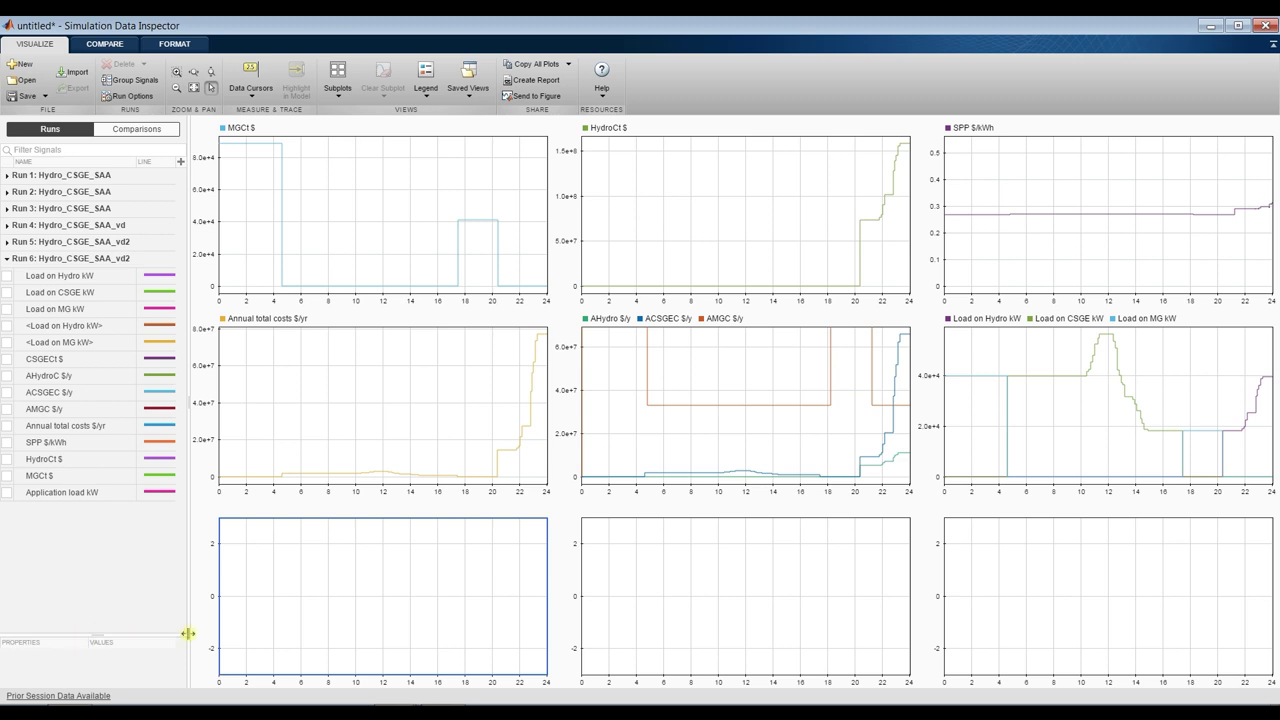
pyautogui.click(8, 276)
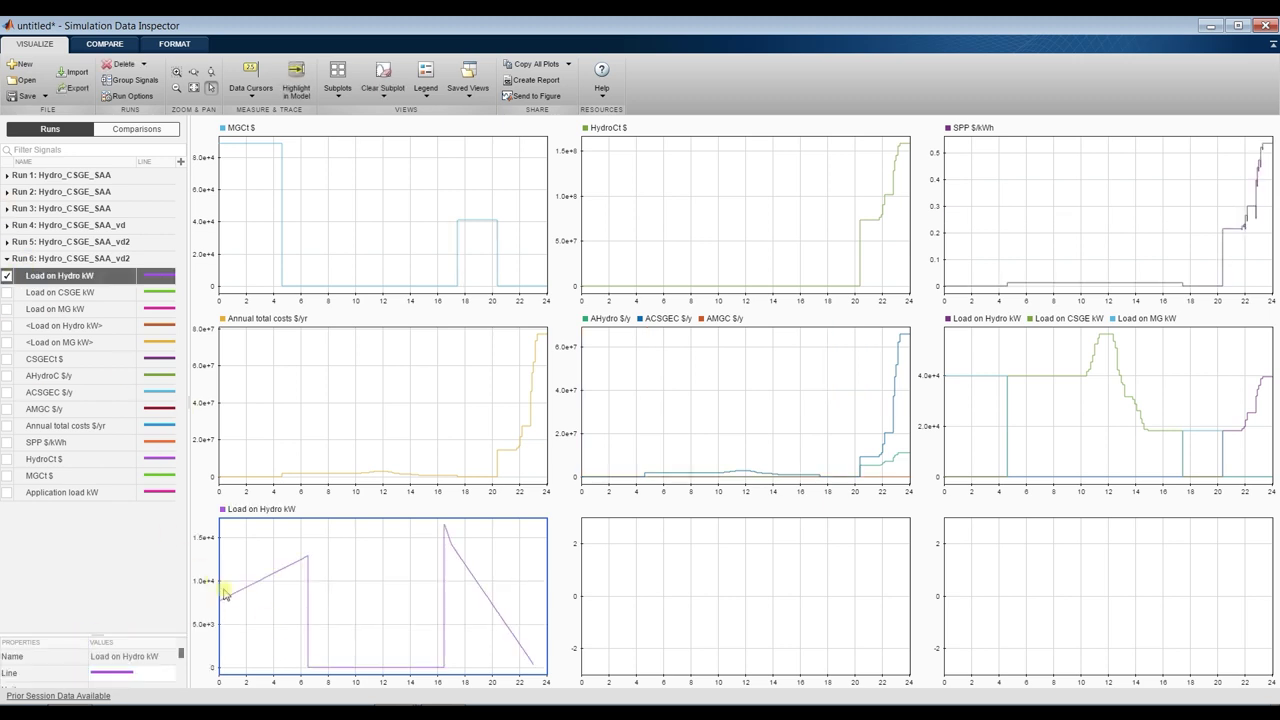
# Step: Add Load on CSGE kW and Load on MG kW to the Run 6 load subplot, and plot SPP $/kWh in the adjacent empty subplot
pyautogui.click(8, 292)
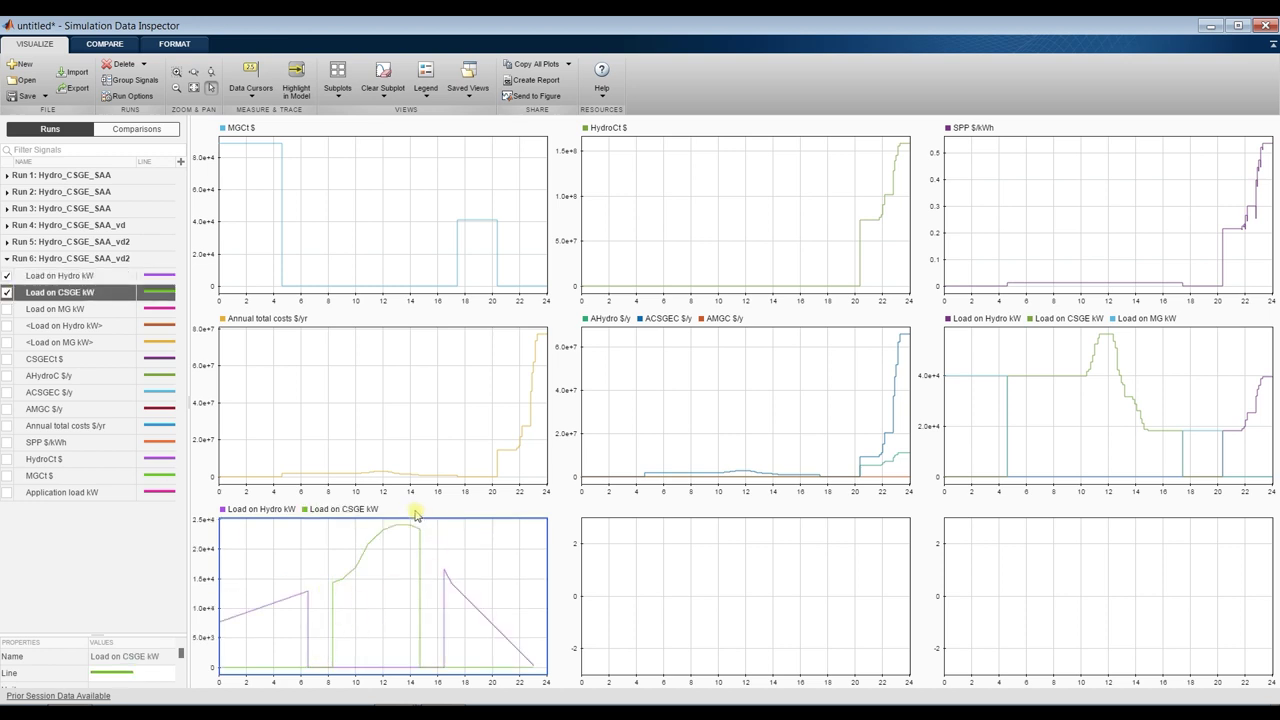
pyautogui.click(8, 309)
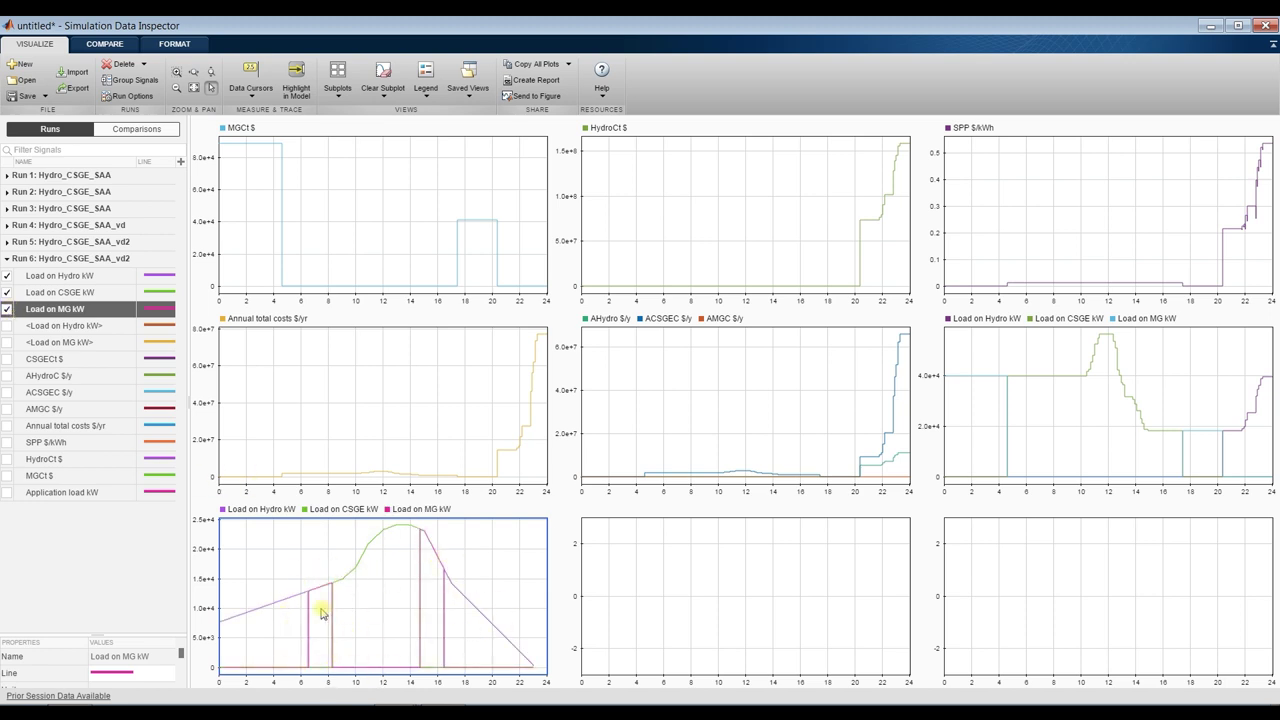
pyautogui.click(656, 558)
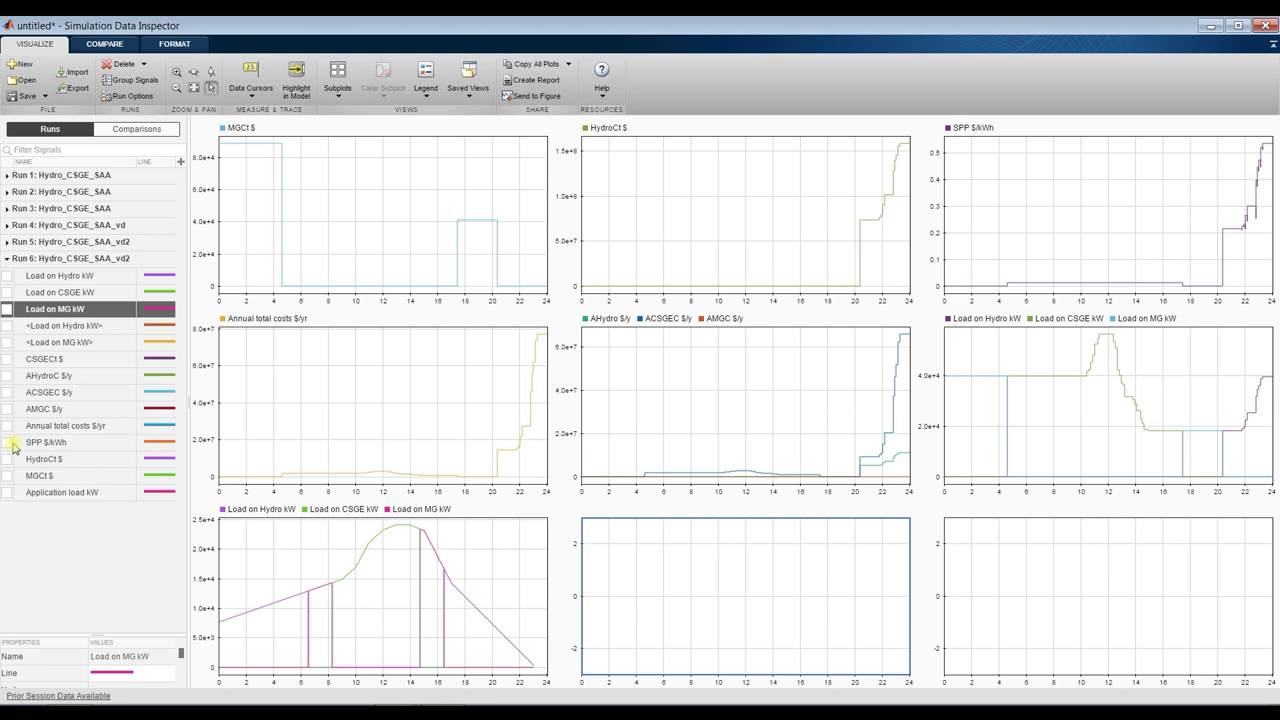
pyautogui.click(10, 443)
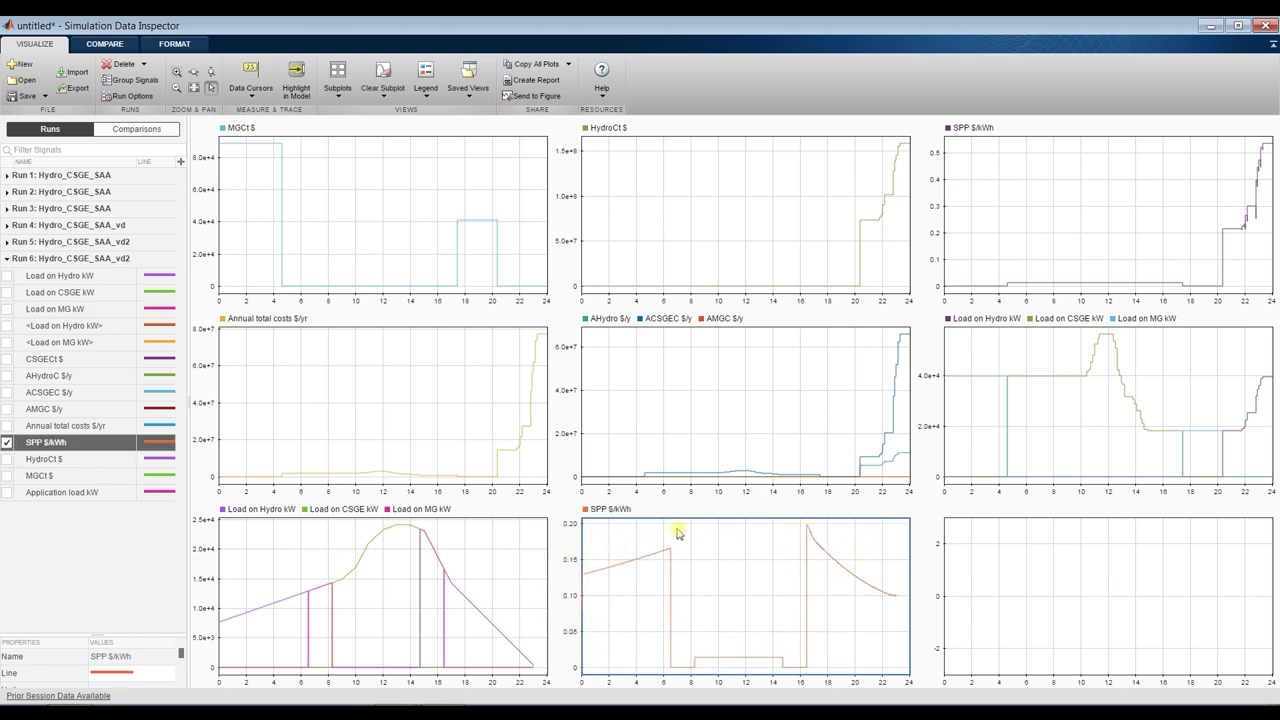
# Step: Plot AHydroC $/y, ACSGEC $/y and AMGC $/y from Run 6 in the last empty subplot and close the Simulation Data Inspector
pyautogui.click(1096, 592)
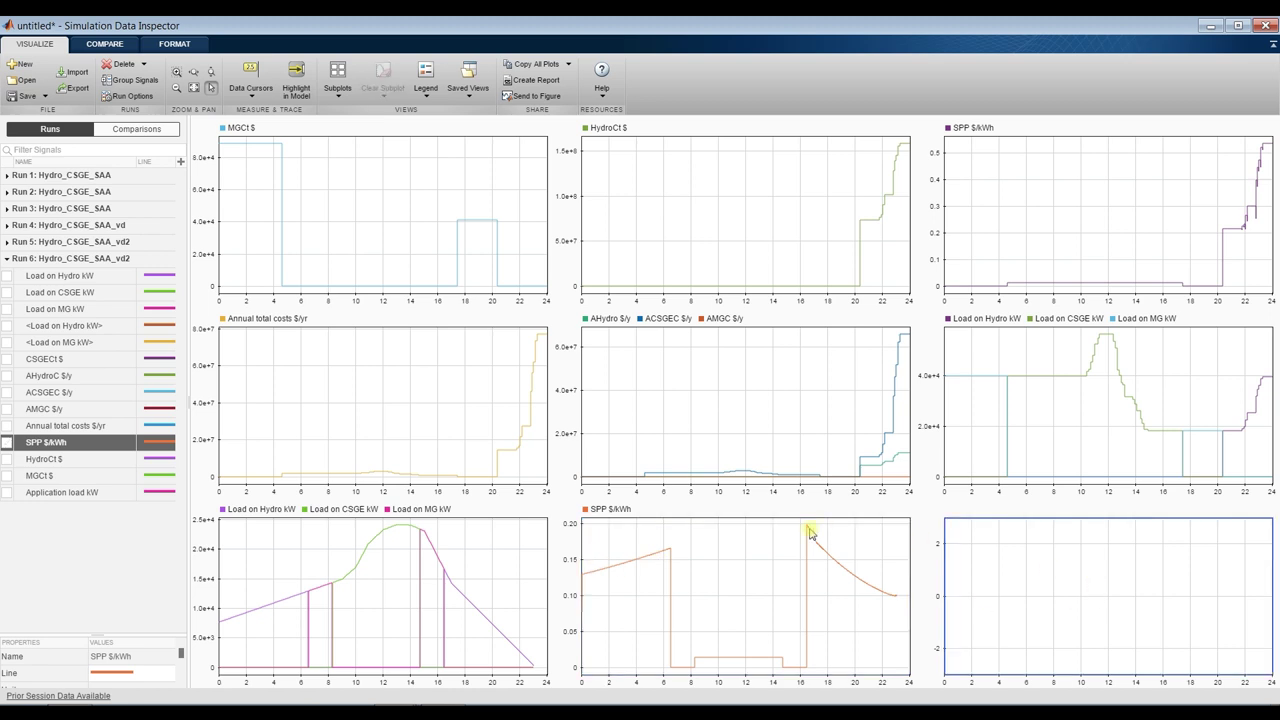
pyautogui.click(7, 376)
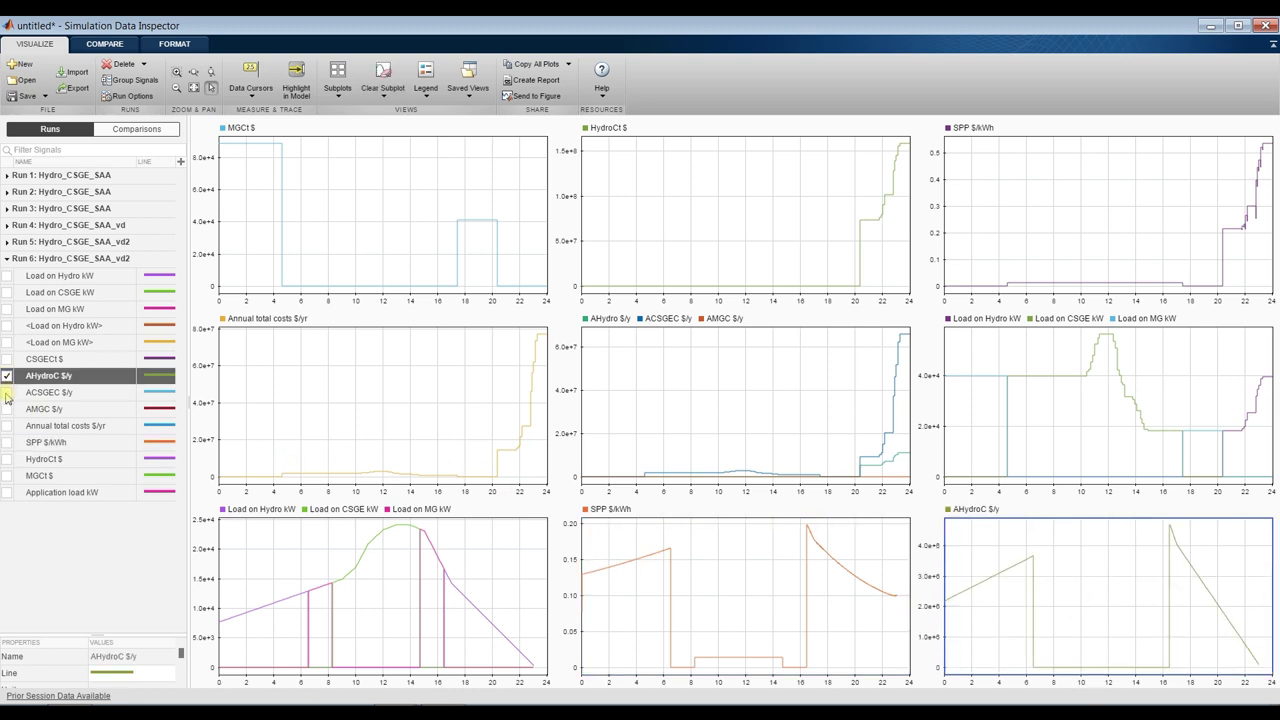
pyautogui.click(7, 393)
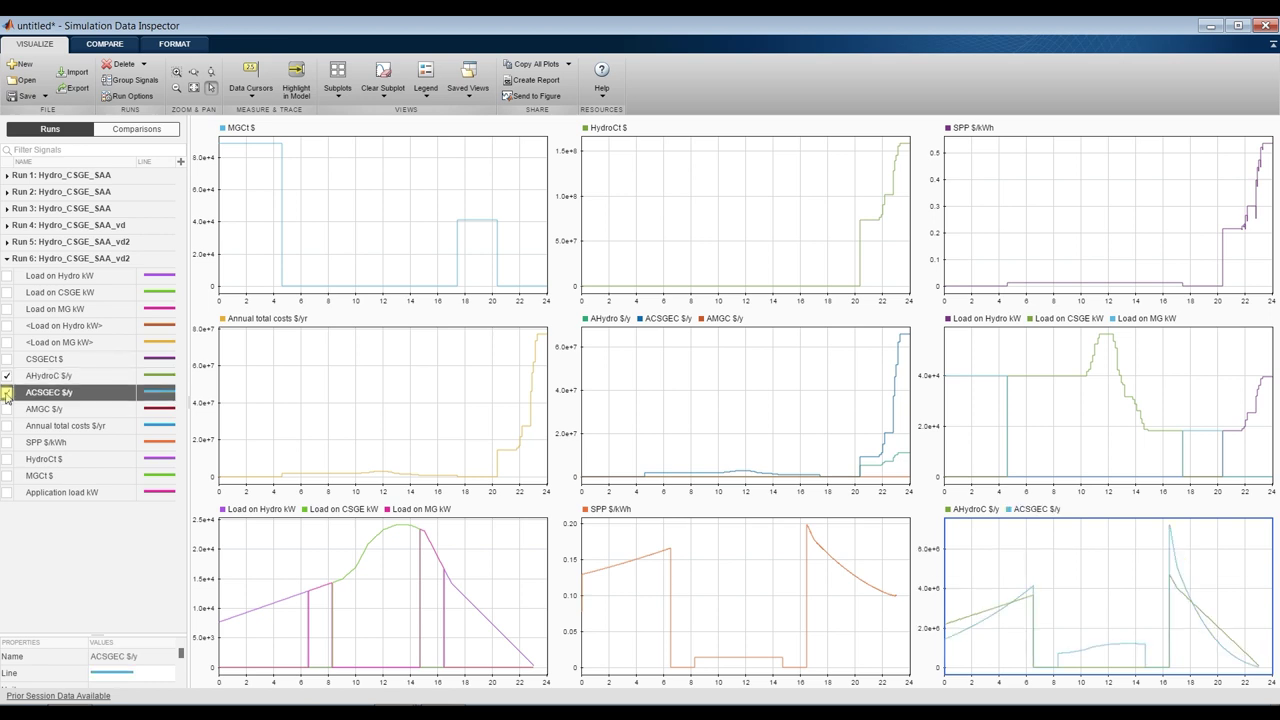
pyautogui.click(7, 409)
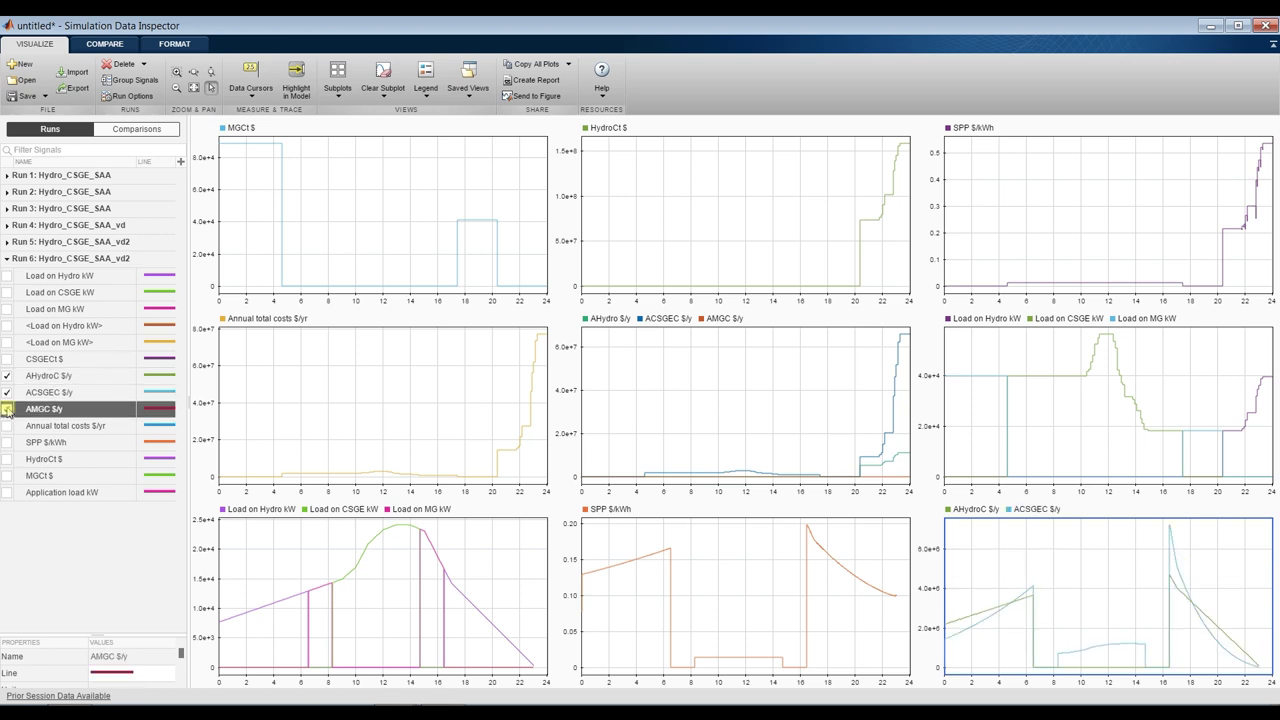
pyautogui.click(7, 409)
pyautogui.click(1265, 25)
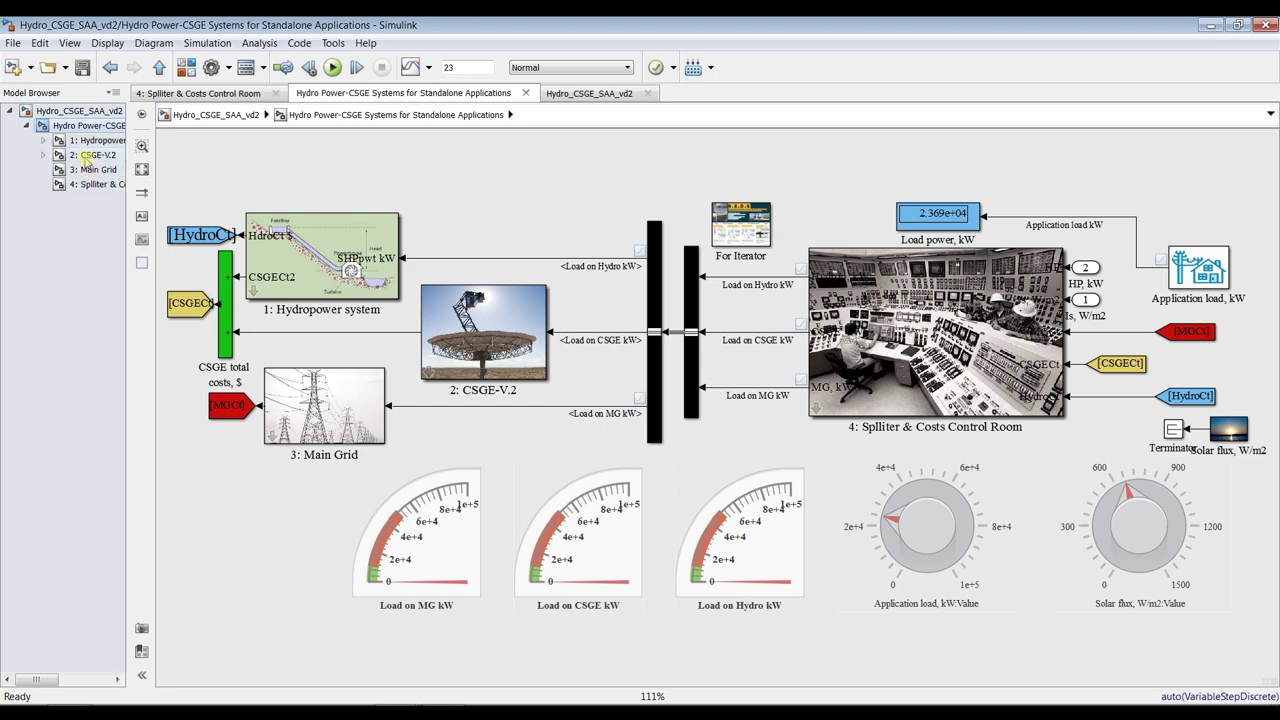
# Step: Open the 1.1 Upper Tank subsystem of the Hydropower system and fit its diagram to the view
pyautogui.click(43, 140)
pyautogui.click(92, 141)
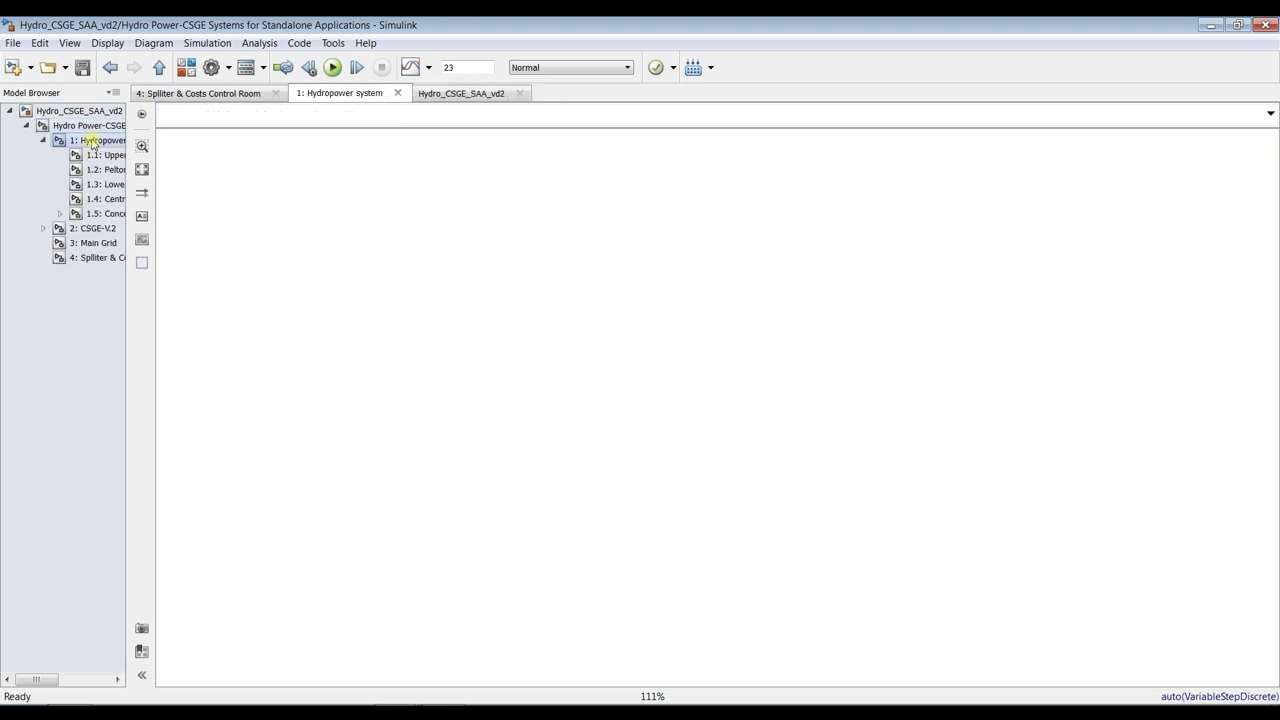
pyautogui.click(108, 156)
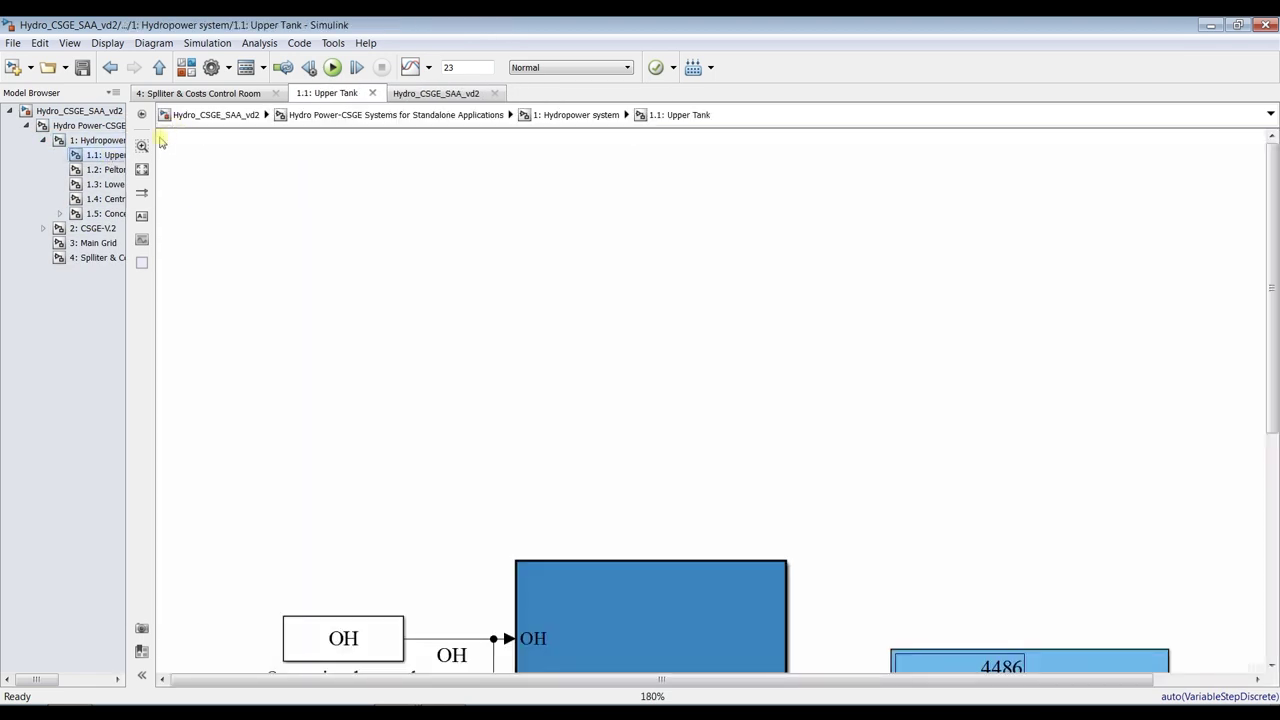
pyautogui.click(141, 169)
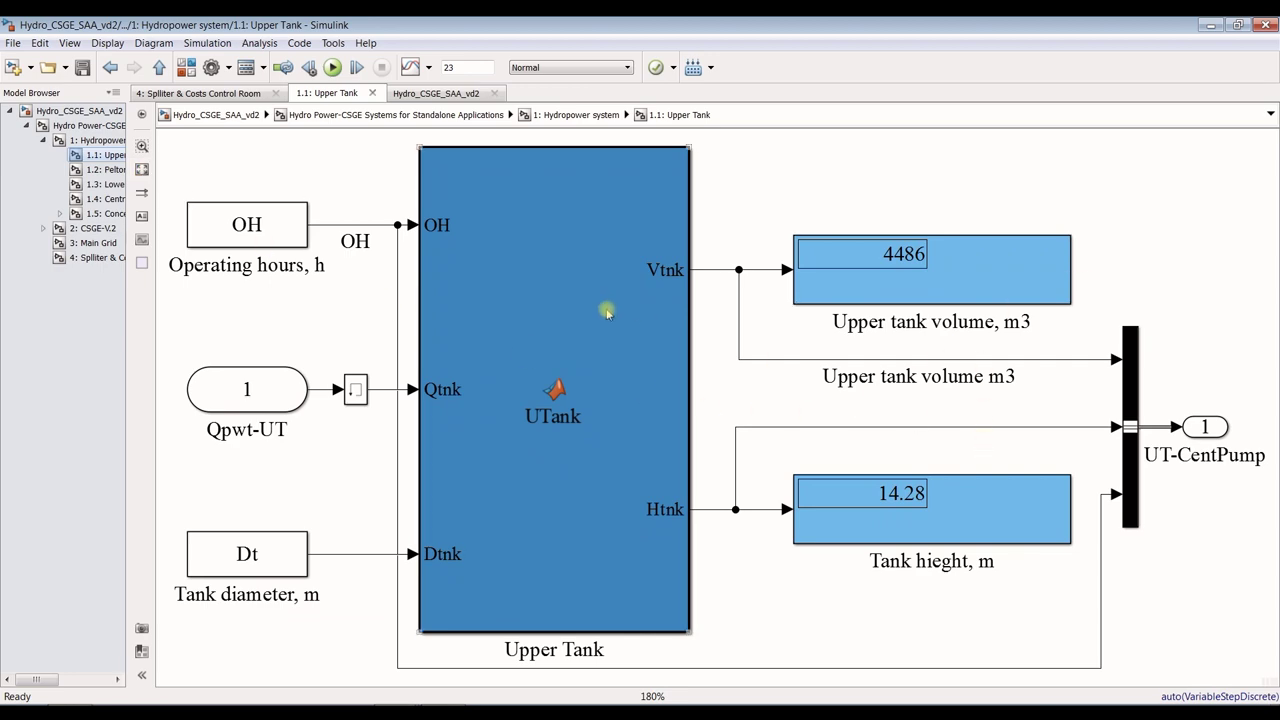
# Step: Examine the output displays of the 1.2 Pelton Wheel Turbine and 1.3 Lower Tank subsystems
pyautogui.click(112, 170)
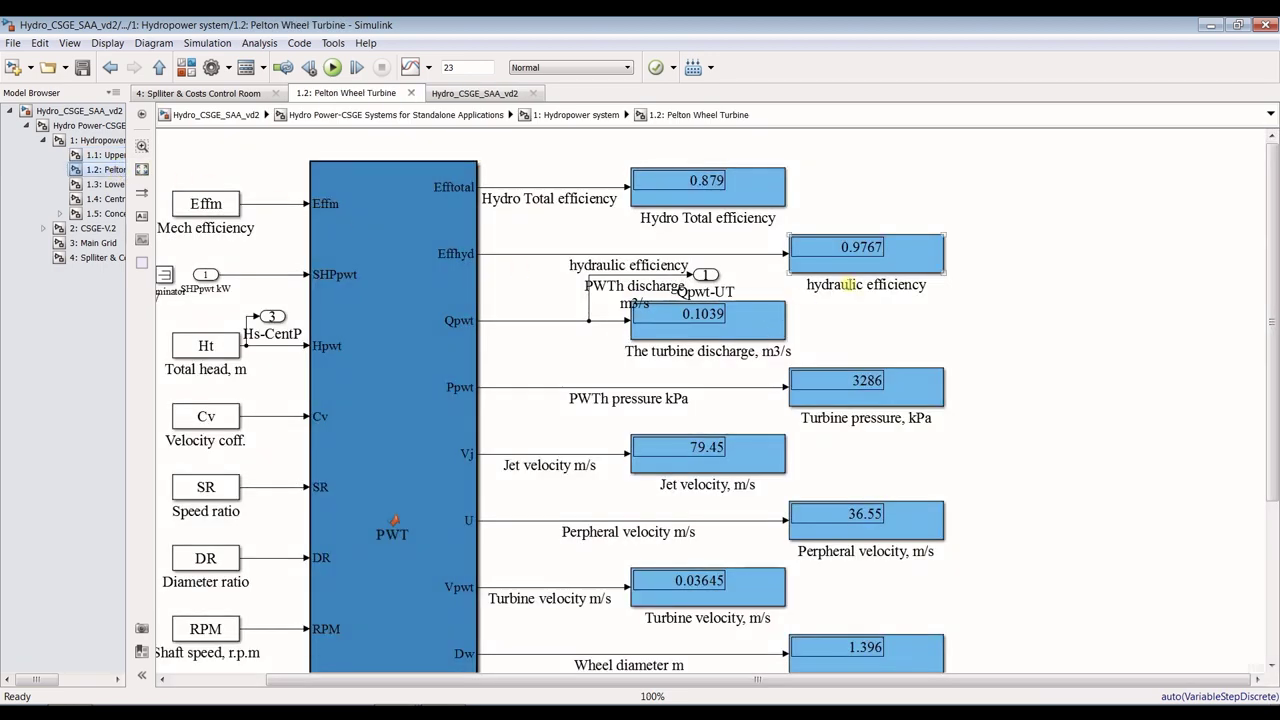
pyautogui.scroll(-6, 1276, 245)
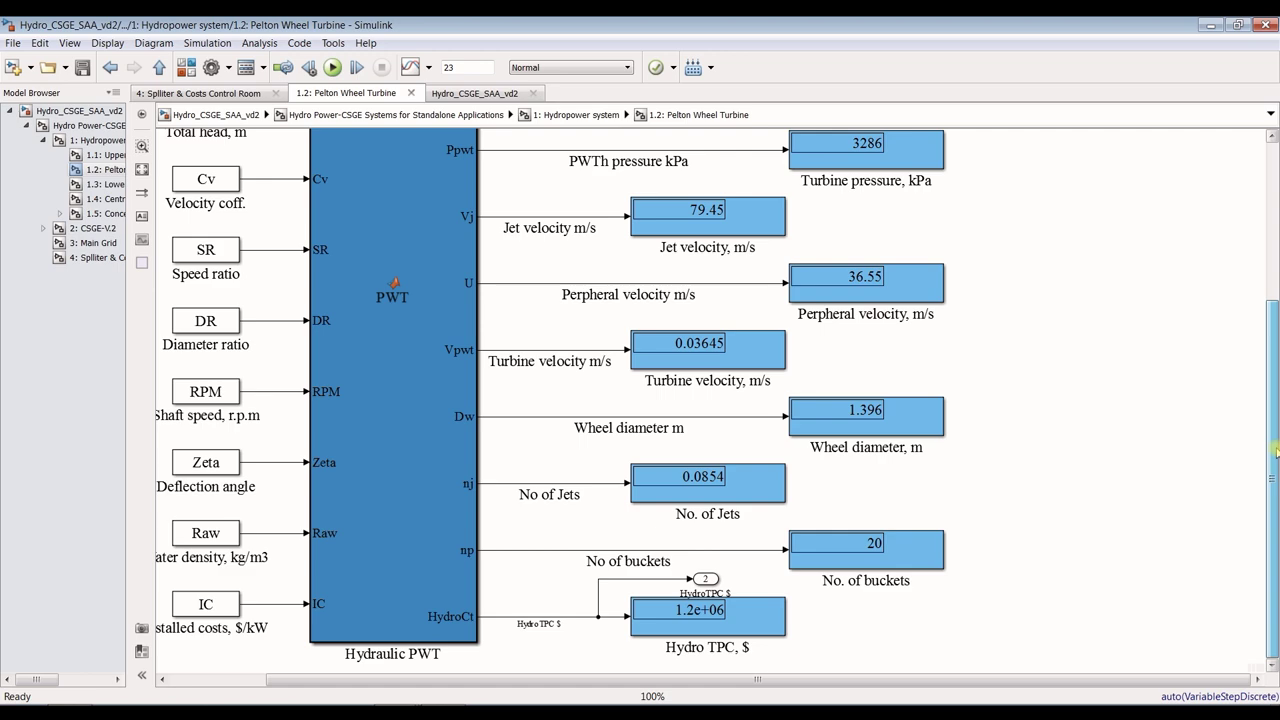
pyautogui.scroll(6, 1276, 250)
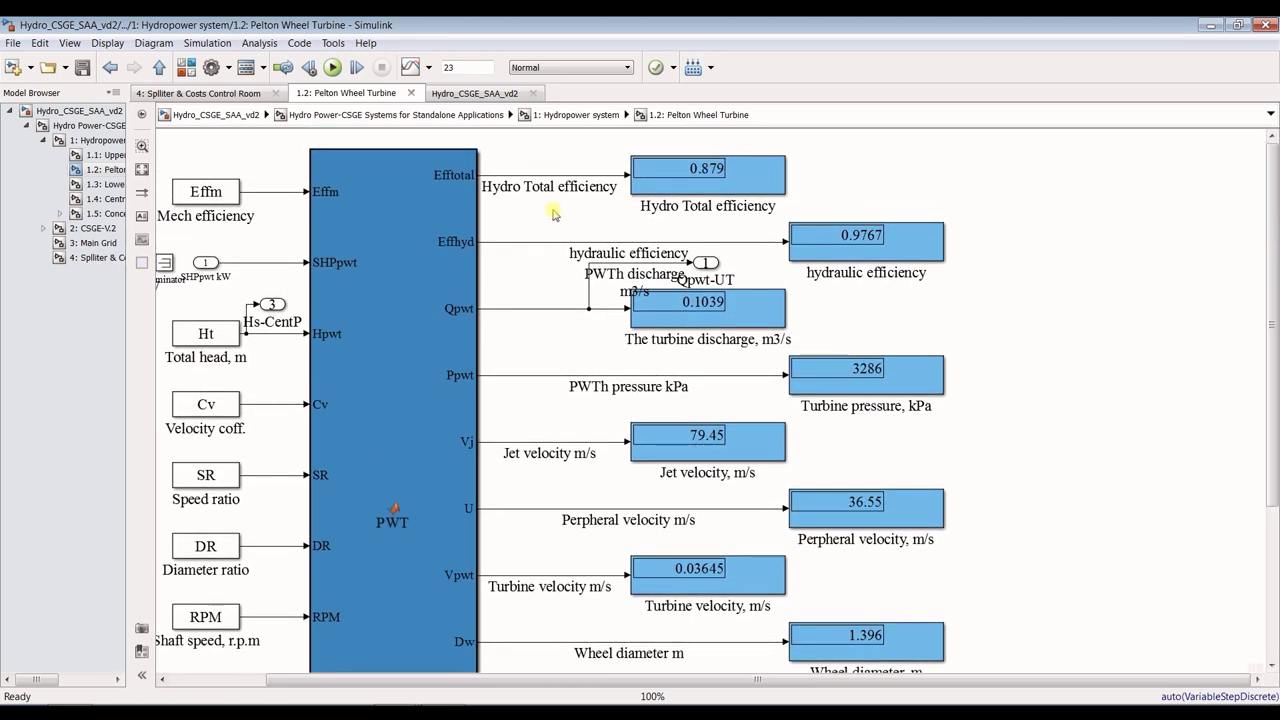
pyautogui.click(113, 185)
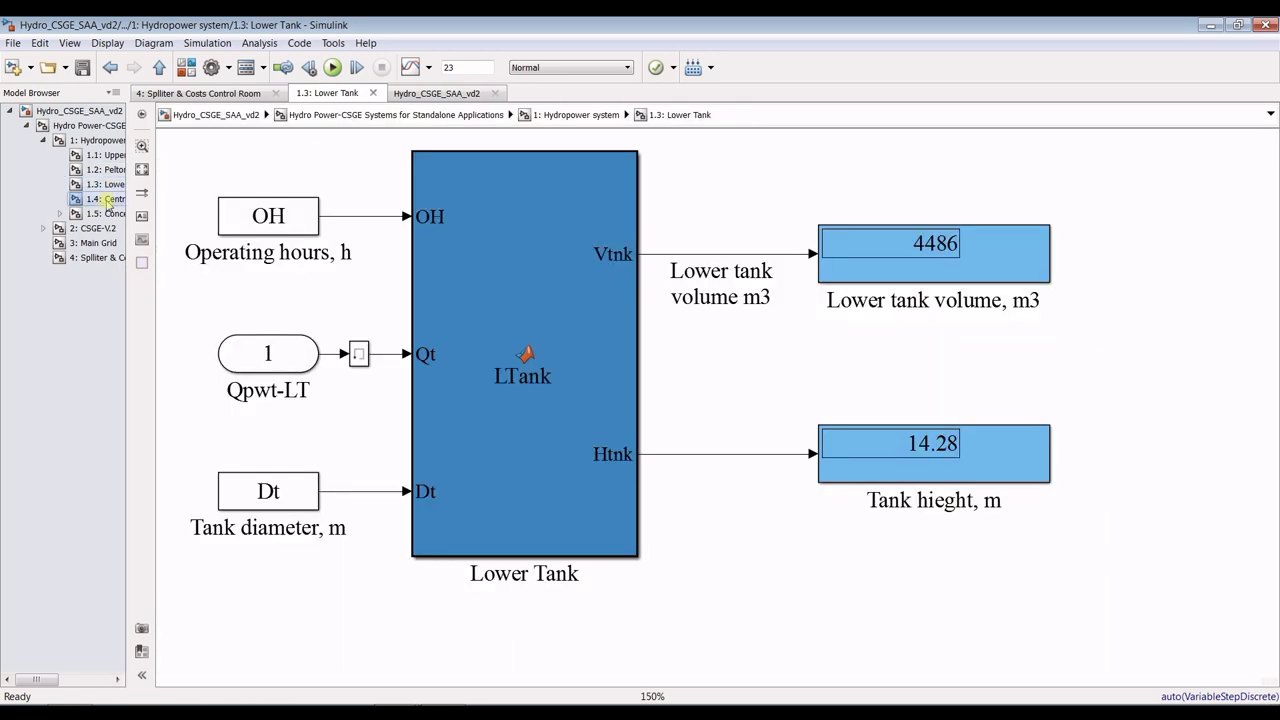
# Step: Examine the 1.4 Centrifugal Pump outputs and the CentPump function code, closing the code editor when done
pyautogui.click(110, 199)
pyautogui.click(1054, 228)
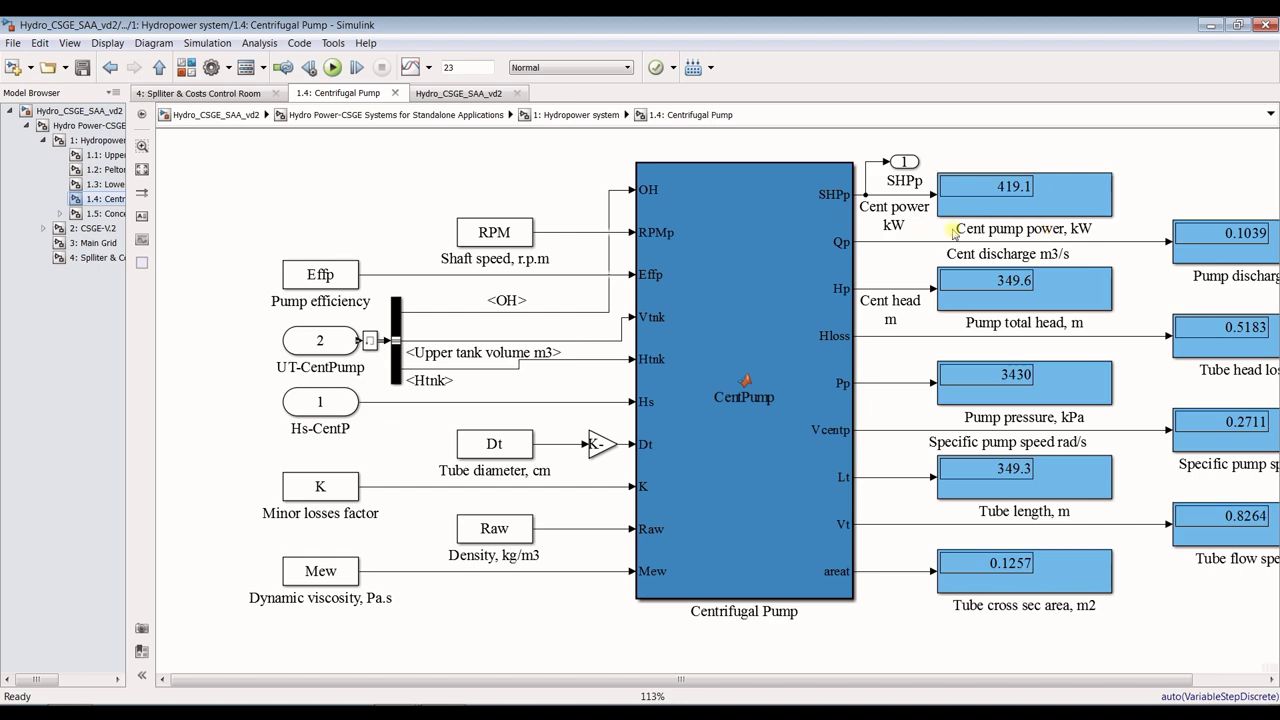
pyautogui.press('space')
pyautogui.click(1212, 218)
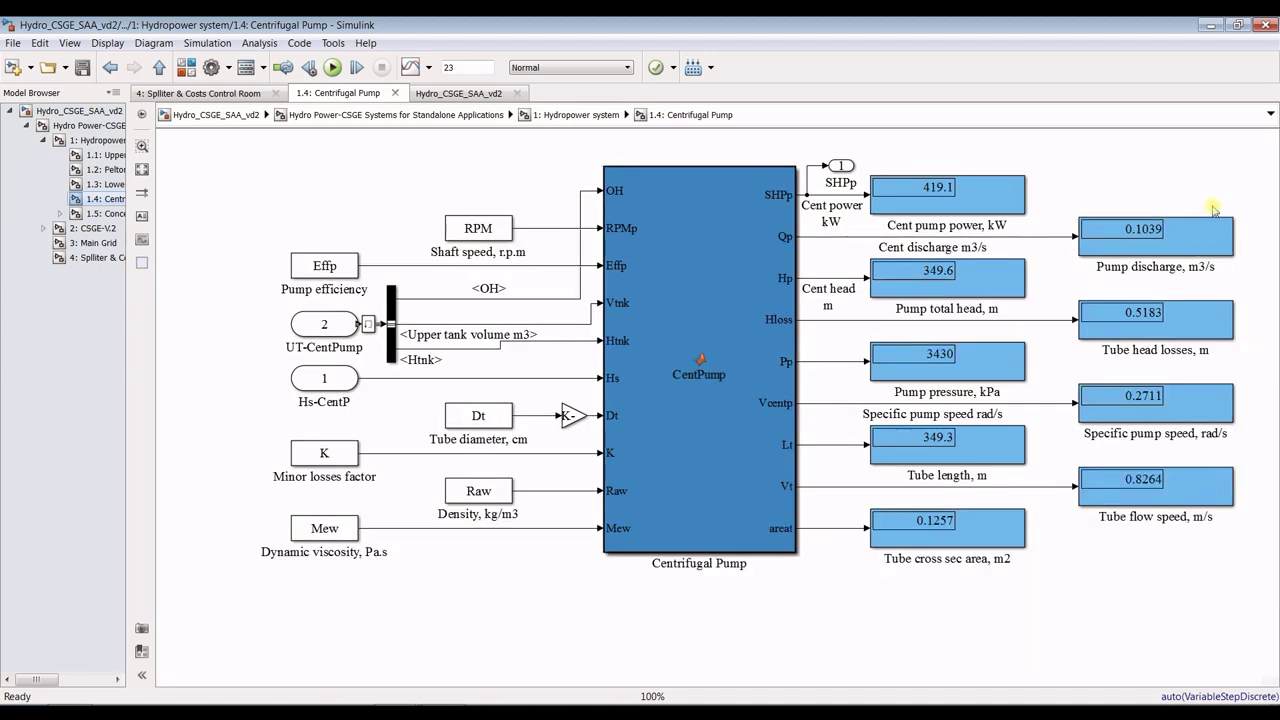
pyautogui.scroll(2, 1212, 218)
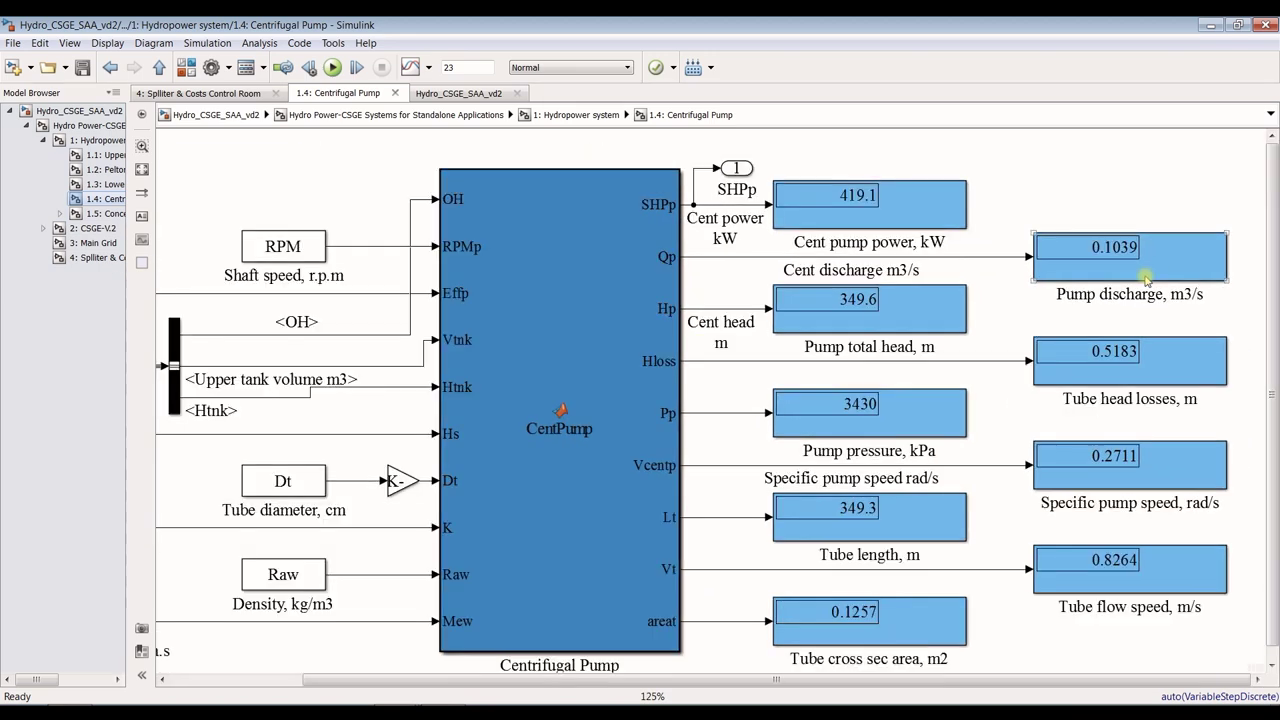
pyautogui.click(797, 360)
pyautogui.moveTo(1274, 380); pyautogui.dragTo(1274, 390)
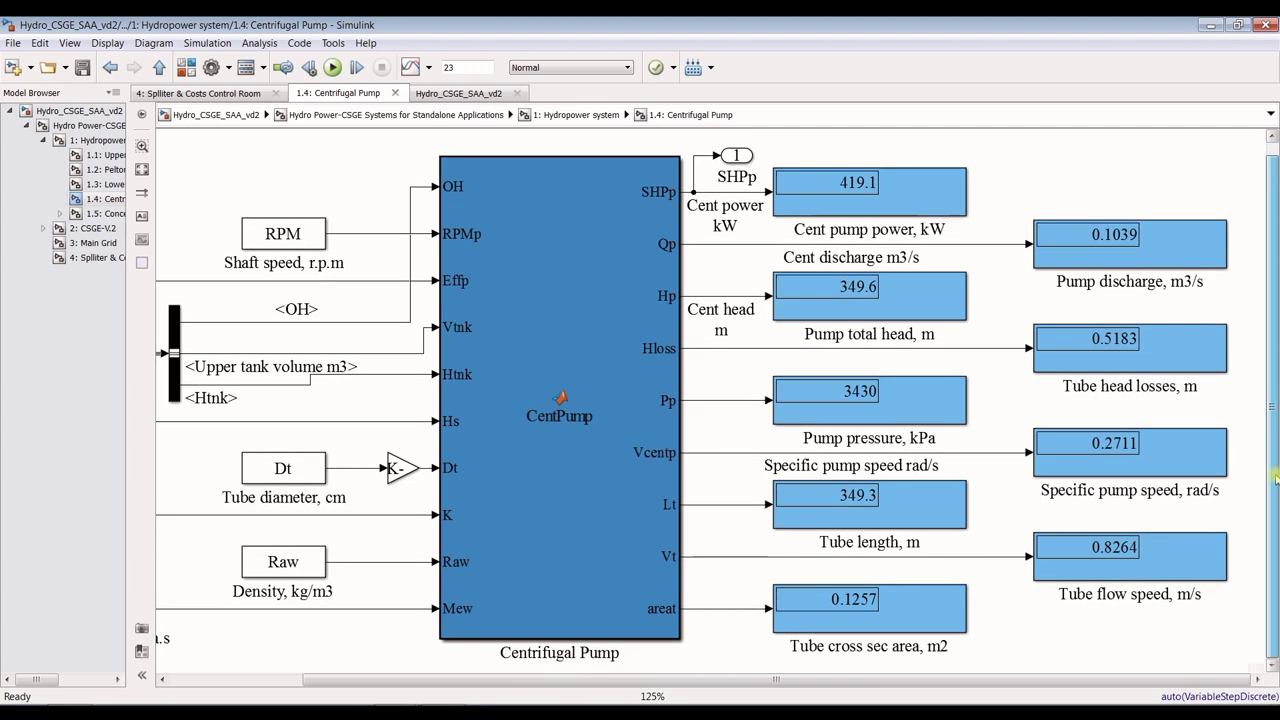
pyautogui.doubleClick(591, 228)
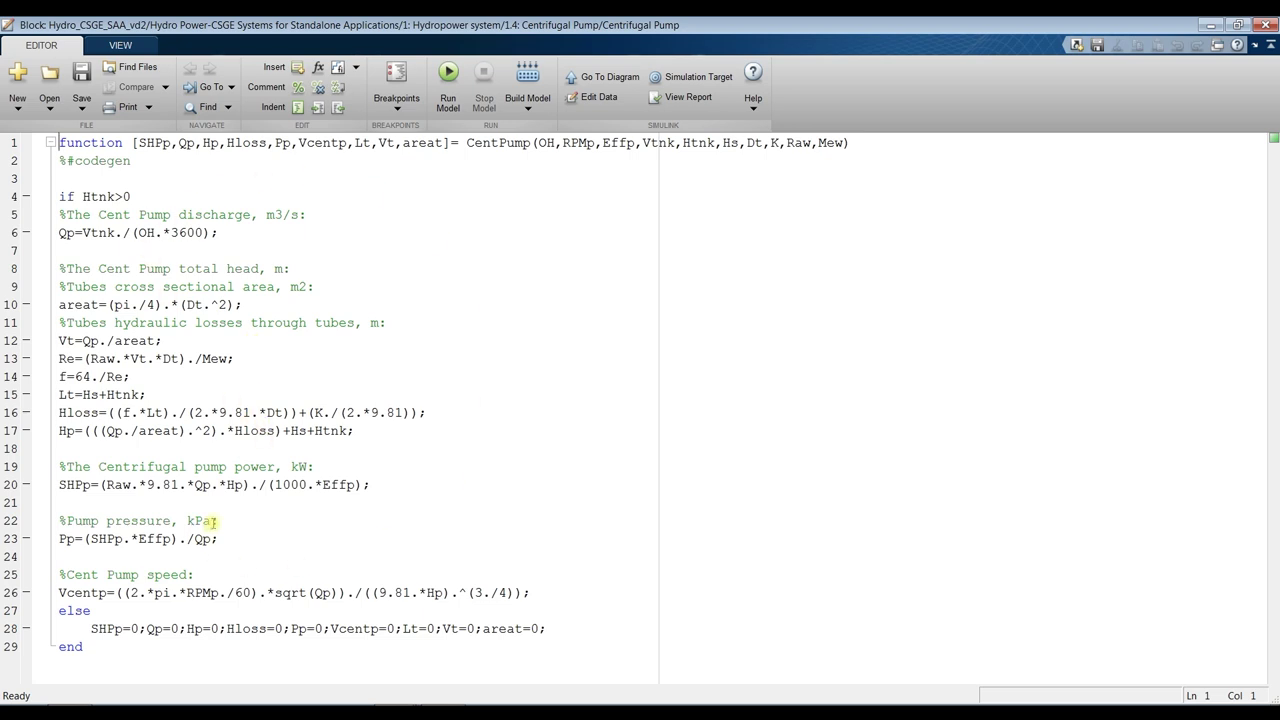
pyautogui.click(1265, 25)
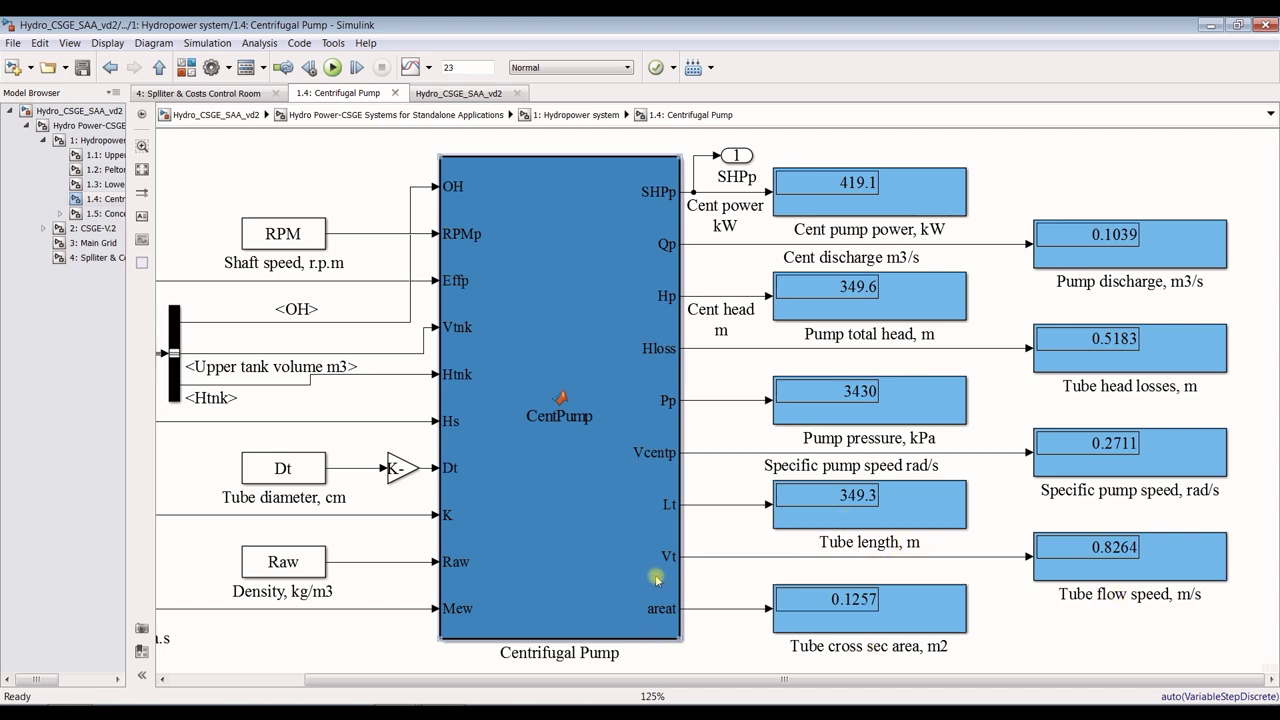
# Step: Open the 1.5.1 CSSE Stirling plant within 1.5 Concentrated Solar Gas Engines-V.2 and examine its dish, receiver and efficiency outputs
pyautogui.click(98, 213)
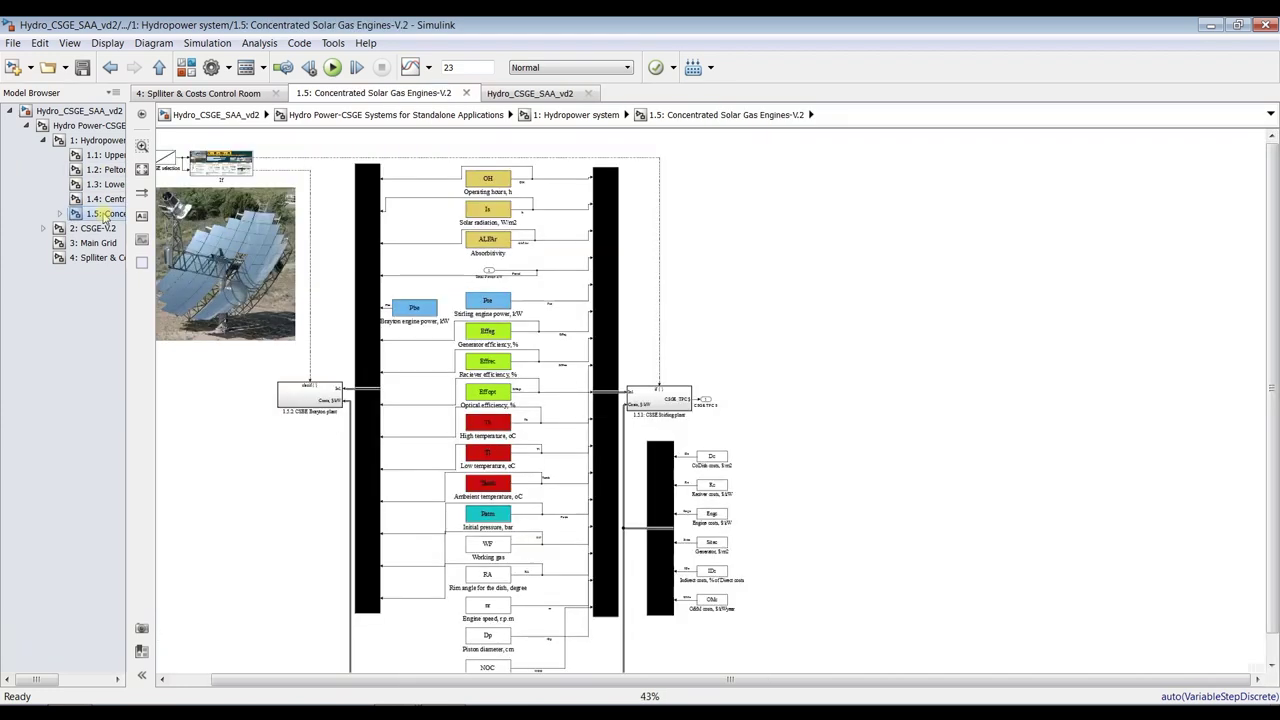
pyautogui.click(58, 213)
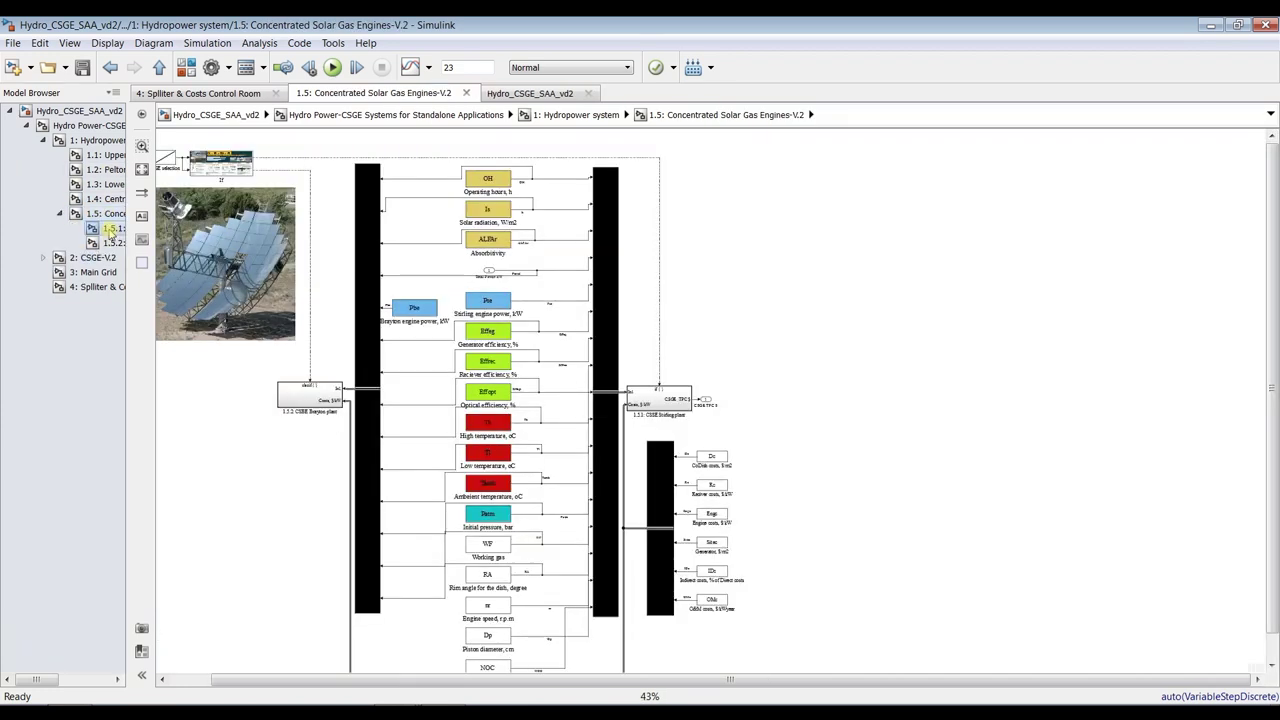
pyautogui.click(110, 228)
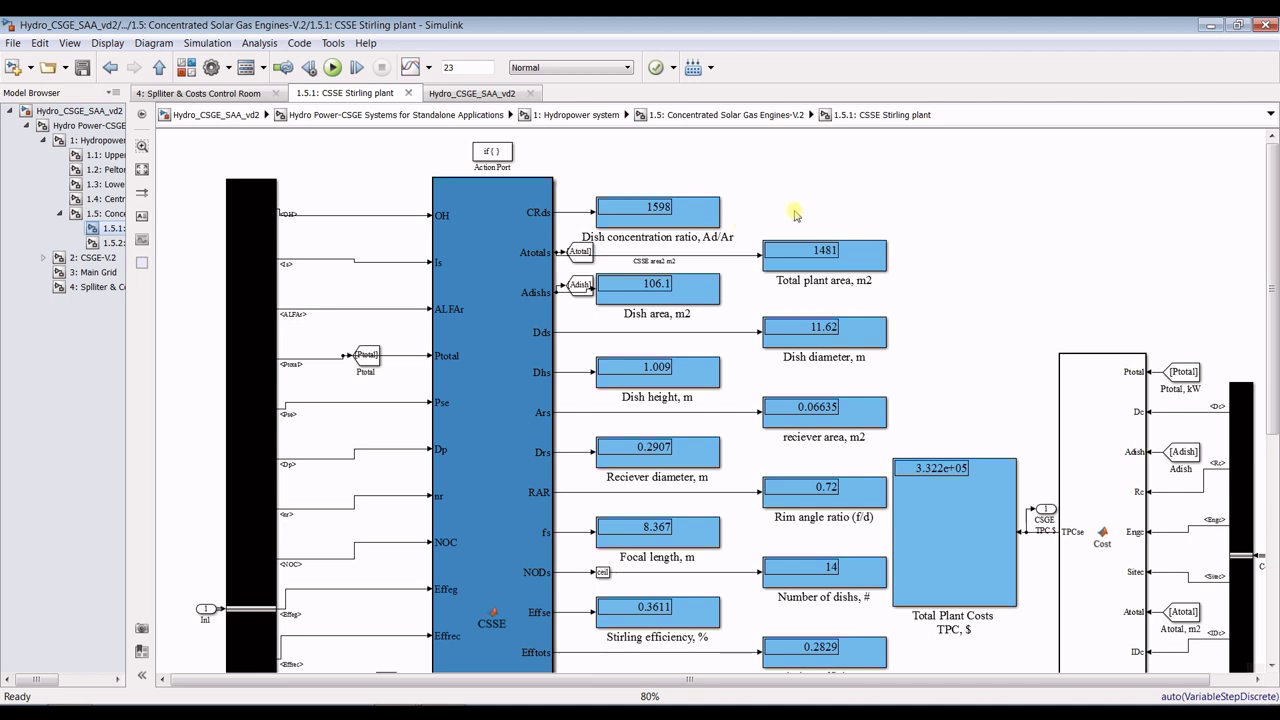
pyautogui.scroll(3, 794, 211)
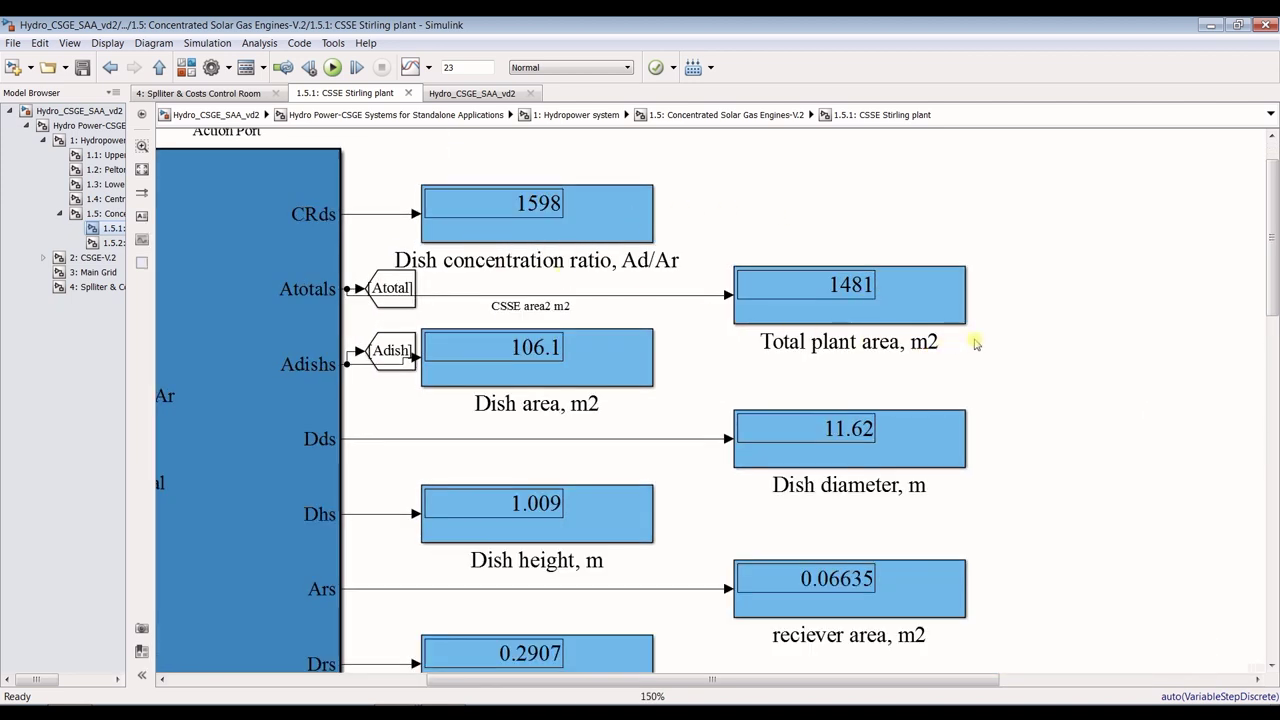
pyautogui.scroll(-2, 630, 490)
pyautogui.scroll(4, 643, 491)
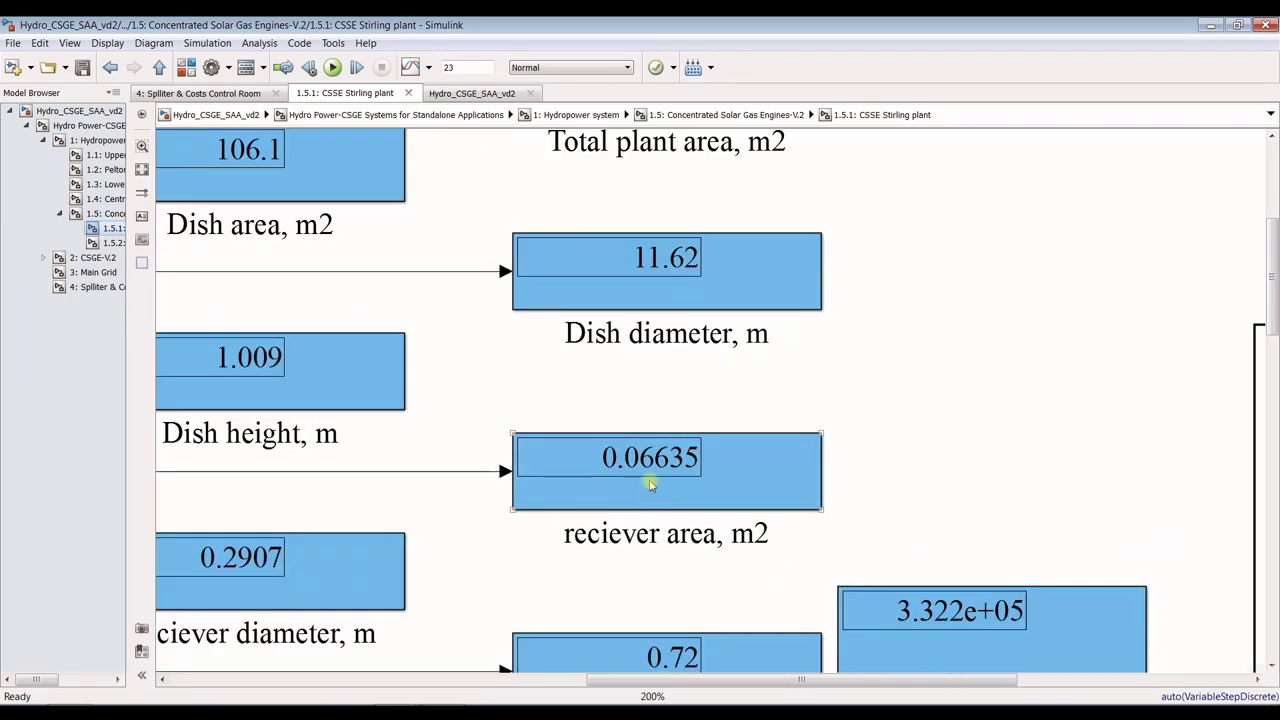
pyautogui.scroll(-1, 704, 392)
pyautogui.scroll(-3, 480, 440)
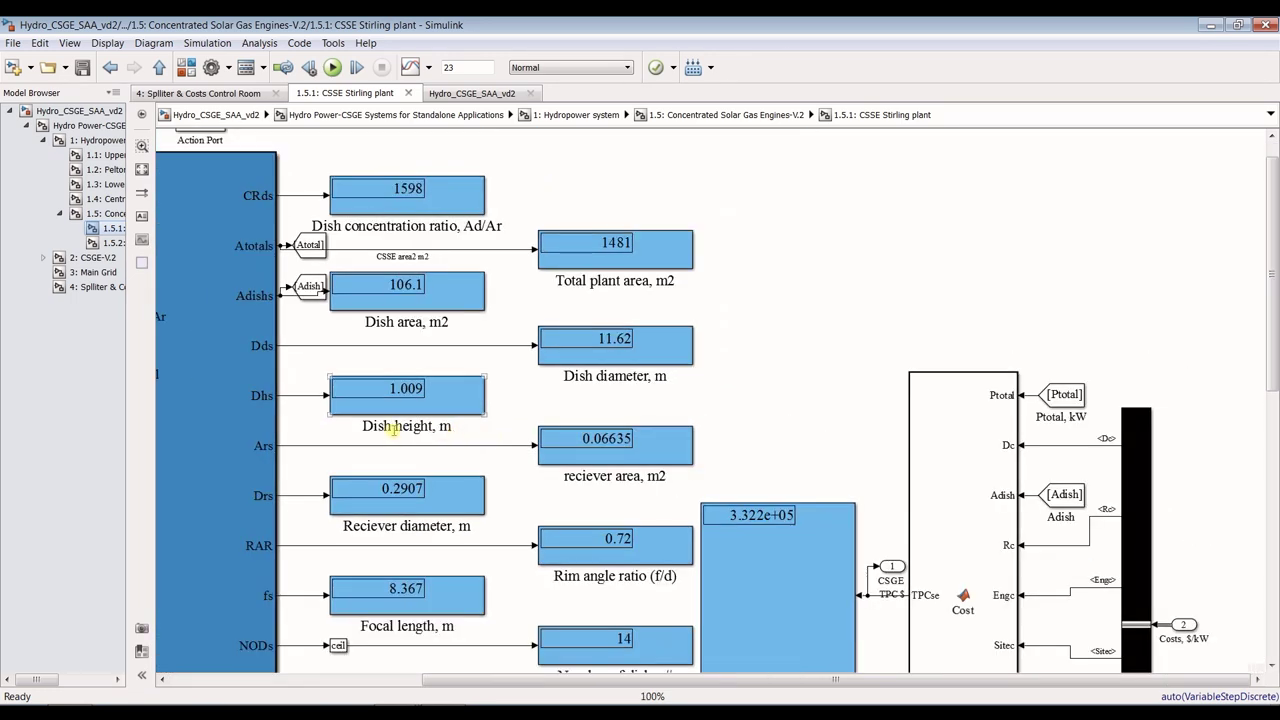
pyautogui.moveTo(1272, 330); pyautogui.dragTo(1276, 529)
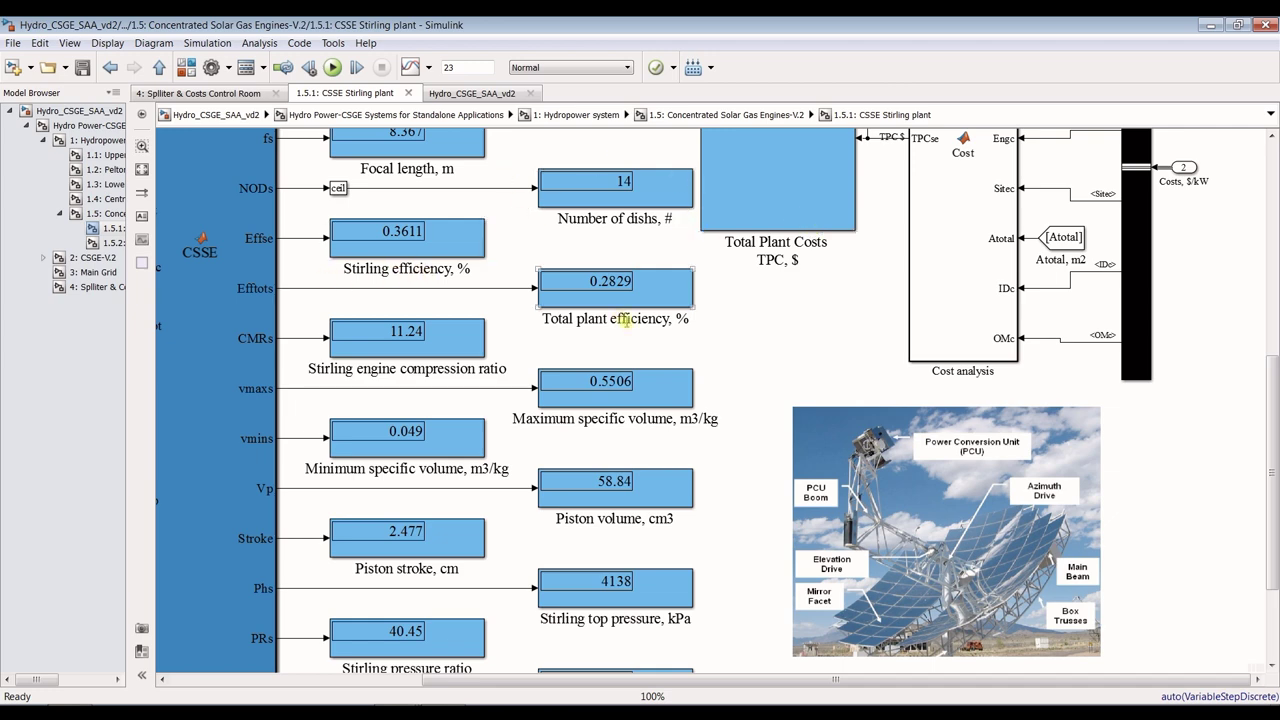
pyautogui.moveTo(1276, 407)
pyautogui.mouseDown()
pyautogui.moveTo(1276, 437)
pyautogui.moveTo(1276, 386)
pyautogui.mouseUp()
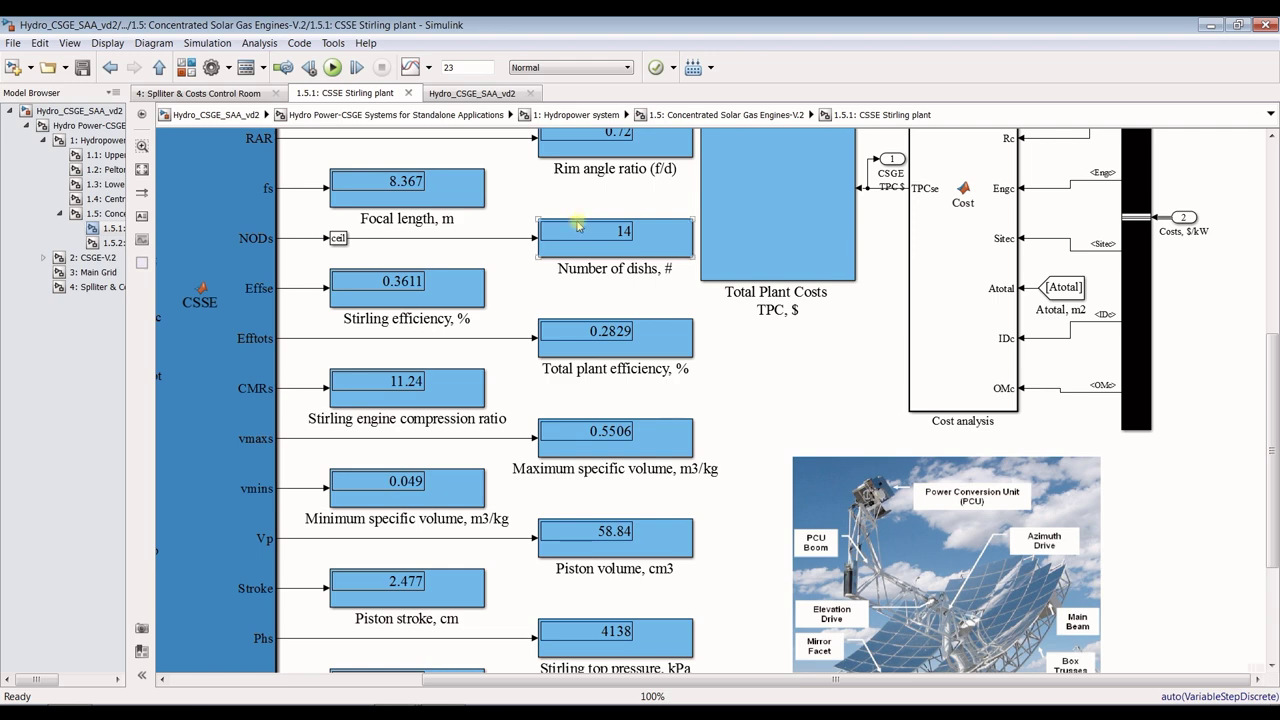
pyautogui.moveTo(1276, 370); pyautogui.dragTo(1276, 440)
# Step: Inspect the 2.1 CSSE Stirling plant and 2.2 CSBE Brayton plant subsystems within 2: CSGE-V.2
pyautogui.click(62, 258)
pyautogui.click(45, 258)
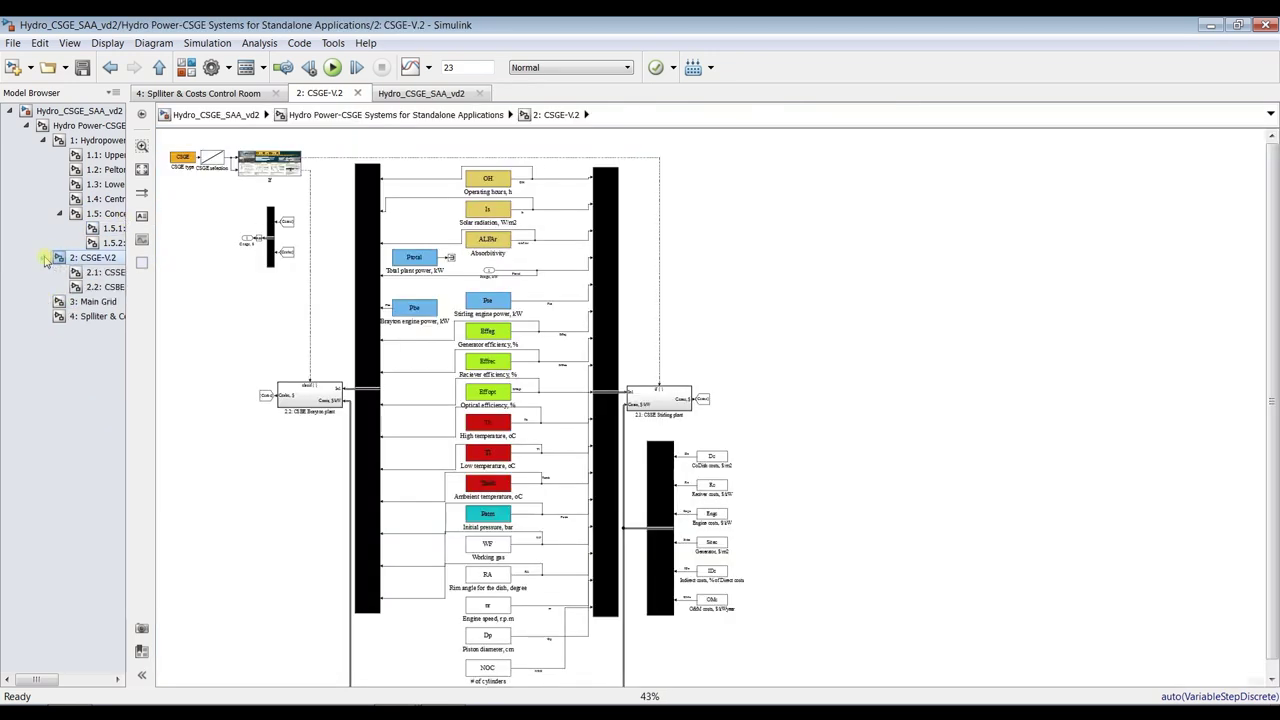
pyautogui.click(95, 273)
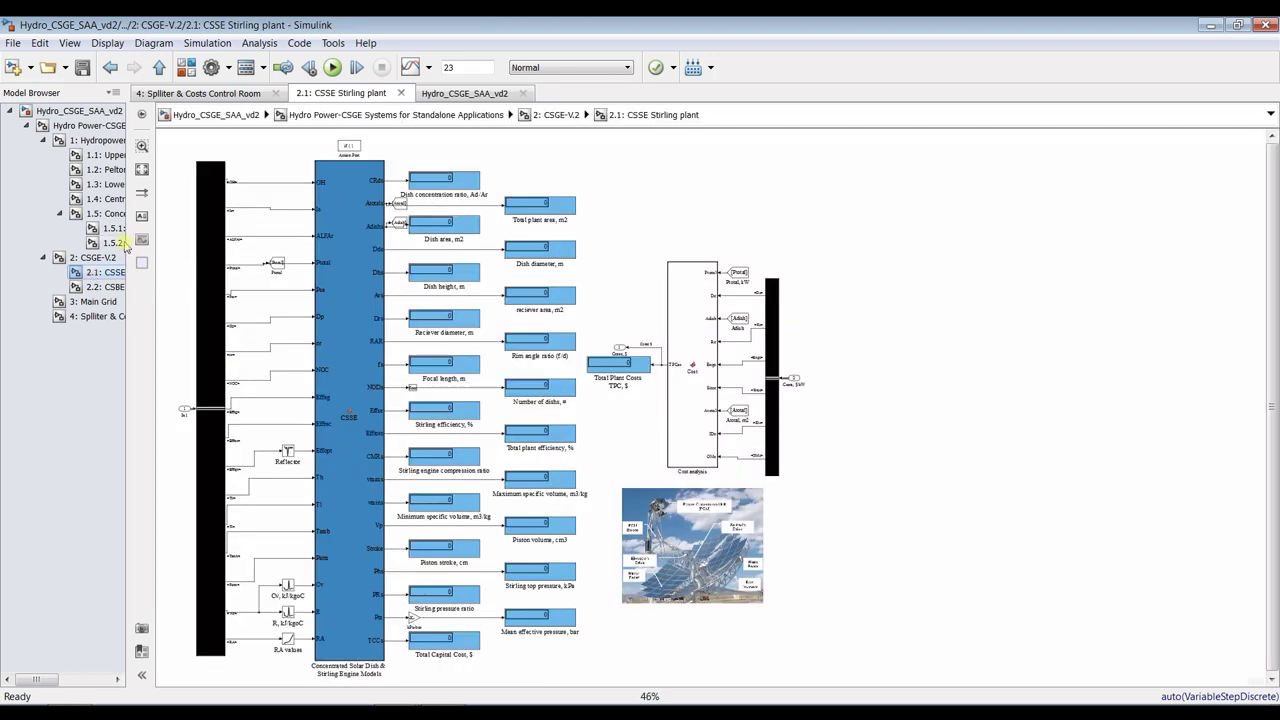
pyautogui.click(100, 287)
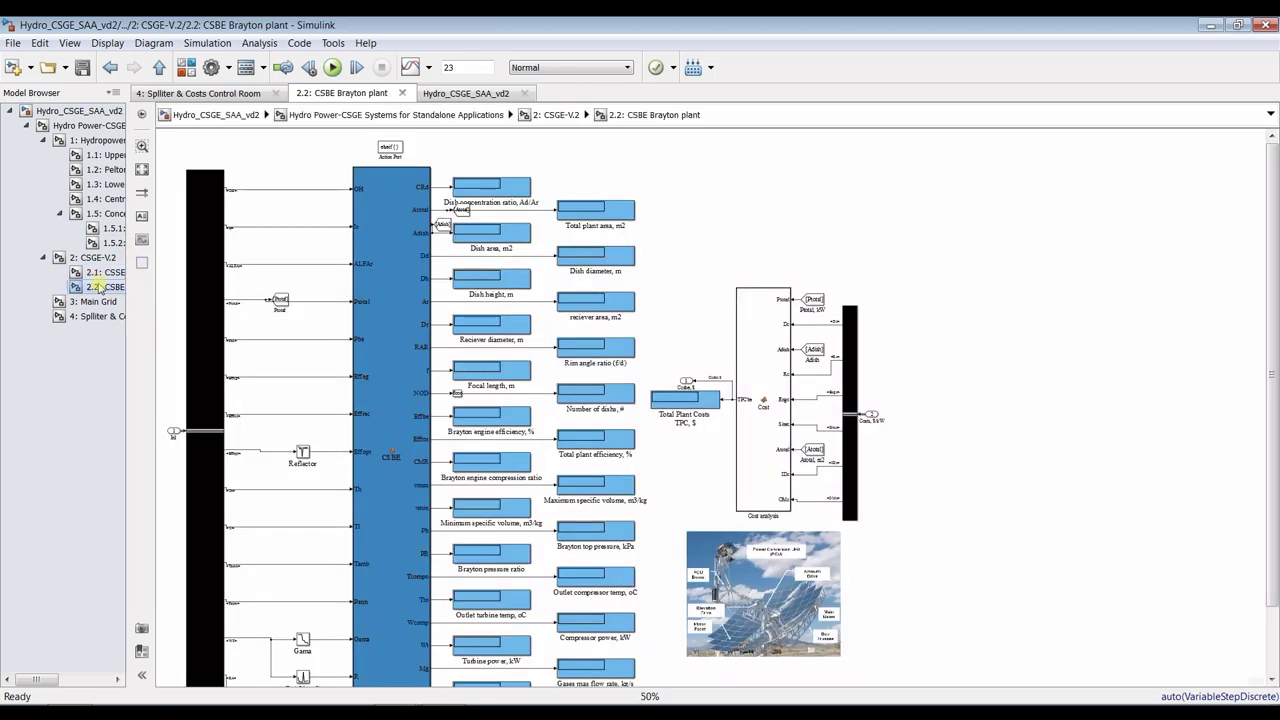
# Step: Review the 1.5.1 CSSE Stirling plant's remaining outputs and plant costs, and return to the Hydro Power-CSGE Systems diagram
pyautogui.click(110, 229)
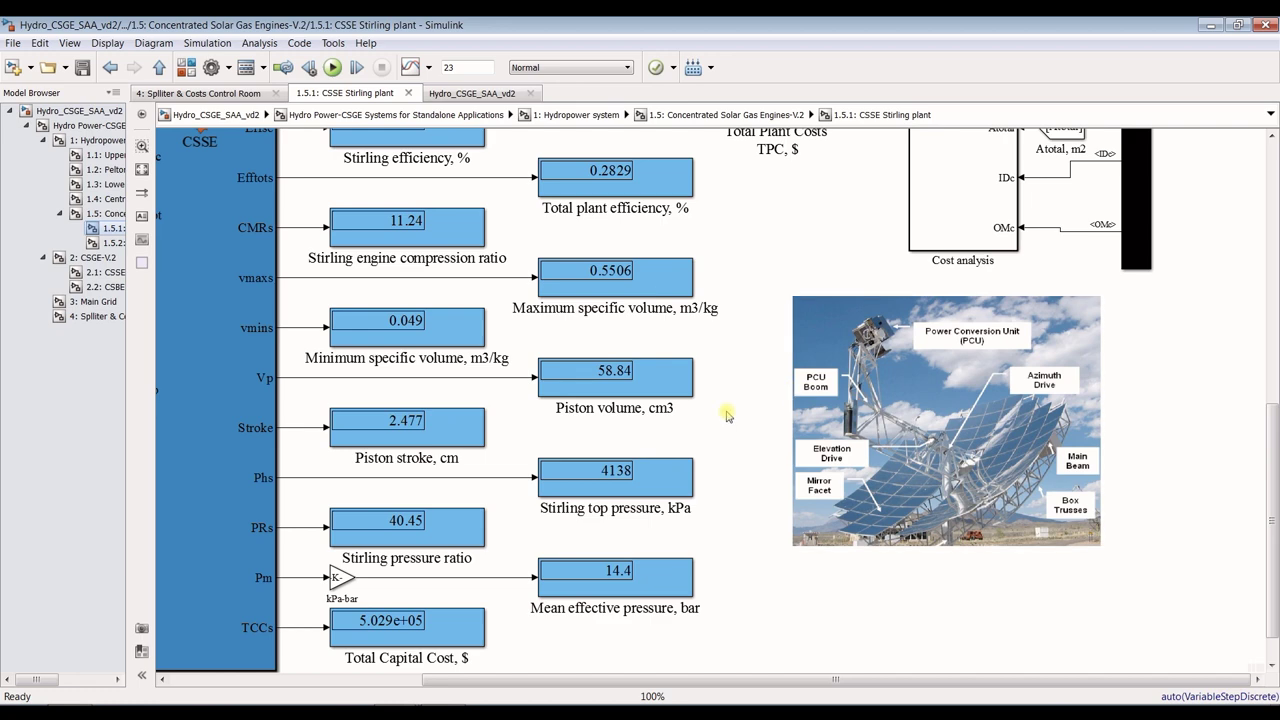
pyautogui.moveTo(1275, 541); pyautogui.dragTo(1274, 565)
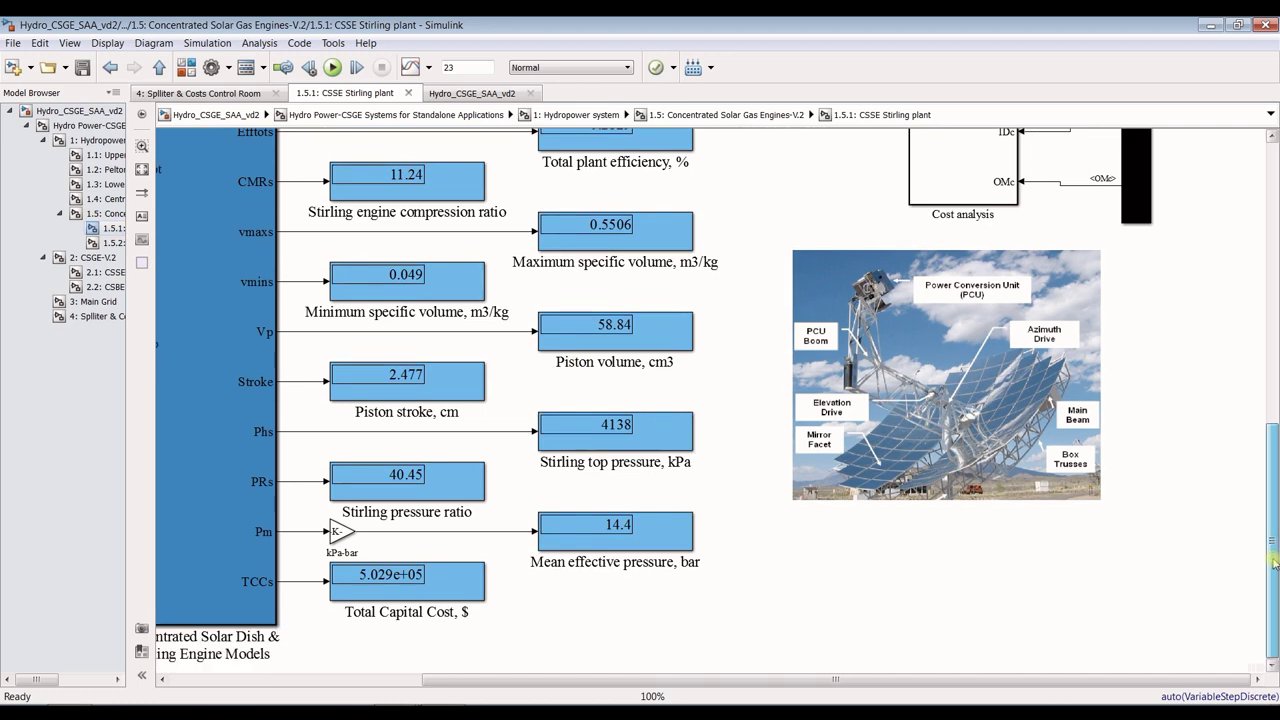
pyautogui.moveTo(1273, 548); pyautogui.dragTo(1273, 366)
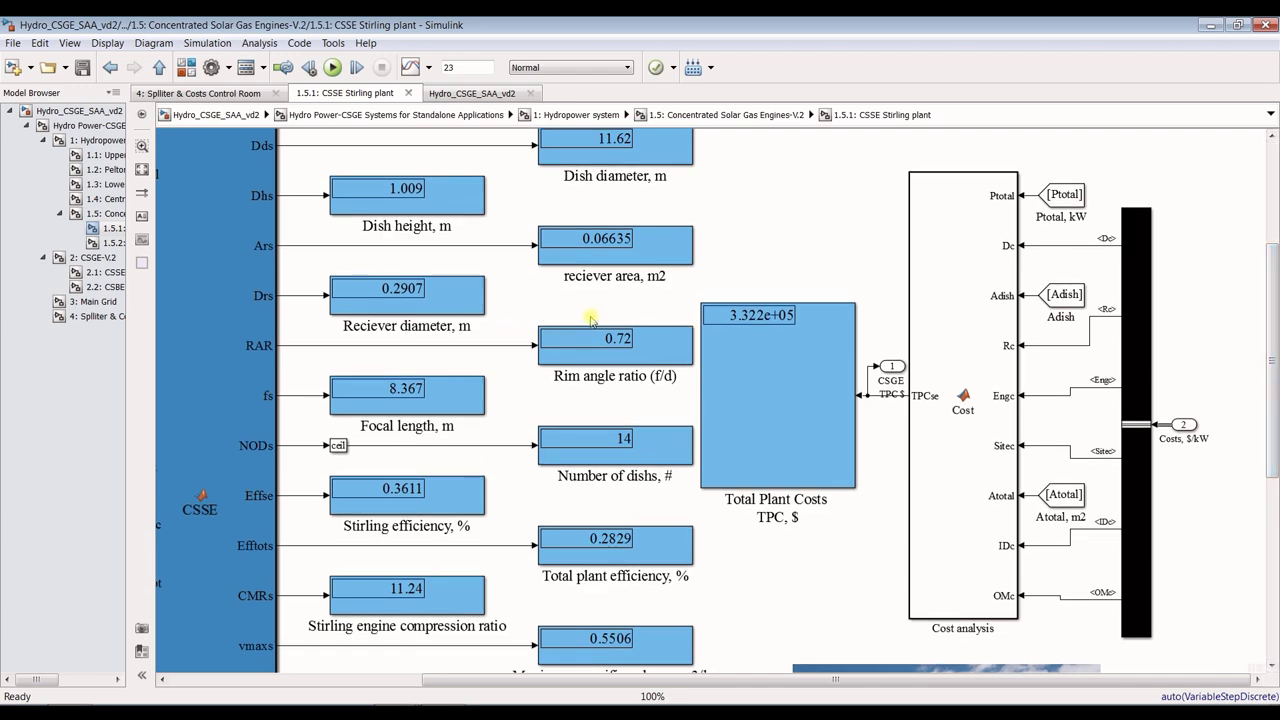
pyautogui.click(97, 125)
pyautogui.click(460, 382)
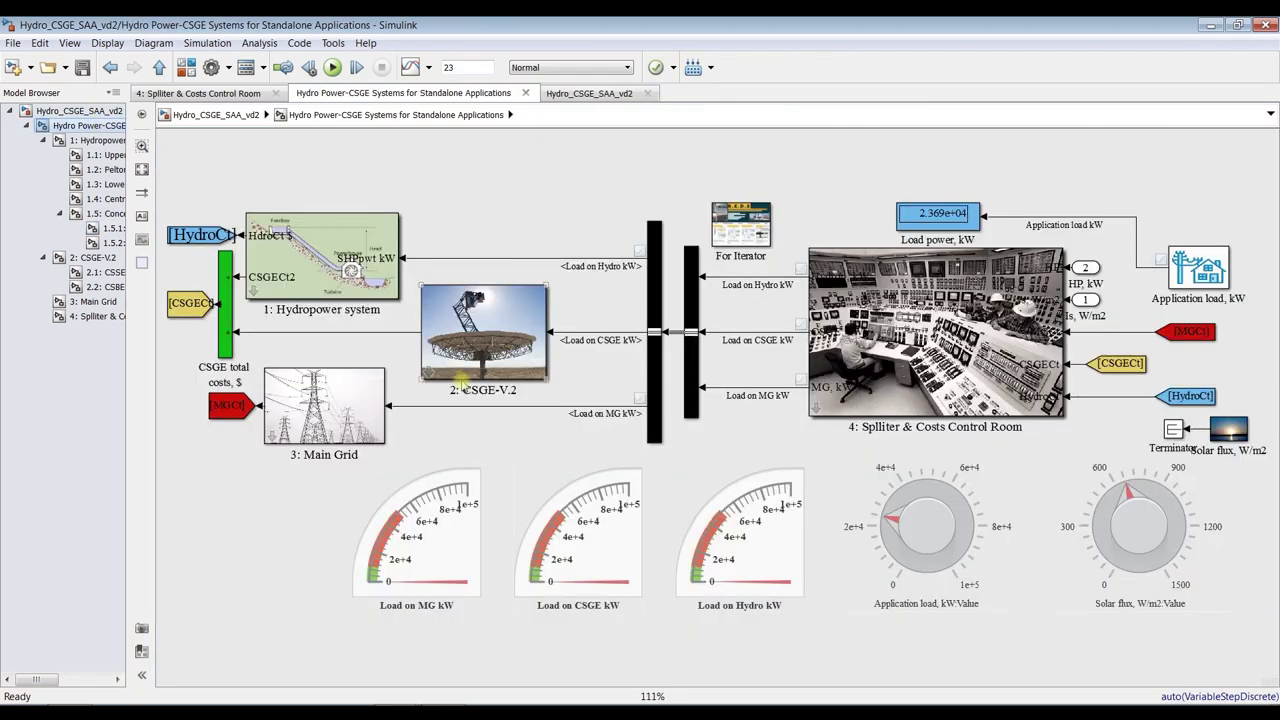